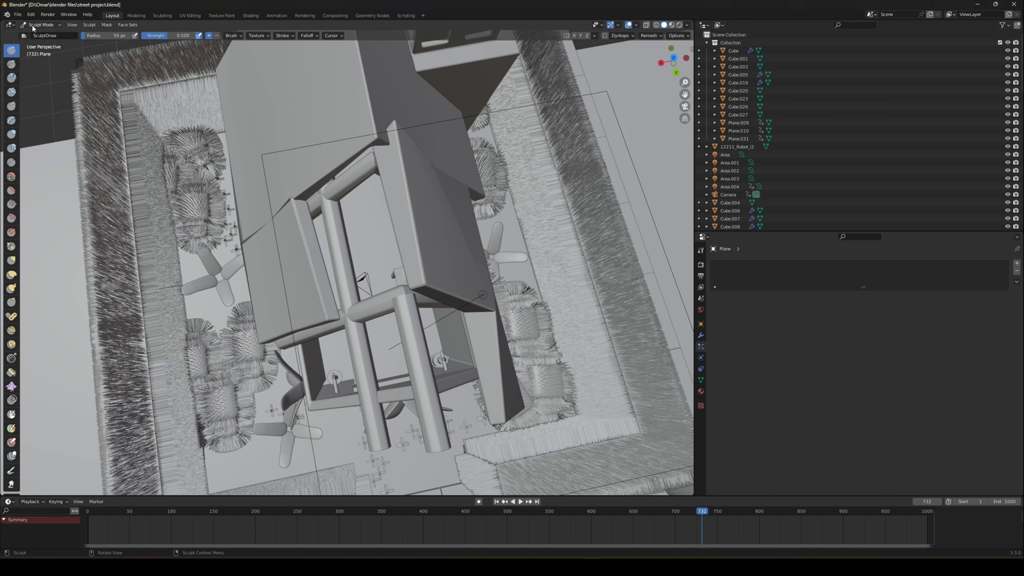
Step: Switch the house roof from Sculpt Mode to Object Mode and display the scene with rendered shading
{"action": "middle_click_drag", "start_coordinate": [375, 109], "coordinate": [101, 67]}
{"action": "mouse_move", "coordinate": [382, 185]}
{"action": "left_mouse_down"}
{"action": "mouse_move", "coordinate": [369, 178]}
{"action": "mouse_move", "coordinate": [376, 160]}
{"action": "mouse_move", "coordinate": [365, 200]}
{"action": "mouse_move", "coordinate": [311, 262]}
{"action": "left_mouse_up"}
{"action": "left_click_drag", "start_coordinate": [318, 297], "coordinate": [296, 249]}
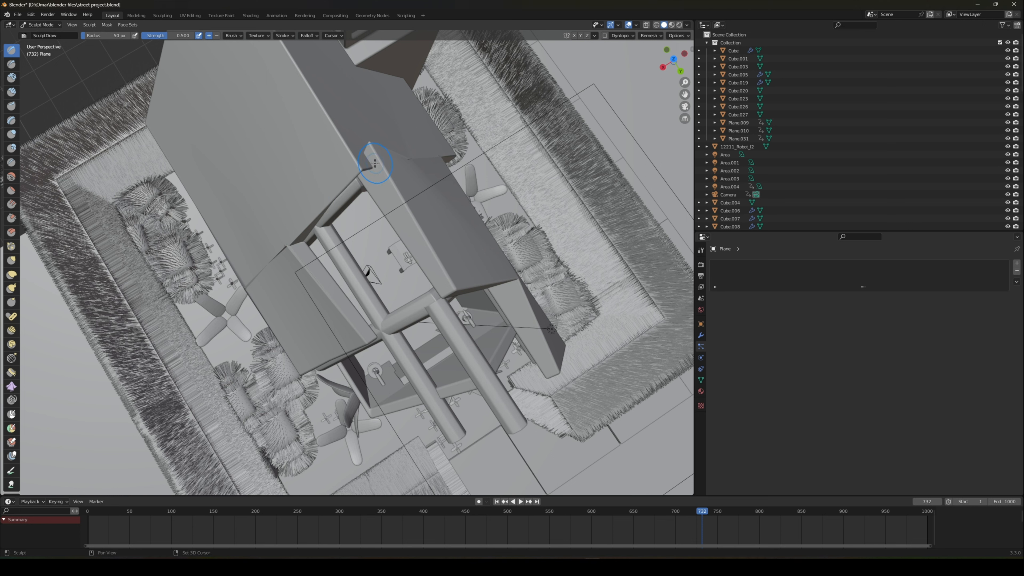
{"action": "mouse_move", "coordinate": [360, 165]}
{"action": "left_mouse_down", "text": "shift"}
{"action": "mouse_move", "coordinate": [350, 161]}
{"action": "mouse_move", "coordinate": [368, 161]}
{"action": "mouse_move", "coordinate": [326, 129]}
{"action": "left_mouse_up", "text": "shift"}
{"action": "mouse_move", "coordinate": [314, 125]}
{"action": "middle_mouse_down"}
{"action": "mouse_move", "coordinate": [296, 122]}
{"action": "mouse_move", "coordinate": [403, 193]}
{"action": "mouse_move", "coordinate": [339, 186]}
{"action": "mouse_move", "coordinate": [415, 225]}
{"action": "middle_mouse_up"}
{"action": "left_click", "coordinate": [49, 32]}
{"action": "left_click", "coordinate": [42, 29]}
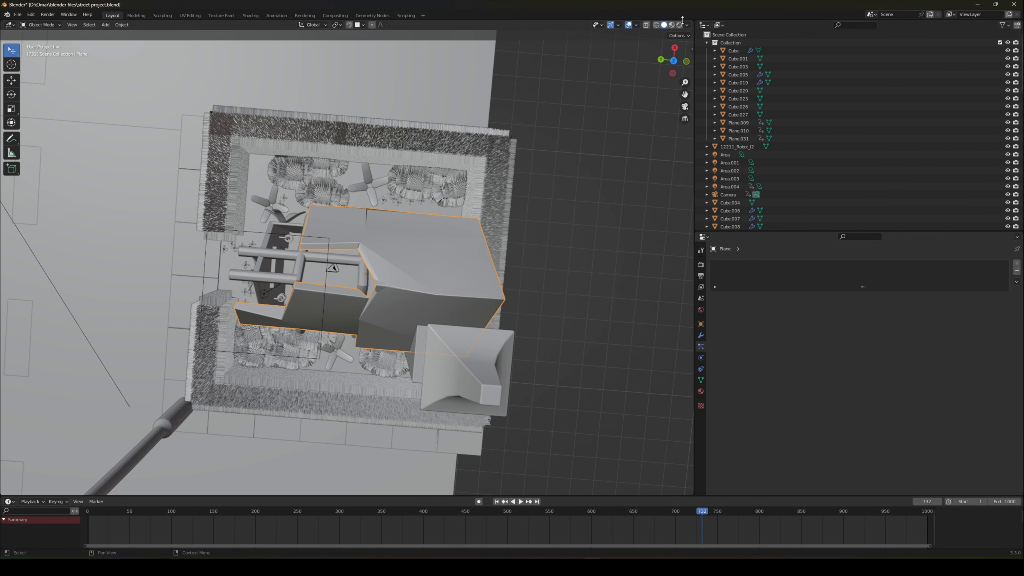
{"action": "key", "text": "z"}
{"action": "mouse_move", "coordinate": [358, 159]}
{"action": "middle_mouse_down"}
{"action": "mouse_move", "coordinate": [265, 92]}
{"action": "mouse_move", "coordinate": [232, 102]}
{"action": "mouse_move", "coordinate": [278, 110]}
{"action": "mouse_move", "coordinate": [235, 121]}
{"action": "mouse_move", "coordinate": [264, 128]}
{"action": "middle_mouse_up"}
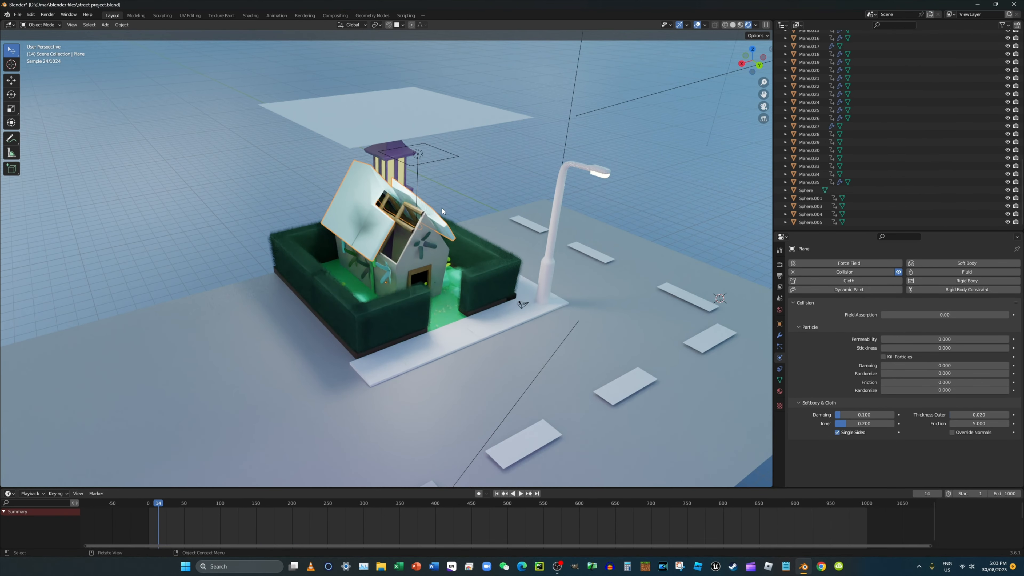
Step: Delete the old roof mesh from the house and set the viewport to solid shading
{"action": "key", "text": "x"}
{"action": "left_click", "coordinate": [441, 210]}
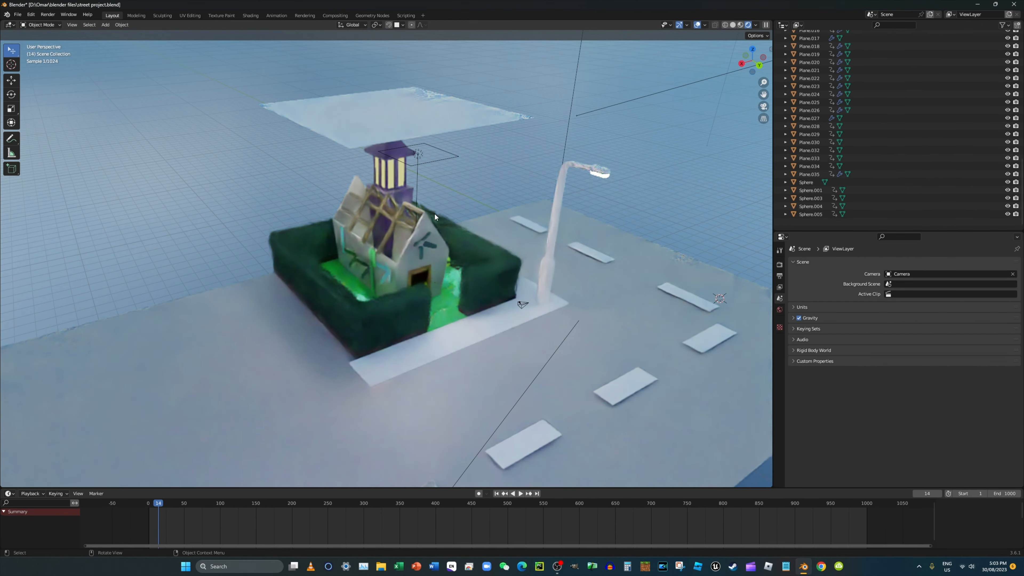
{"action": "scroll", "coordinate": [436, 210], "scroll_direction": "up", "scroll_amount": 1}
{"action": "left_click", "coordinate": [732, 25]}
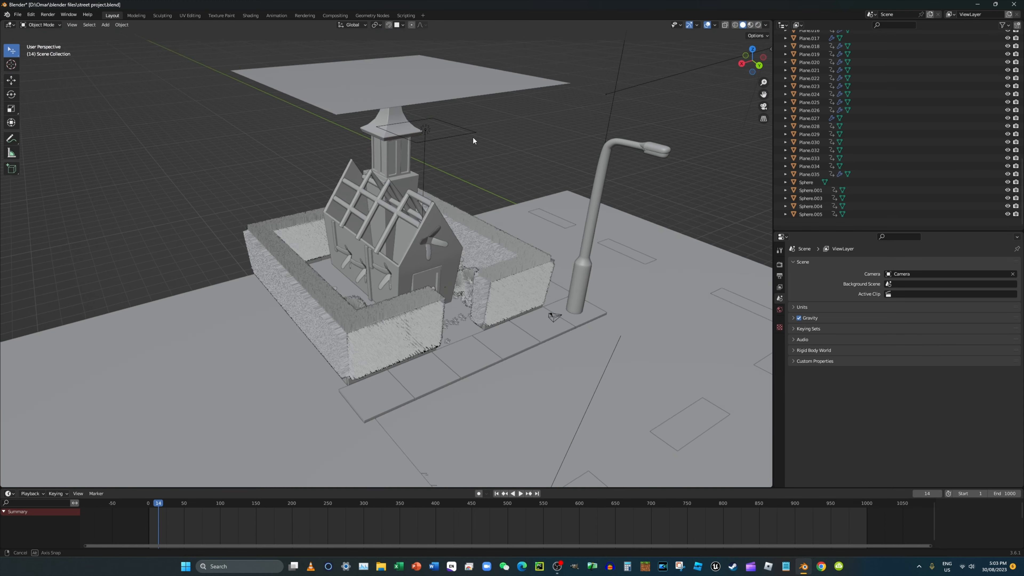
Step: Add a mesh plane and scale it up uniformly by about 1.47
{"action": "middle_click_drag", "start_coordinate": [474, 138], "coordinate": [402, 108]}
{"action": "left_click", "coordinate": [107, 25]}
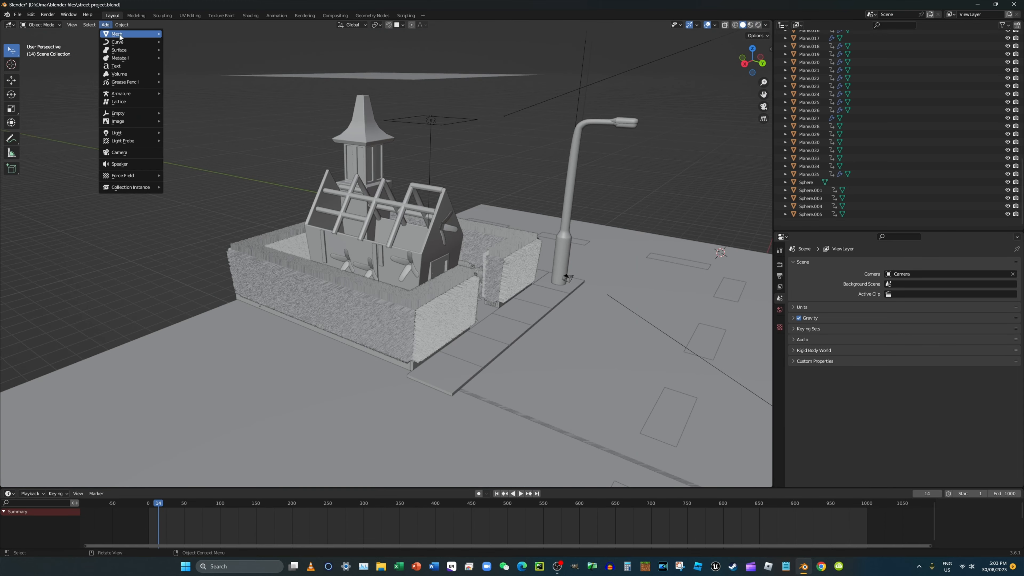
{"action": "mouse_move", "coordinate": [133, 34]}
{"action": "left_click", "coordinate": [181, 33]}
{"action": "middle_click_drag", "start_coordinate": [407, 103], "coordinate": [594, 190]}
{"action": "key", "text": "s"}
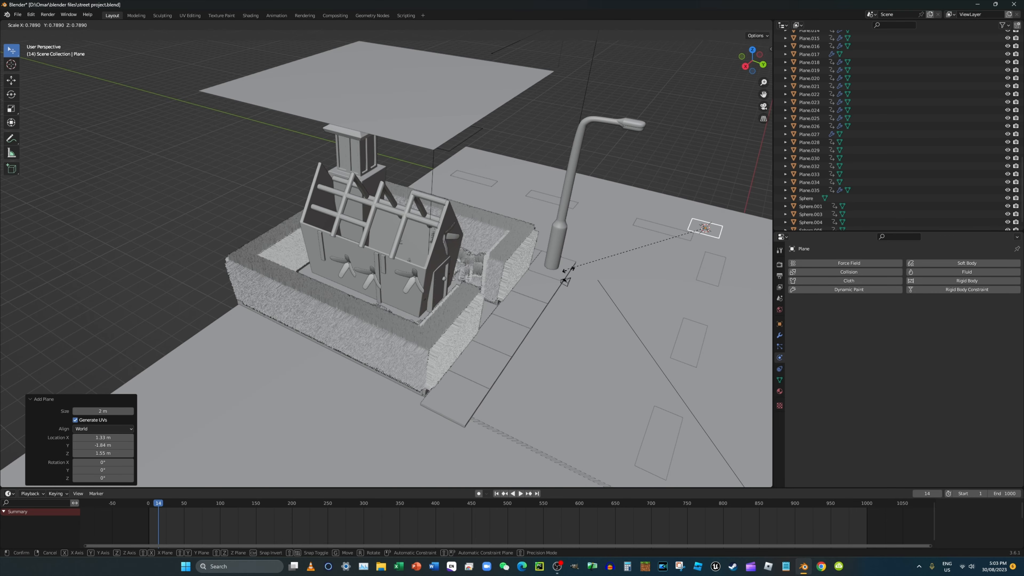
{"action": "left_click", "coordinate": [460, 348]}
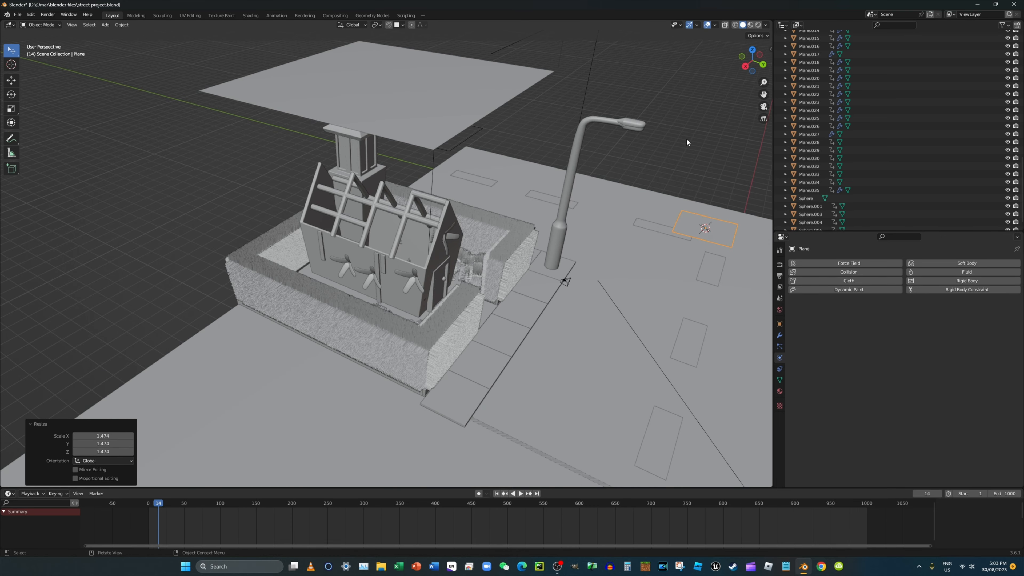
Step: Move the new plane from the road to just above the house's exposed roof beams
{"action": "key", "text": "g"}
{"action": "left_click", "coordinate": [324, 193]}
{"action": "middle_click_drag", "start_coordinate": [208, 176], "coordinate": [488, 197]}
{"action": "key", "text": "g"}
{"action": "left_click", "coordinate": [371, 158]}
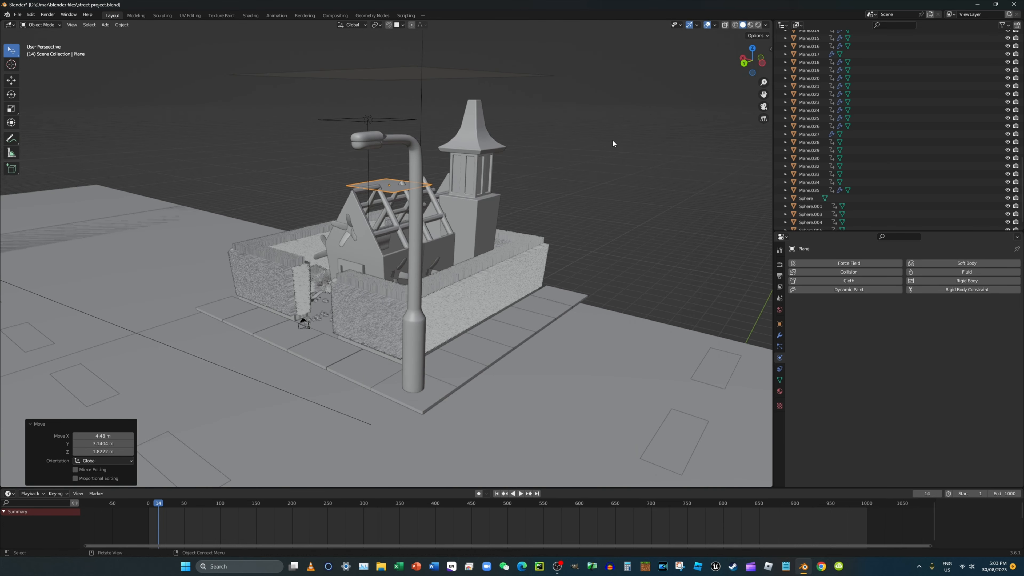
{"action": "left_click", "coordinate": [744, 59]}
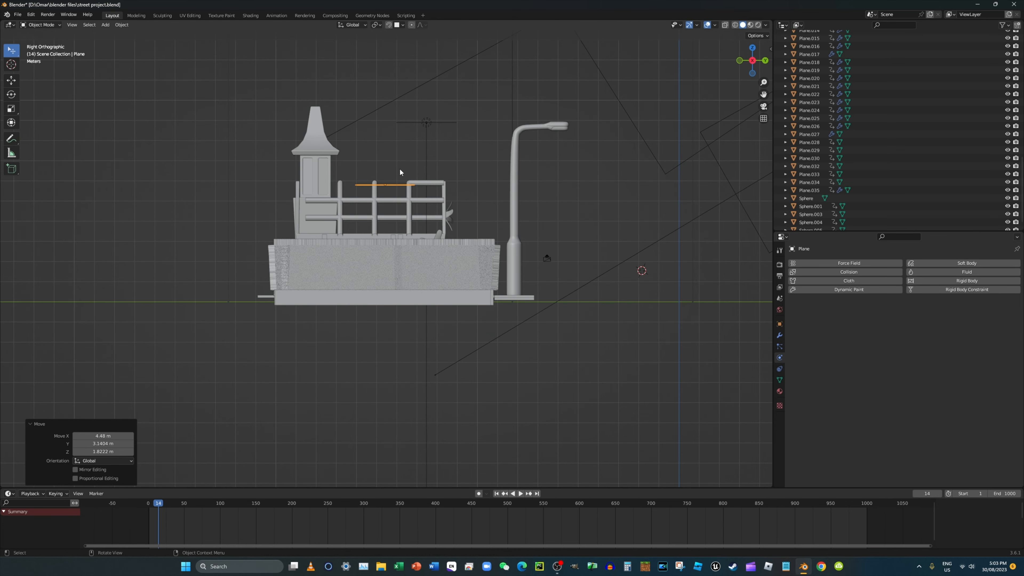
{"action": "key", "text": "g"}
{"action": "left_click", "coordinate": [416, 161]}
Step: Rotate the plane about the Y axis to match the roof pitch and move it against the gable's sloping edge
{"action": "left_click", "coordinate": [765, 61]}
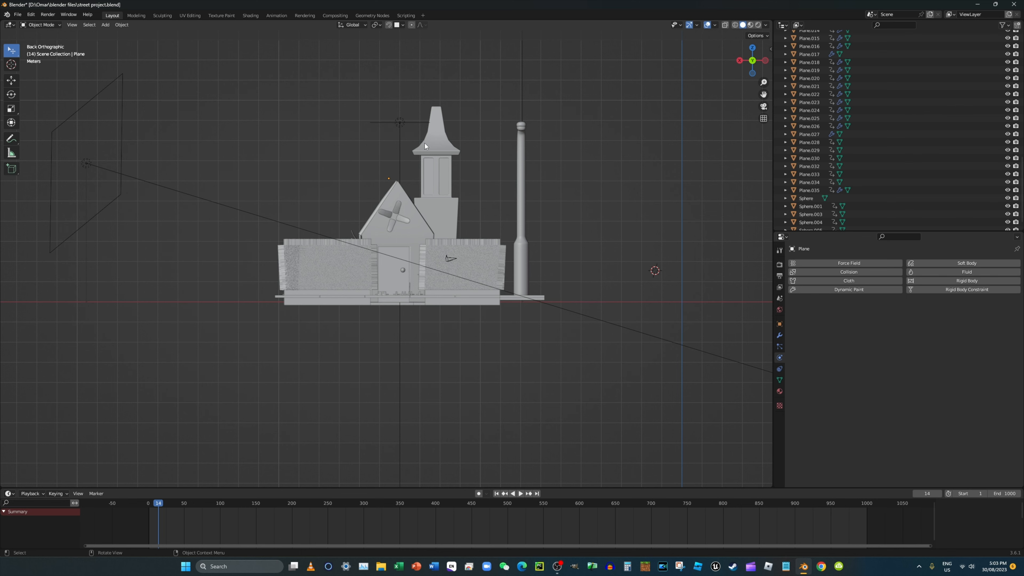
{"action": "middle_click_drag", "start_coordinate": [366, 133], "coordinate": [392, 153]}
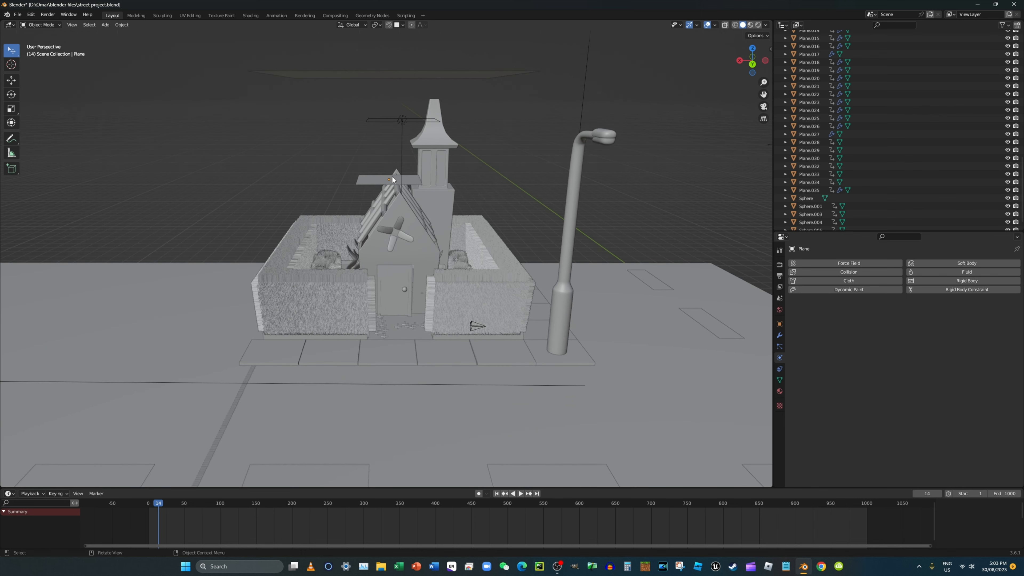
{"action": "left_click", "coordinate": [765, 61]}
{"action": "key", "text": "r"}
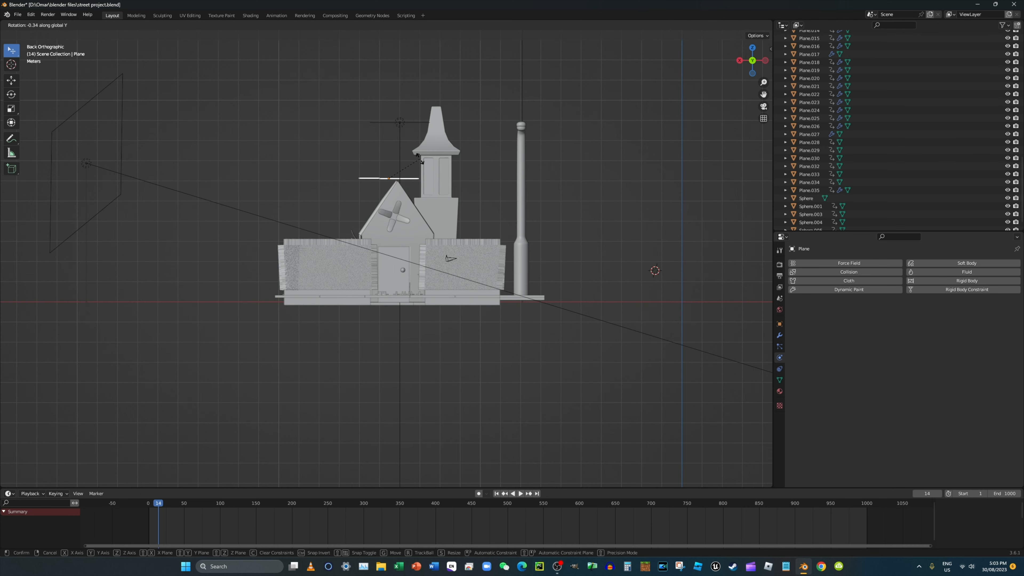
{"action": "left_click", "coordinate": [394, 117]}
{"action": "key", "text": "g"}
{"action": "left_click", "coordinate": [387, 157]}
{"action": "key", "text": "r"}
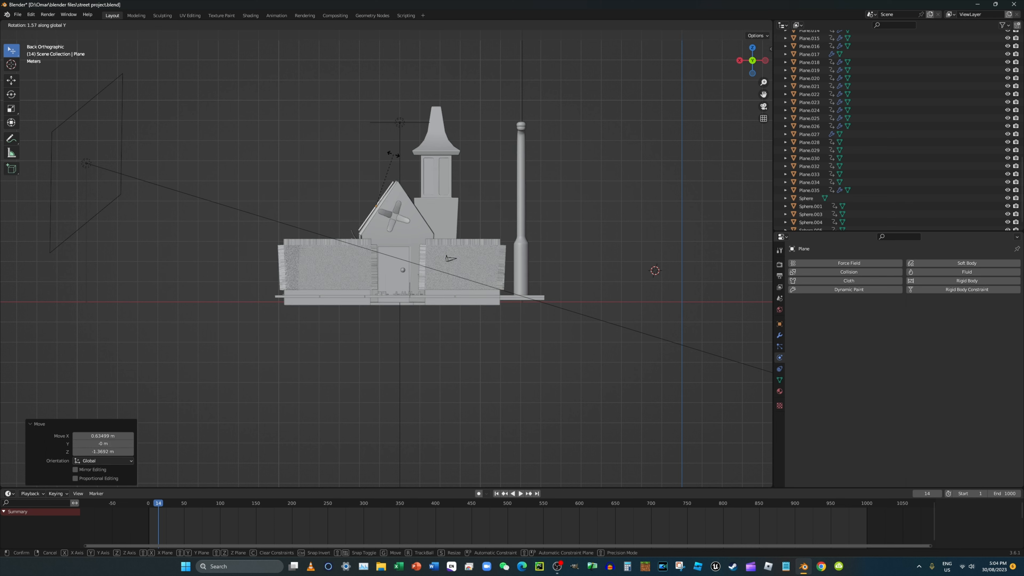
{"action": "left_click", "coordinate": [394, 156]}
Step: Enlarge the roof plane uniformly by about 1.2, followed by about 1.03, to cover the height of the slope
{"action": "middle_click_drag", "start_coordinate": [394, 155], "coordinate": [484, 180]}
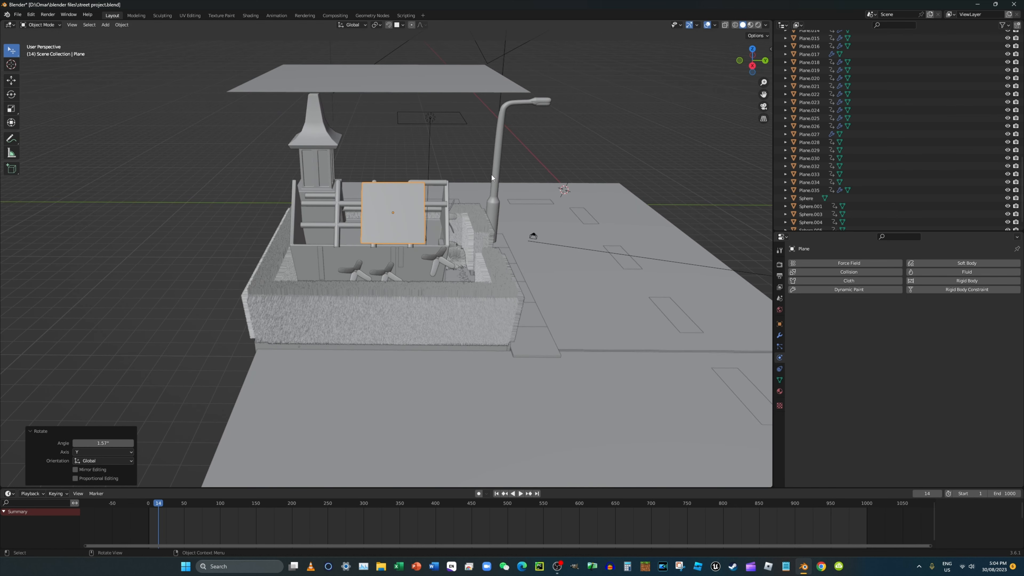
{"action": "left_click", "coordinate": [752, 65]}
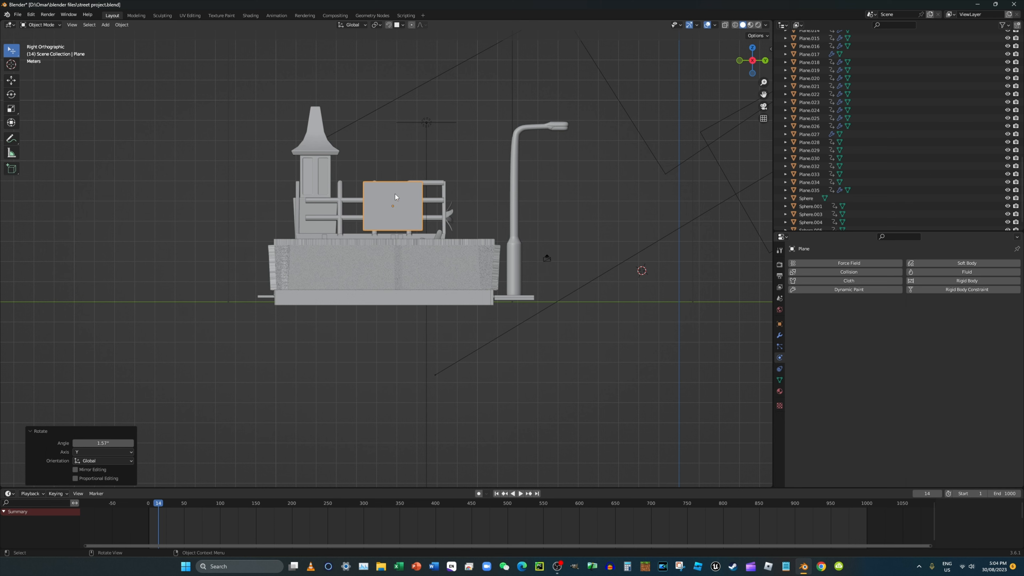
{"action": "key", "text": "s"}
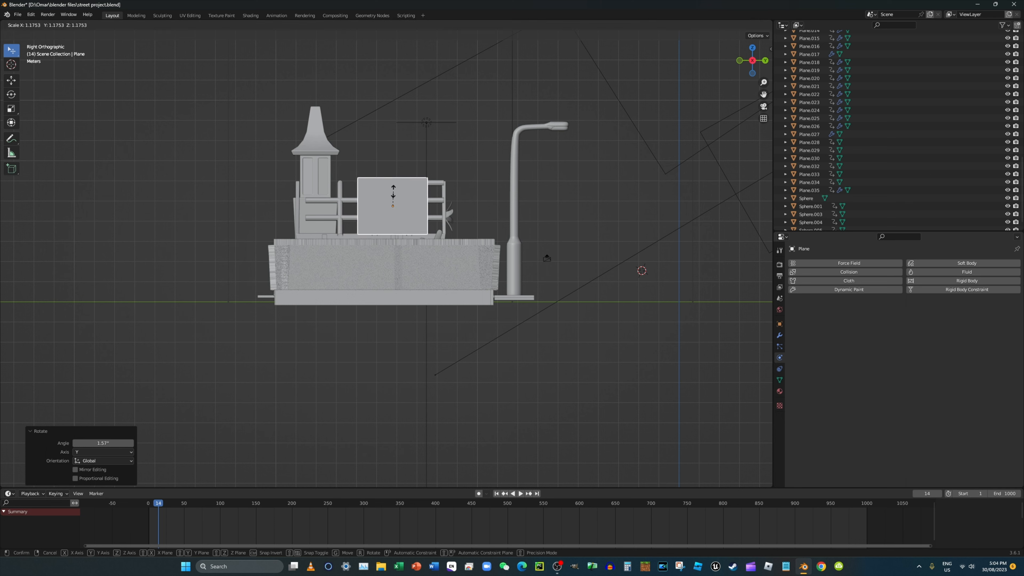
{"action": "left_click", "coordinate": [396, 191]}
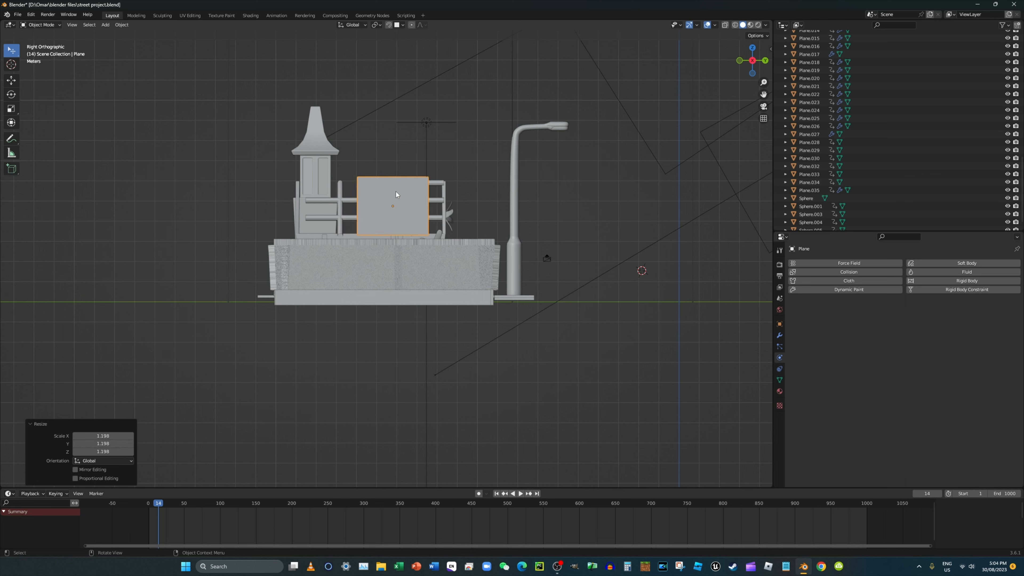
{"action": "key", "text": "s"}
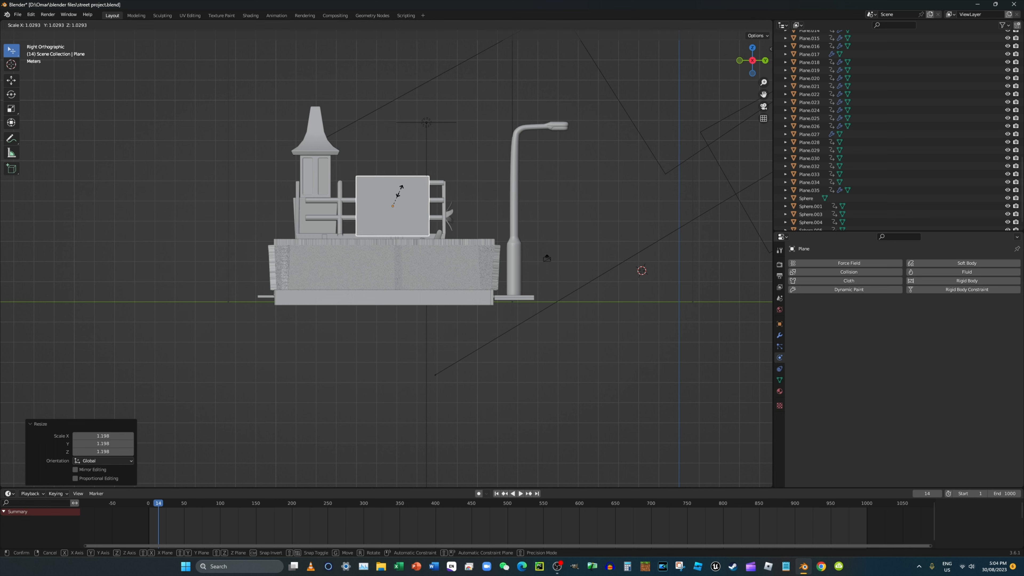
{"action": "left_click", "coordinate": [400, 194]}
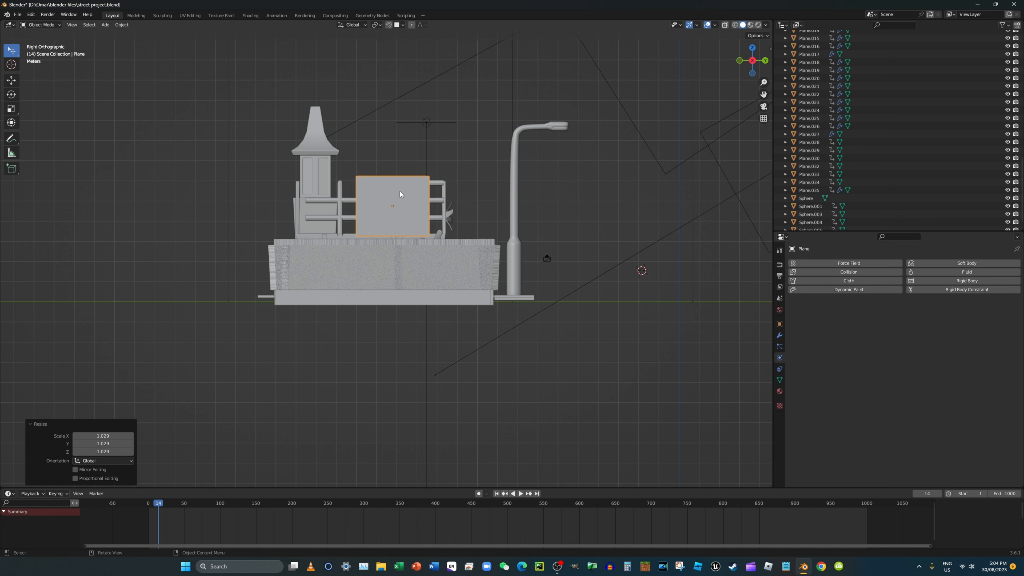
Step: Stretch the roof plane along Y by about 2.02 and shift it along Y toward the tower
{"action": "key", "text": "s"}
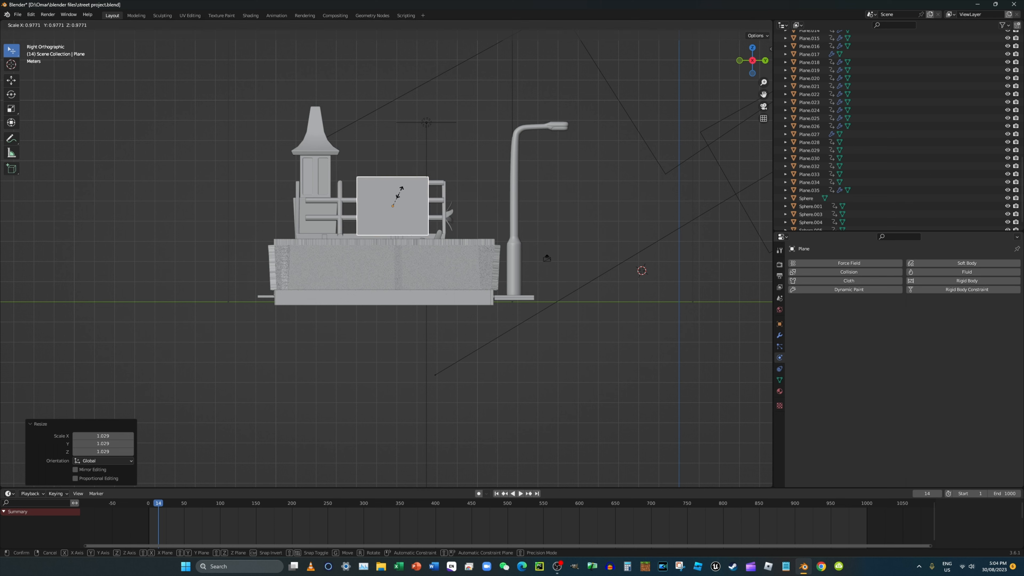
{"action": "key", "text": "y"}
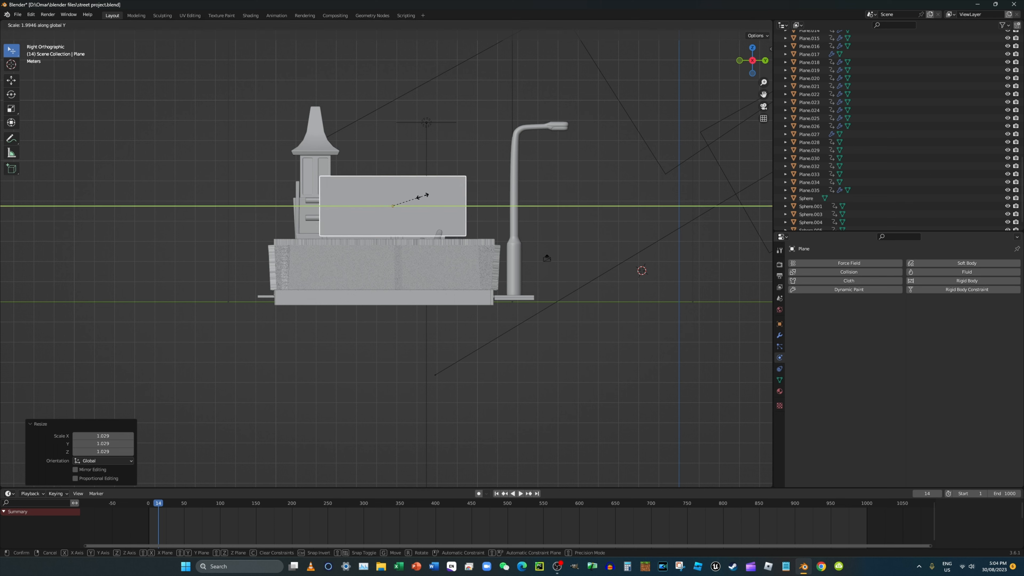
{"action": "left_click", "coordinate": [423, 197]}
{"action": "key", "text": "g"}
{"action": "key", "text": "y"}
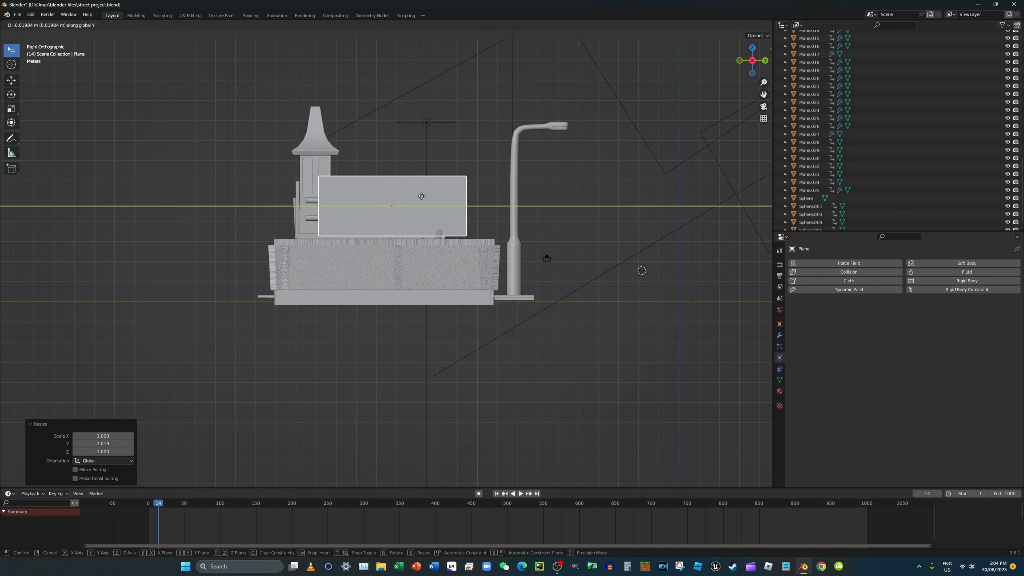
{"action": "left_click", "coordinate": [394, 196]}
Step: Scale the roof plane along Y by about 1.16 and move it about 0.46 m along Y to span the house
{"action": "key", "text": "s"}
{"action": "key", "text": "y"}
{"action": "left_click", "coordinate": [407, 196]}
{"action": "key", "text": "g"}
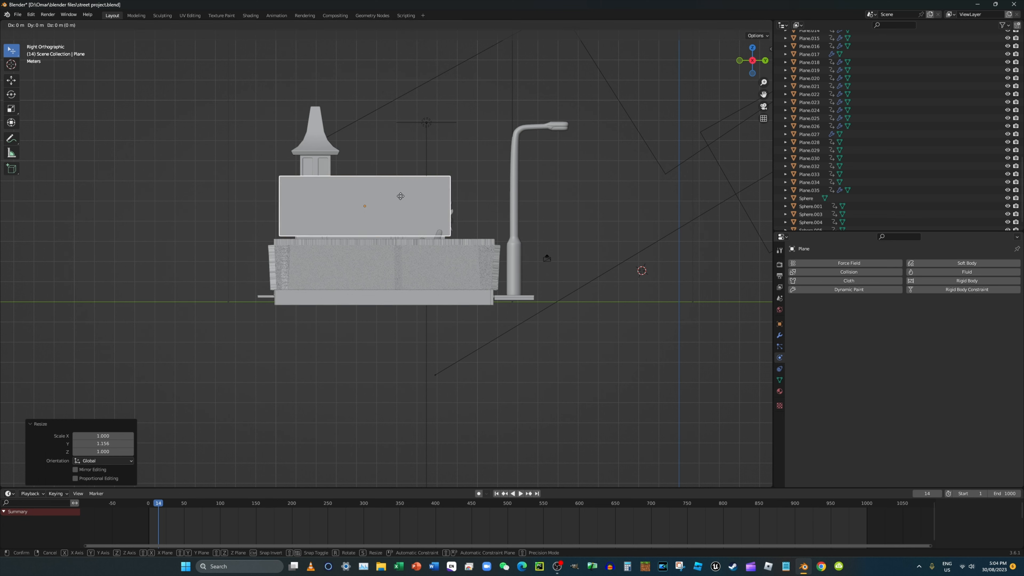
{"action": "key", "text": "y"}
{"action": "left_click", "coordinate": [410, 196]}
Step: Move the plane about -0.11 m in X and -0.10 m in Z onto the roof slope and rotate it 0.51° about Y
{"action": "middle_click_drag", "start_coordinate": [410, 197], "coordinate": [425, 173]}
{"action": "left_click", "coordinate": [752, 63]}
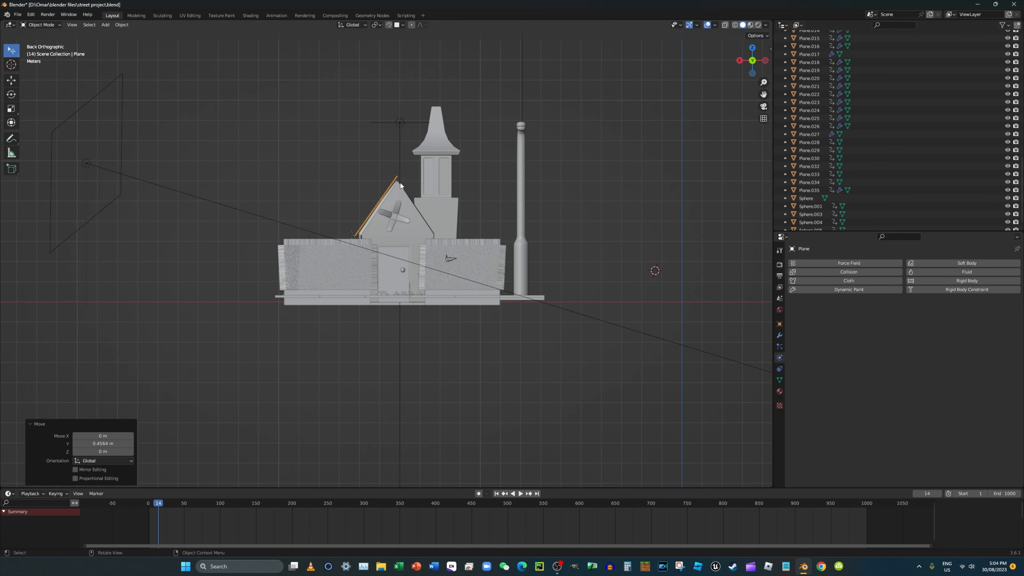
{"action": "scroll", "coordinate": [401, 184], "scroll_direction": "up", "scroll_amount": 5}
{"action": "key", "text": "g"}
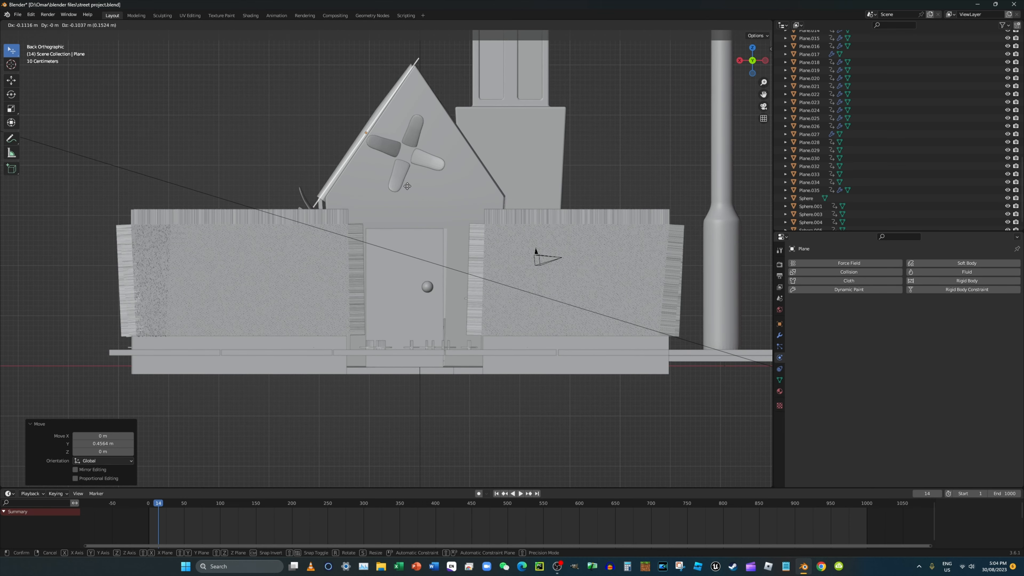
{"action": "left_click", "coordinate": [408, 189]}
{"action": "key", "text": "r"}
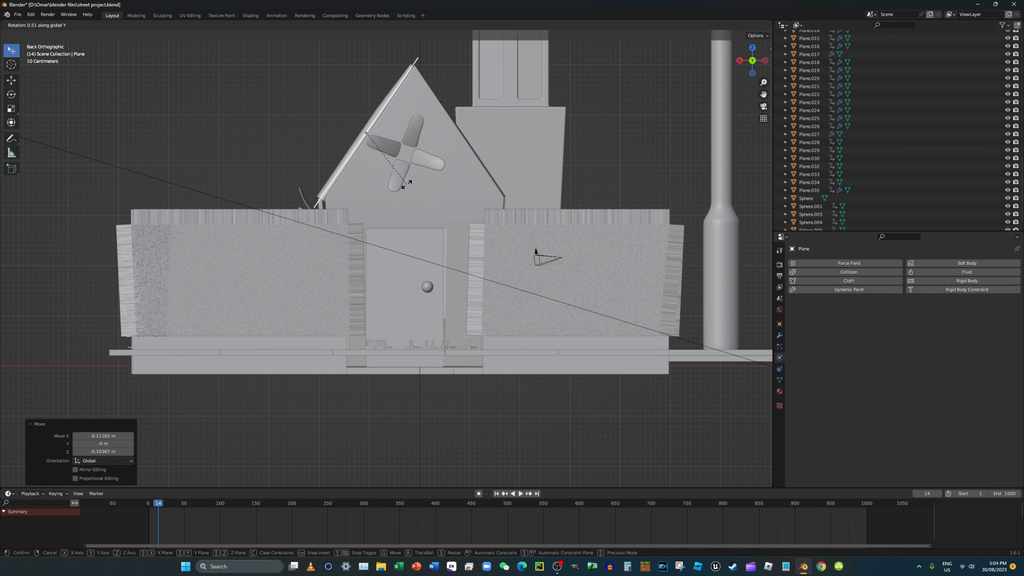
{"action": "left_click", "coordinate": [407, 185]}
Step: Move the roof plane outward about 0.10 m in X and 0.06 m in Z so it covers the beams
{"action": "middle_click_drag", "start_coordinate": [406, 184], "coordinate": [435, 207]}
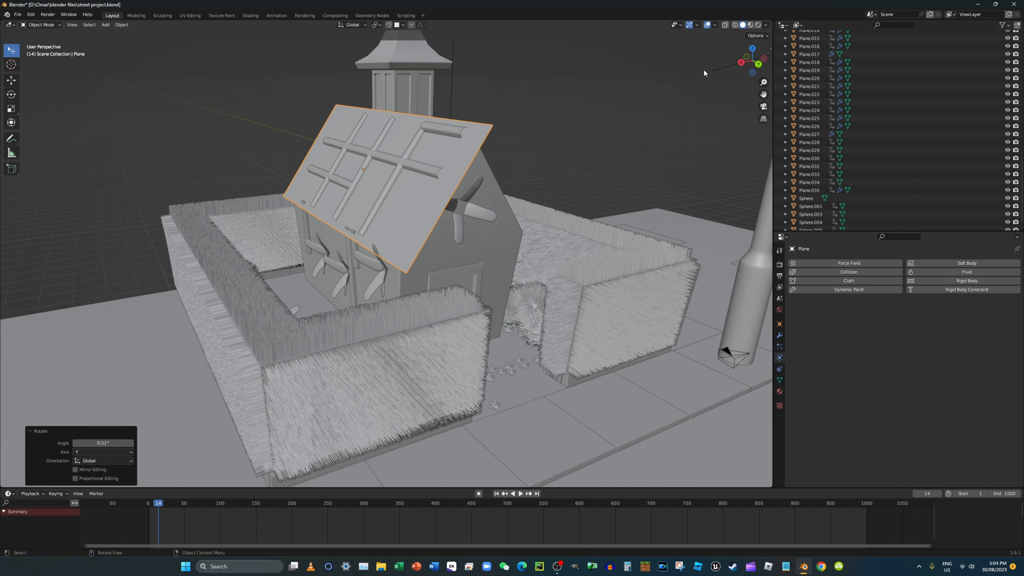
{"action": "left_click", "coordinate": [759, 63]}
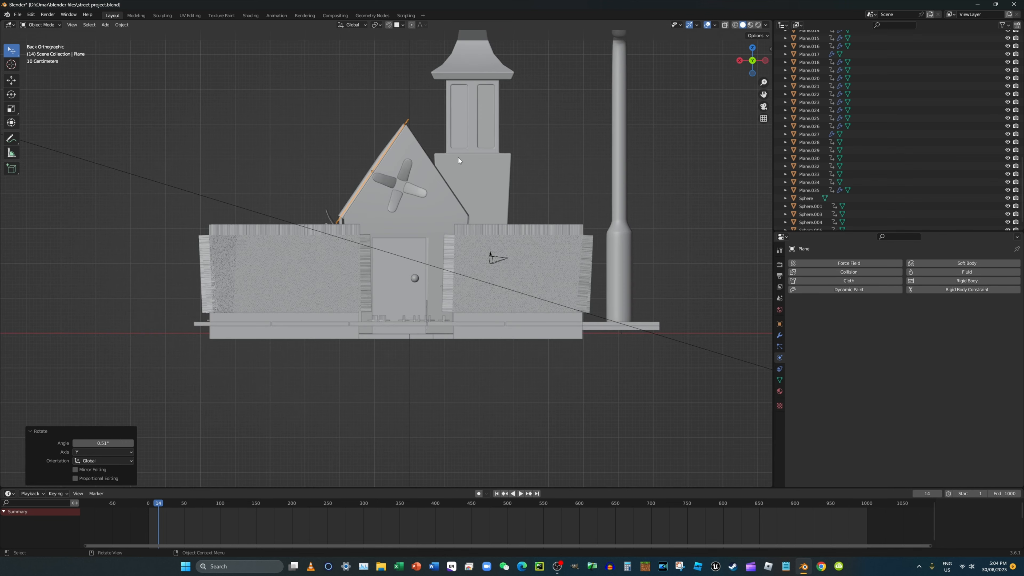
{"action": "key", "text": "g"}
{"action": "left_click", "coordinate": [416, 167]}
{"action": "middle_click_drag", "start_coordinate": [412, 167], "coordinate": [383, 279]}
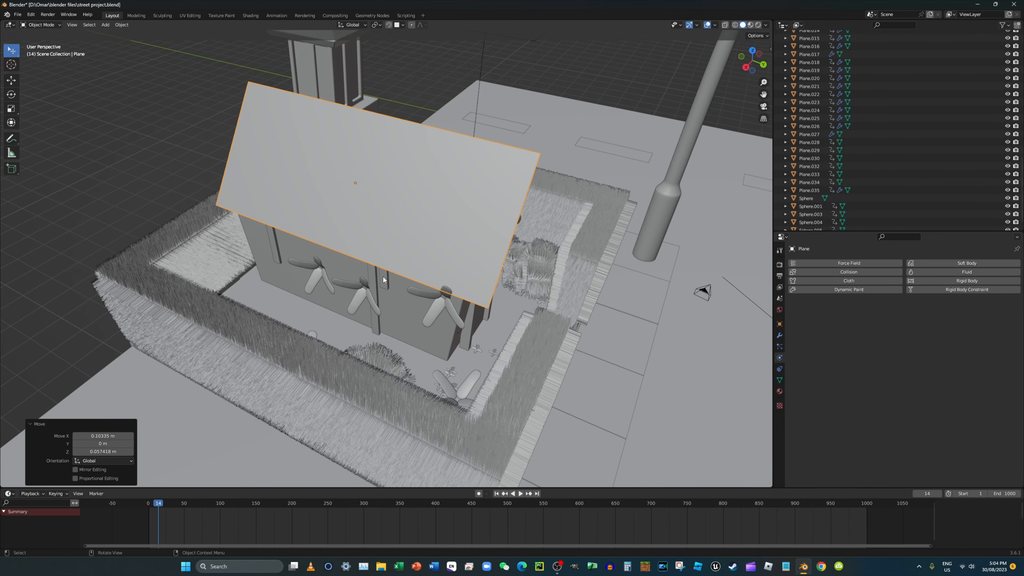
Step: Delete the vertical posts on the house's side wall beneath the new roof plane
{"action": "left_click", "coordinate": [383, 279]}
{"action": "key", "text": "z"}
{"action": "key", "text": "Escape"}
{"action": "key", "text": "x"}
{"action": "left_click", "coordinate": [384, 279]}
Step: Delete the three flower-shaped ornaments from the side wall beneath the new roof plane
{"action": "left_click", "coordinate": [443, 308]}
{"action": "key", "text": "x"}
{"action": "left_click", "coordinate": [443, 308]}
{"action": "left_click", "coordinate": [365, 302]}
{"action": "key", "text": "x"}
{"action": "left_click", "coordinate": [365, 301]}
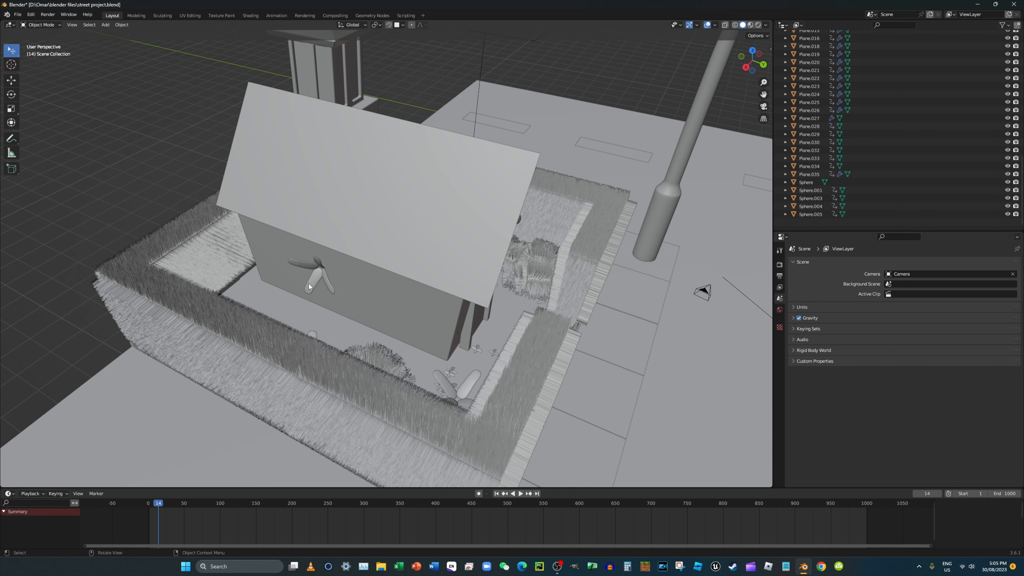
{"action": "left_click", "coordinate": [309, 286]}
{"action": "key", "text": "x"}
{"action": "left_click", "coordinate": [308, 285]}
Step: Delete the two flower-shaped ornaments from the opposite side wall of the house
{"action": "middle_click_drag", "start_coordinate": [423, 274], "coordinate": [340, 294]}
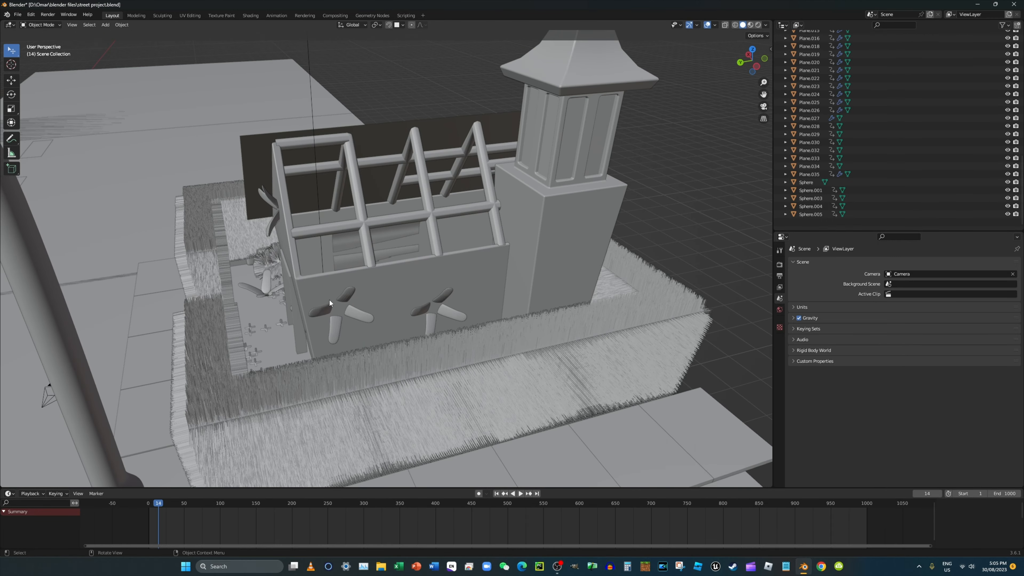
{"action": "left_click", "coordinate": [345, 300]}
{"action": "key", "text": "x"}
{"action": "left_click", "coordinate": [350, 292]}
{"action": "left_click", "coordinate": [439, 304]}
{"action": "key", "text": "x"}
{"action": "left_click", "coordinate": [442, 296]}
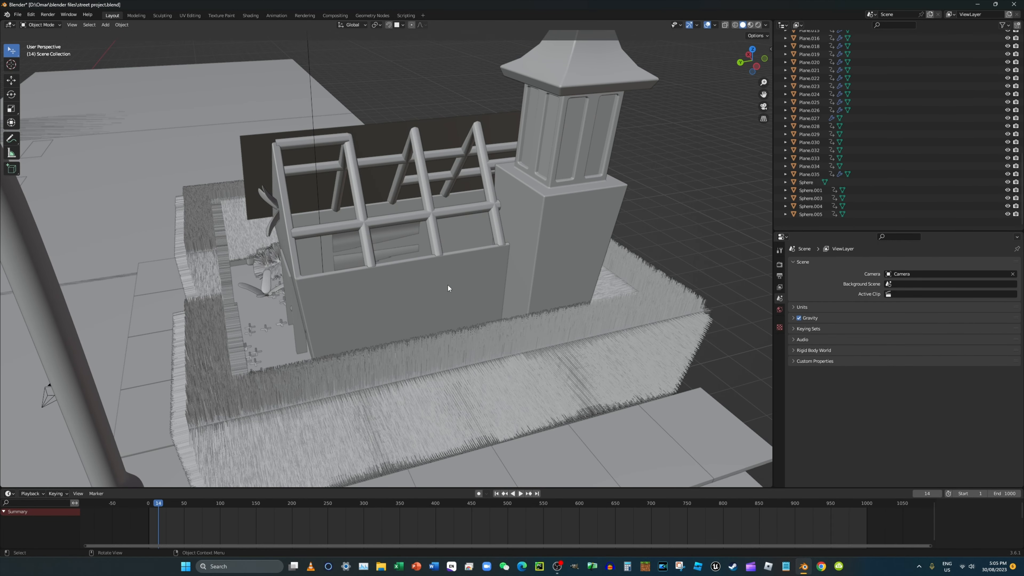
Step: Duplicate the roof plane in back view and offset the copy about -1.15 m in X and -0.08 m in Z
{"action": "middle_click_drag", "start_coordinate": [333, 216], "coordinate": [394, 195]}
{"action": "left_click", "coordinate": [370, 205]}
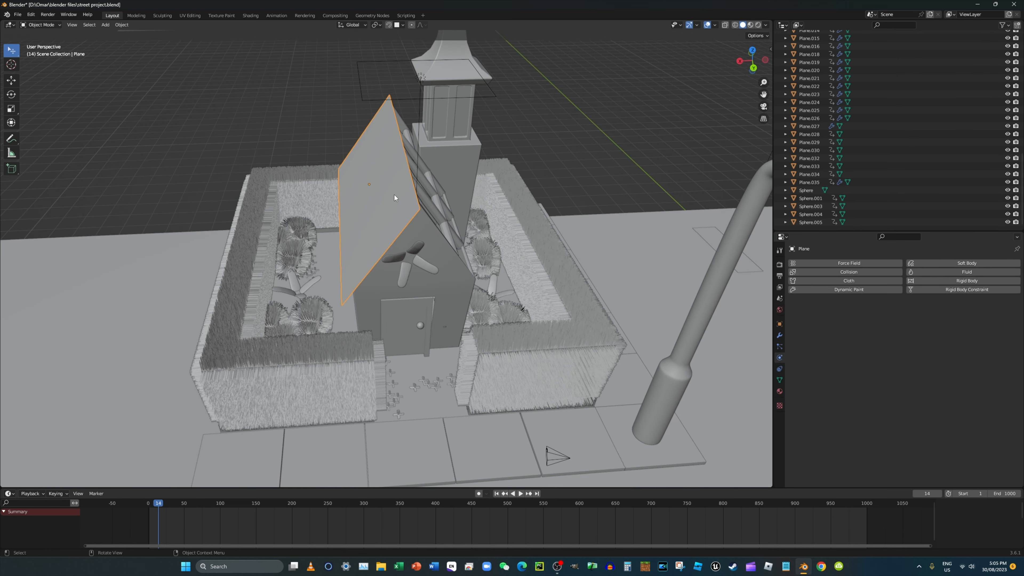
{"action": "left_click", "coordinate": [754, 68]}
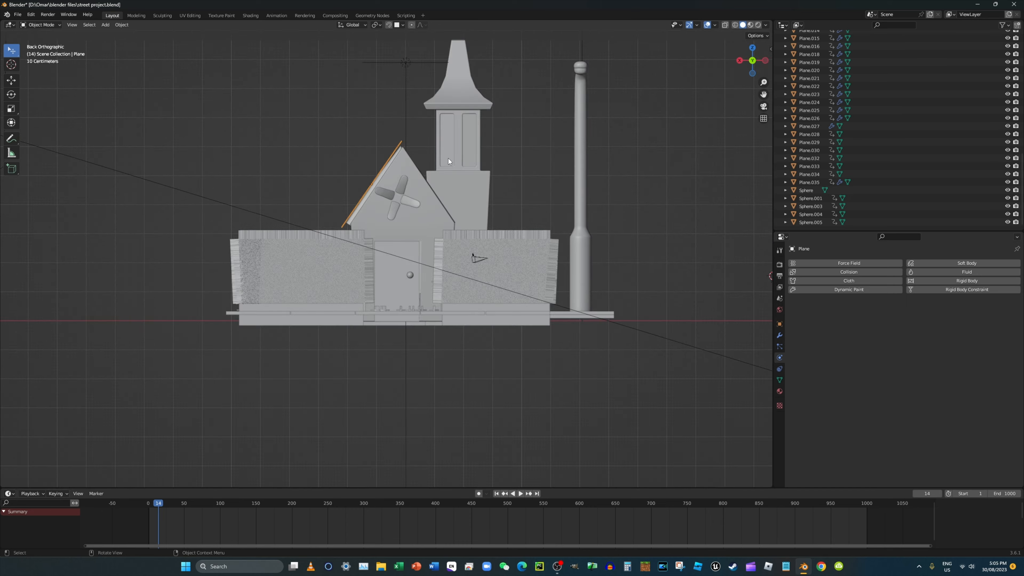
{"action": "scroll", "coordinate": [758, 86], "scroll_direction": "up", "scroll_amount": 5}
{"action": "left_click_drag", "start_coordinate": [762, 94], "coordinate": [738, 249]}
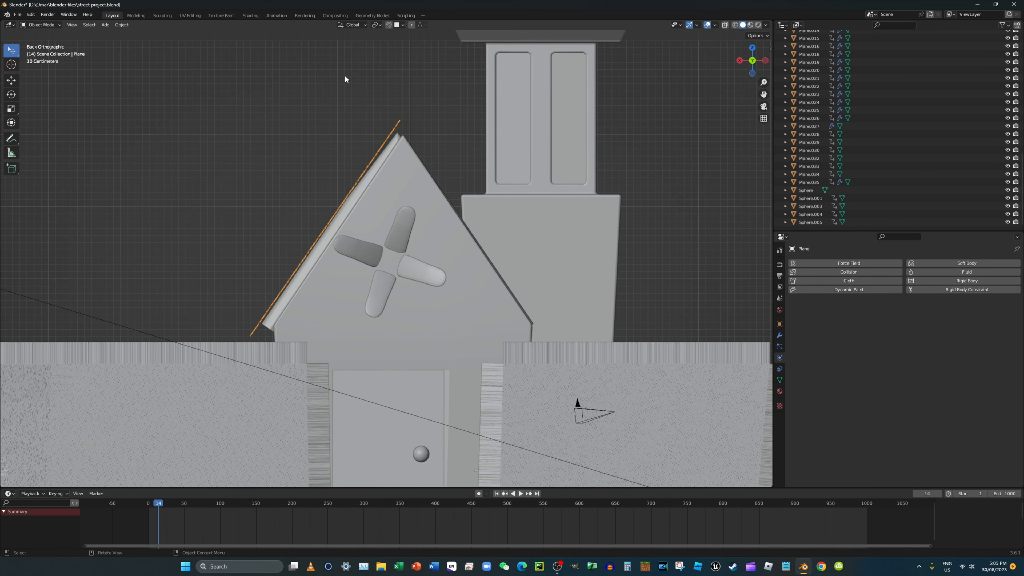
{"action": "key", "text": "shift+d"}
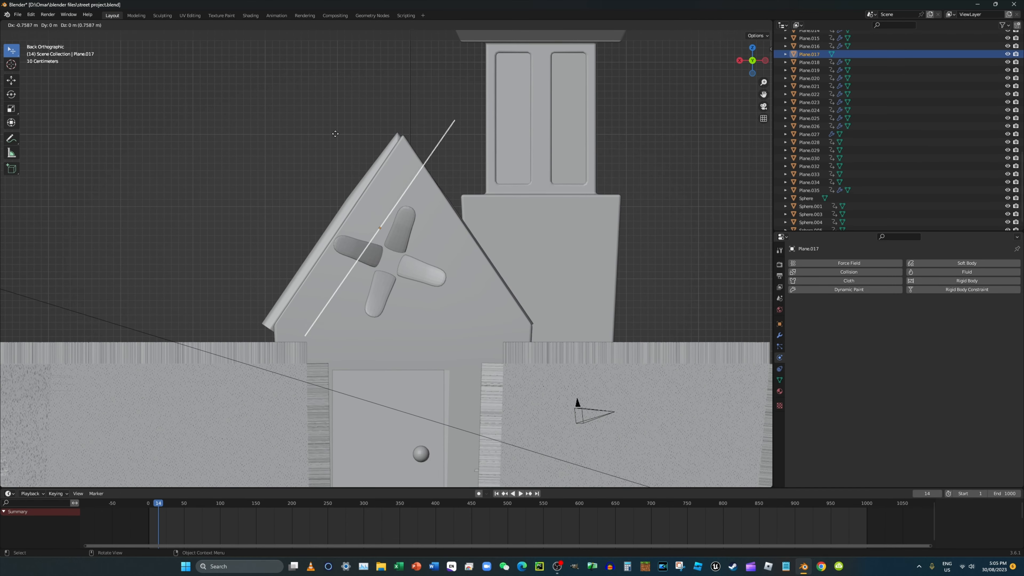
{"action": "left_click", "coordinate": [362, 139]}
{"action": "middle_click_drag", "start_coordinate": [366, 142], "coordinate": [728, 40]}
{"action": "left_click", "coordinate": [753, 64]}
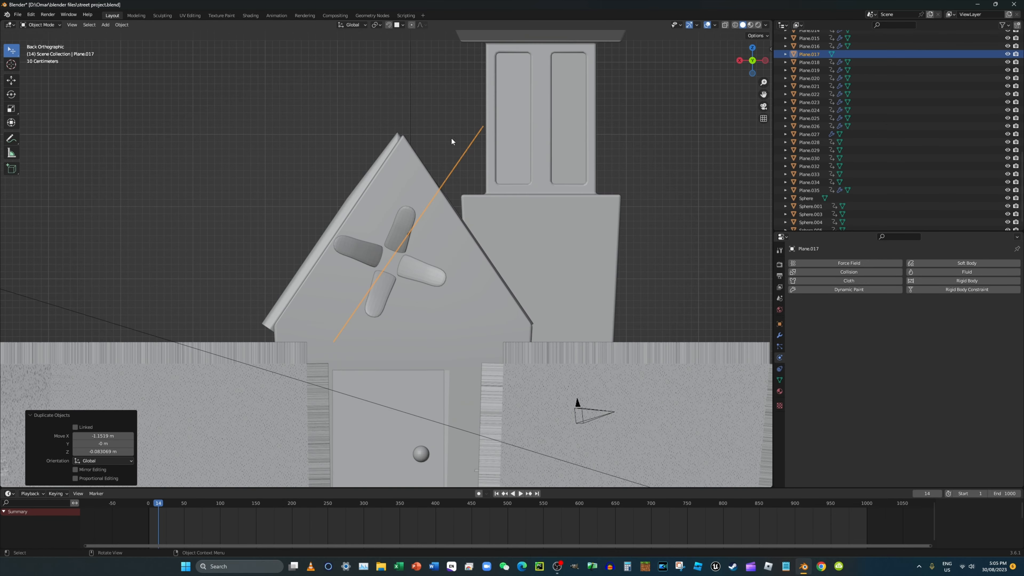
Step: Rotate the copied roof plane 180° about Z and move it about -0.91 m in X onto the opposite roof slope
{"action": "key", "text": "r"}
{"action": "type", "text": "z180"}
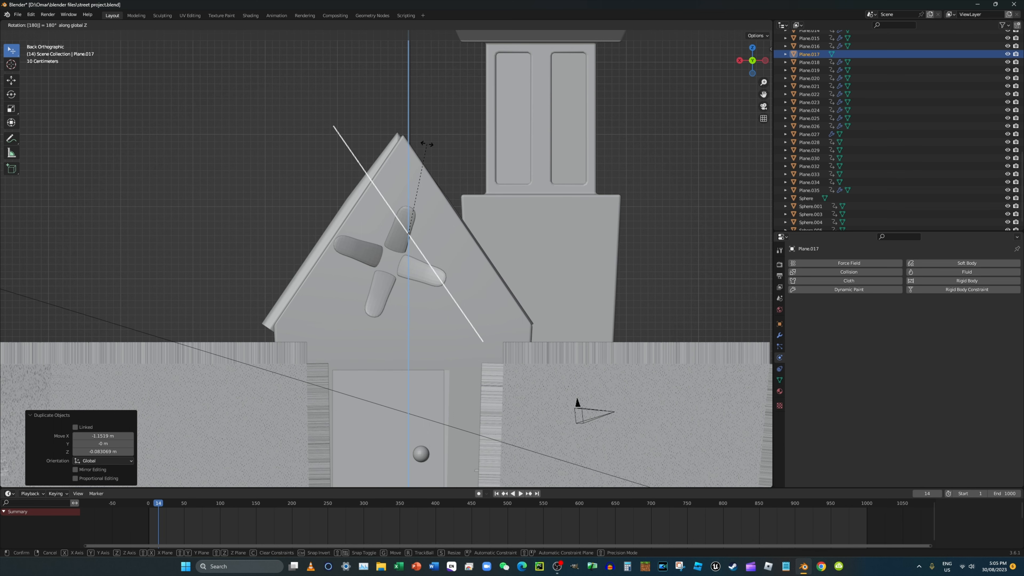
{"action": "key", "text": "Return"}
{"action": "key", "text": "g"}
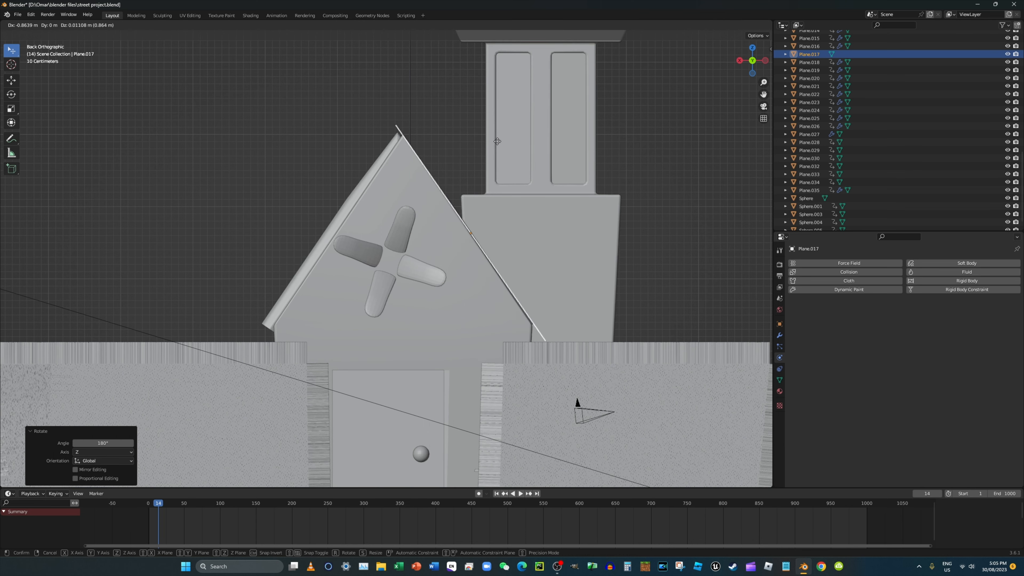
{"action": "left_click", "coordinate": [502, 146]}
Step: Raise the second roof plane about 0.13 m in Z to meet the first one at the ridge
{"action": "middle_click_drag", "start_coordinate": [502, 146], "coordinate": [491, 170]}
{"action": "key", "text": "g"}
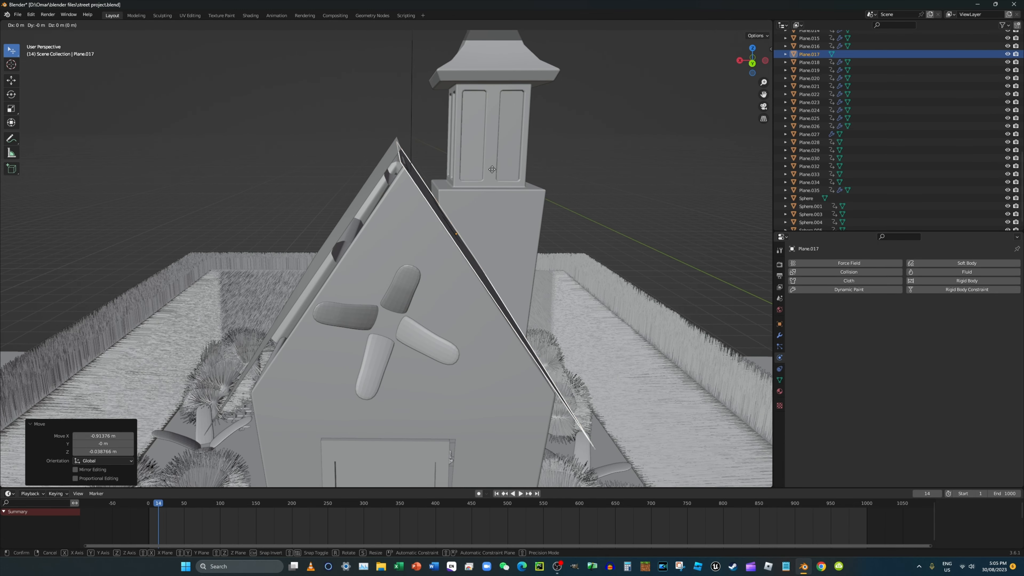
{"action": "left_click", "coordinate": [490, 161]}
{"action": "middle_click_drag", "start_coordinate": [490, 161], "coordinate": [509, 179]}
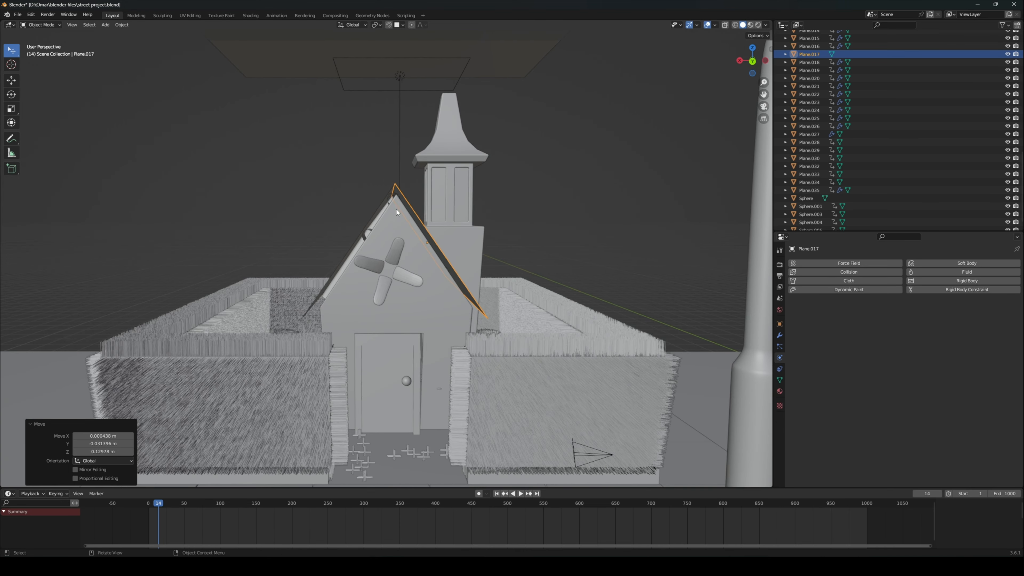
Step: Join the two sloping roof planes into a single object
{"action": "middle_click_drag", "start_coordinate": [396, 209], "coordinate": [438, 224]}
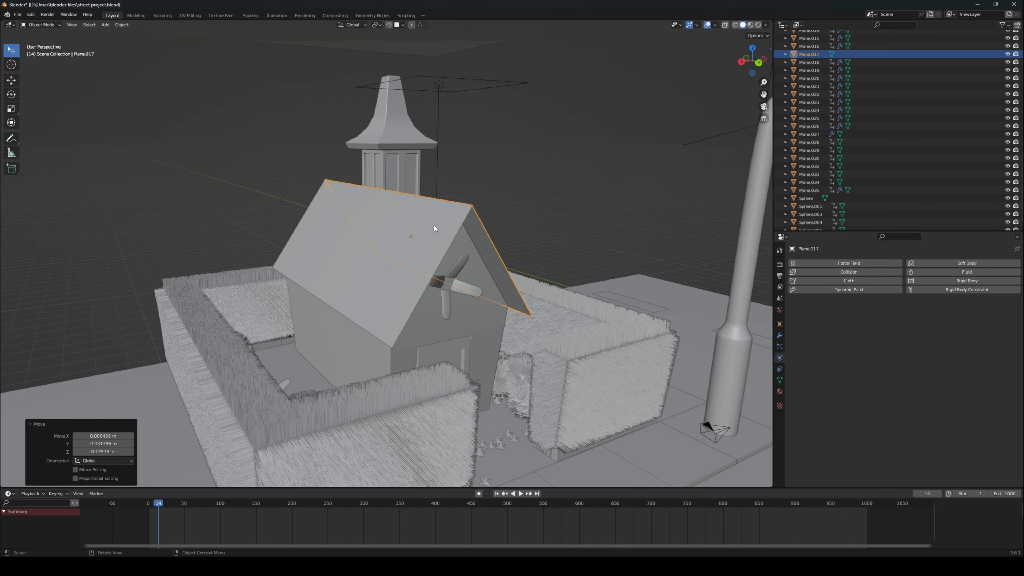
{"action": "left_click", "coordinate": [415, 232]}
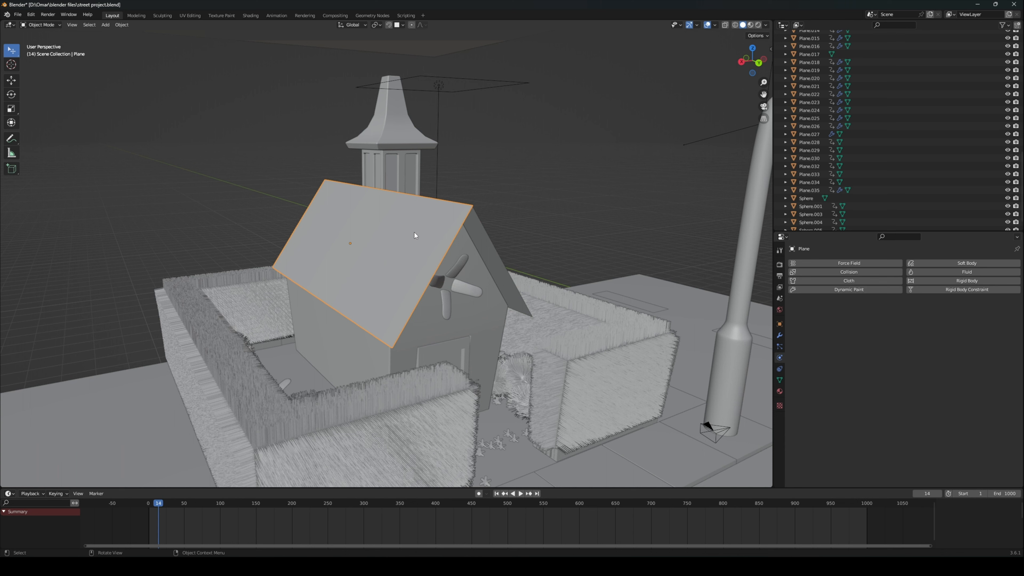
{"action": "left_click", "coordinate": [489, 246], "text": "shift"}
{"action": "key", "text": "ctrl+j"}
{"action": "middle_click_drag", "start_coordinate": [479, 239], "coordinate": [472, 245]}
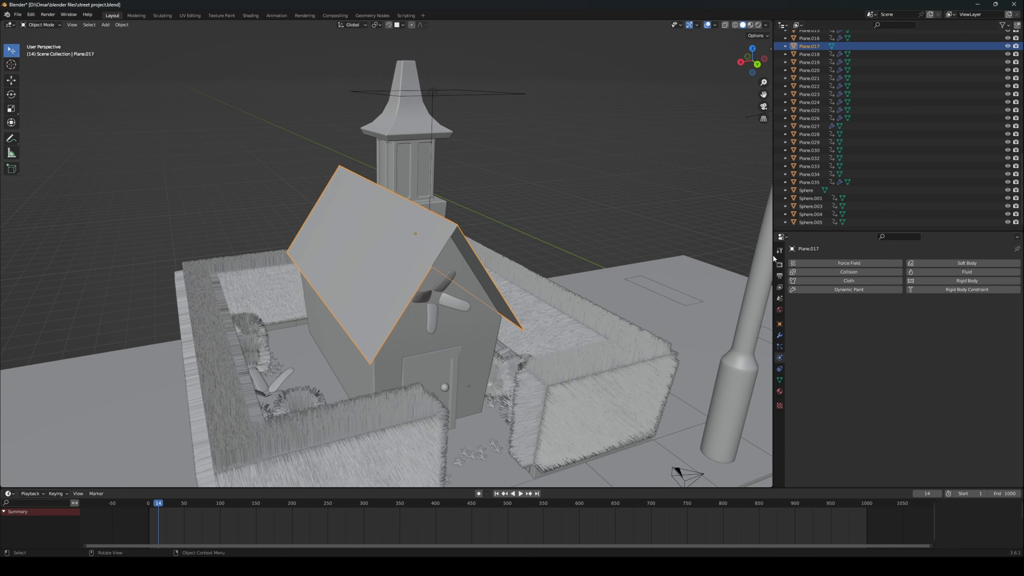
Step: Add a Solidify modifier to the joined roof
{"action": "left_click", "coordinate": [779, 336]}
{"action": "left_click", "coordinate": [849, 263]}
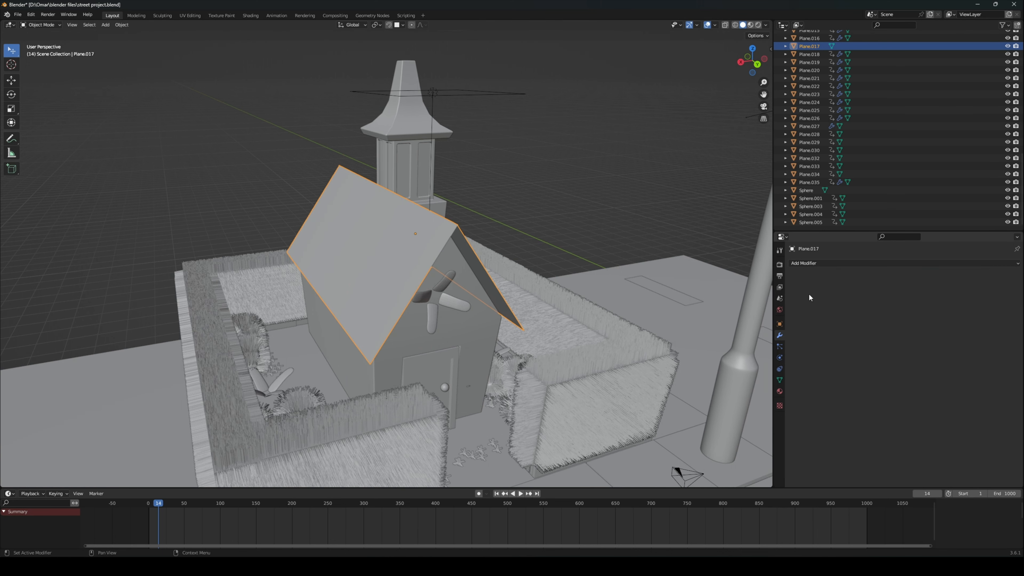
{"action": "left_click", "coordinate": [808, 263]}
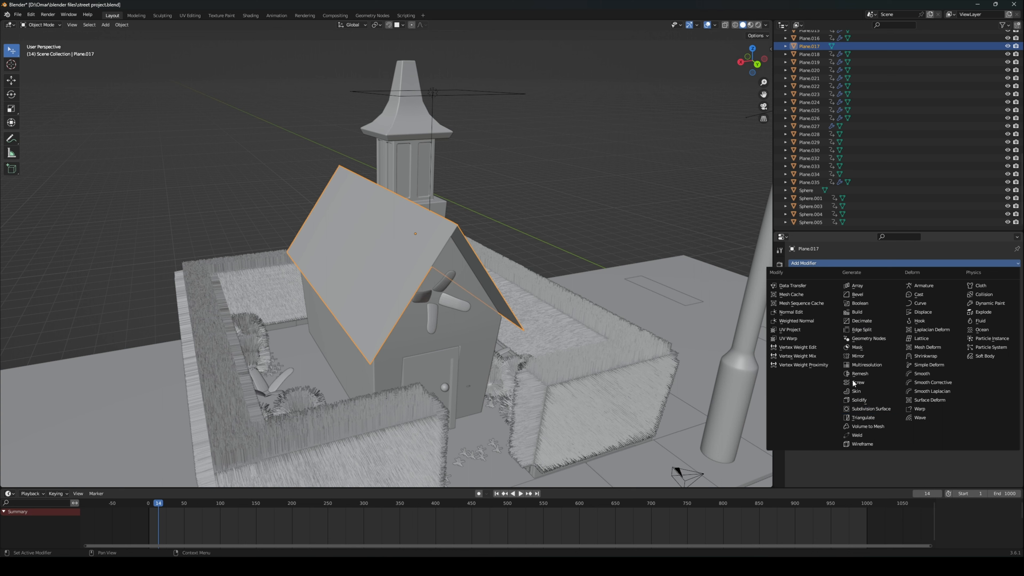
{"action": "left_click", "coordinate": [856, 402]}
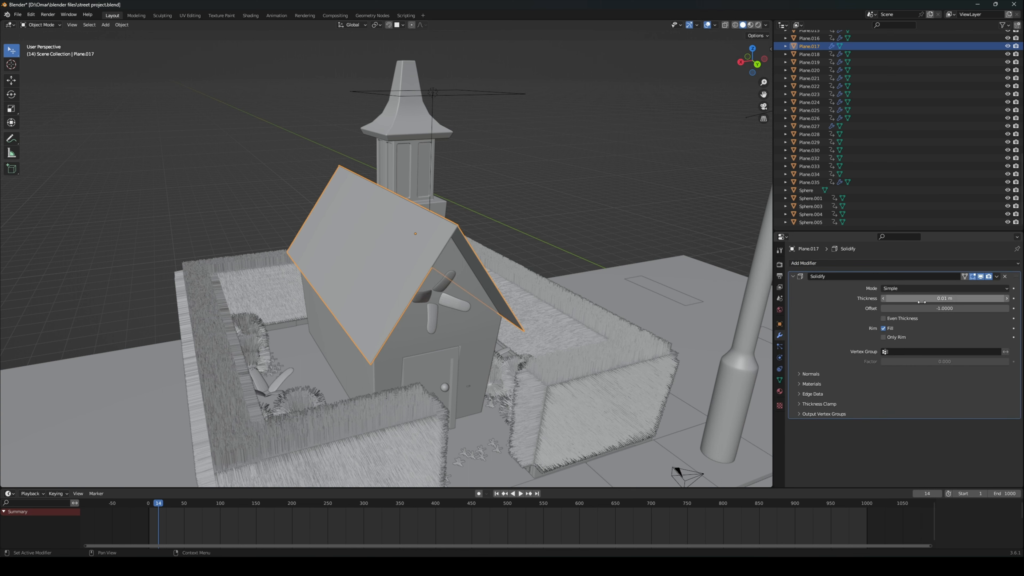
Step: Set the roof's Solidify thickness to -0.11 m
{"action": "left_click_drag", "start_coordinate": [940, 298], "coordinate": [911, 298]}
{"action": "middle_click_drag", "start_coordinate": [560, 222], "coordinate": [539, 226]}
{"action": "scroll", "coordinate": [539, 229], "scroll_direction": "up", "scroll_amount": 3}
Step: Try to select the rim faces along the roof ridge in Edit Mode, and undo back through the thickness change
{"action": "left_click", "coordinate": [40, 25]}
{"action": "left_click", "coordinate": [44, 43]}
{"action": "key", "text": "alt+a"}
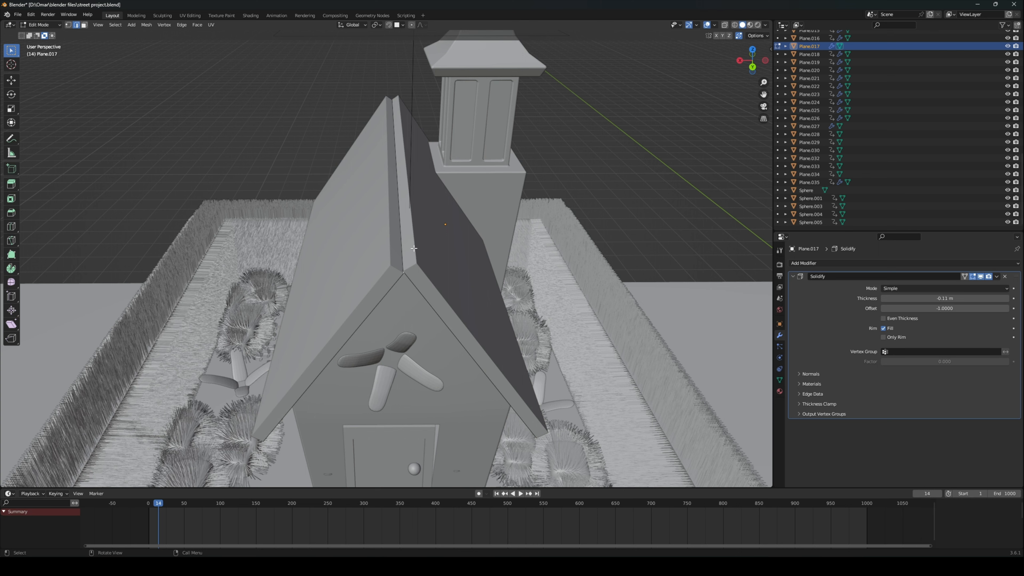
{"action": "key", "text": "3"}
{"action": "left_click", "coordinate": [406, 200]}
{"action": "left_click", "coordinate": [389, 212]}
{"action": "left_click", "coordinate": [401, 197]}
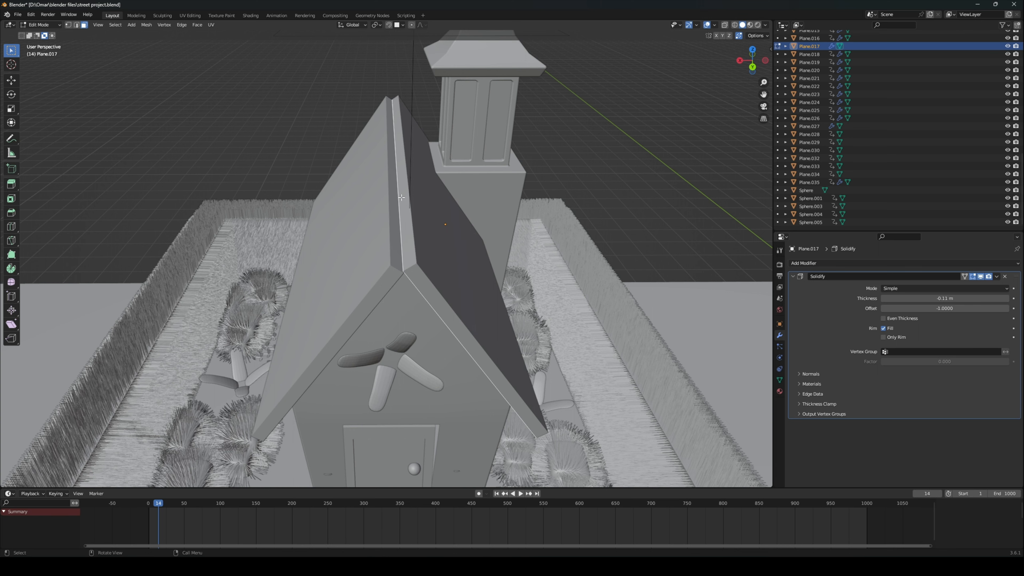
{"action": "key", "text": "ctrl+z"}
{"action": "key", "text": "Tab"}
{"action": "key", "text": "ctrl+z"}
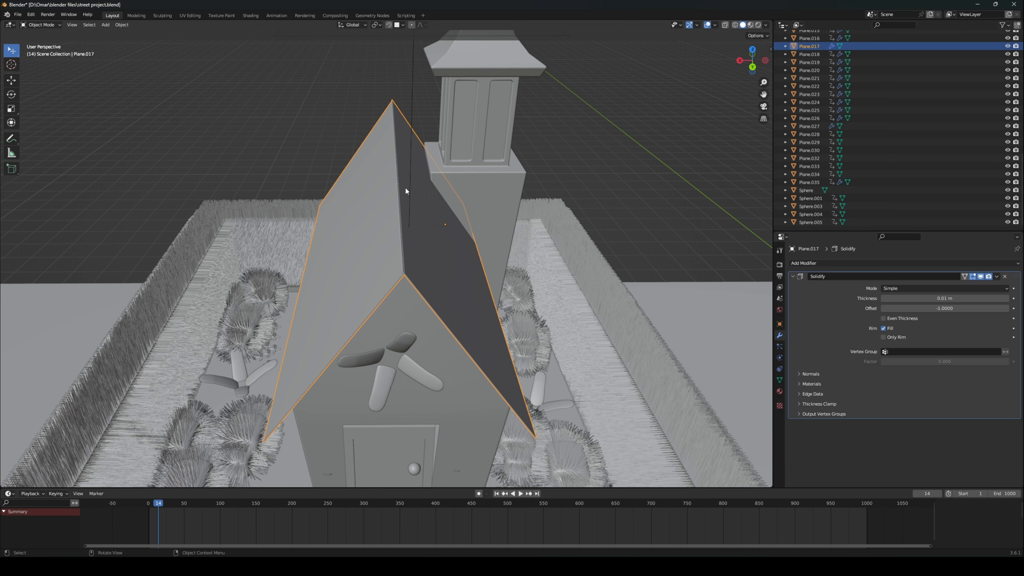
Step: Try to extrude both roof faces along their normals in Edit Mode
{"action": "key", "text": "Tab"}
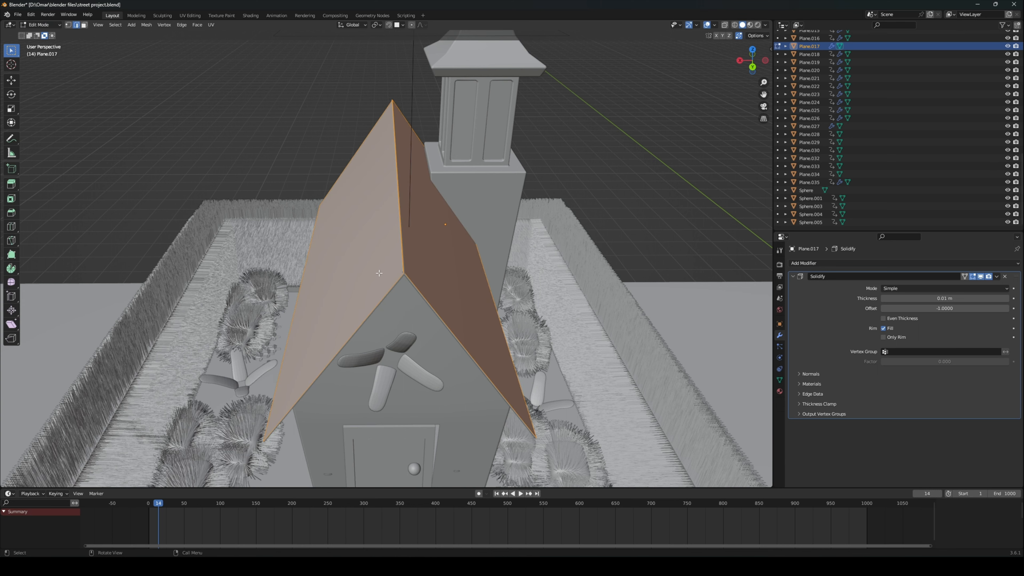
{"action": "key", "text": "alt+e"}
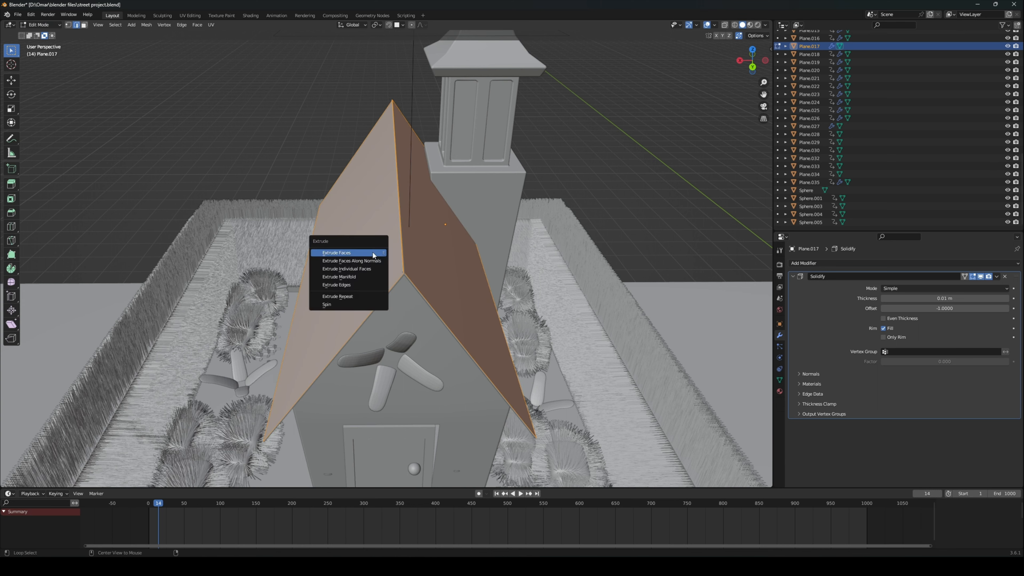
{"action": "left_click", "coordinate": [363, 260]}
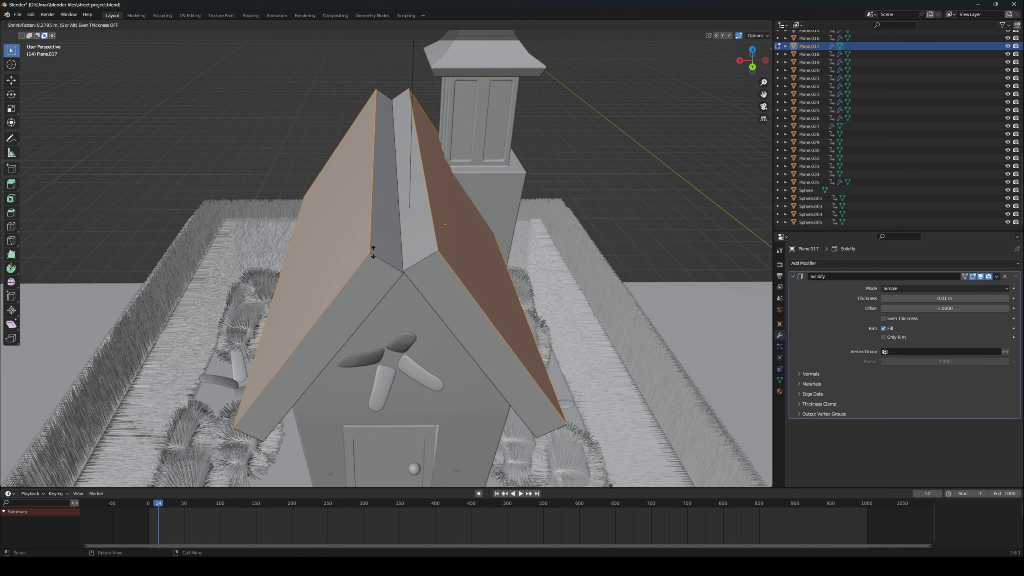
{"action": "right_click", "coordinate": [371, 257]}
{"action": "key", "text": "ctrl+z"}
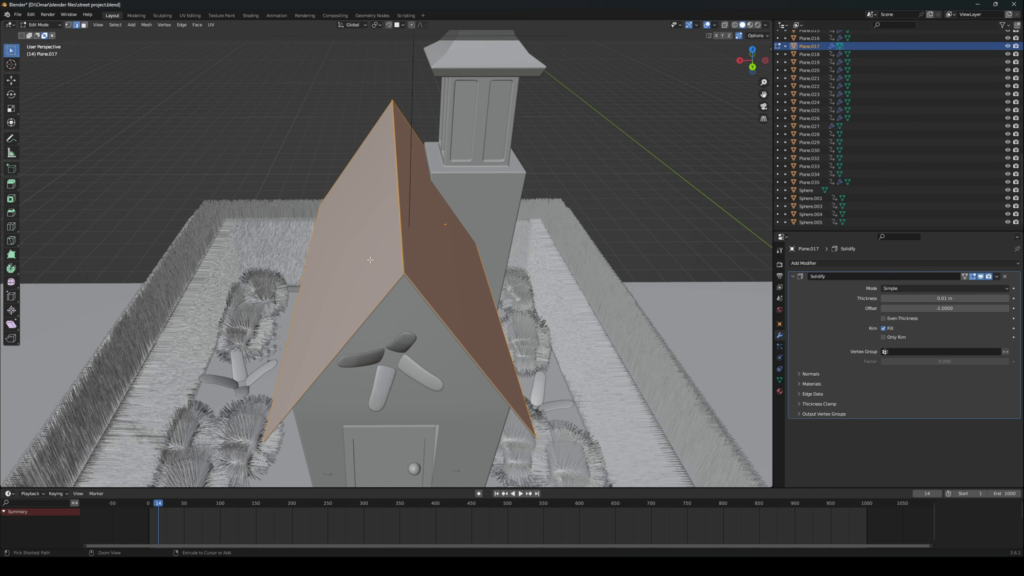
Step: Extrude both roof faces together upward about 0.14 m and return to Object Mode
{"action": "key", "text": "e"}
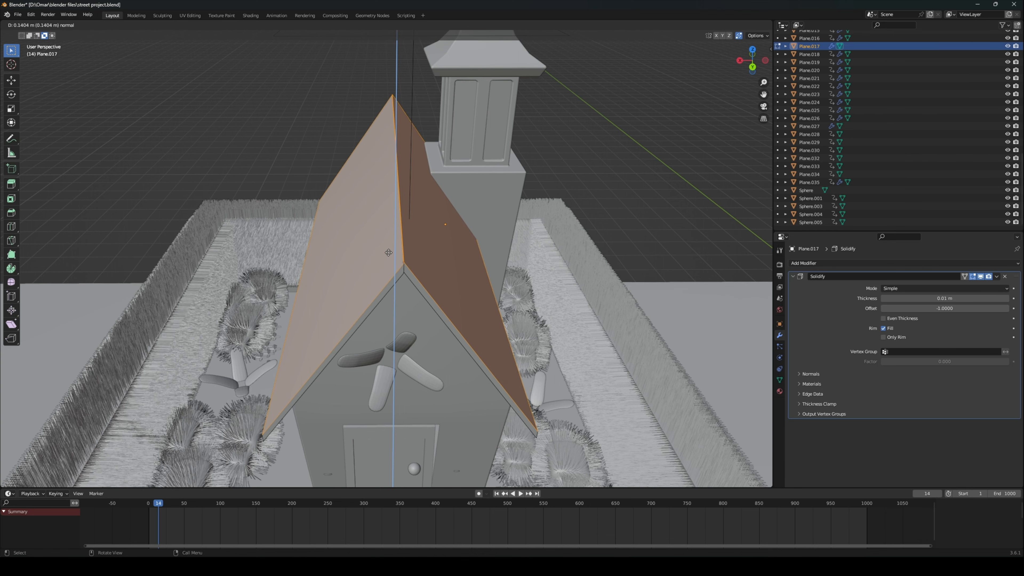
{"action": "left_click", "coordinate": [390, 251]}
{"action": "middle_click_drag", "start_coordinate": [400, 254], "coordinate": [402, 232]}
{"action": "left_click", "coordinate": [42, 25]}
{"action": "left_click", "coordinate": [41, 35]}
Step: Delete the old beam frame beneath the new roof and lower the roof about 0.20 m onto the gable walls
{"action": "left_click", "coordinate": [399, 194]}
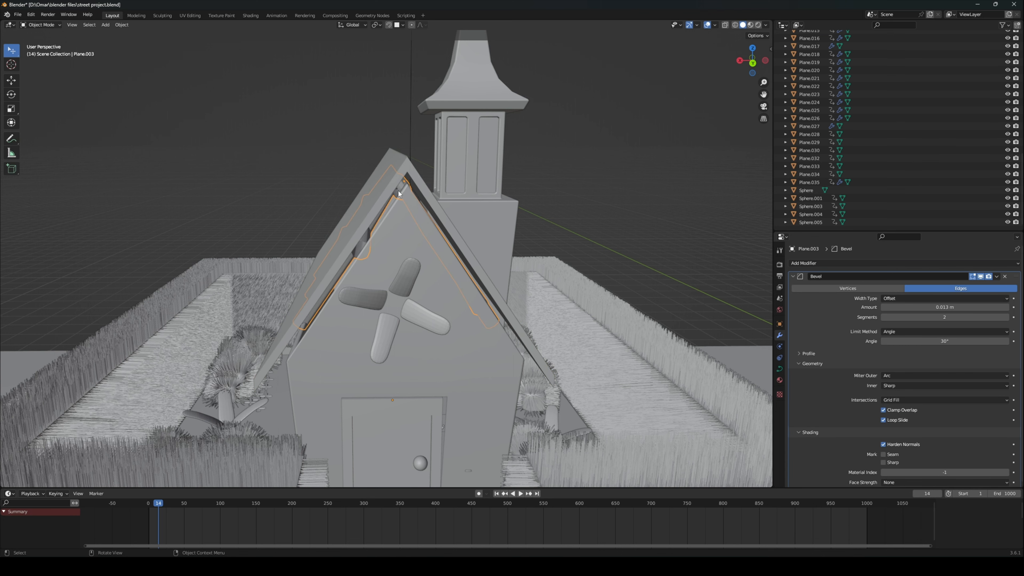
{"action": "key", "text": "Delete"}
{"action": "left_click", "coordinate": [419, 171]}
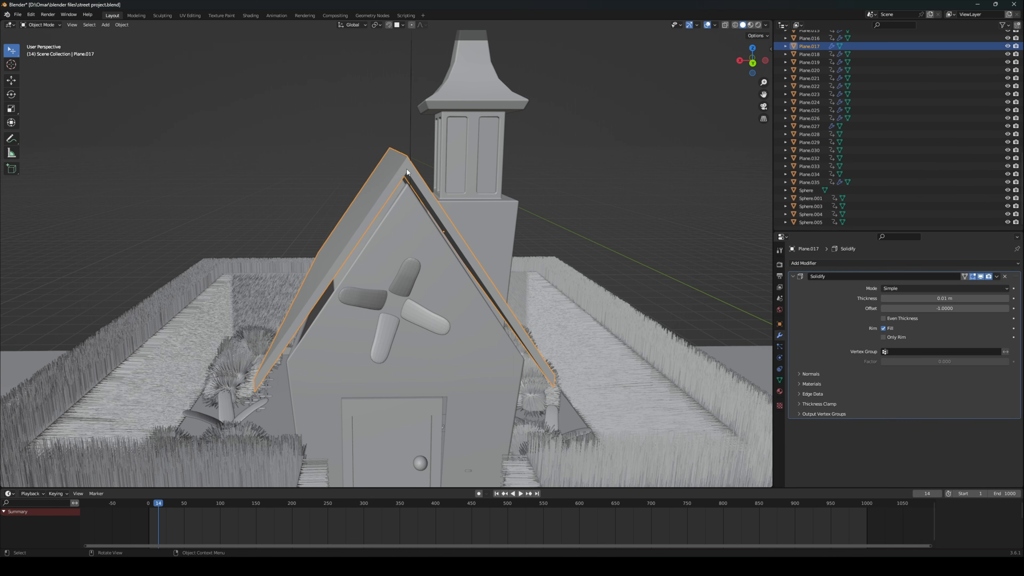
{"action": "left_click", "coordinate": [754, 64]}
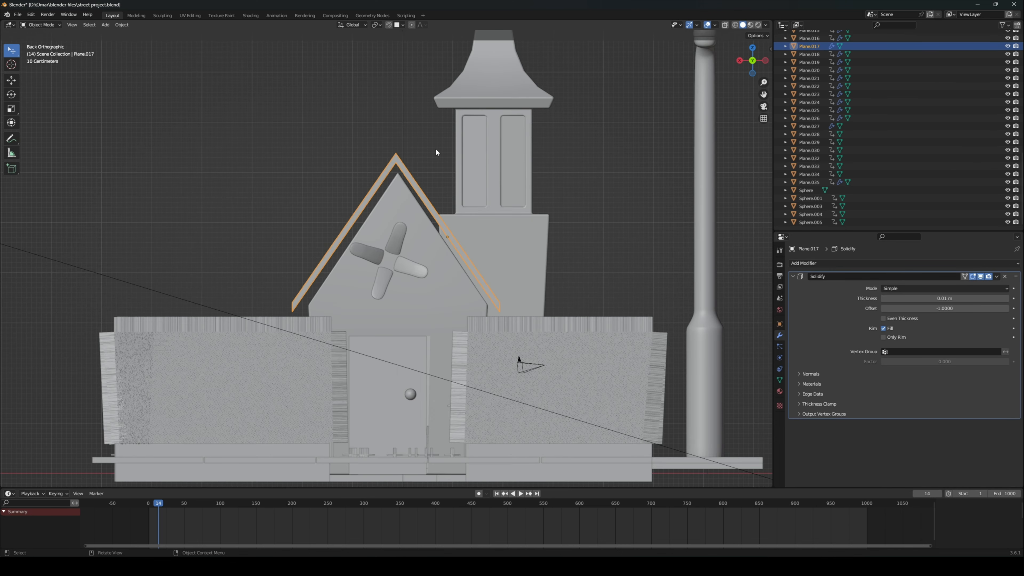
{"action": "scroll", "coordinate": [436, 152], "scroll_direction": "up", "scroll_amount": 2}
{"action": "key", "text": "g"}
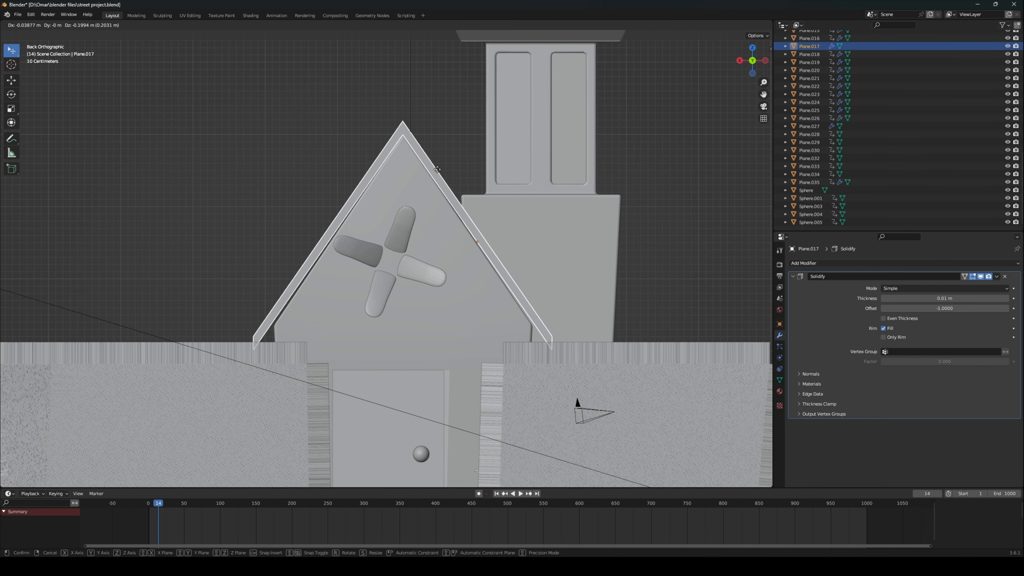
{"action": "left_click", "coordinate": [436, 173]}
{"action": "middle_click_drag", "start_coordinate": [437, 173], "coordinate": [408, 144]}
Step: Delete the large cloth plane floating above the house
{"action": "left_click", "coordinate": [401, 132]}
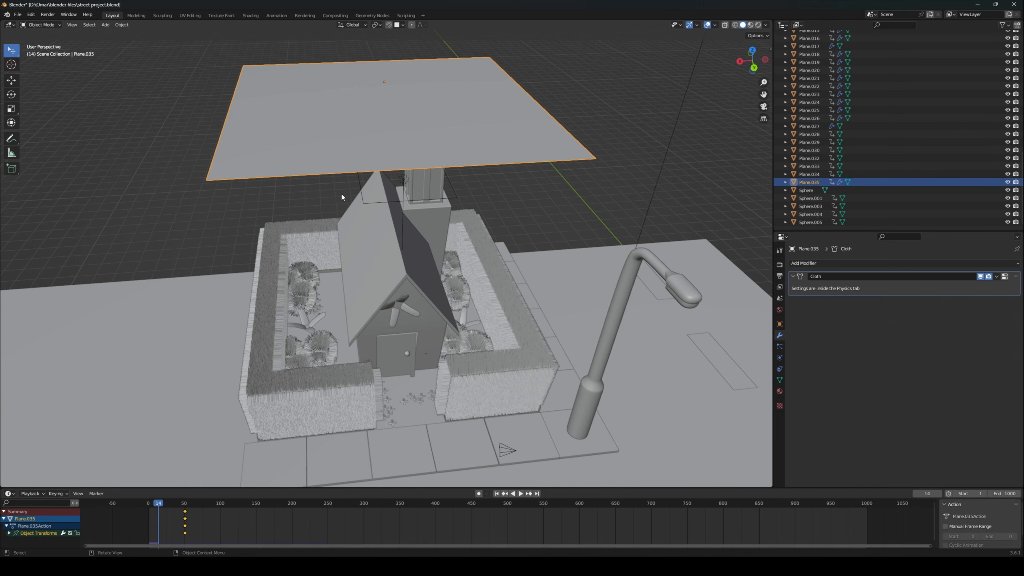
{"action": "key", "text": "x"}
{"action": "left_click", "coordinate": [340, 294]}
Step: Delete the flower-shaped ornament from the front gable above the door
{"action": "middle_click_drag", "start_coordinate": [344, 297], "coordinate": [333, 255]}
{"action": "left_click", "coordinate": [422, 268]}
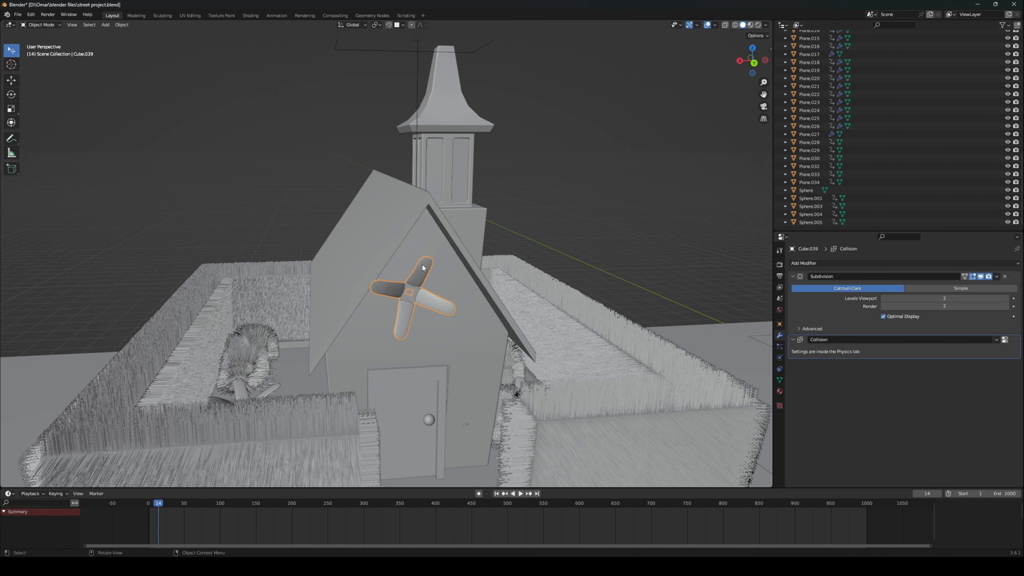
{"action": "key", "text": "x"}
{"action": "left_click", "coordinate": [423, 270]}
Step: Add a Subdivision Surface modifier to the roof and set its viewport levels to 2
{"action": "middle_click_drag", "start_coordinate": [413, 334], "coordinate": [406, 355]}
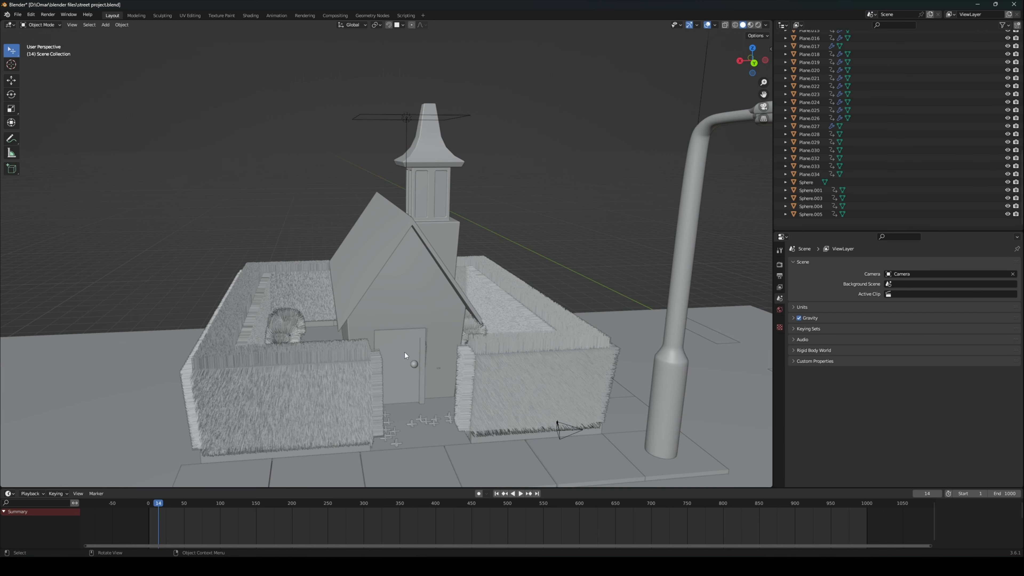
{"action": "scroll", "coordinate": [415, 175], "scroll_direction": "up", "scroll_amount": 5}
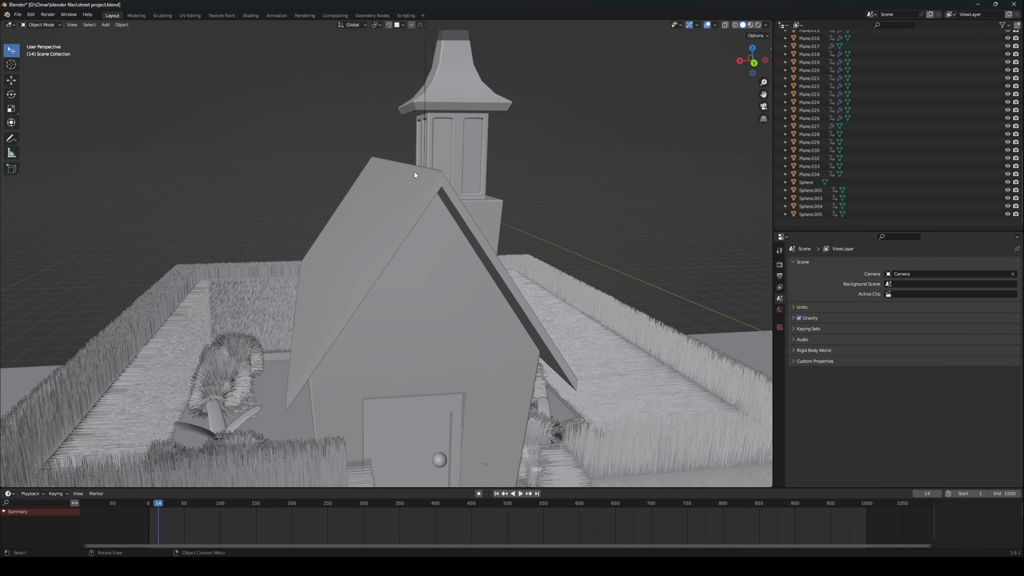
{"action": "left_click", "coordinate": [404, 183]}
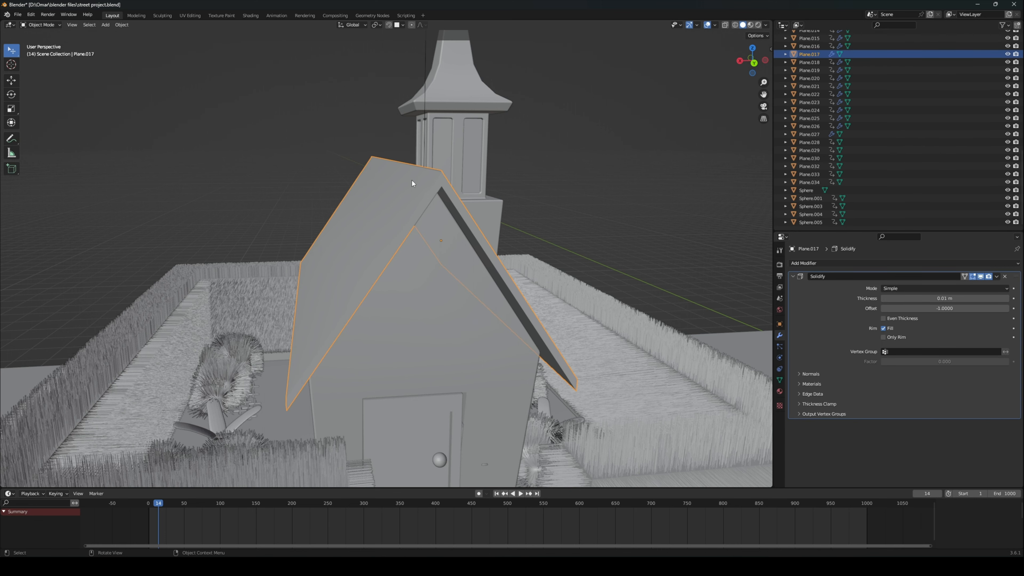
{"action": "right_click", "coordinate": [412, 181]}
{"action": "left_click", "coordinate": [831, 263]}
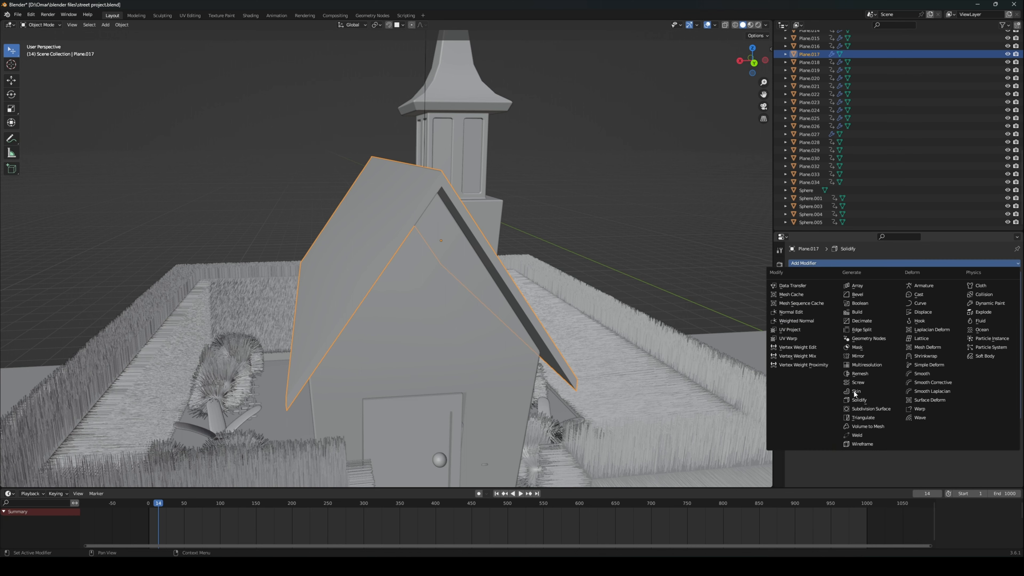
{"action": "left_click", "coordinate": [851, 404]}
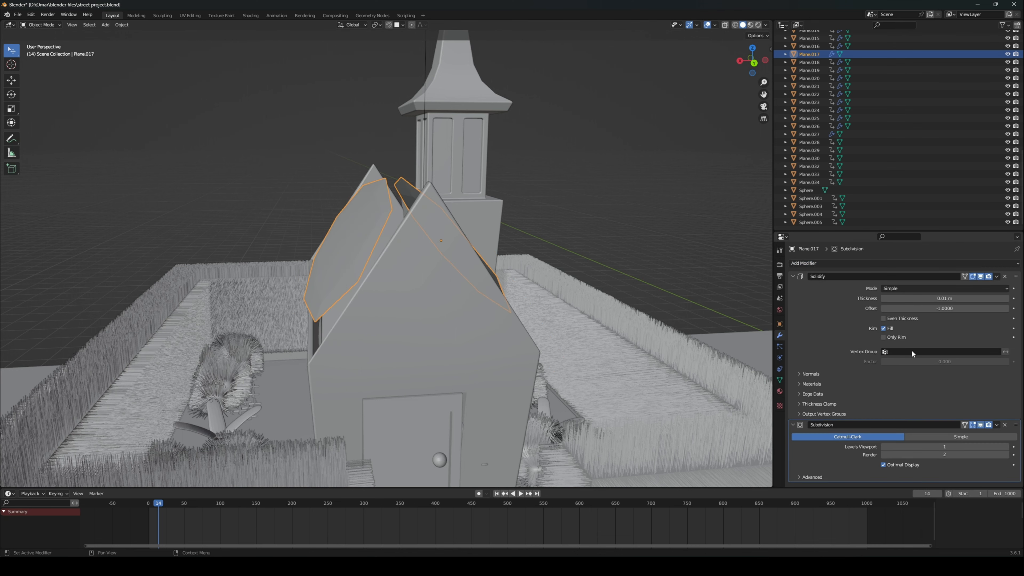
{"action": "left_click", "coordinate": [944, 446]}
{"action": "type", "text": "2"}
{"action": "key", "text": "Return"}
{"action": "middle_click_drag", "start_coordinate": [572, 319], "coordinate": [620, 327]}
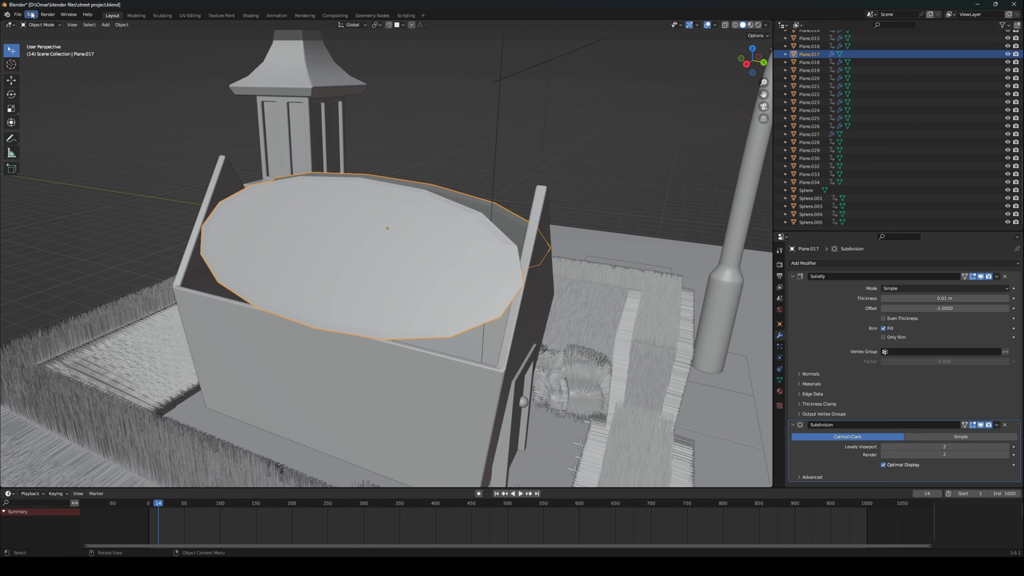
Step: Add two loop cuts across one roof slope in Edit Mode, sliding them close to the front and rear gable ends (factors about -0.967 and -0.953)
{"action": "left_click", "coordinate": [34, 24]}
{"action": "left_click", "coordinate": [40, 43]}
{"action": "key", "text": "ctrl+r"}
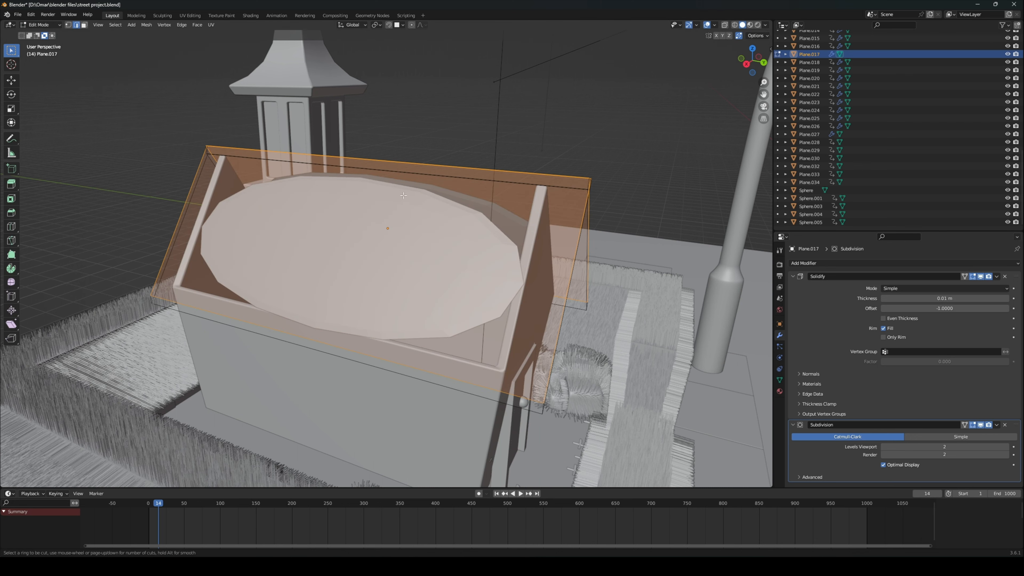
{"action": "left_click", "coordinate": [363, 210]}
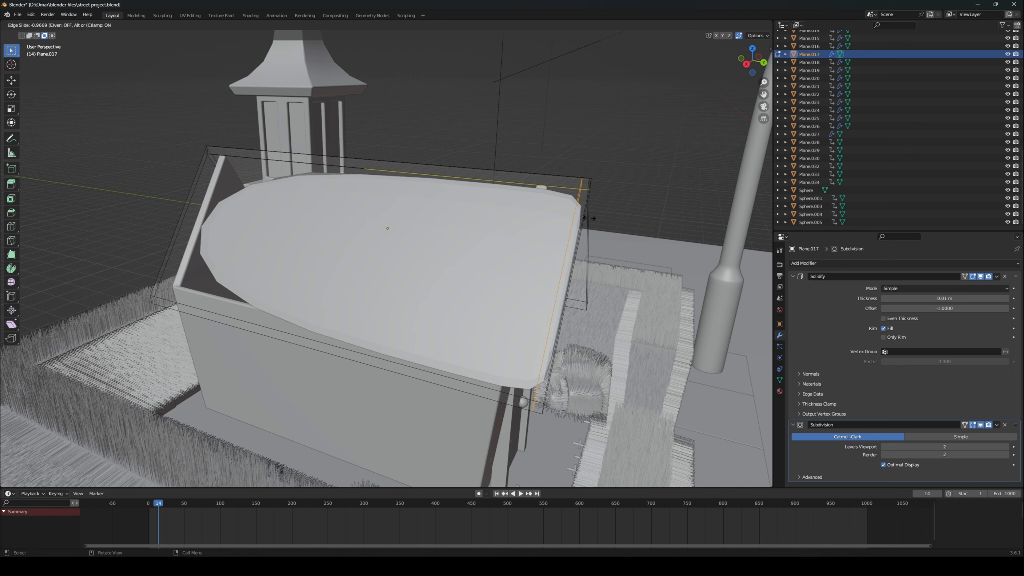
{"action": "left_click", "coordinate": [411, 206]}
{"action": "key", "text": "ctrl+r"}
{"action": "left_click", "coordinate": [347, 204]}
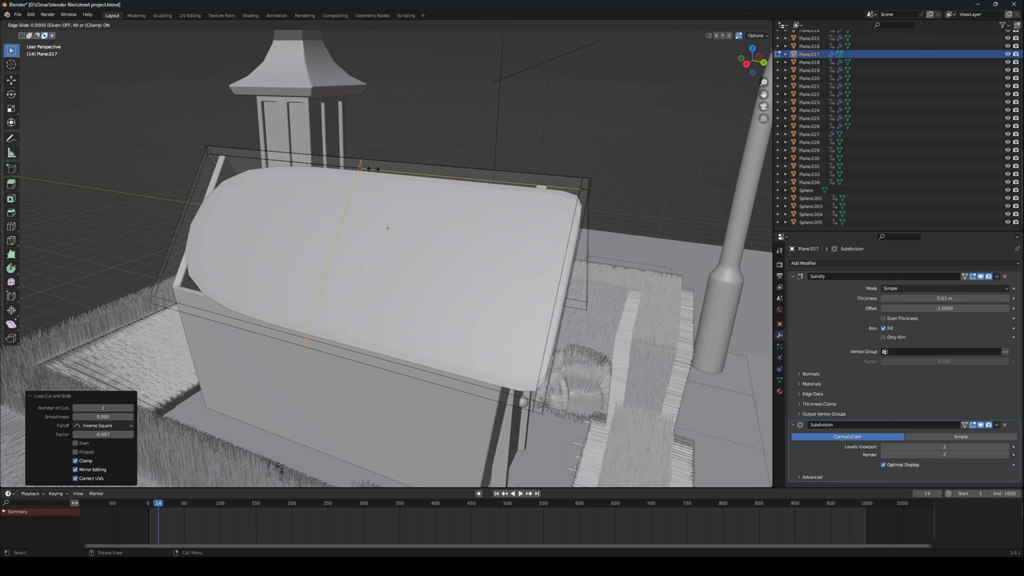
{"action": "left_click", "coordinate": [194, 158]}
Step: Add loop cuts on the opposite roof slope close to its front and rear ends, with slide factors of about 0.970 and -0.943
{"action": "middle_click_drag", "start_coordinate": [242, 181], "coordinate": [410, 222]}
{"action": "key", "text": "ctrl+r"}
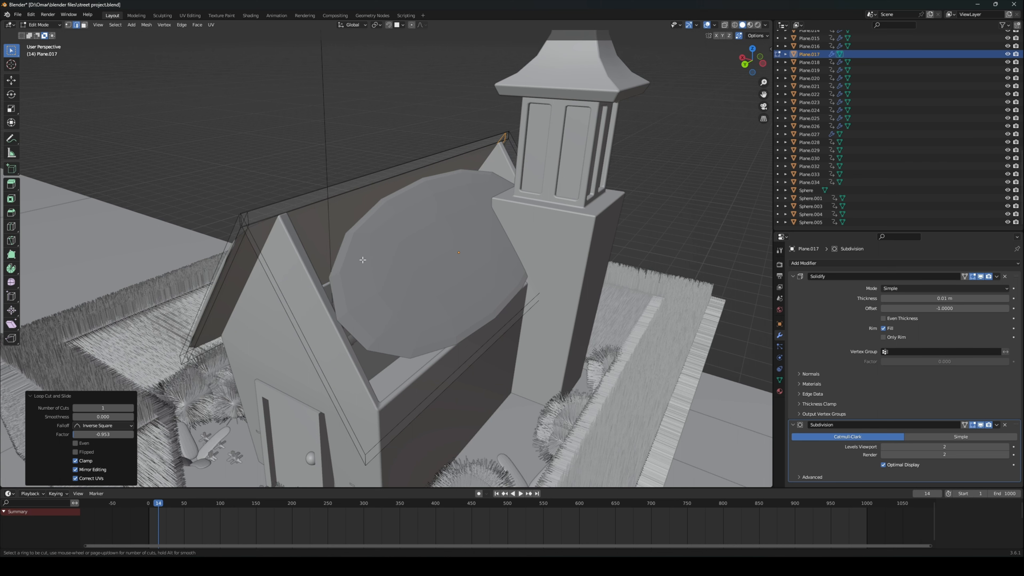
{"action": "left_click", "coordinate": [360, 169]}
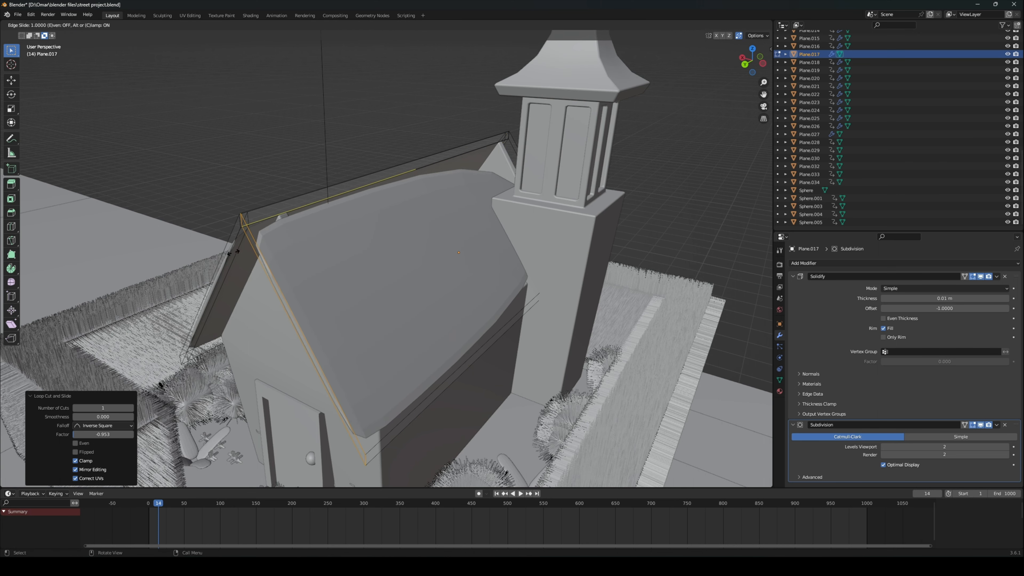
{"action": "left_click", "coordinate": [469, 169]}
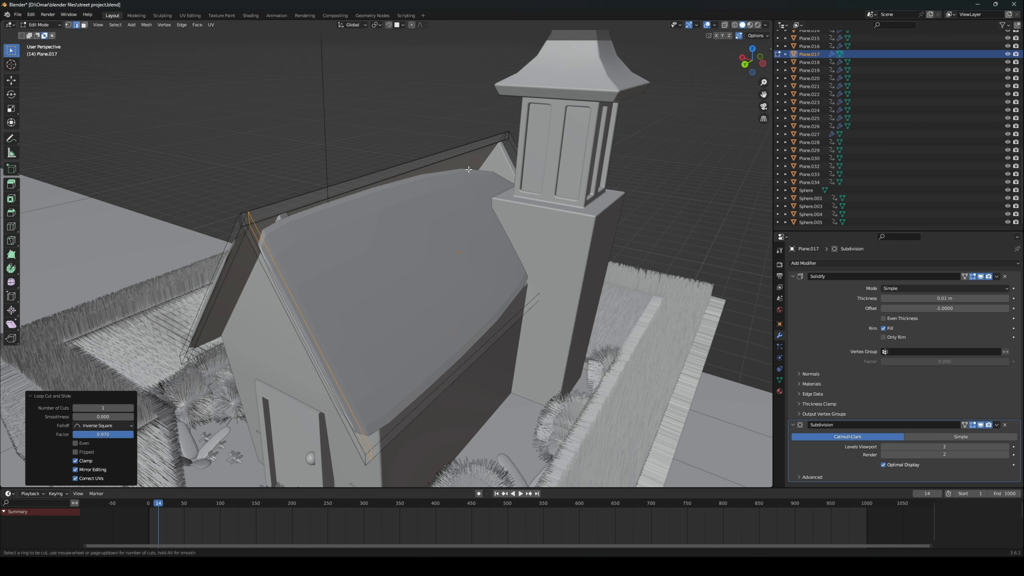
{"action": "left_click", "coordinate": [423, 146]}
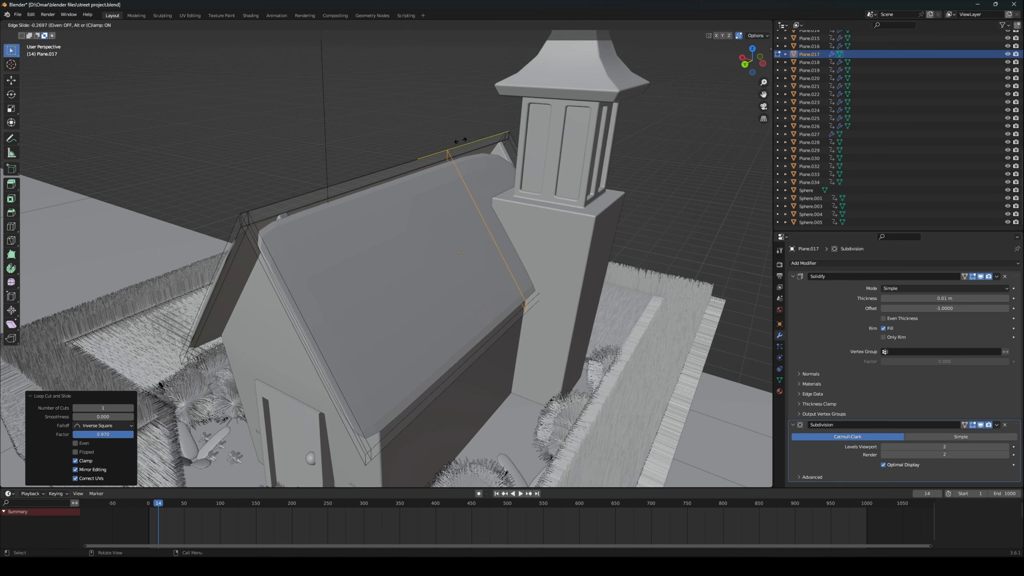
{"action": "left_click", "coordinate": [549, 119]}
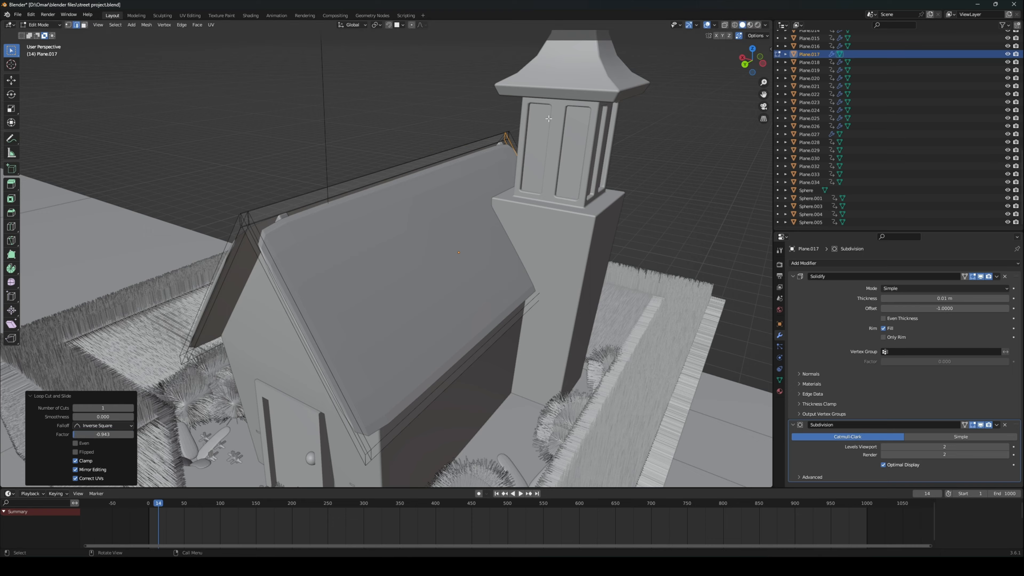
Step: Add a lengthwise loop cut to each roof slope and slide both close to the ridge
{"action": "middle_click_drag", "start_coordinate": [449, 176], "coordinate": [483, 187]}
{"action": "key", "text": "ctrl+r"}
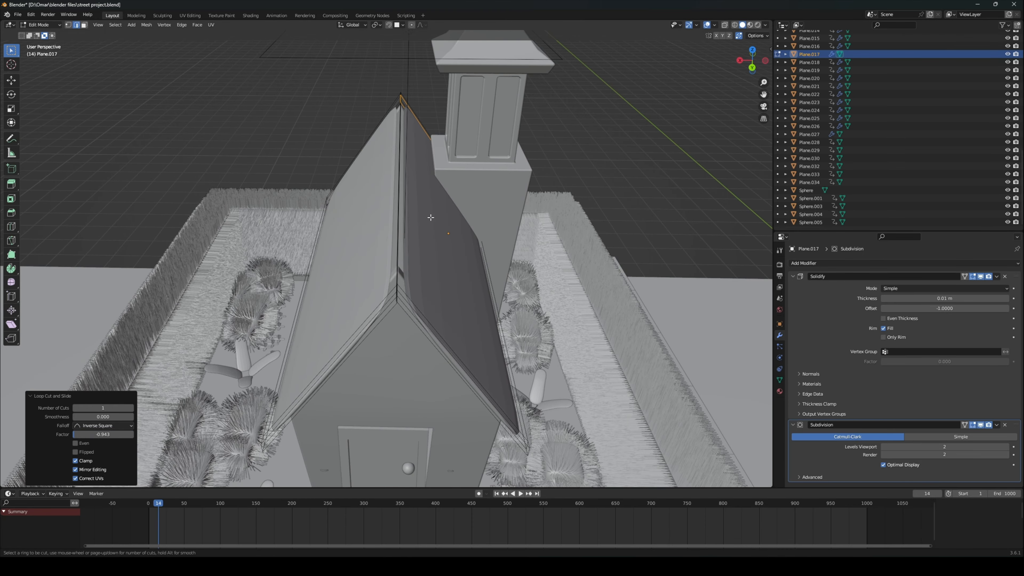
{"action": "left_click", "coordinate": [430, 191]}
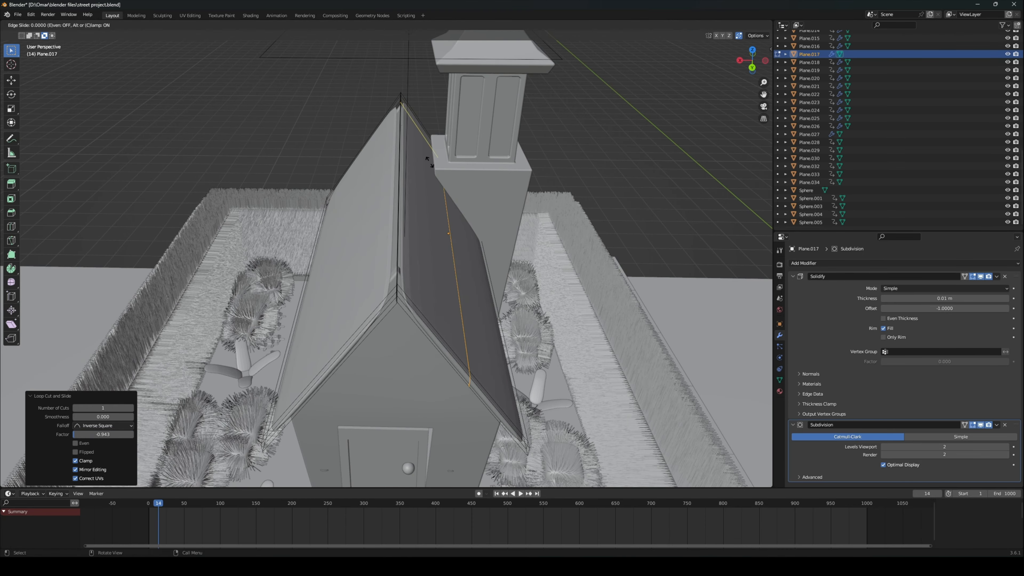
{"action": "left_click", "coordinate": [344, 147]}
{"action": "left_click", "coordinate": [365, 202]}
{"action": "key", "text": "ctrl+r"}
{"action": "left_click", "coordinate": [346, 190]}
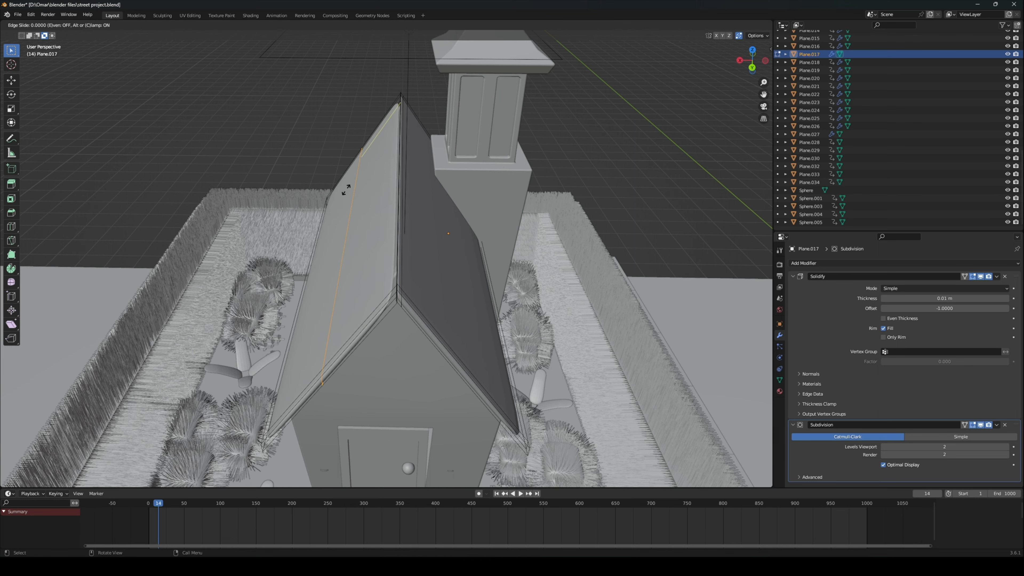
{"action": "left_click", "coordinate": [423, 169]}
Step: Add a Bevel modifier to the roof with an amount of 0.13 m and 2 segments
{"action": "middle_click_drag", "start_coordinate": [423, 169], "coordinate": [576, 141]}
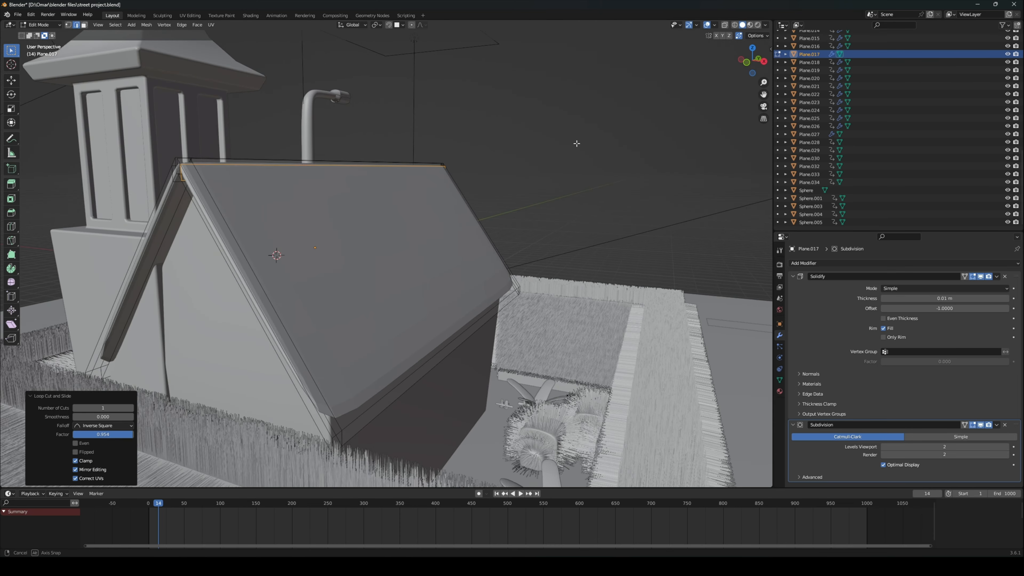
{"action": "left_click", "coordinate": [855, 264]}
{"action": "left_click", "coordinate": [860, 294]}
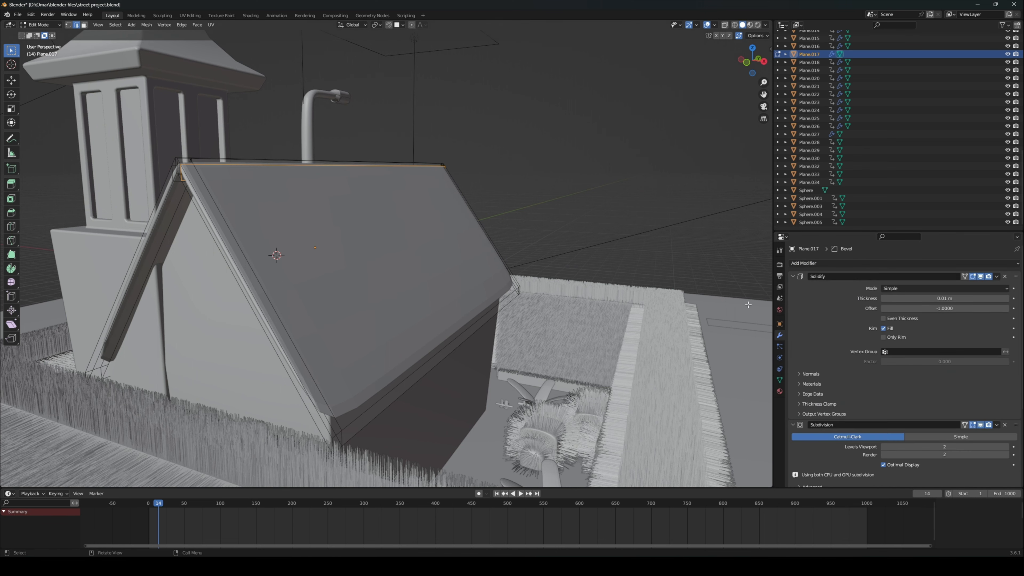
{"action": "scroll", "coordinate": [900, 320], "scroll_direction": "down", "scroll_amount": 2}
{"action": "scroll", "coordinate": [883, 349], "scroll_direction": "down", "scroll_amount": 3}
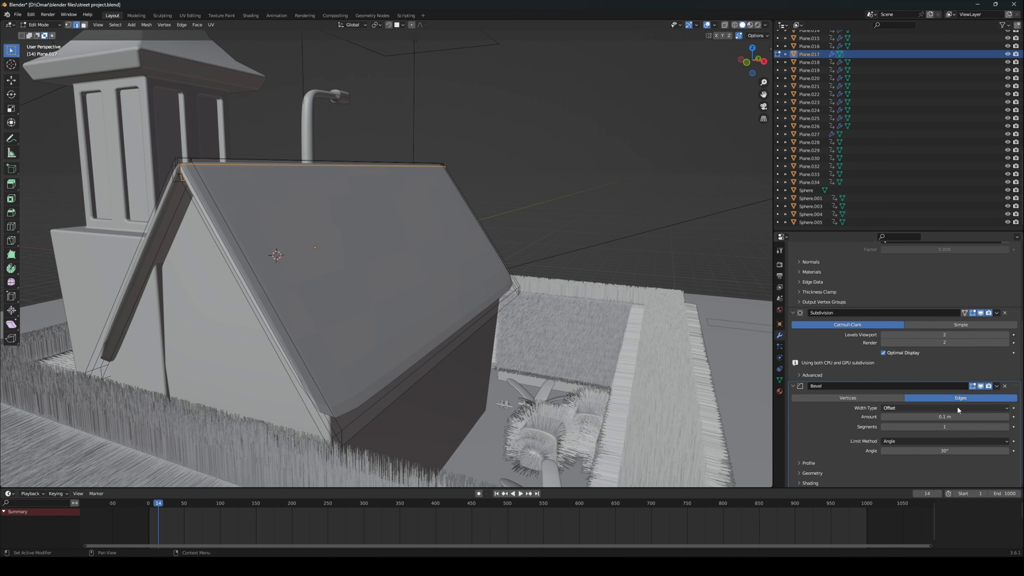
{"action": "left_click", "coordinate": [1008, 417]}
{"action": "left_click", "coordinate": [1008, 416]}
{"action": "left_click", "coordinate": [1007, 417]}
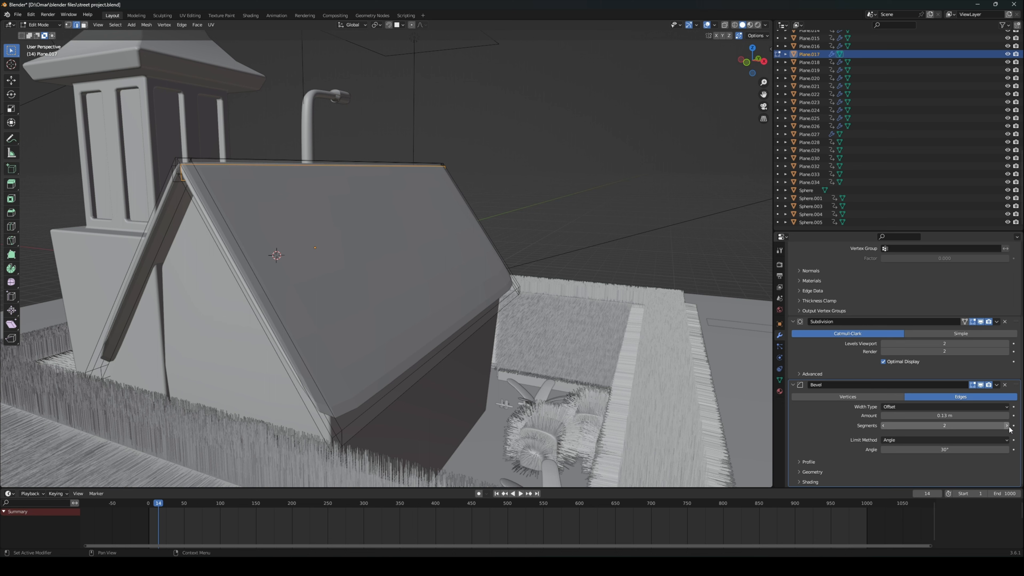
Step: Reorder the roof's modifiers so Subdivision comes before Solidify, and remove the Bevel modifier
{"action": "scroll", "coordinate": [1013, 348], "scroll_direction": "up", "scroll_amount": 3}
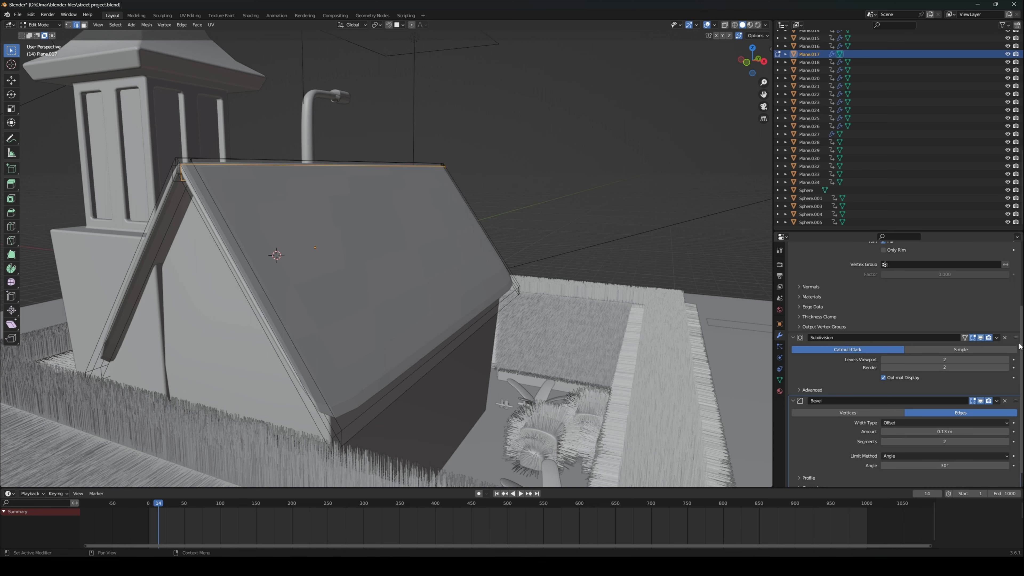
{"action": "left_click_drag", "start_coordinate": [1019, 386], "coordinate": [1016, 279]}
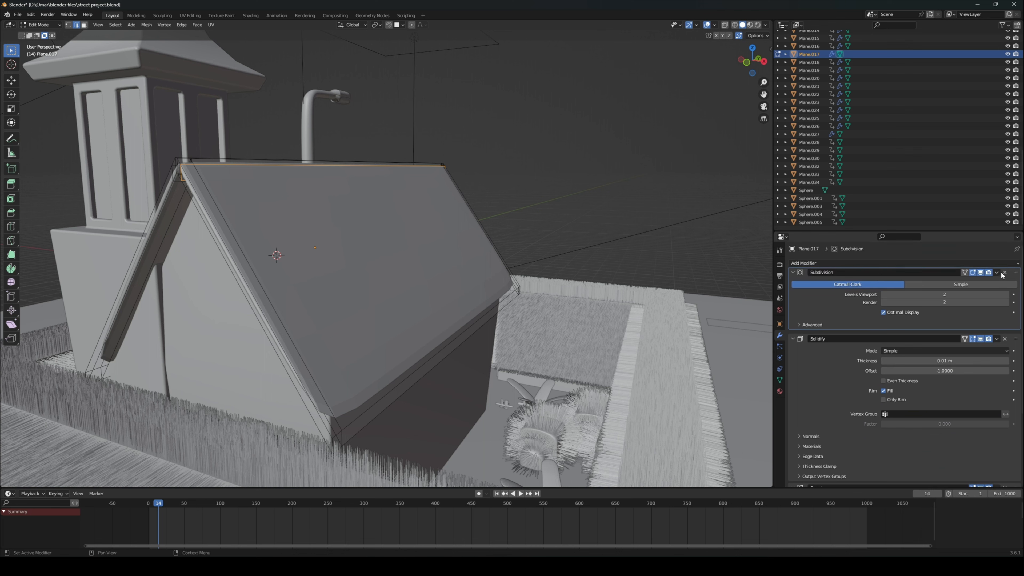
{"action": "scroll", "coordinate": [575, 286], "scroll_direction": "down", "scroll_amount": 2}
{"action": "scroll", "coordinate": [908, 345], "scroll_direction": "down", "scroll_amount": 2}
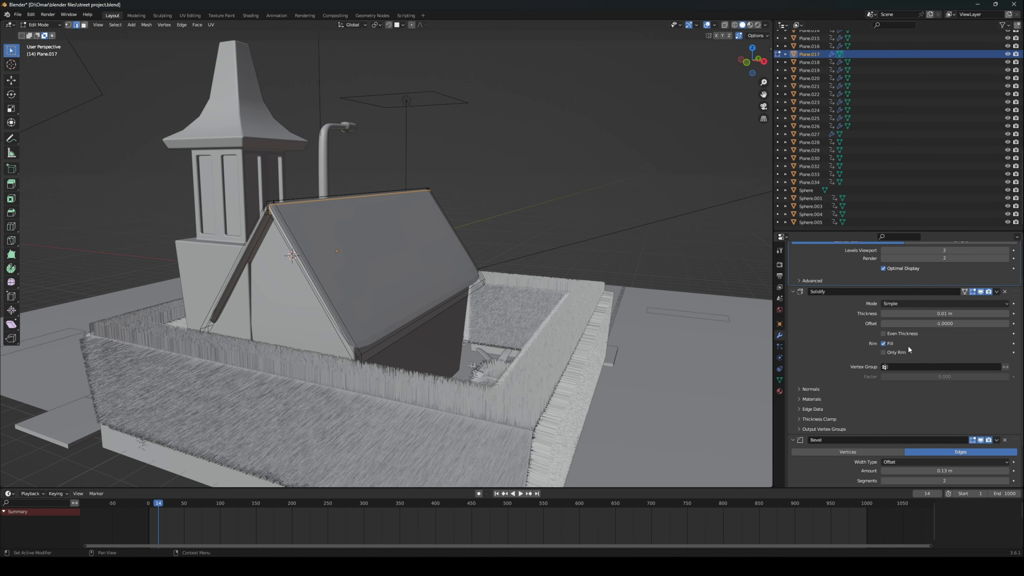
{"action": "left_click", "coordinate": [1006, 440]}
{"action": "scroll", "coordinate": [601, 291], "scroll_direction": "up", "scroll_amount": 3}
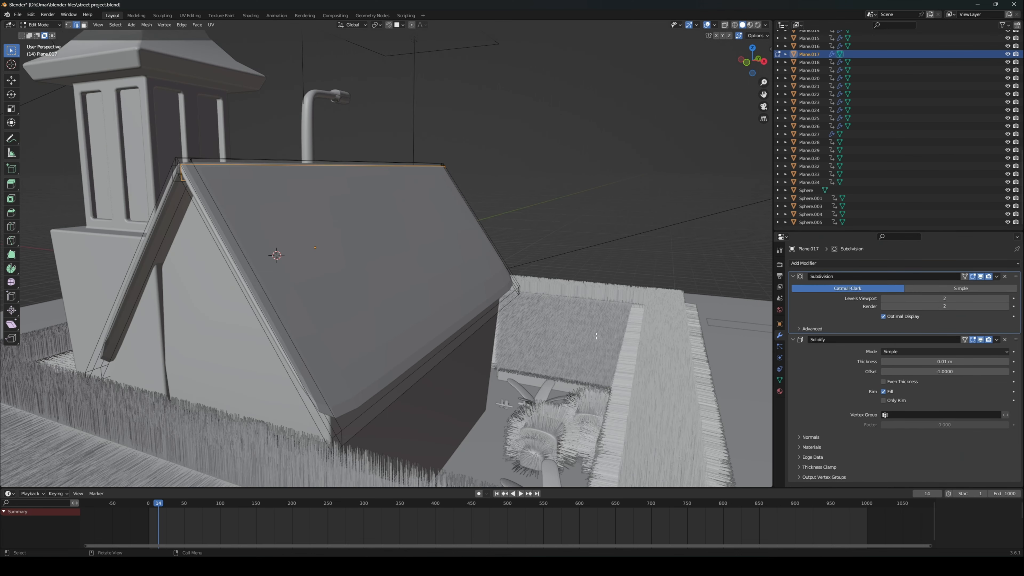
Step: Return to Object Mode and shade the roof smooth
{"action": "middle_click_drag", "start_coordinate": [601, 291], "coordinate": [442, 301]}
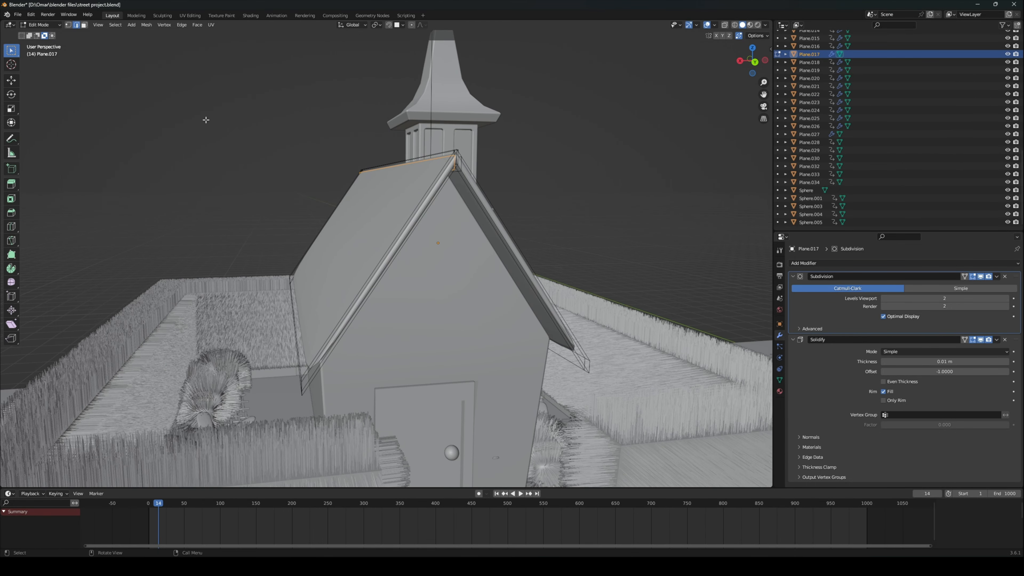
{"action": "left_click", "coordinate": [35, 25]}
{"action": "left_click", "coordinate": [38, 33]}
{"action": "right_click", "coordinate": [388, 205]}
{"action": "left_click", "coordinate": [388, 205]}
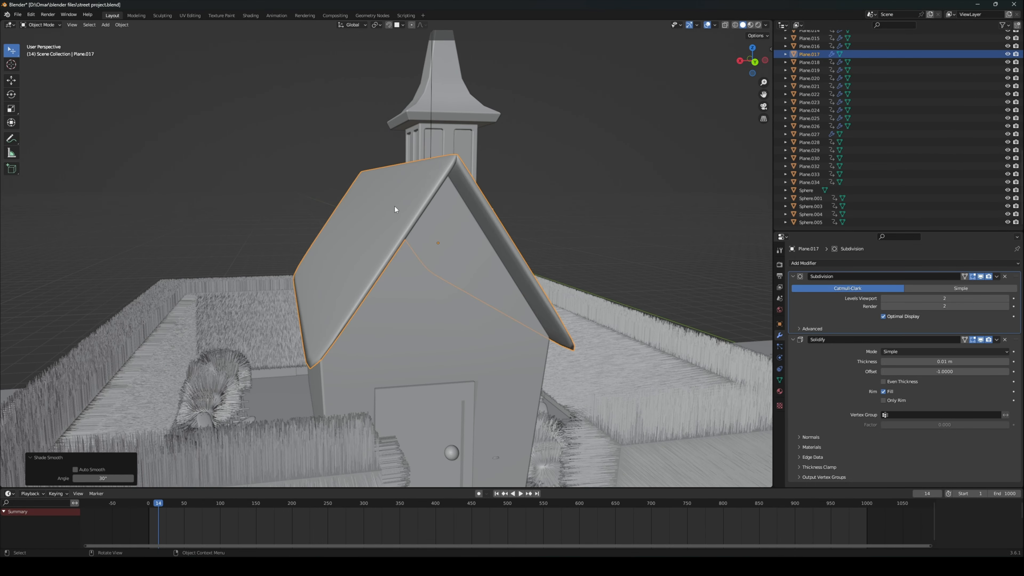
Step: Set the roof's Subdivision viewport levels to 3 and inspect the roof edges and front gable
{"action": "middle_click_drag", "start_coordinate": [408, 212], "coordinate": [346, 213]}
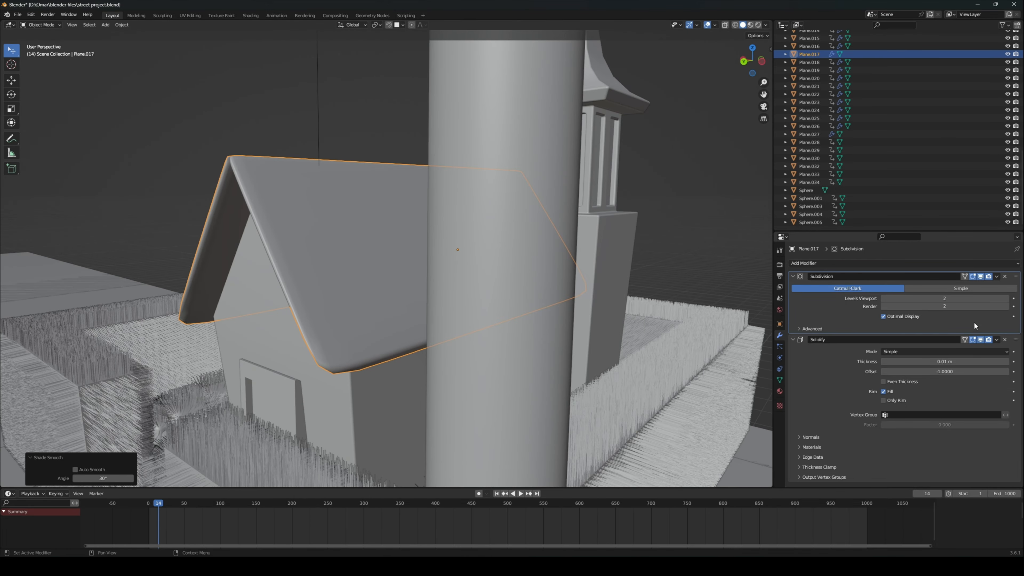
{"action": "left_click", "coordinate": [1009, 298]}
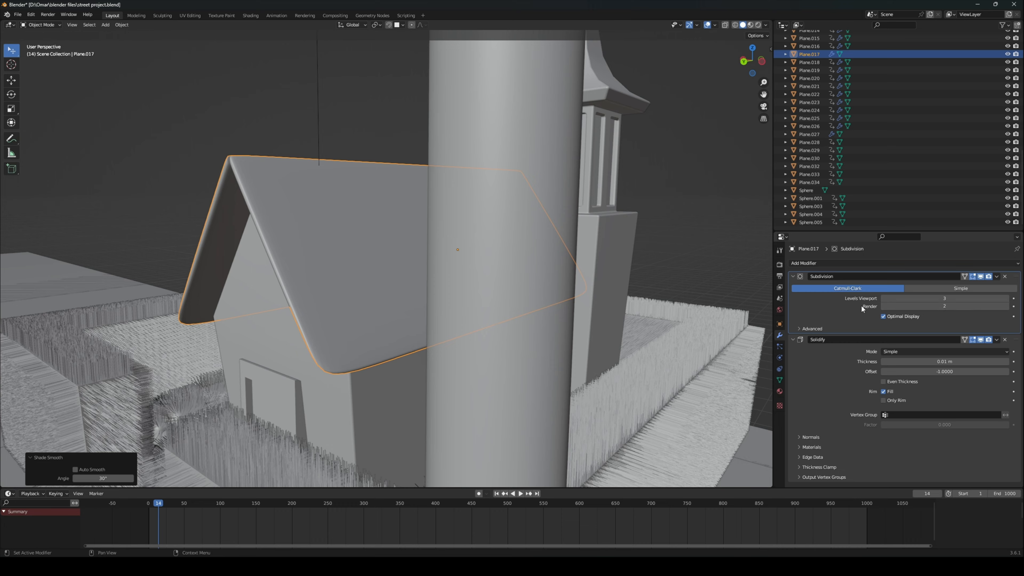
{"action": "mouse_move", "coordinate": [437, 314]}
{"action": "middle_mouse_down"}
{"action": "mouse_move", "coordinate": [430, 299]}
{"action": "mouse_move", "coordinate": [467, 318]}
{"action": "mouse_move", "coordinate": [428, 307]}
{"action": "middle_mouse_up"}
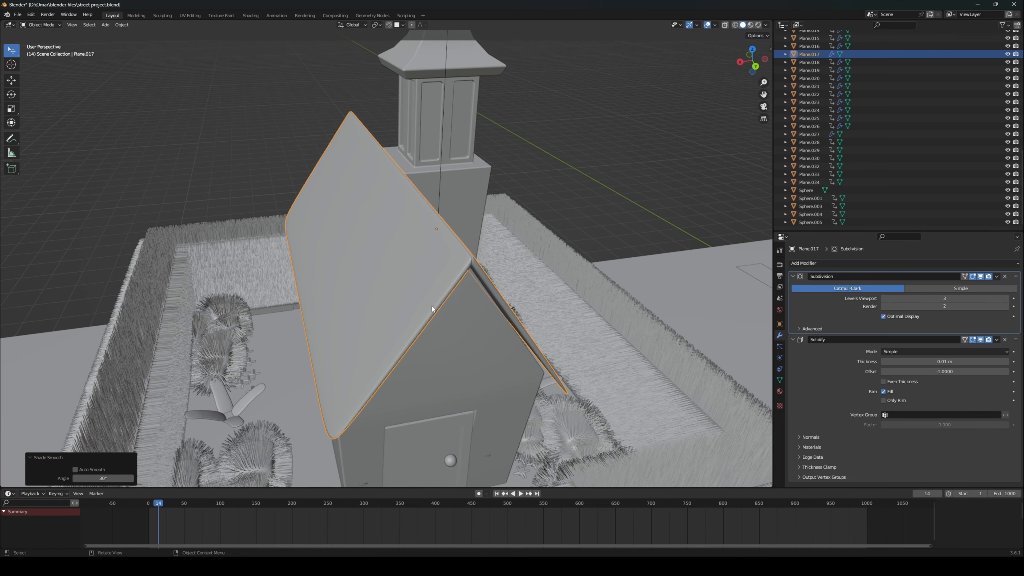
{"action": "middle_click_drag", "start_coordinate": [474, 271], "coordinate": [454, 295]}
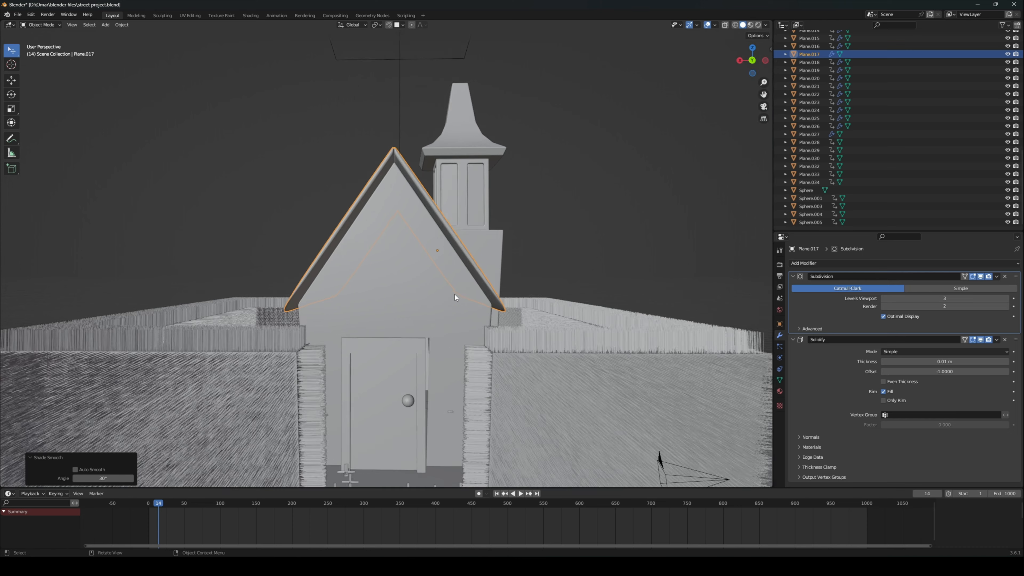
Step: Try to reposition the door frame on the front gable wall
{"action": "left_click", "coordinate": [397, 359]}
{"action": "mouse_move", "coordinate": [429, 342]}
{"action": "middle_mouse_down"}
{"action": "mouse_move", "coordinate": [433, 326]}
{"action": "mouse_move", "coordinate": [431, 337]}
{"action": "middle_mouse_up"}
{"action": "scroll", "coordinate": [432, 338], "scroll_direction": "up", "scroll_amount": 3}
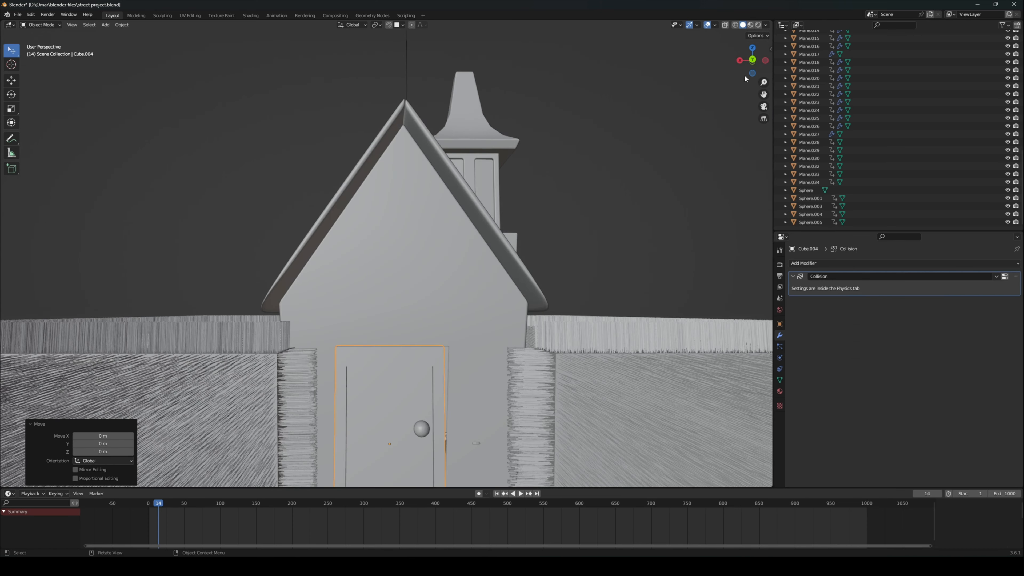
{"action": "left_click_drag", "start_coordinate": [764, 82], "coordinate": [764, 60]}
{"action": "key", "text": "g"}
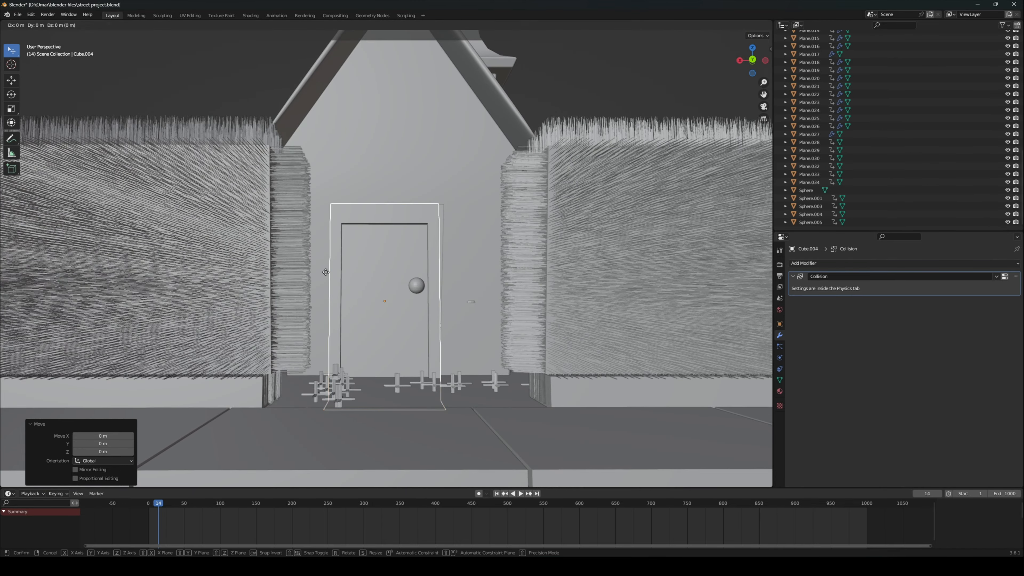
{"action": "left_click", "coordinate": [479, 248]}
{"action": "middle_click_drag", "start_coordinate": [468, 255], "coordinate": [523, 273]}
{"action": "key", "text": "ctrl+z"}
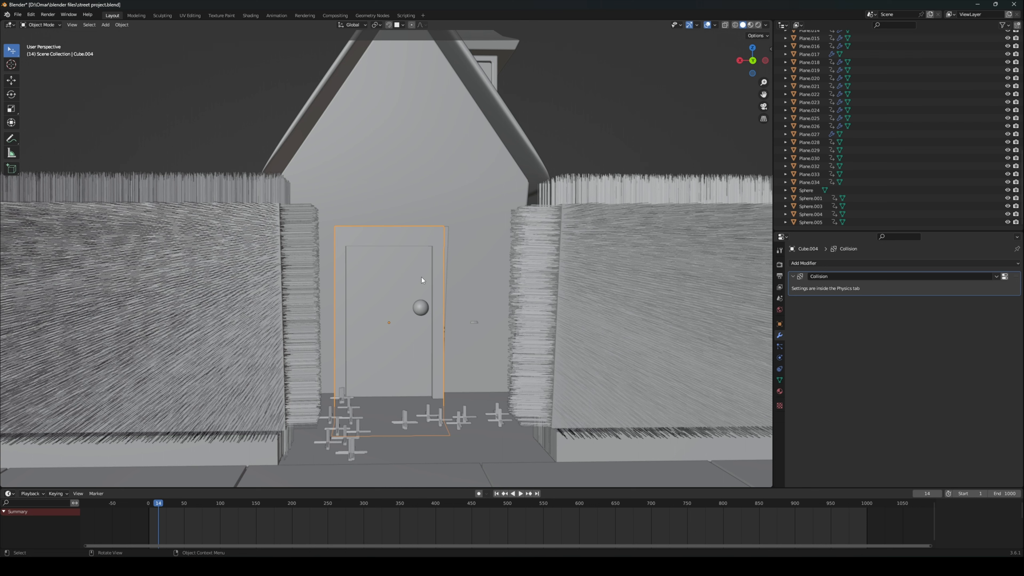
Step: Scale the door frame up slightly and move it about -0.086 m in X and -0.012 m in Z around the door
{"action": "key", "text": "s"}
{"action": "left_click", "coordinate": [463, 281]}
{"action": "key", "text": "g"}
{"action": "left_click", "coordinate": [470, 285]}
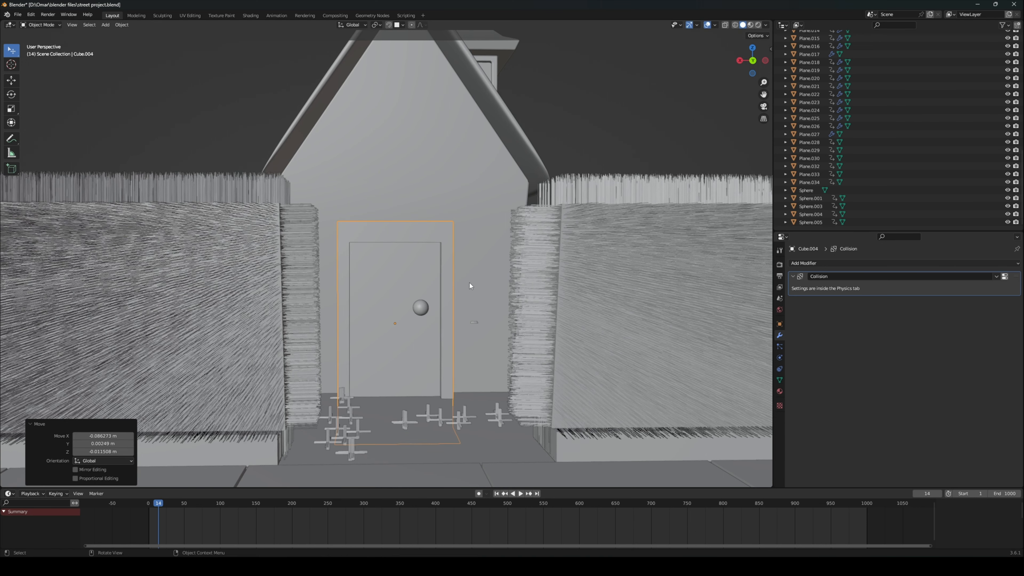
Step: Shade the round door knob smooth
{"action": "left_click", "coordinate": [421, 306]}
{"action": "right_click", "coordinate": [422, 306]}
{"action": "left_click", "coordinate": [422, 306]}
Step: Enter Edit Mode on the house walls and add a vertical loop cut near the side wall's rear corner, with factor -0.795
{"action": "middle_click_drag", "start_coordinate": [431, 316], "coordinate": [519, 316]}
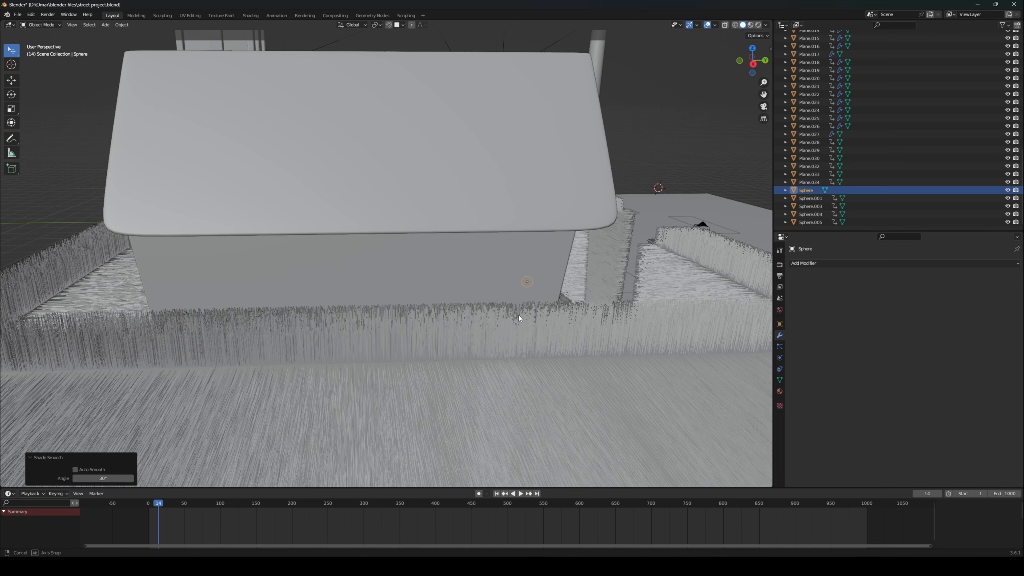
{"action": "scroll", "coordinate": [478, 280], "scroll_direction": "up", "scroll_amount": 4}
{"action": "scroll", "coordinate": [479, 280], "scroll_direction": "down", "scroll_amount": 3}
{"action": "middle_click_drag", "start_coordinate": [480, 284], "coordinate": [475, 314]}
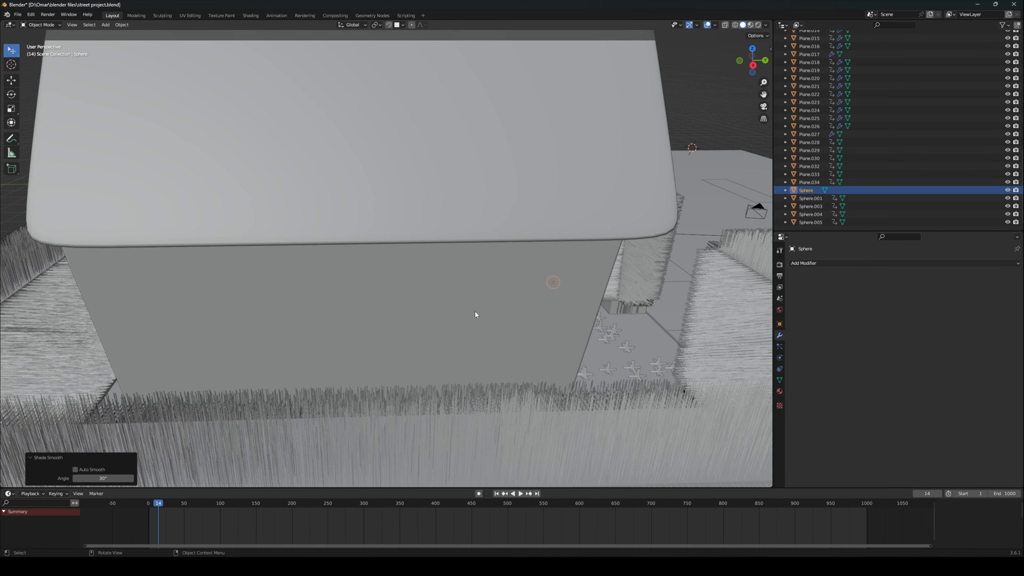
{"action": "left_click", "coordinate": [476, 313]}
{"action": "right_click", "coordinate": [475, 314]}
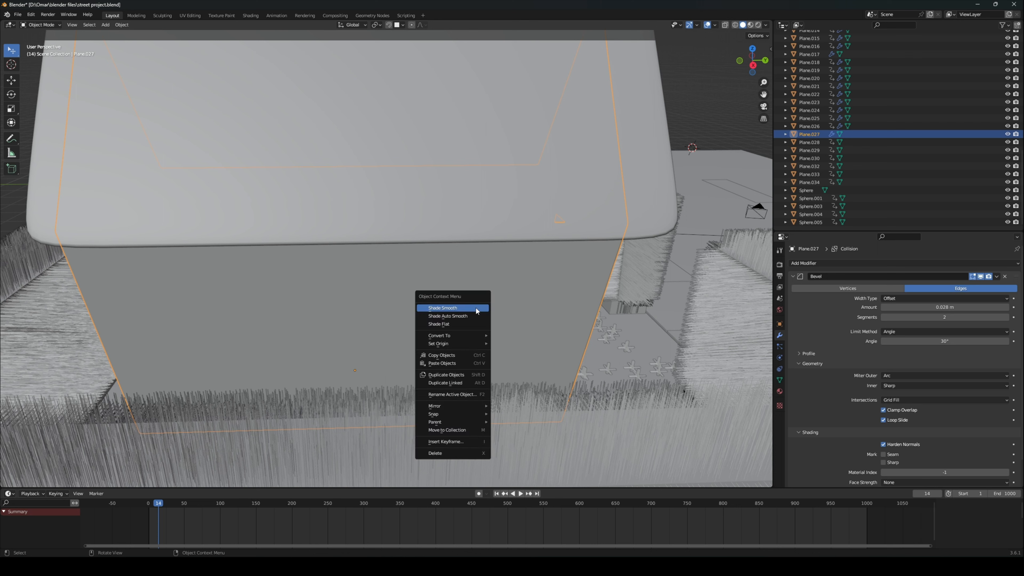
{"action": "left_click", "coordinate": [40, 25]}
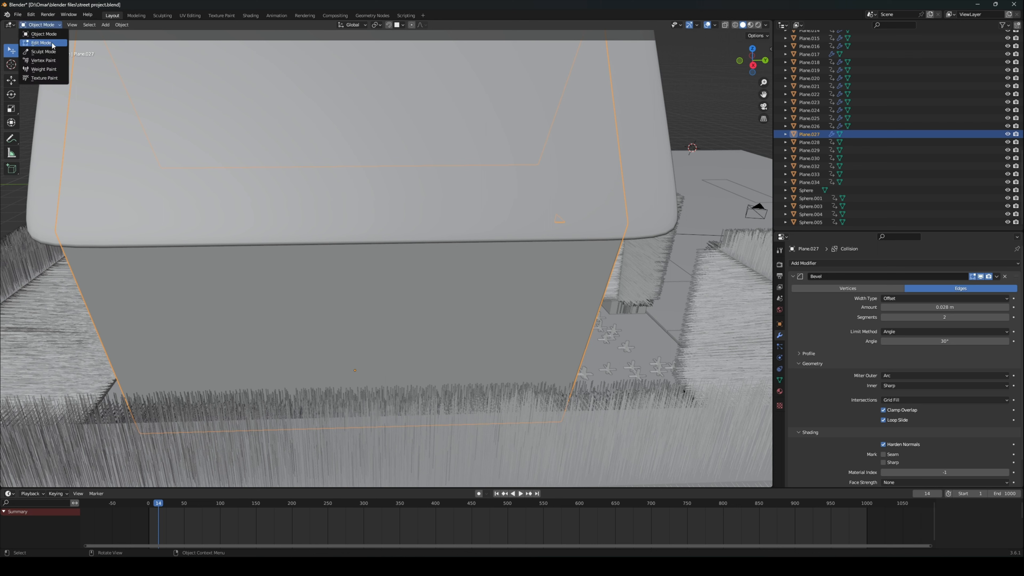
{"action": "left_click", "coordinate": [42, 38]}
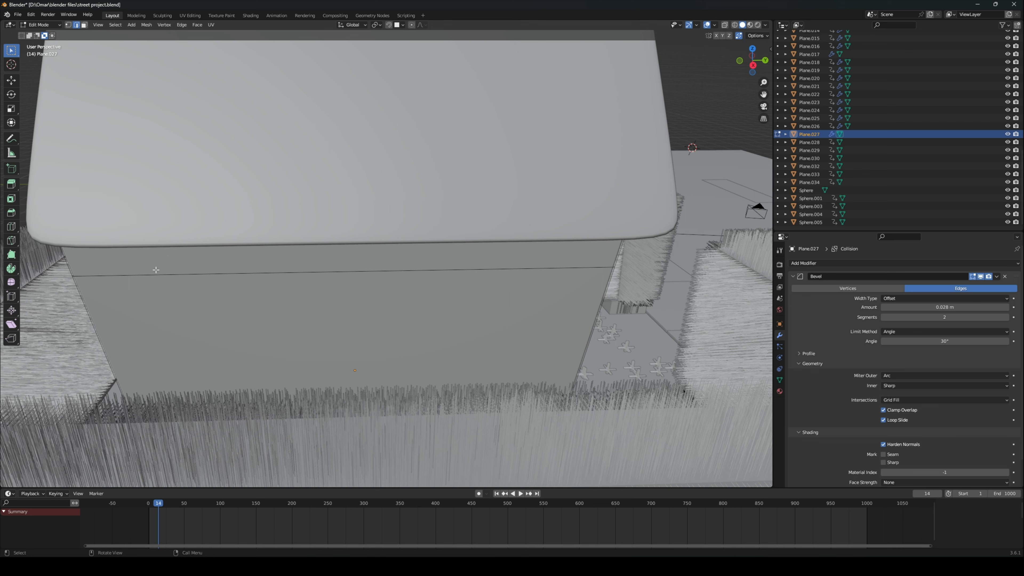
{"action": "key", "text": "ctrl+r"}
{"action": "left_click", "coordinate": [208, 271]}
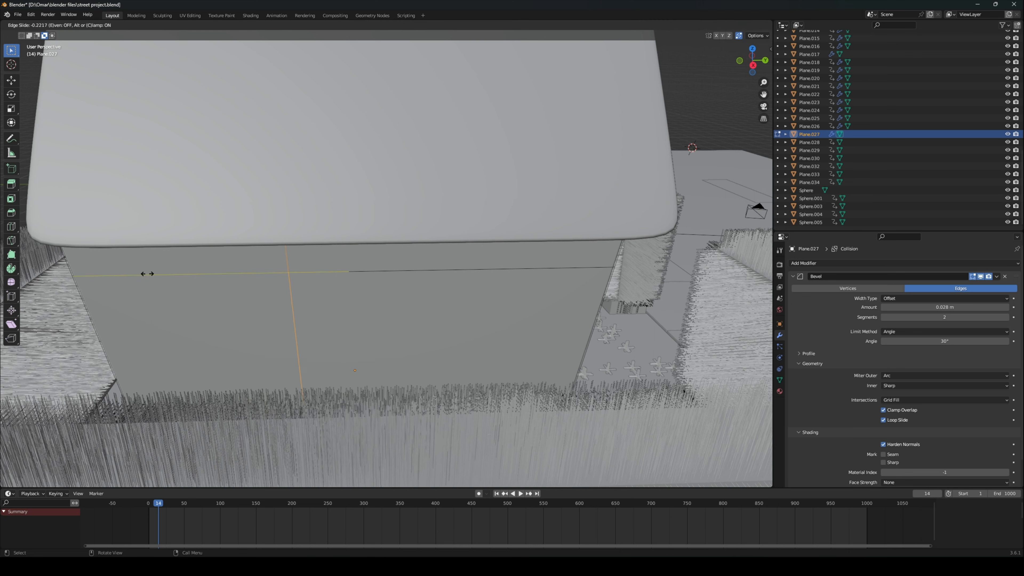
{"action": "left_click", "coordinate": [552, 268]}
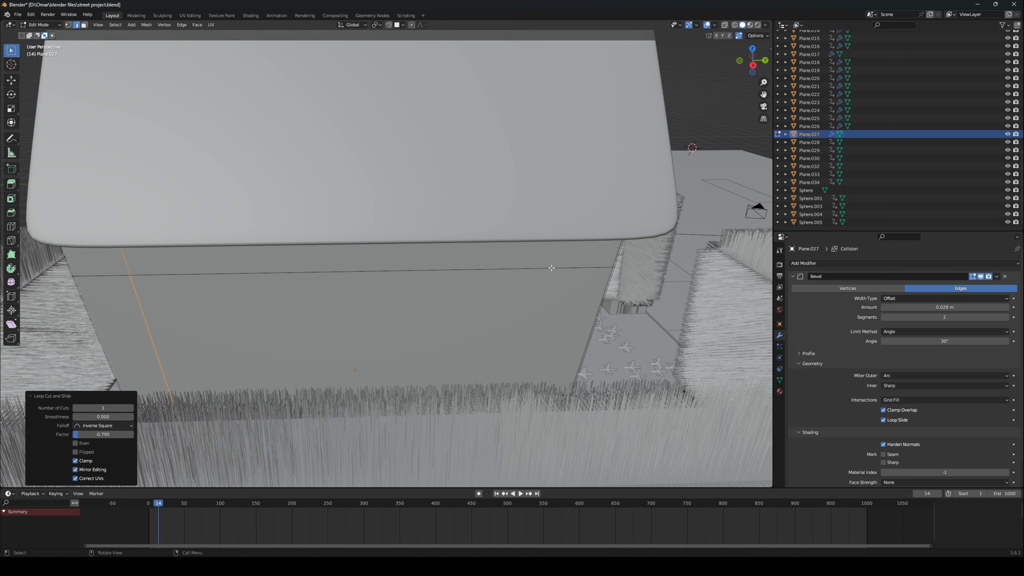
Step: Add a second vertical loop cut at factor 0.597 and a horizontal one across the lower wall to frame the rear window panel
{"action": "key", "text": "ctrl+r"}
{"action": "left_click", "coordinate": [213, 285]}
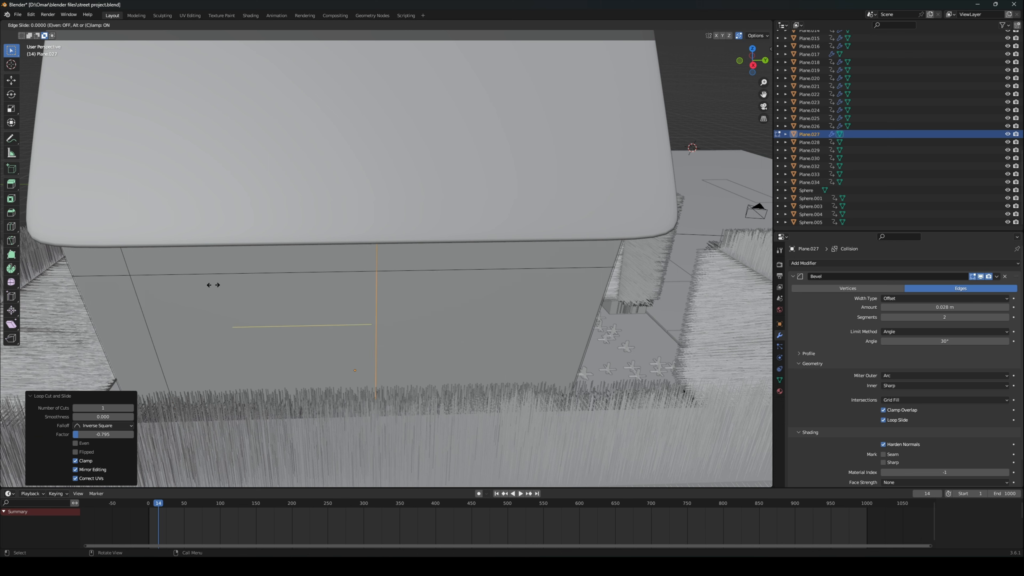
{"action": "left_click", "coordinate": [69, 292]}
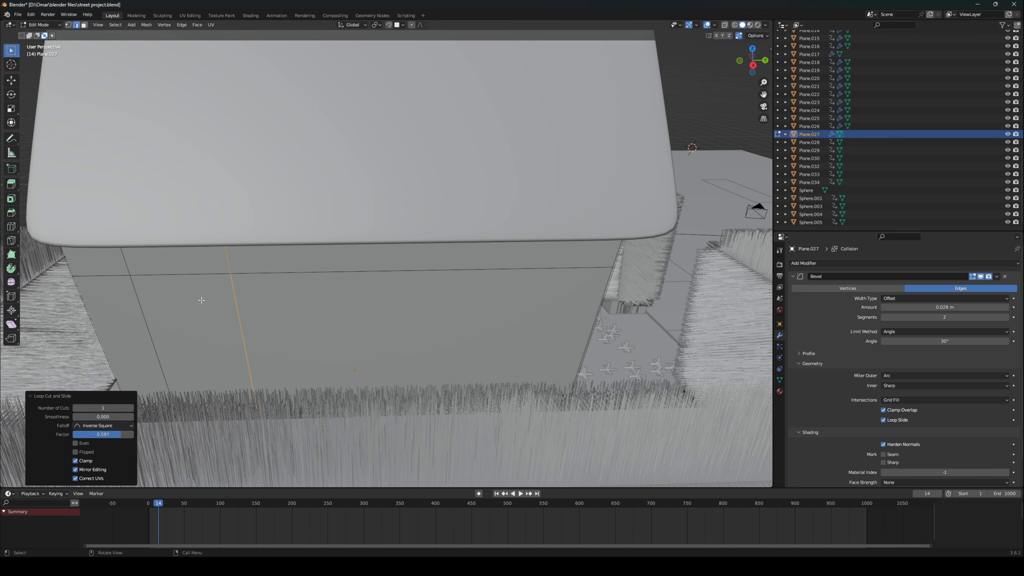
{"action": "key", "text": "ctrl+r"}
{"action": "left_click", "coordinate": [143, 365]}
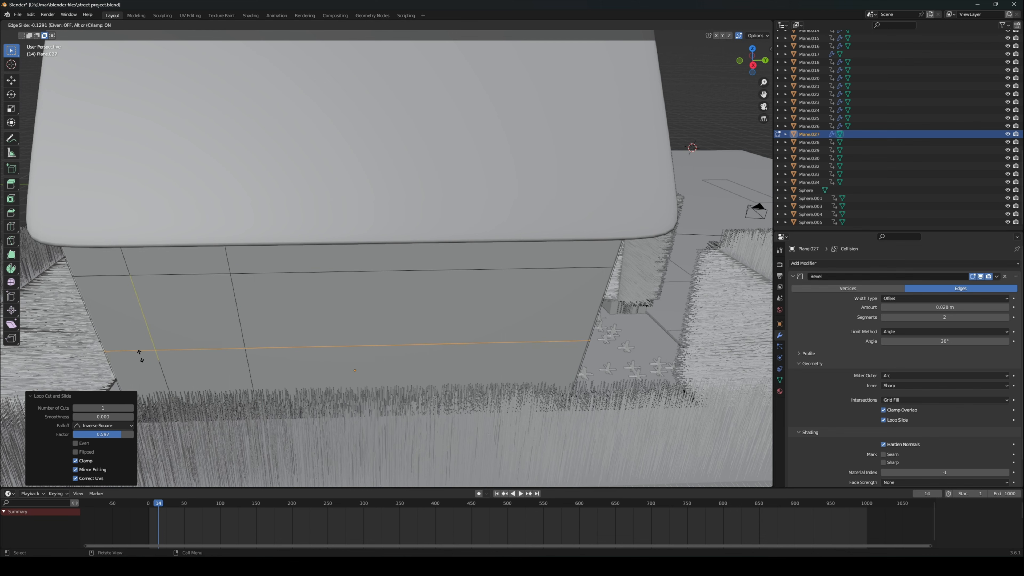
{"action": "left_click", "coordinate": [137, 343]}
Step: Add three more vertical loop cuts across the side wall to frame a second window panel toward the front
{"action": "key", "text": "ctrl+r"}
{"action": "left_click", "coordinate": [392, 262]}
{"action": "right_click", "coordinate": [393, 261]}
{"action": "key", "text": "ctrl+r"}
{"action": "left_click", "coordinate": [519, 251]}
{"action": "right_click", "coordinate": [519, 251]}
{"action": "middle_click_drag", "start_coordinate": [509, 256], "coordinate": [311, 262]}
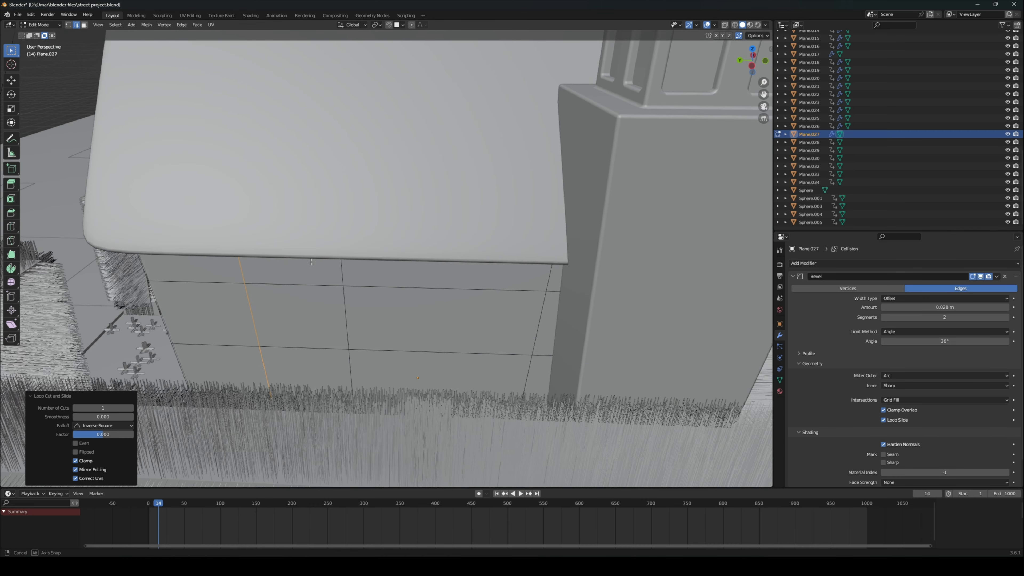
{"action": "key", "text": "ctrl+r"}
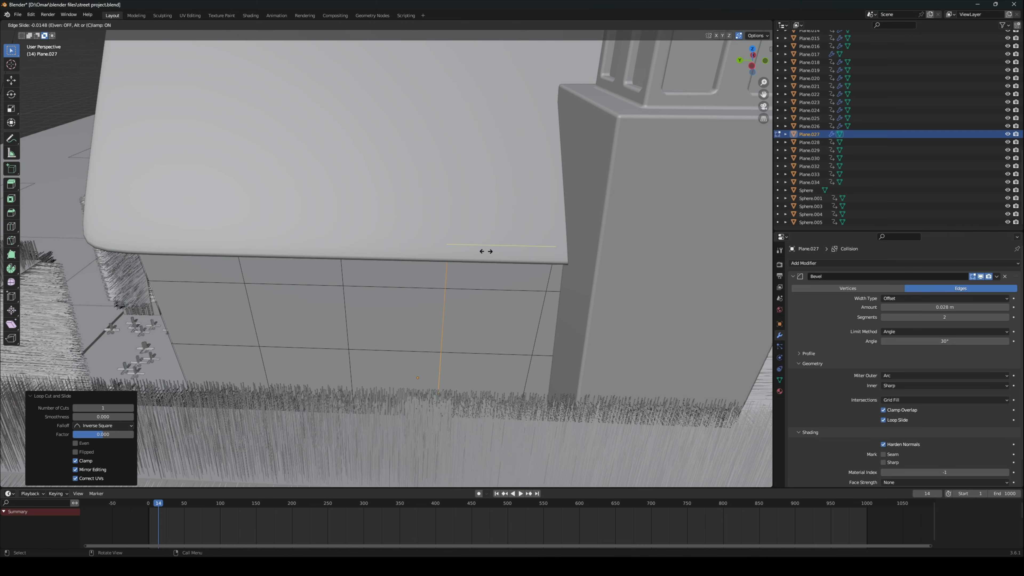
{"action": "left_click", "coordinate": [515, 251]}
{"action": "middle_click_drag", "start_coordinate": [355, 270], "coordinate": [547, 275]}
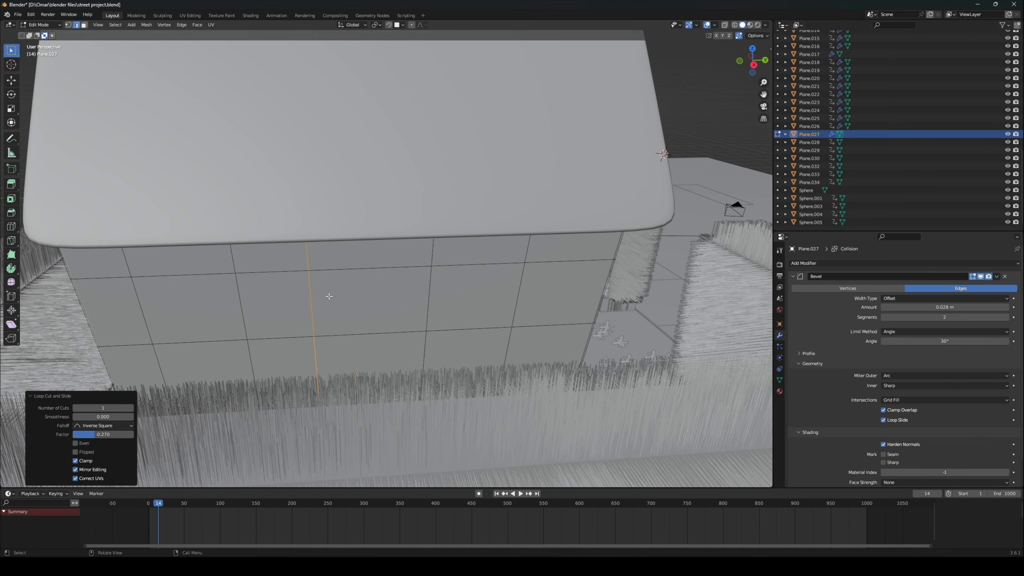
{"action": "left_click", "coordinate": [194, 291]}
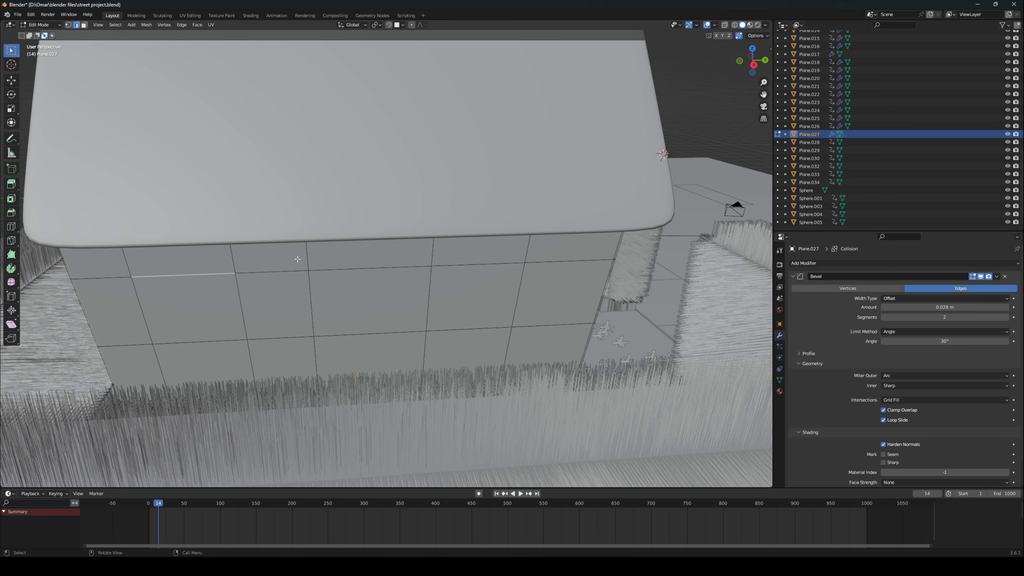
{"action": "key", "text": "ctrl+r"}
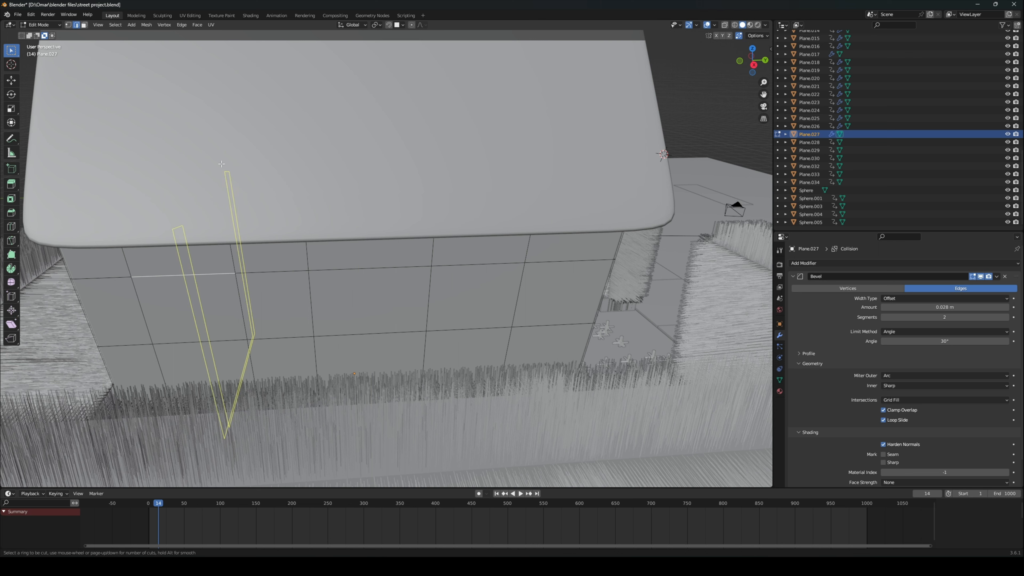
{"action": "left_click", "coordinate": [563, 121]}
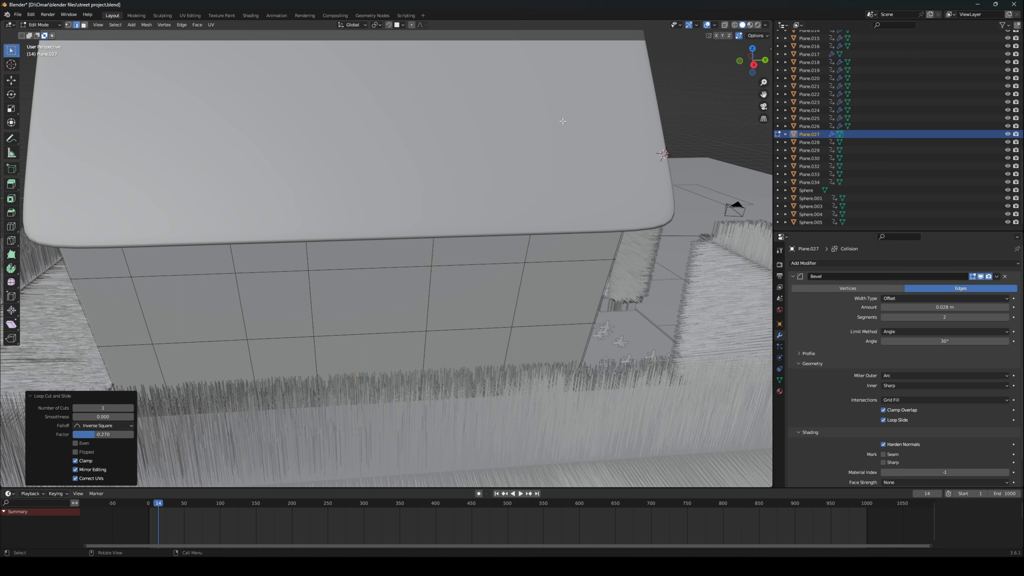
Step: Delete the rear and front window panel faces from the side wall
{"action": "left_click", "coordinate": [85, 25]}
{"action": "left_click", "coordinate": [179, 300]}
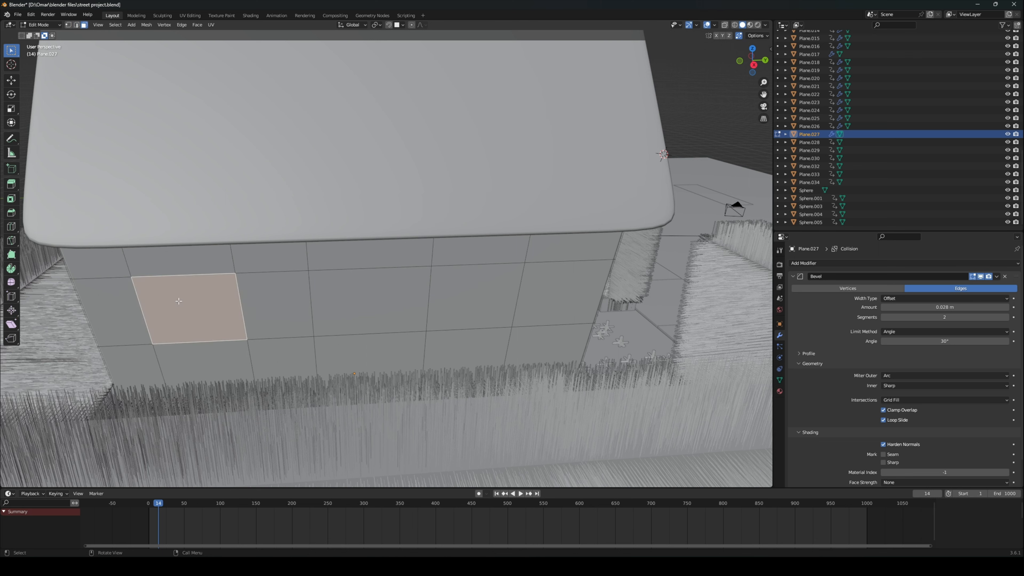
{"action": "right_click", "coordinate": [227, 303]}
{"action": "left_click", "coordinate": [216, 320]}
{"action": "left_click", "coordinate": [474, 287]}
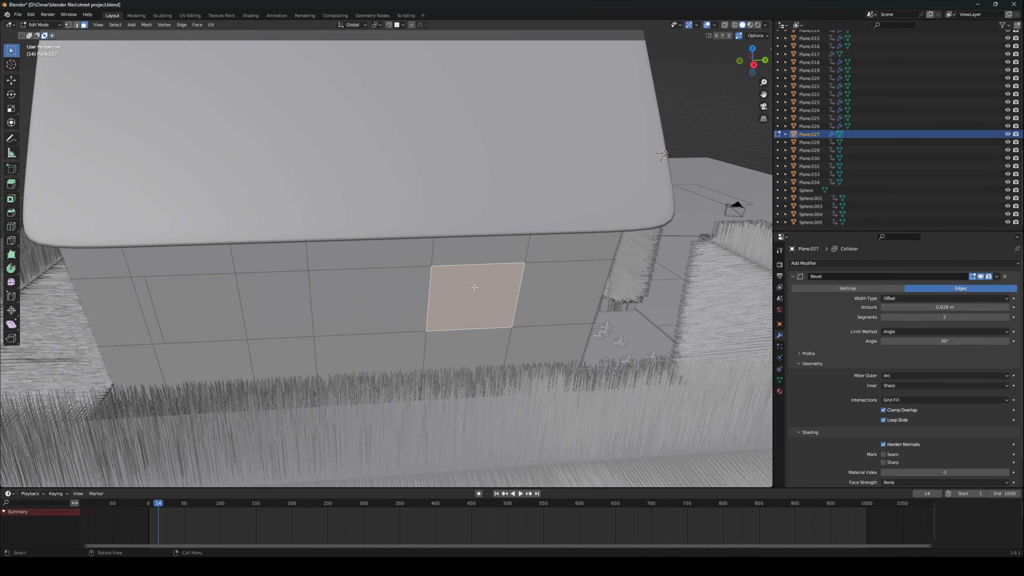
{"action": "right_click", "coordinate": [474, 287]}
{"action": "left_click", "coordinate": [474, 287]}
Step: Return to Object Mode and delete the rippled plane with the rug Displace modifier inside the house
{"action": "middle_click_drag", "start_coordinate": [474, 287], "coordinate": [244, 300]}
{"action": "key", "text": "a"}
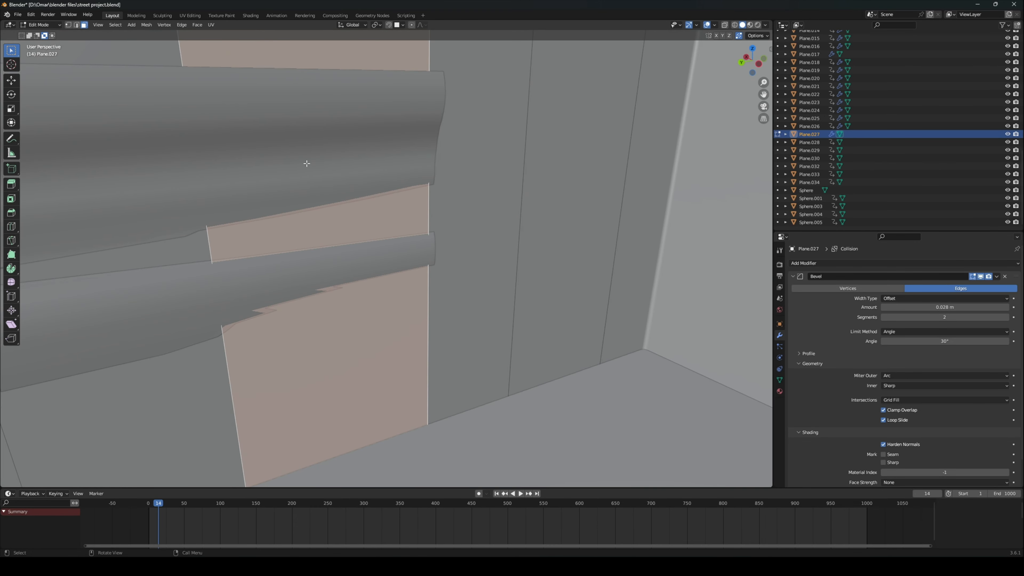
{"action": "left_click", "coordinate": [49, 25]}
{"action": "left_click", "coordinate": [70, 37]}
{"action": "left_click", "coordinate": [214, 102]}
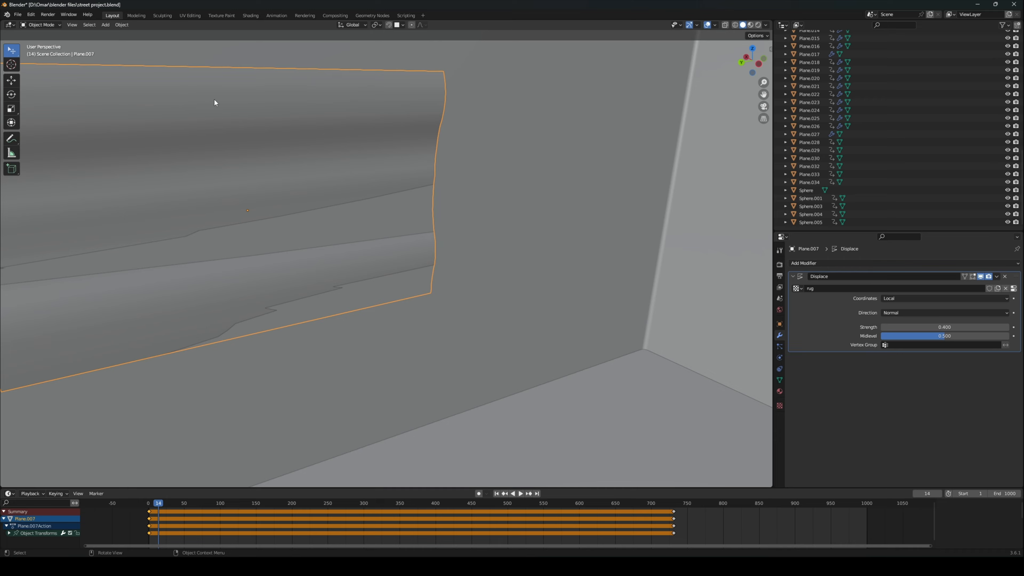
{"action": "key", "text": "x"}
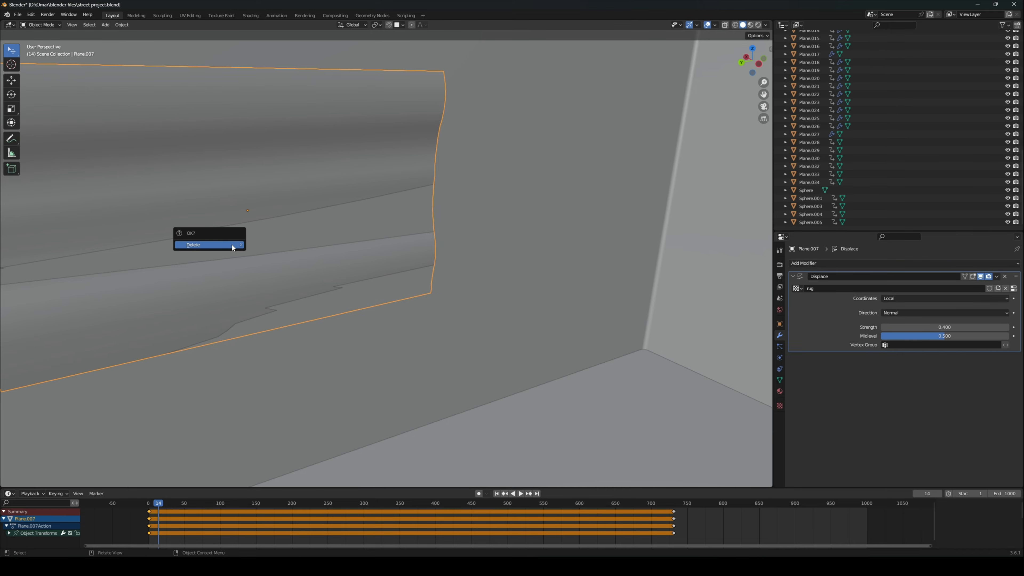
{"action": "left_click", "coordinate": [231, 245]}
Step: Delete the remaining face covering the rear window opening in the side wall
{"action": "middle_click_drag", "start_coordinate": [231, 243], "coordinate": [415, 296]}
{"action": "scroll", "coordinate": [313, 291], "scroll_direction": "down", "scroll_amount": 5}
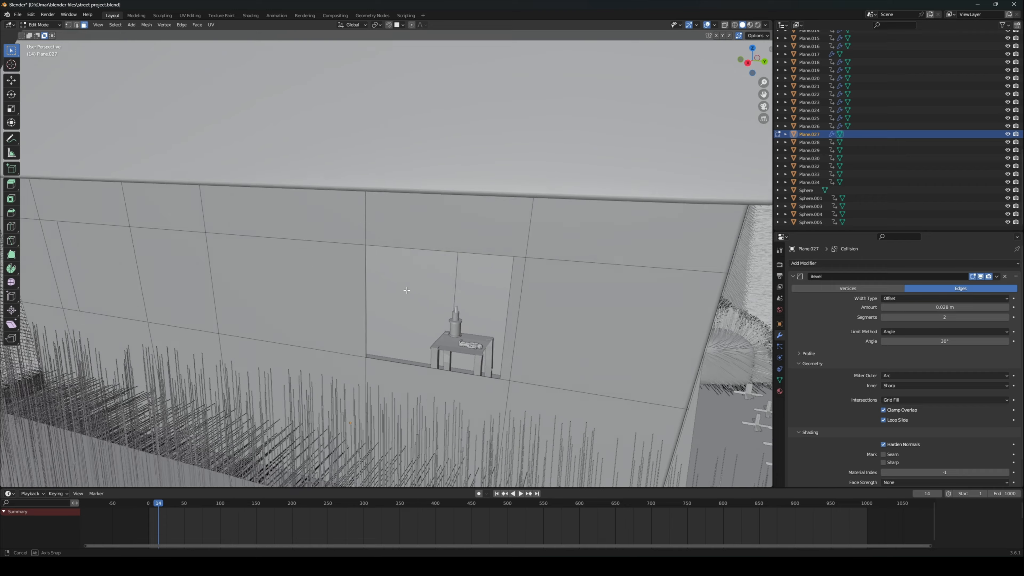
{"action": "middle_click_drag", "start_coordinate": [373, 266], "coordinate": [137, 322]}
{"action": "left_click", "coordinate": [150, 314]}
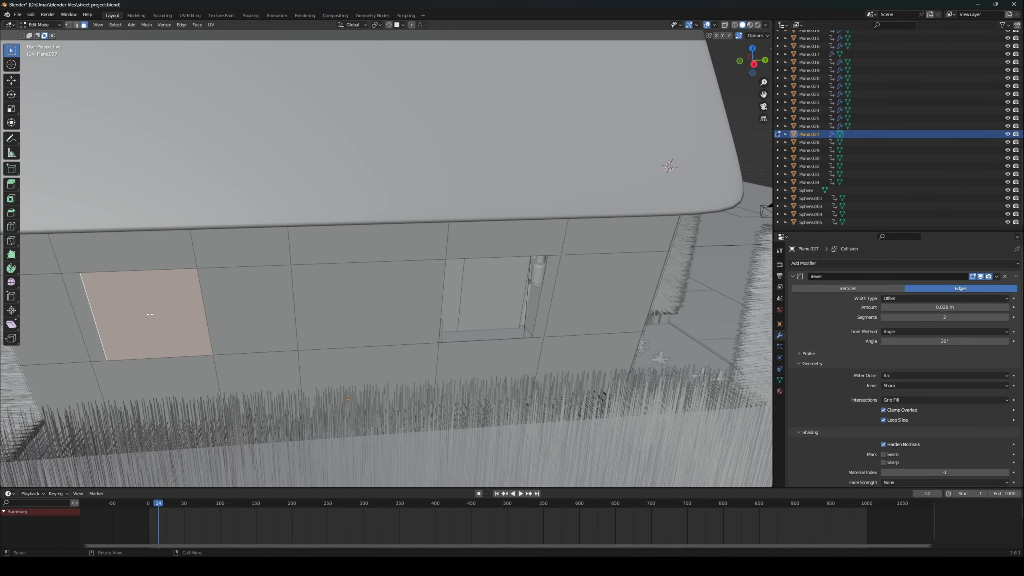
{"action": "key", "text": "x"}
{"action": "left_click", "coordinate": [149, 313]}
Step: Delete the faces covering the window panel nearest the chimney on the opposite side wall
{"action": "middle_click_drag", "start_coordinate": [335, 298], "coordinate": [130, 293]}
{"action": "left_click", "coordinate": [546, 293]}
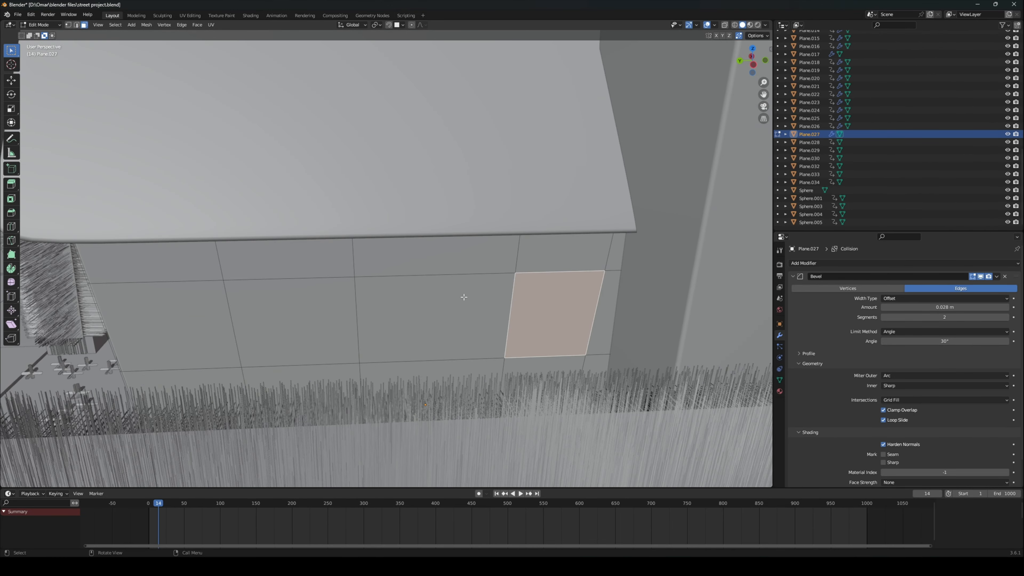
{"action": "key", "text": "x"}
{"action": "left_click", "coordinate": [504, 301]}
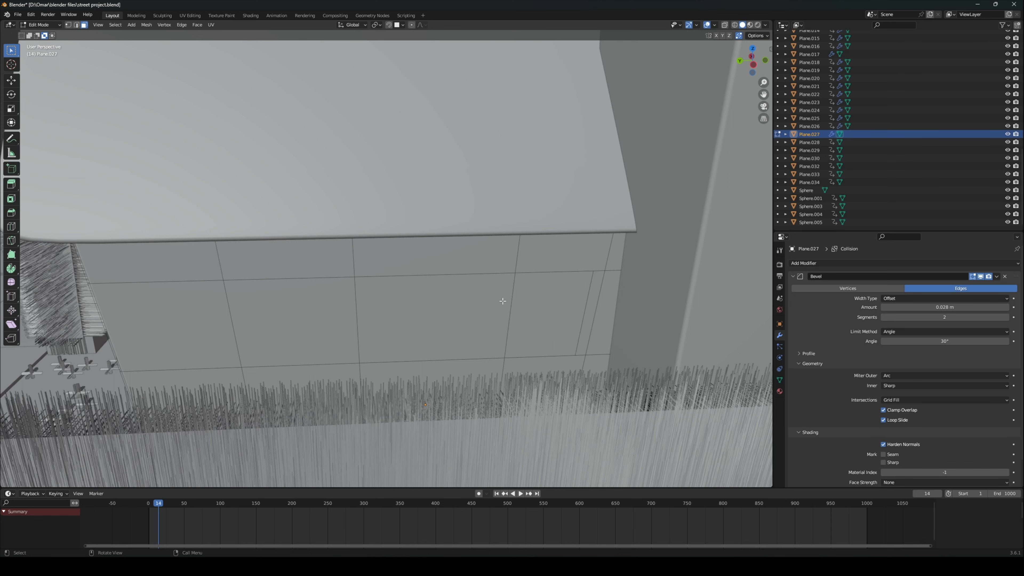
{"action": "left_click", "coordinate": [566, 289]}
{"action": "key", "text": "x"}
{"action": "left_click", "coordinate": [566, 290]}
Step: Delete the faces covering the front window panel on the chimney-side view of the wall
{"action": "left_click", "coordinate": [281, 306]}
{"action": "key", "text": "x"}
{"action": "left_click", "coordinate": [281, 307]}
{"action": "key", "text": "ctrl+z"}
{"action": "key", "text": "x"}
{"action": "left_click", "coordinate": [281, 306]}
Step: Preview the window openings in rendered shading, and return to solid shading and Object Mode
{"action": "scroll", "coordinate": [284, 295], "scroll_direction": "up", "scroll_amount": 3}
{"action": "scroll", "coordinate": [283, 295], "scroll_direction": "down", "scroll_amount": 6}
{"action": "scroll", "coordinate": [293, 273], "scroll_direction": "down", "scroll_amount": 2}
{"action": "middle_click_drag", "start_coordinate": [293, 273], "coordinate": [303, 281]}
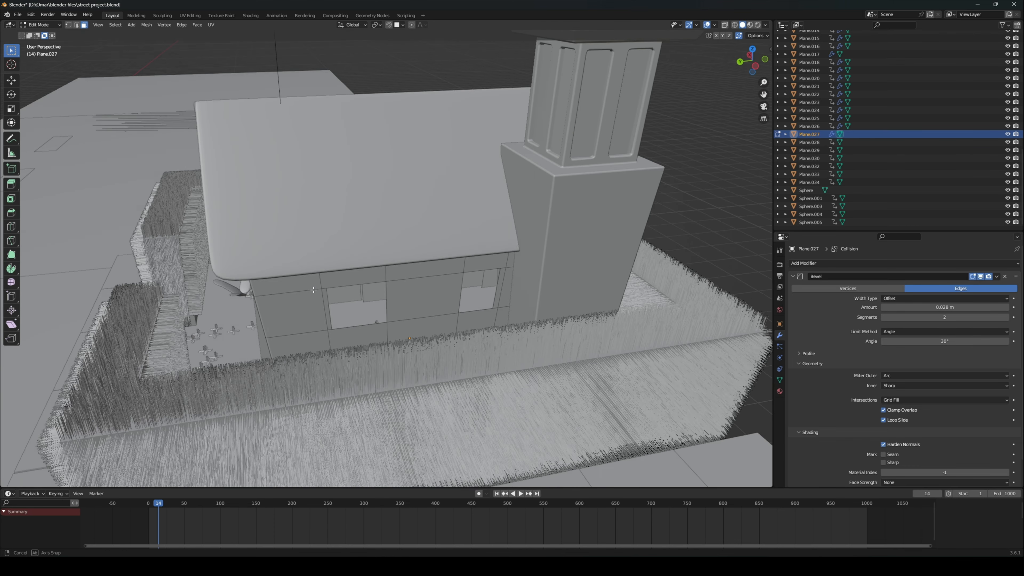
{"action": "left_click", "coordinate": [757, 27]}
{"action": "scroll", "coordinate": [366, 252], "scroll_direction": "up", "scroll_amount": 6}
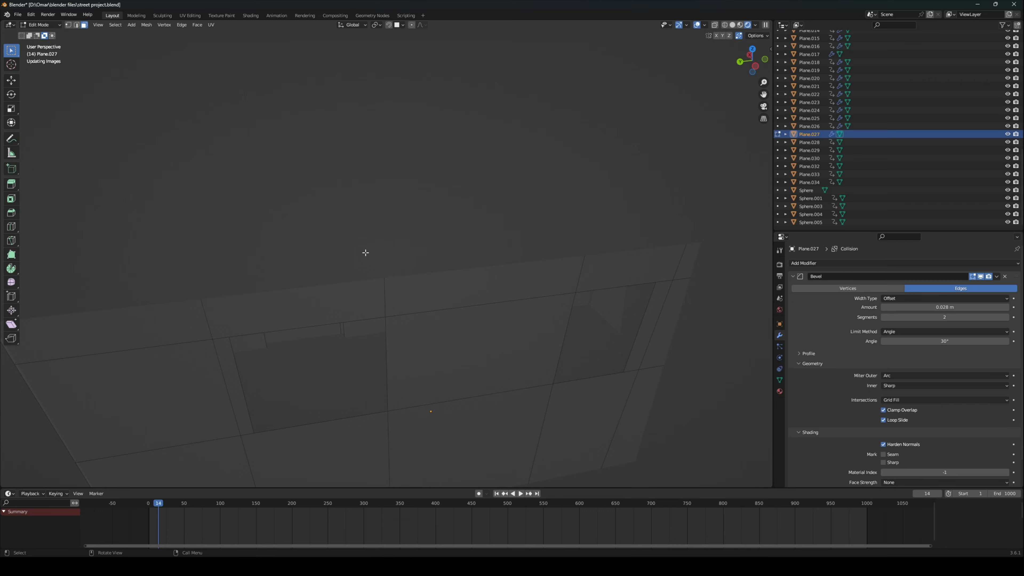
{"action": "middle_click_drag", "start_coordinate": [355, 229], "coordinate": [357, 247]}
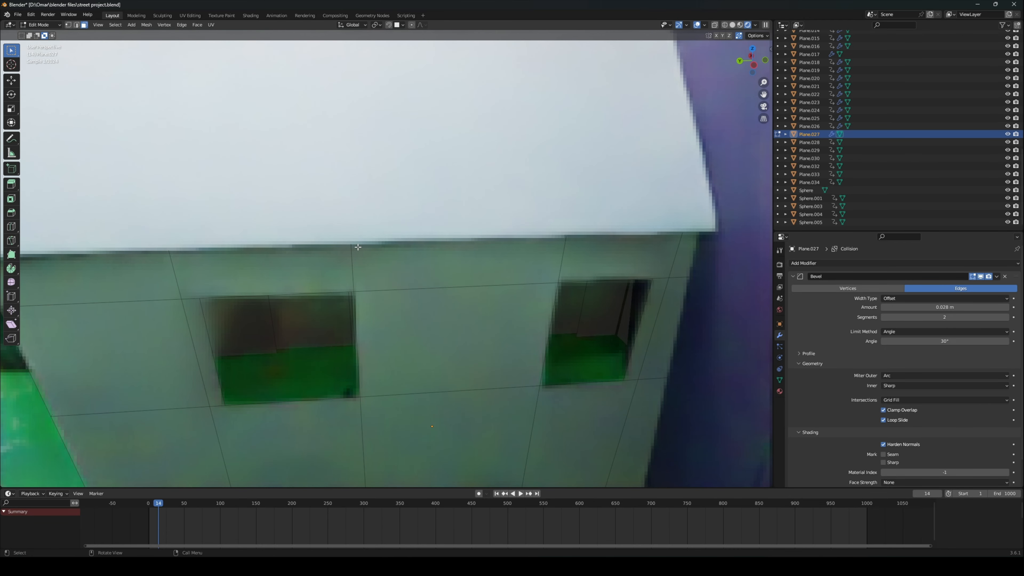
{"action": "left_click", "coordinate": [736, 26]}
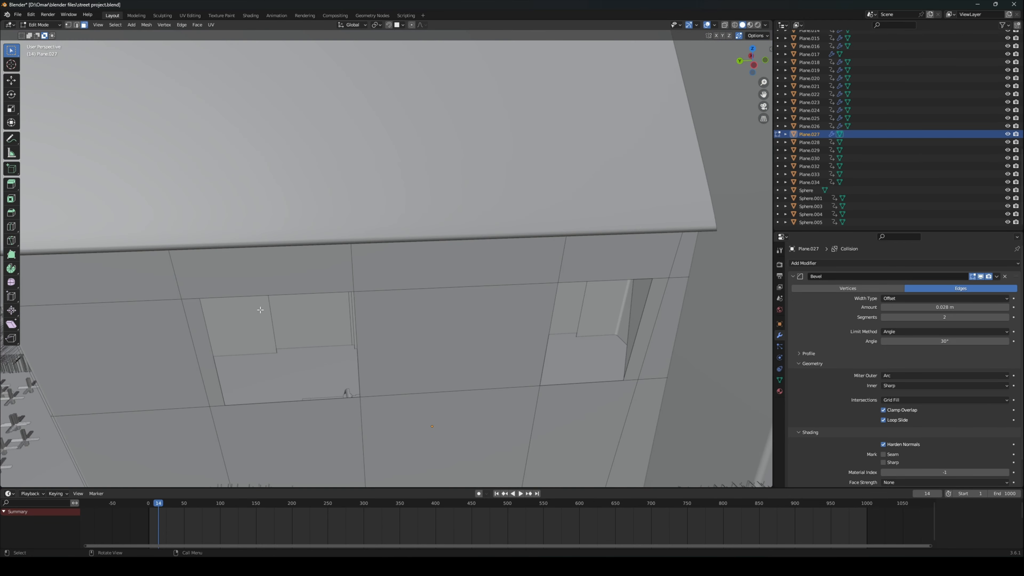
{"action": "left_click", "coordinate": [40, 26]}
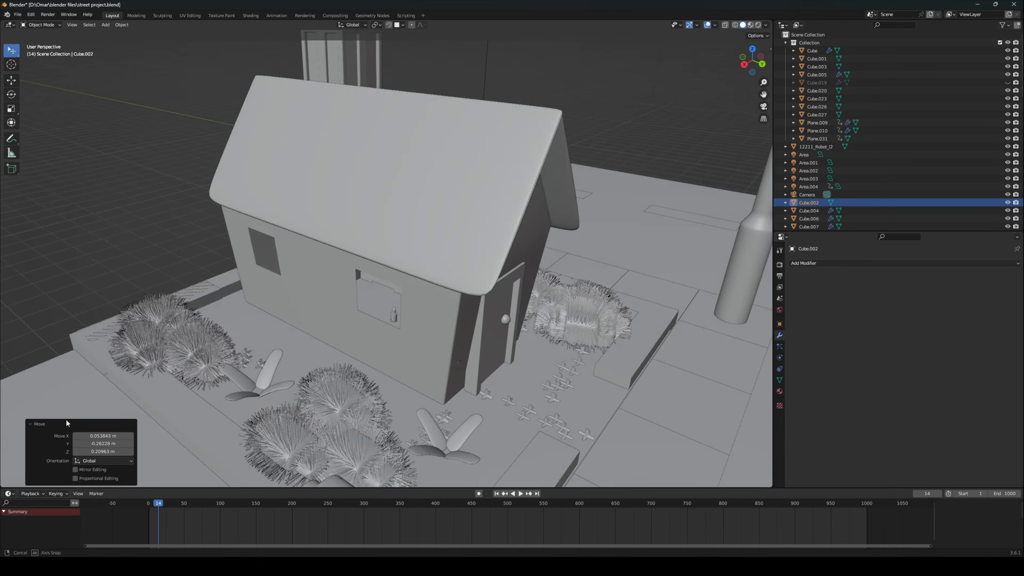
Step: Move the cube to the side wall next to a window opening and scale it to 0.176
{"action": "middle_click_drag", "start_coordinate": [65, 419], "coordinate": [448, 280]}
{"action": "key", "text": "g"}
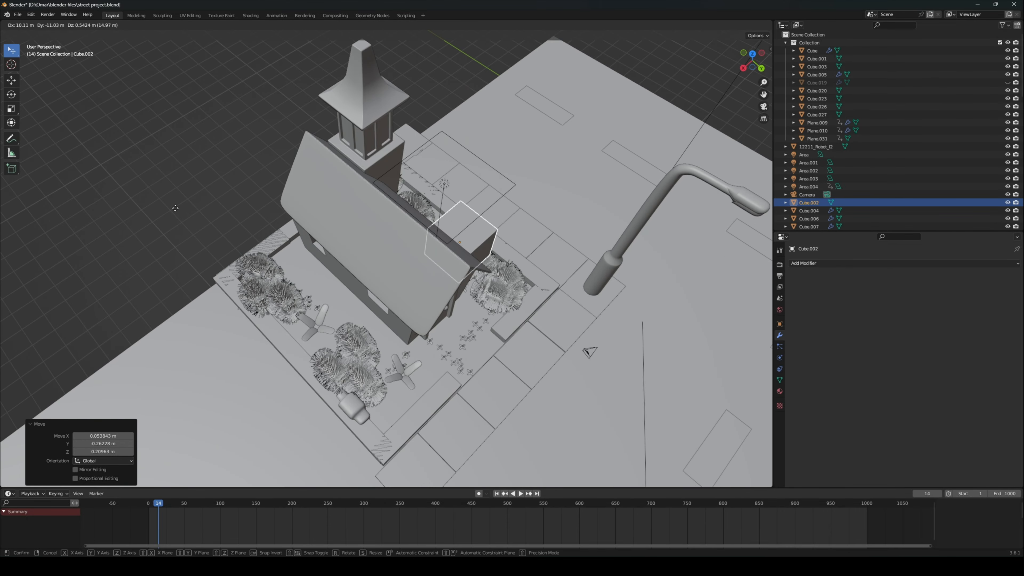
{"action": "left_click", "coordinate": [170, 208]}
{"action": "middle_click_drag", "start_coordinate": [501, 194], "coordinate": [356, 172]}
{"action": "scroll", "coordinate": [355, 171], "scroll_direction": "up", "scroll_amount": 5}
{"action": "key", "text": "s"}
{"action": "key", "text": "Return"}
Step: Inspect the small cube beside the window opening in the left orthographic view and delete it
{"action": "key", "text": "ctrl+KP_3"}
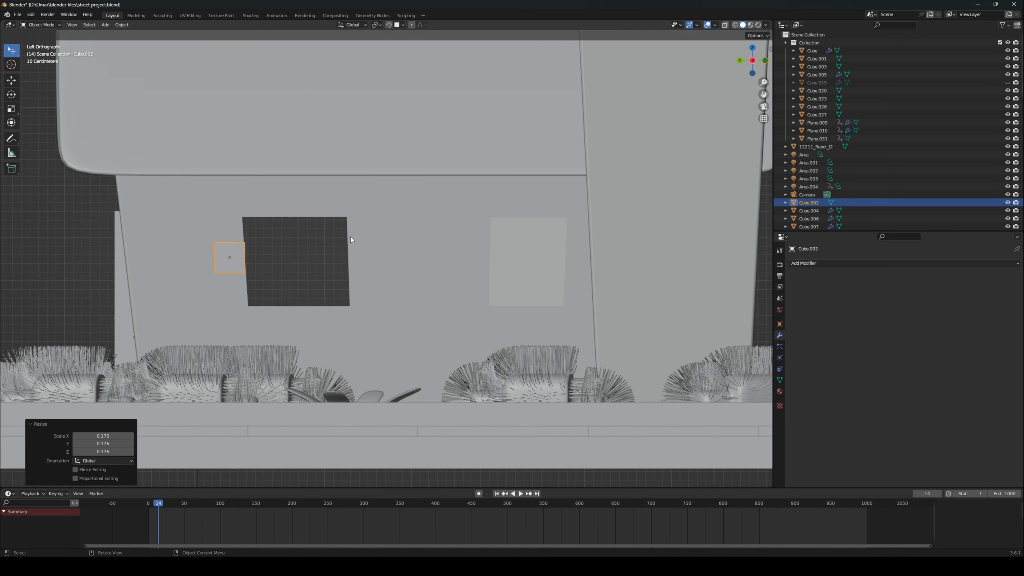
{"action": "scroll", "coordinate": [348, 240], "scroll_direction": "up", "scroll_amount": 1}
{"action": "left_click_drag", "start_coordinate": [763, 94], "coordinate": [832, 115]}
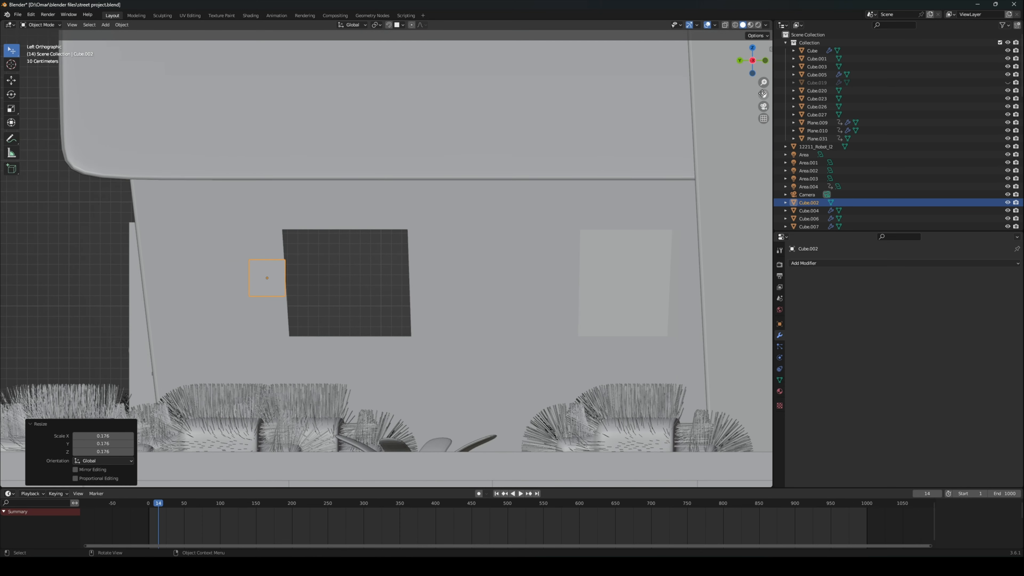
{"action": "key", "text": "Delete"}
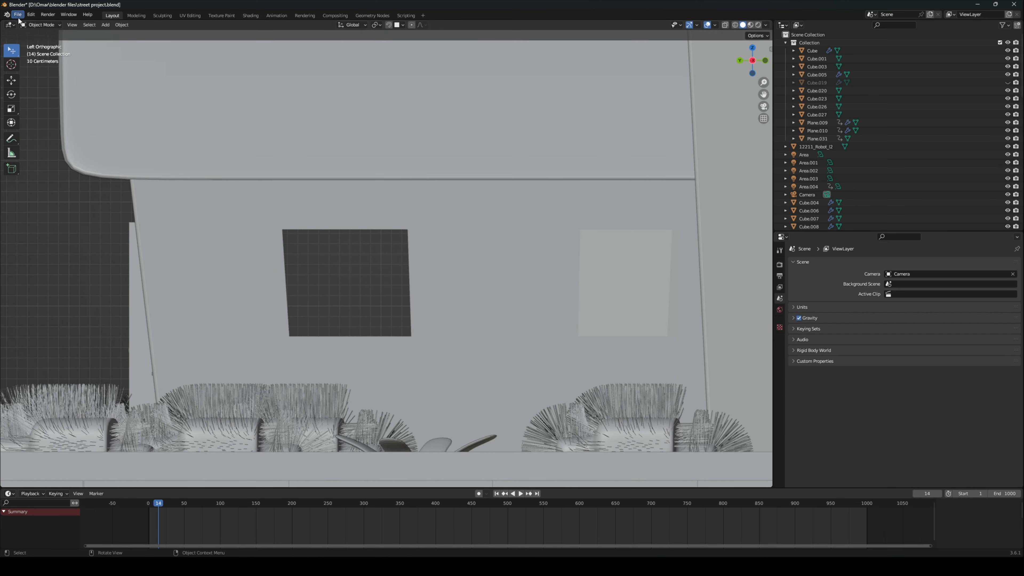
Step: Put the chimney-side house wall into Edit Mode and select the wall panel above the front window opening
{"action": "middle_click_drag", "start_coordinate": [354, 216], "coordinate": [225, 262]}
{"action": "left_click", "coordinate": [224, 261]}
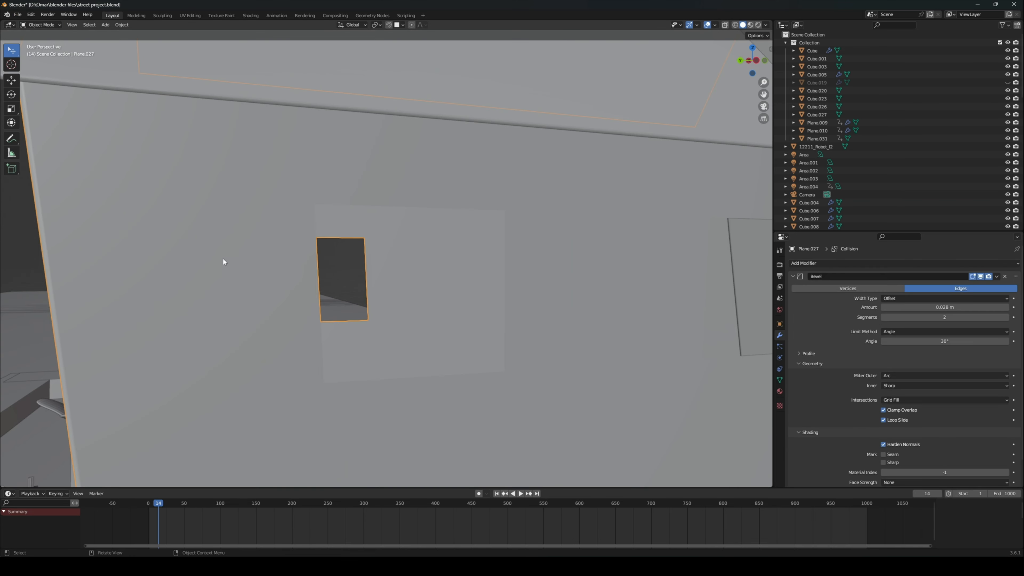
{"action": "left_click", "coordinate": [56, 24]}
{"action": "left_click", "coordinate": [38, 44]}
{"action": "middle_click_drag", "start_coordinate": [246, 189], "coordinate": [252, 289]}
{"action": "left_click", "coordinate": [279, 268]}
{"action": "left_click", "coordinate": [252, 290]}
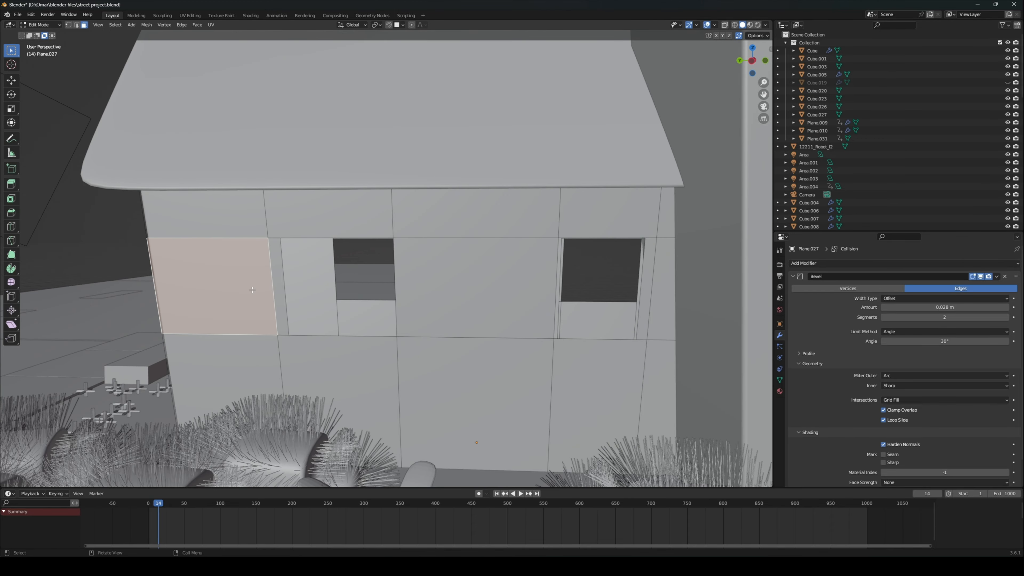
{"action": "middle_click_drag", "start_coordinate": [262, 347], "coordinate": [323, 348]}
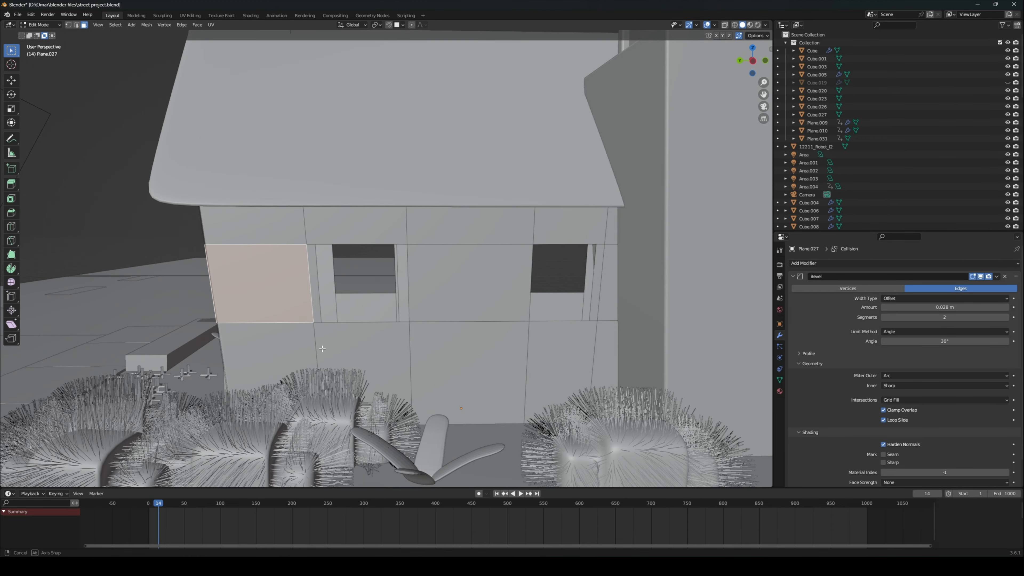
{"action": "scroll", "coordinate": [322, 348], "scroll_direction": "up", "scroll_amount": 3}
{"action": "scroll", "coordinate": [311, 297], "scroll_direction": "down", "scroll_amount": 2}
{"action": "left_click", "coordinate": [305, 232]}
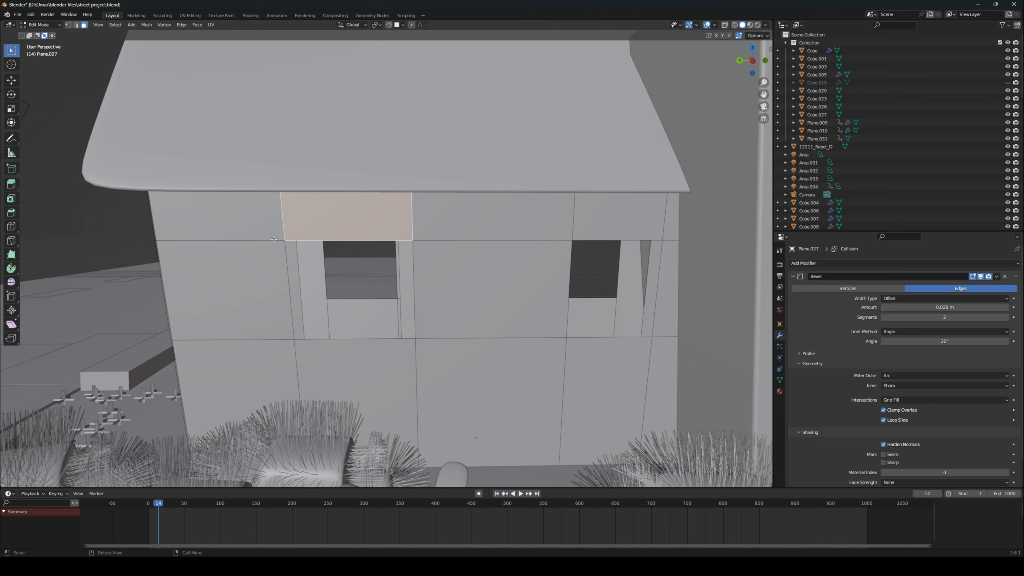
Step: Select the border edges of both window openings in the side wall
{"action": "key", "text": "2"}
{"action": "left_click", "coordinate": [286, 252]}
{"action": "left_click", "coordinate": [321, 241], "text": "shift"}
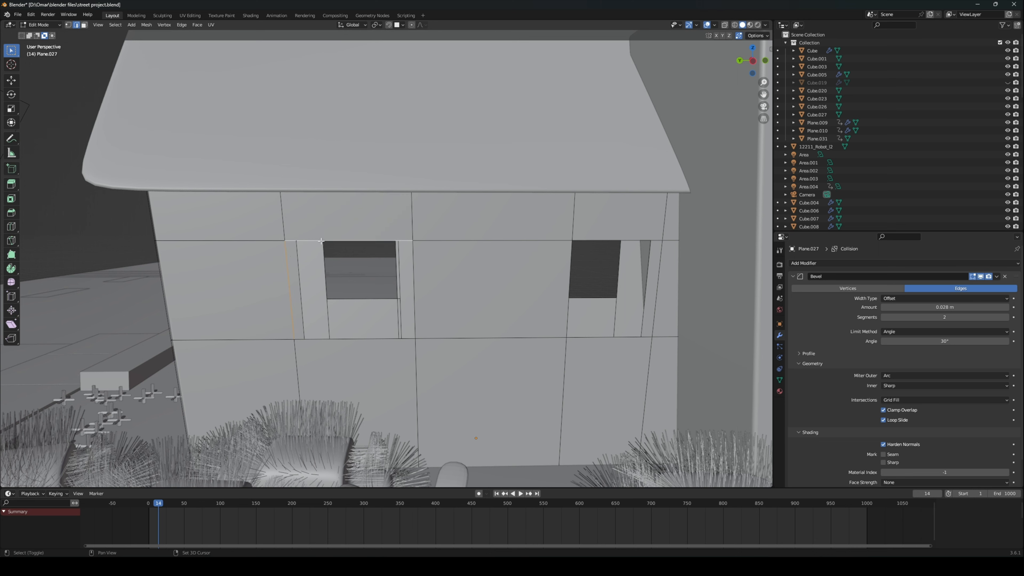
{"action": "left_click", "coordinate": [412, 263], "text": "shift"}
{"action": "left_click", "coordinate": [394, 339], "text": "shift"}
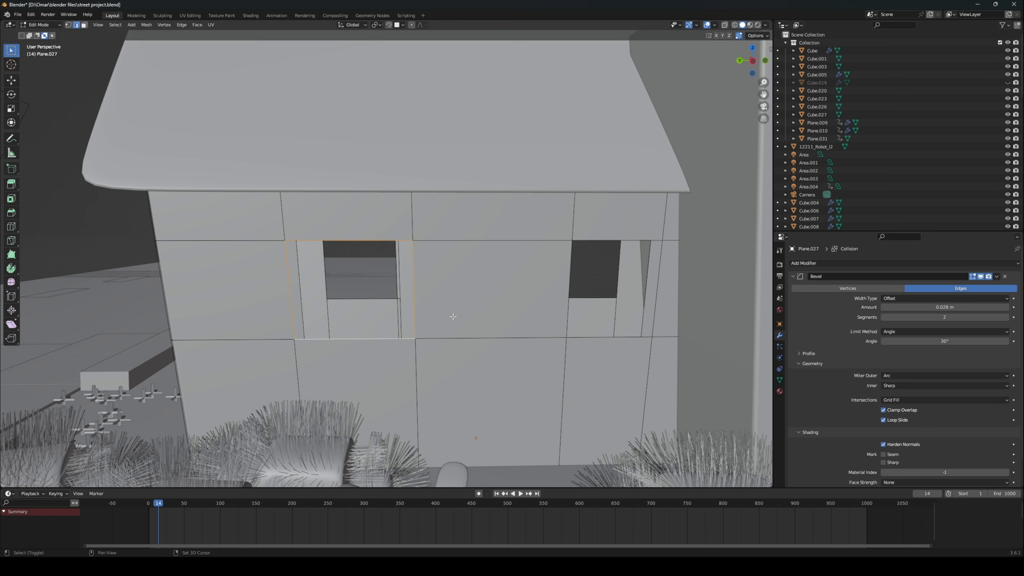
{"action": "left_click", "coordinate": [571, 271], "text": "shift"}
{"action": "left_click", "coordinate": [605, 241], "text": "shift"}
{"action": "left_click", "coordinate": [659, 271], "text": "shift"}
Step: Reselect only the border edges of the front window opening in the side wall
{"action": "left_click", "coordinate": [379, 240]}
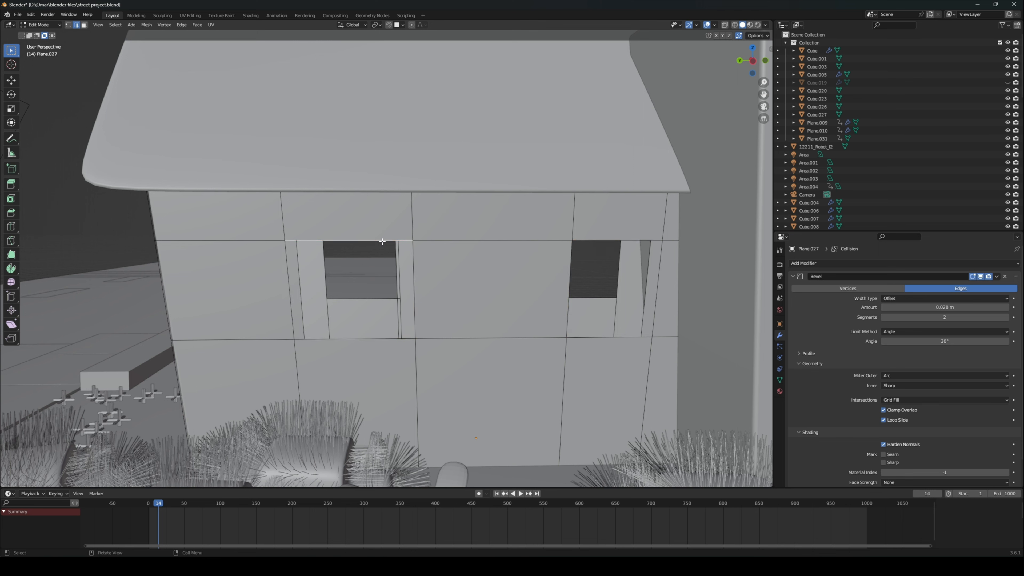
{"action": "left_click", "coordinate": [415, 270], "text": "shift"}
{"action": "left_click", "coordinate": [388, 338], "text": "shift"}
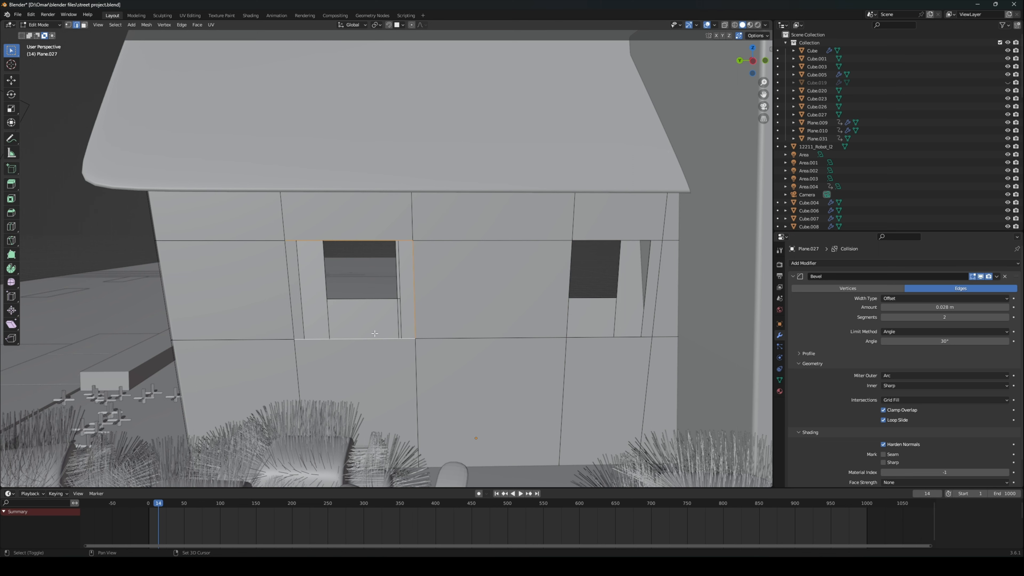
{"action": "left_click", "coordinate": [289, 288], "text": "shift"}
{"action": "mouse_move", "coordinate": [289, 287]}
{"action": "middle_mouse_down"}
{"action": "mouse_move", "coordinate": [320, 290]}
{"action": "mouse_move", "coordinate": [276, 295]}
{"action": "middle_mouse_up"}
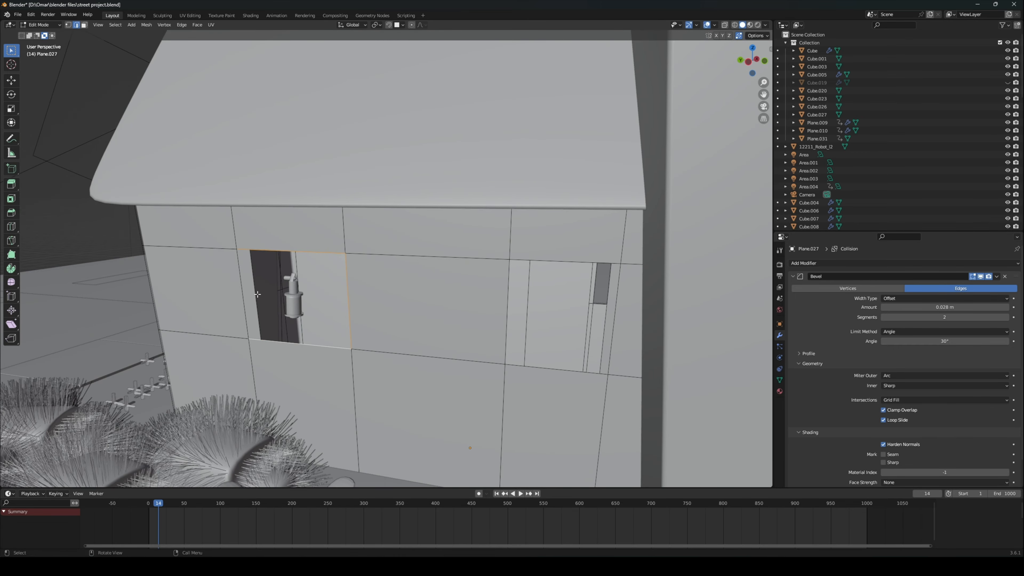
{"action": "left_click", "coordinate": [260, 253]}
{"action": "left_click", "coordinate": [259, 326], "text": "shift"}
{"action": "left_click", "coordinate": [264, 340], "text": "shift"}
{"action": "left_click", "coordinate": [348, 301], "text": "shift"}
Step: Delete the narrow leftover wall face along the front edge of the front window opening
{"action": "left_click", "coordinate": [83, 25]}
{"action": "left_click", "coordinate": [253, 295]}
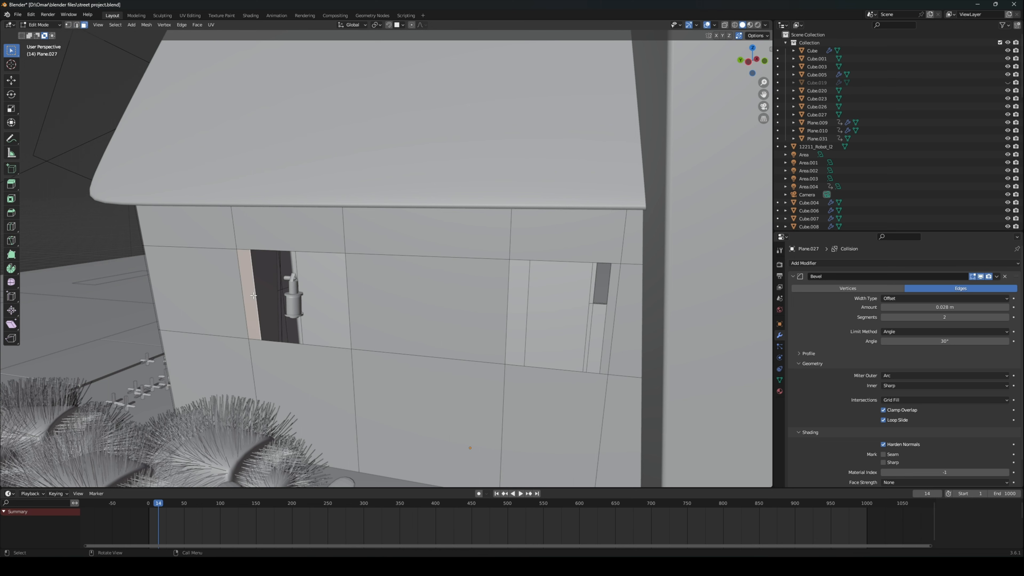
{"action": "right_click", "coordinate": [253, 288]}
{"action": "left_click", "coordinate": [253, 287]}
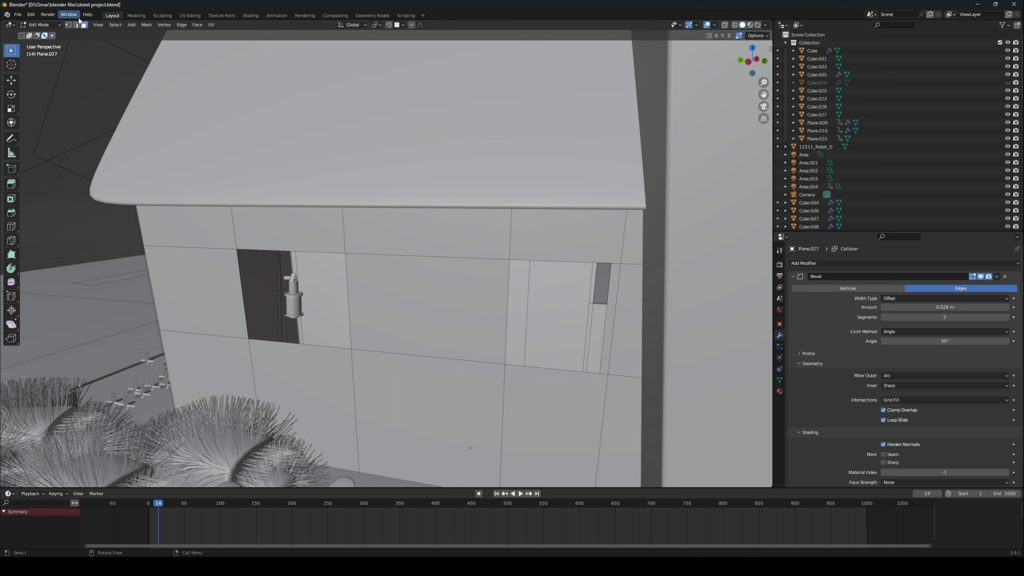
Step: Select the edge loop around the front window opening, duplicate it in place and separate it into its own object
{"action": "left_click", "coordinate": [77, 25]}
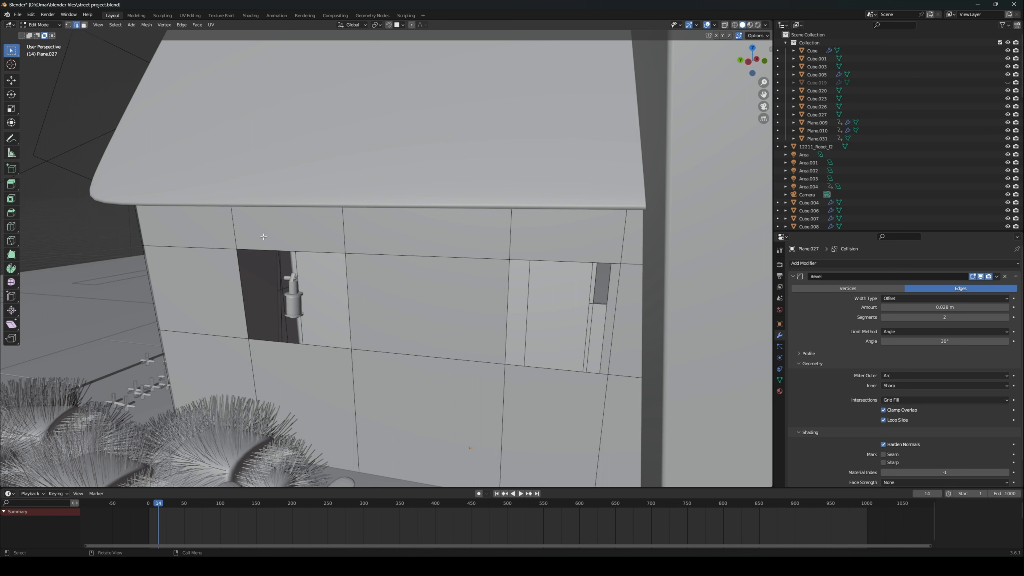
{"action": "left_click", "coordinate": [266, 251], "text": "alt"}
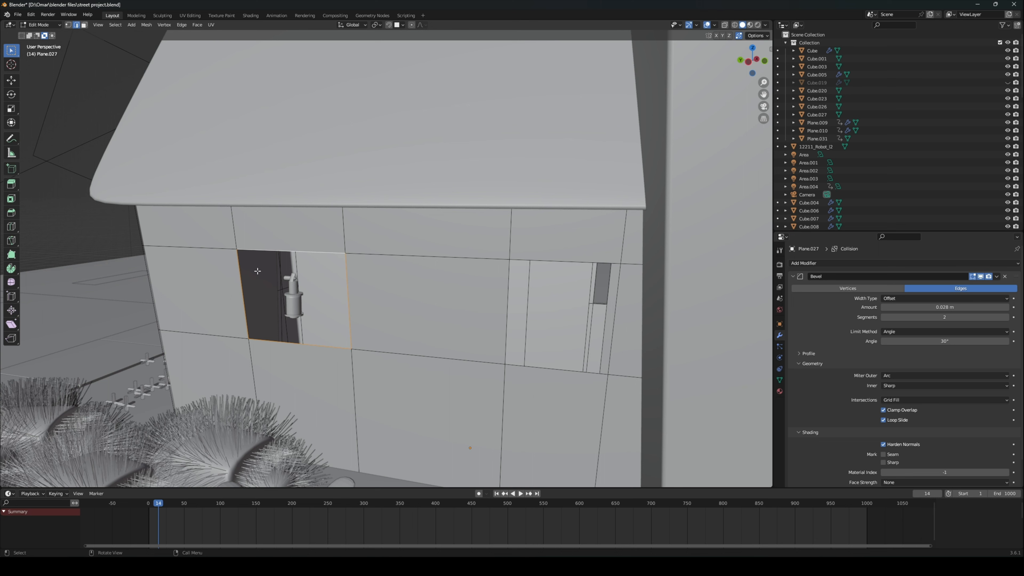
{"action": "key", "text": "shift+d"}
{"action": "right_click", "coordinate": [292, 215]}
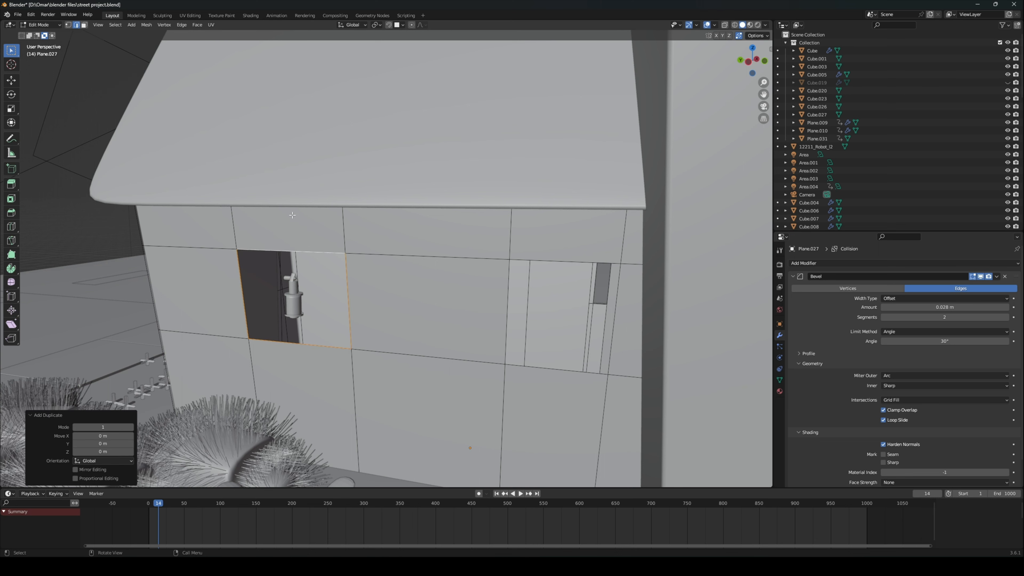
{"action": "key", "text": "p"}
{"action": "left_click", "coordinate": [263, 255]}
Step: Return to Object Mode, select the separated window outline Plane.003 and remove its Bevel modifier
{"action": "scroll", "coordinate": [847, 169], "scroll_direction": "down", "scroll_amount": 10}
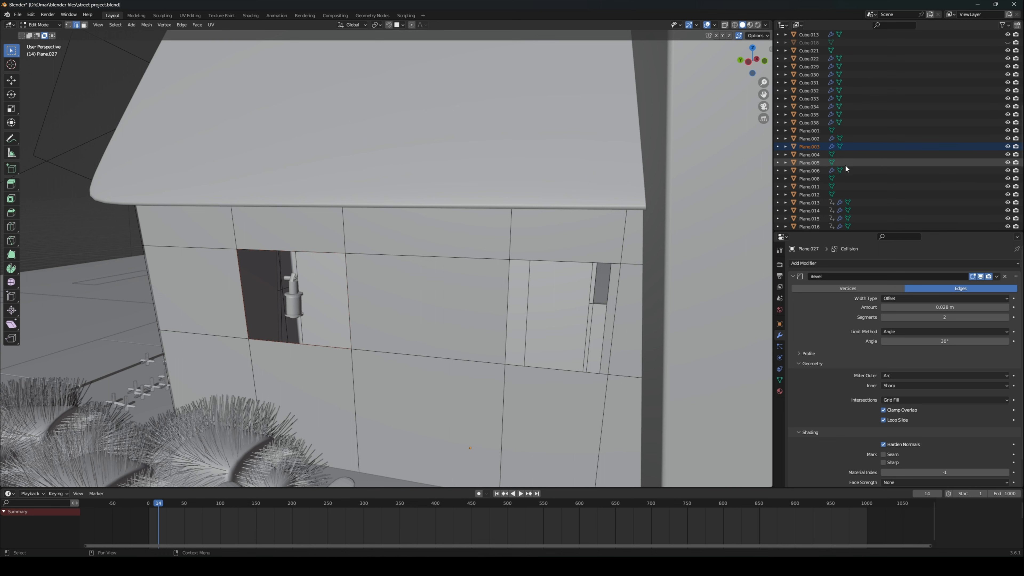
{"action": "left_click", "coordinate": [39, 25]}
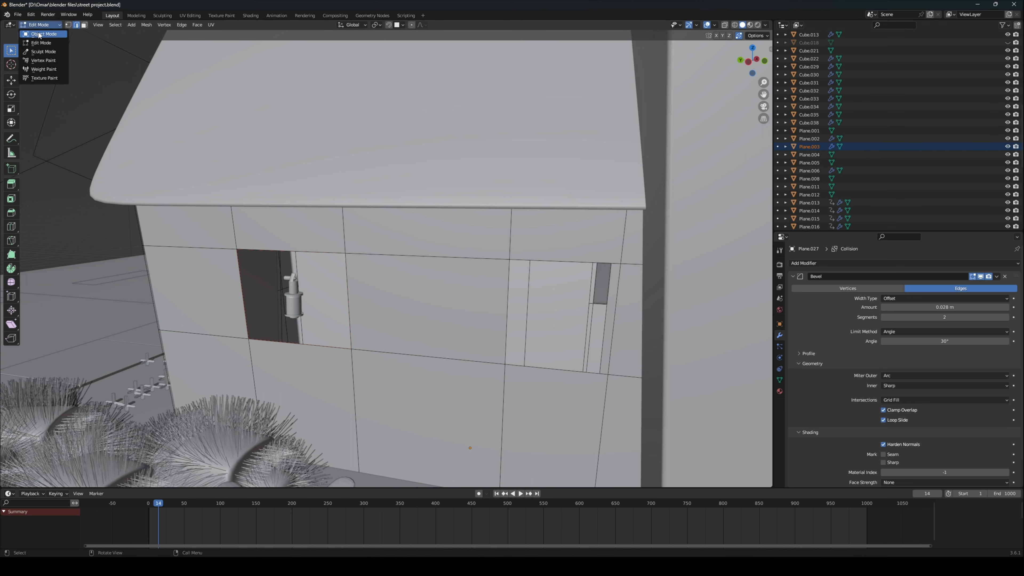
{"action": "left_click", "coordinate": [41, 32]}
{"action": "left_click", "coordinate": [810, 146]}
{"action": "mouse_move", "coordinate": [371, 198]}
{"action": "middle_mouse_down"}
{"action": "mouse_move", "coordinate": [393, 203]}
{"action": "mouse_move", "coordinate": [359, 197]}
{"action": "middle_mouse_up"}
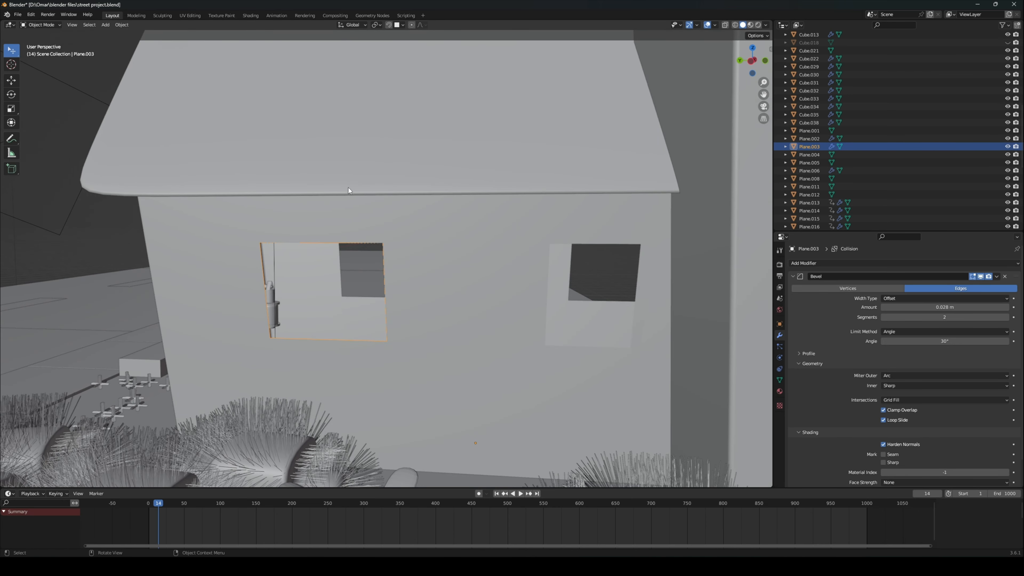
{"action": "left_click", "coordinate": [803, 263]}
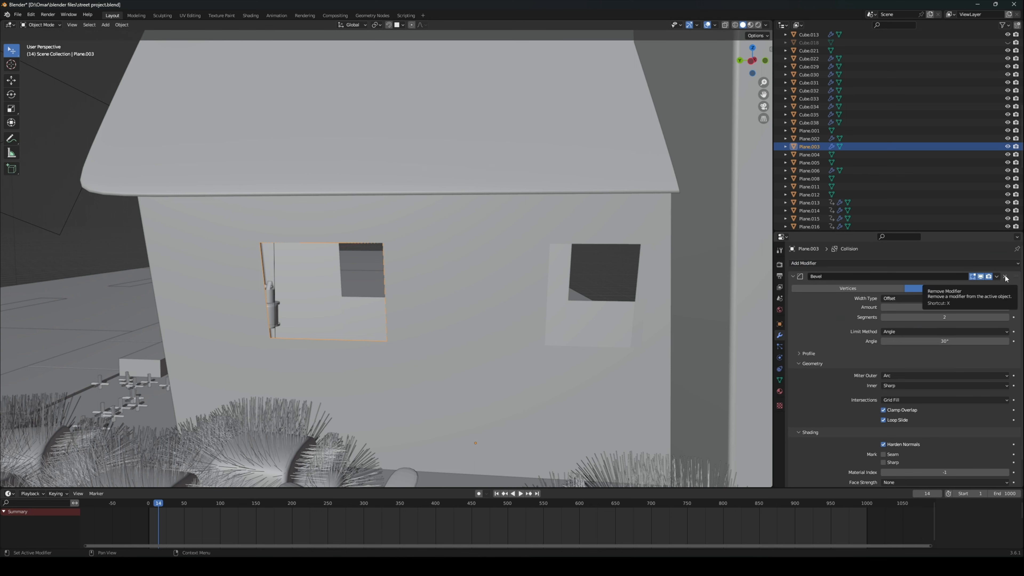
{"action": "left_click", "coordinate": [1005, 277]}
{"action": "left_click", "coordinate": [804, 263]}
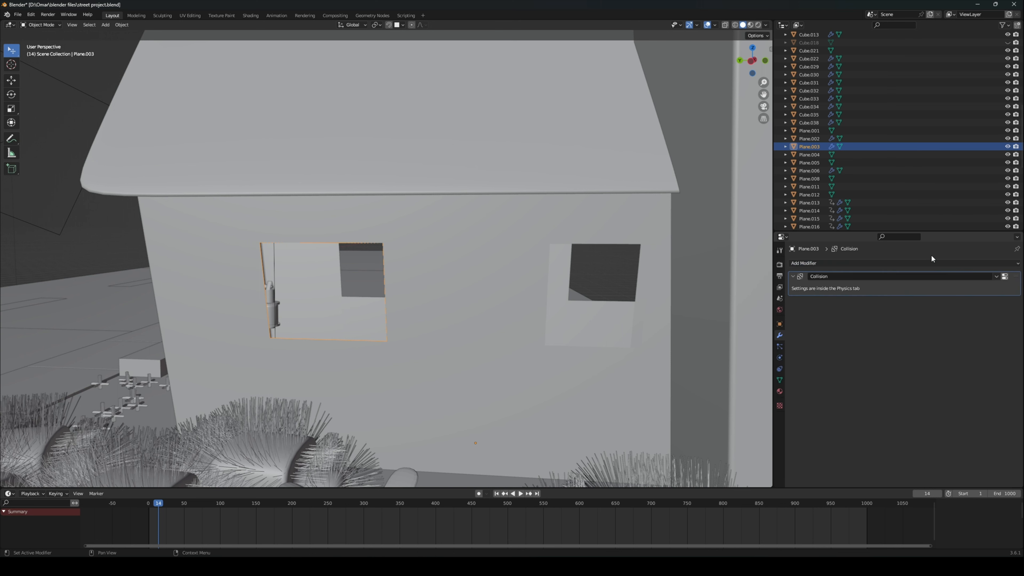
Step: Try a Solidify modifier with a thickness of about -0.57 m on the window outline and remove it
{"action": "left_click", "coordinate": [871, 264]}
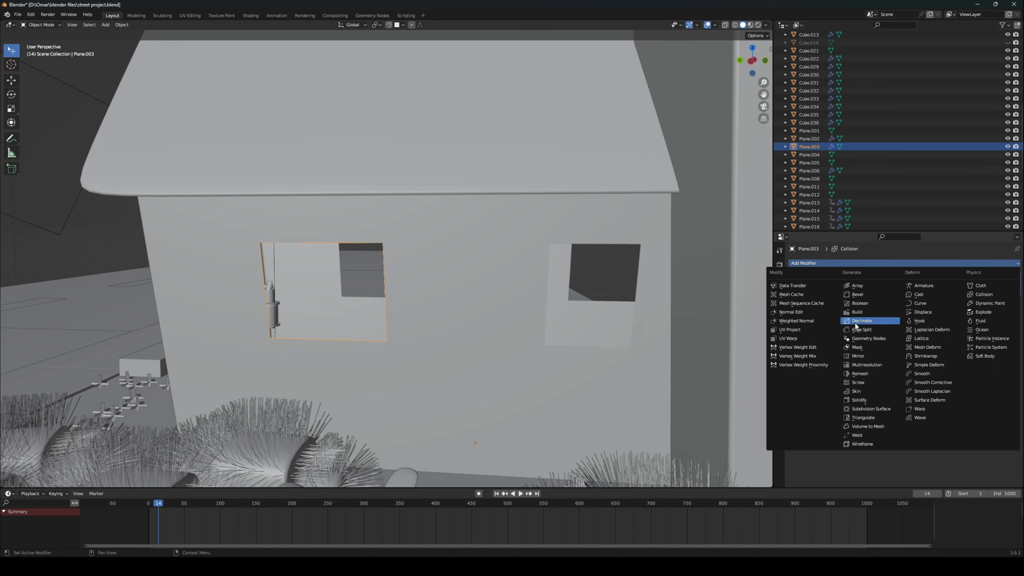
{"action": "left_click", "coordinate": [884, 402]}
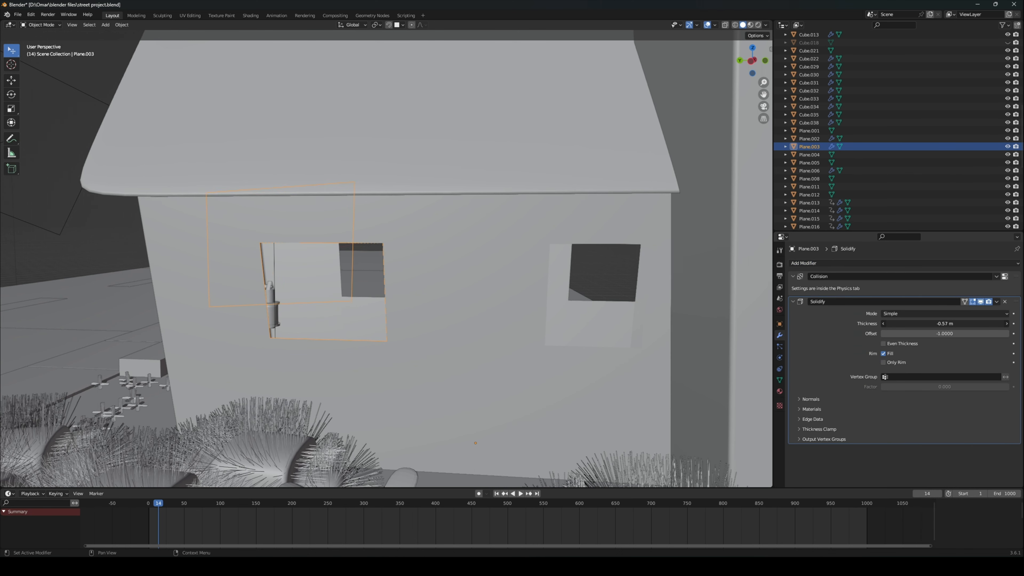
{"action": "left_click", "coordinate": [1004, 301]}
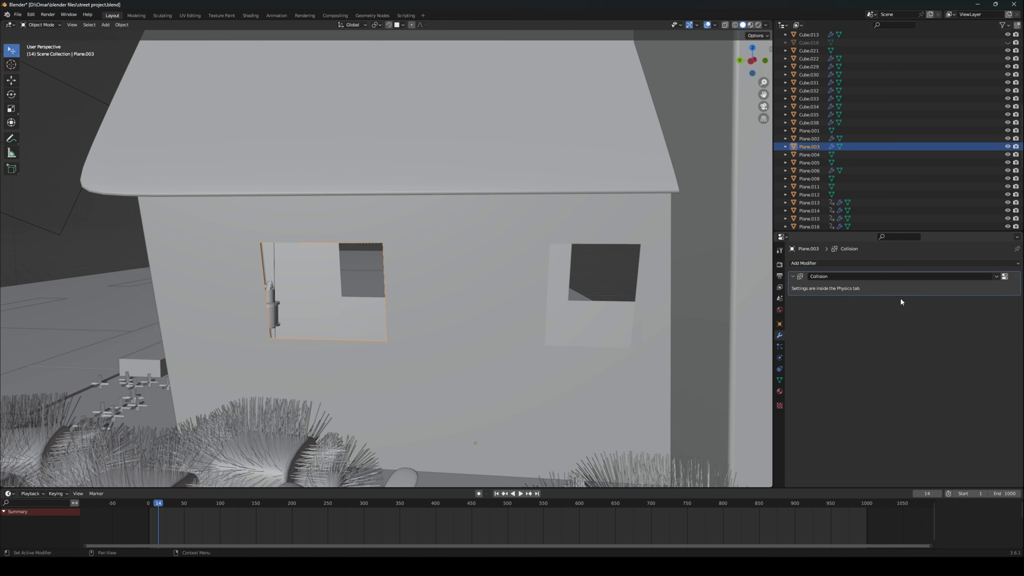
Step: Enter Edit Mode on the window outline and select its whole edge loop
{"action": "middle_click_drag", "start_coordinate": [491, 286], "coordinate": [502, 292]}
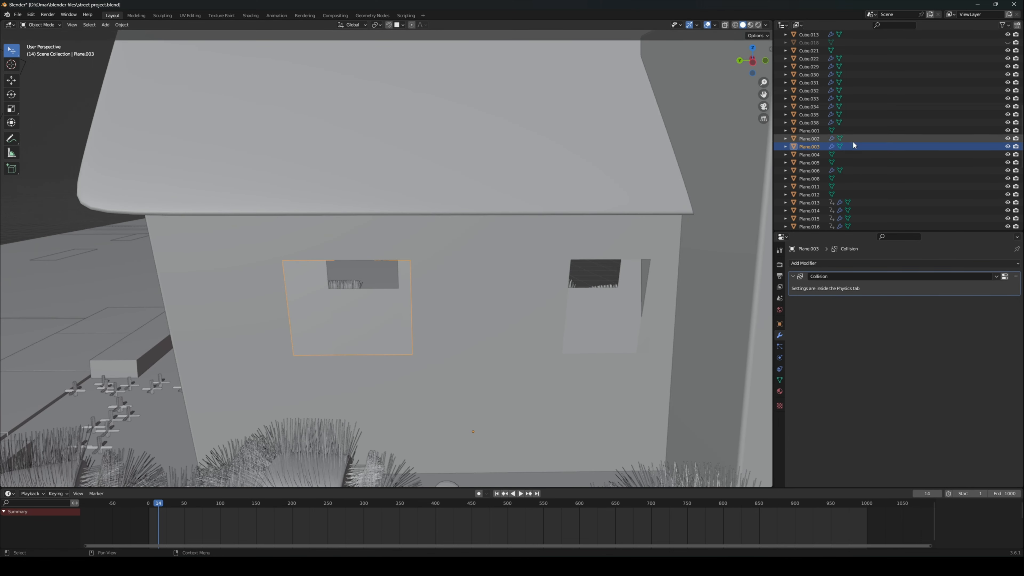
{"action": "middle_click_drag", "start_coordinate": [616, 330], "coordinate": [476, 319]}
{"action": "left_click", "coordinate": [34, 27]}
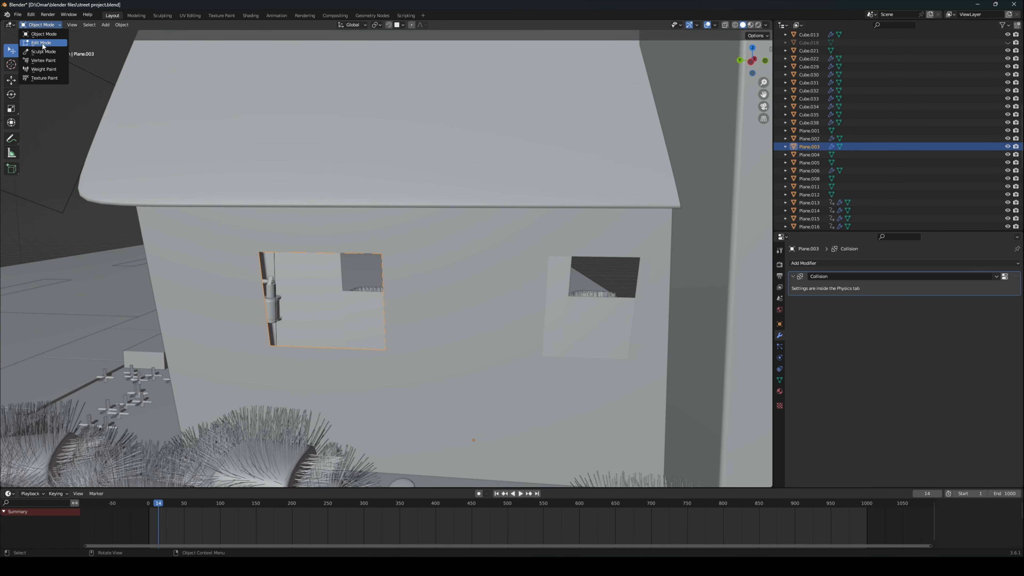
{"action": "left_click", "coordinate": [40, 40]}
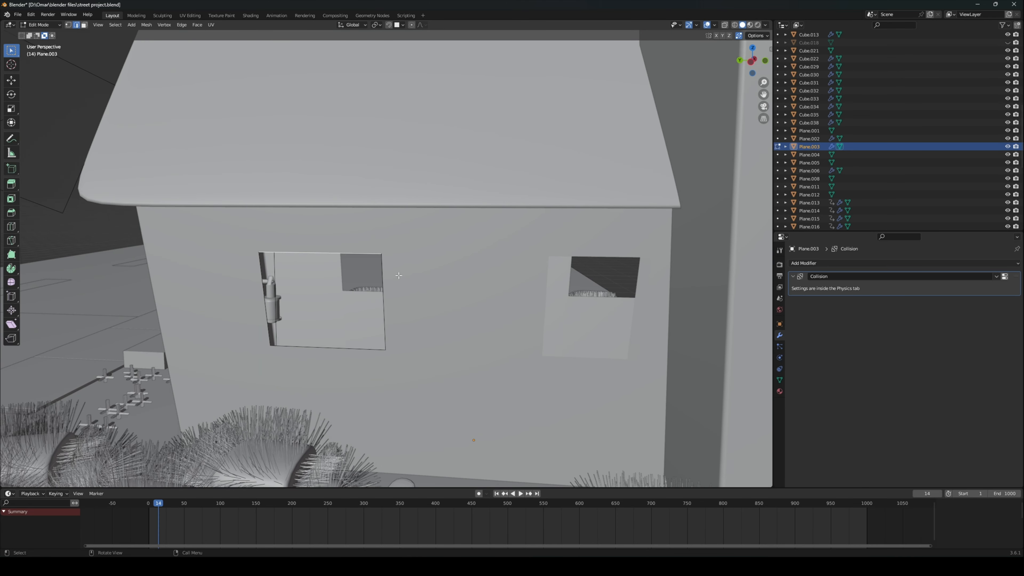
{"action": "left_click", "coordinate": [262, 298], "text": "alt"}
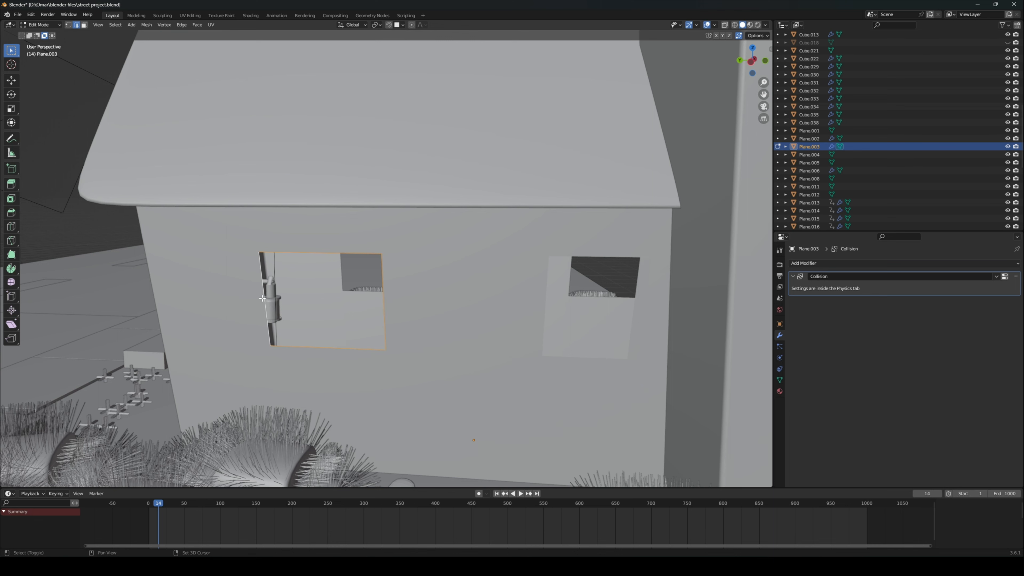
Step: Try a free extrusion of the window outline's edge loop and undo it
{"action": "key", "text": "e"}
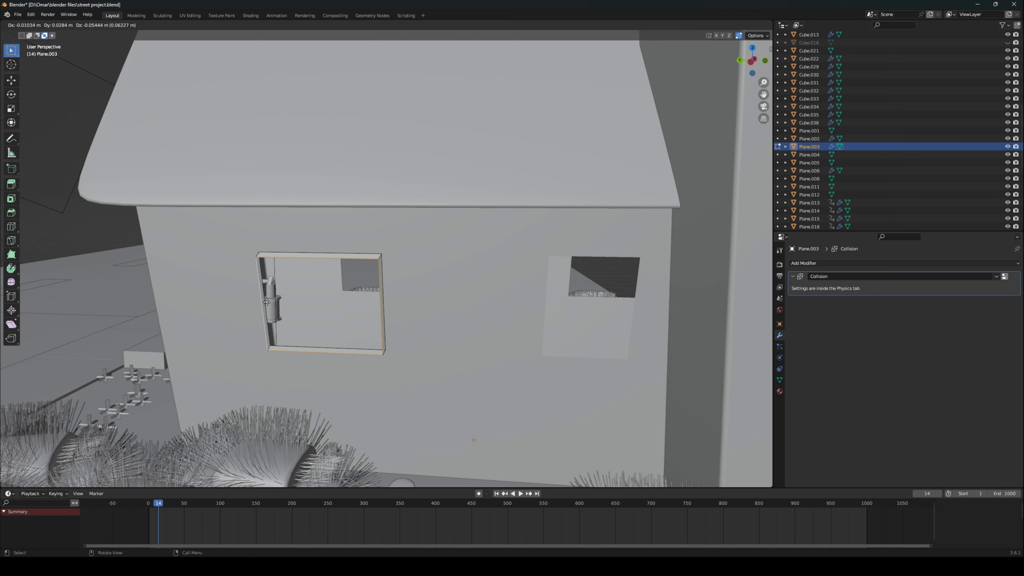
{"action": "left_click", "coordinate": [345, 298]}
{"action": "middle_click_drag", "start_coordinate": [345, 297], "coordinate": [313, 294]}
{"action": "key", "text": "ctrl+z"}
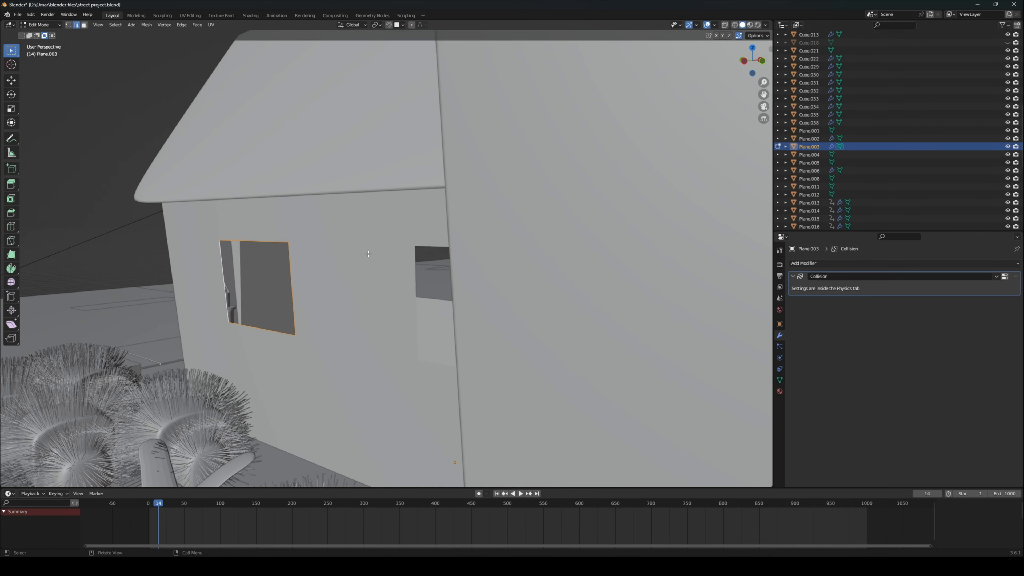
Step: Extrude the window outline's edge loop about -1.28 m along the X axis in the front orthographic view
{"action": "left_click", "coordinate": [762, 61]}
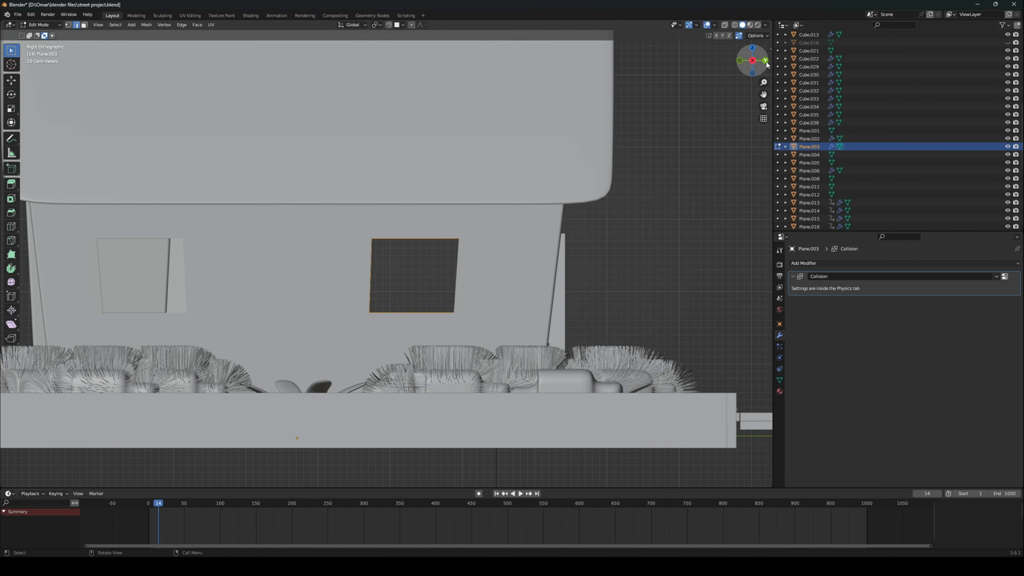
{"action": "left_click_drag", "start_coordinate": [767, 64], "coordinate": [759, 67]}
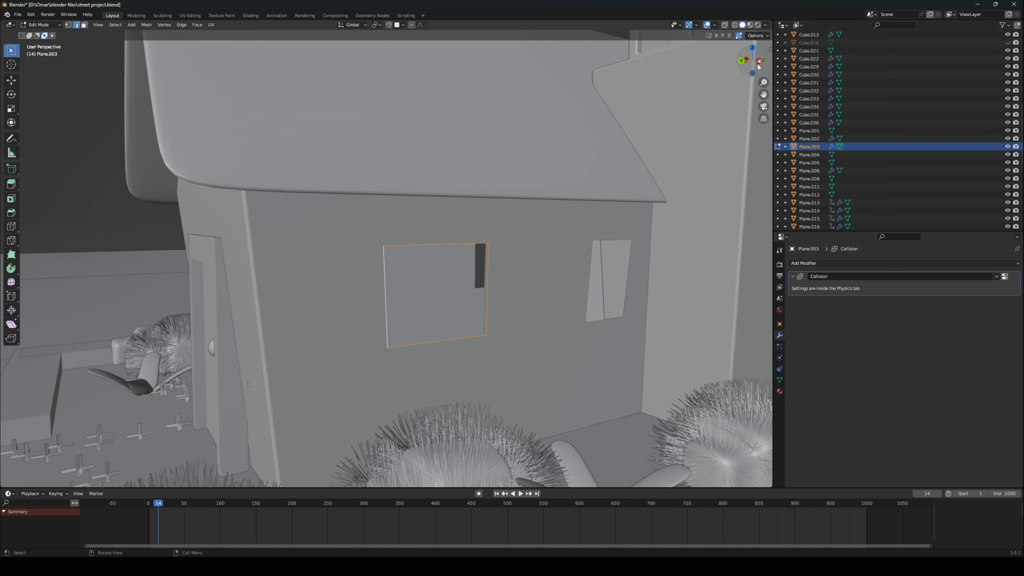
{"action": "left_click", "coordinate": [763, 61]}
{"action": "left_click_drag", "start_coordinate": [763, 94], "coordinate": [920, 98]}
{"action": "key", "text": "g"}
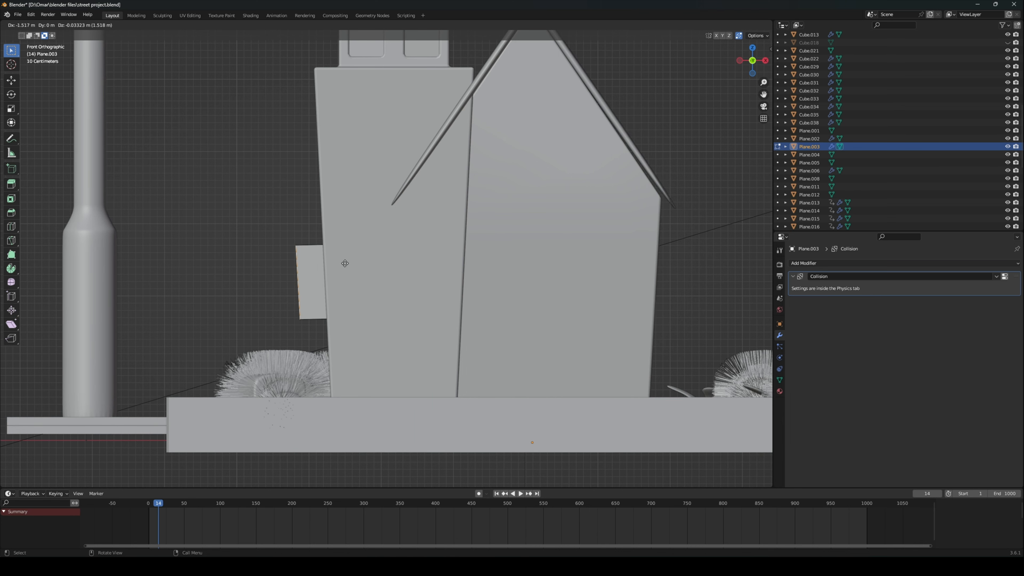
{"action": "key", "text": "x"}
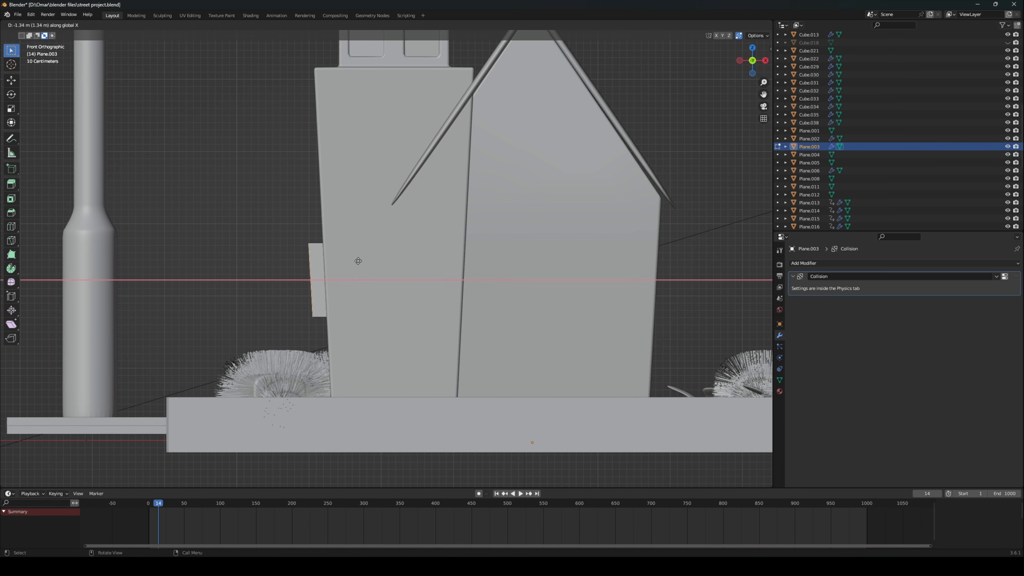
{"action": "left_click", "coordinate": [361, 261]}
{"action": "middle_click_drag", "start_coordinate": [360, 261], "coordinate": [468, 267]}
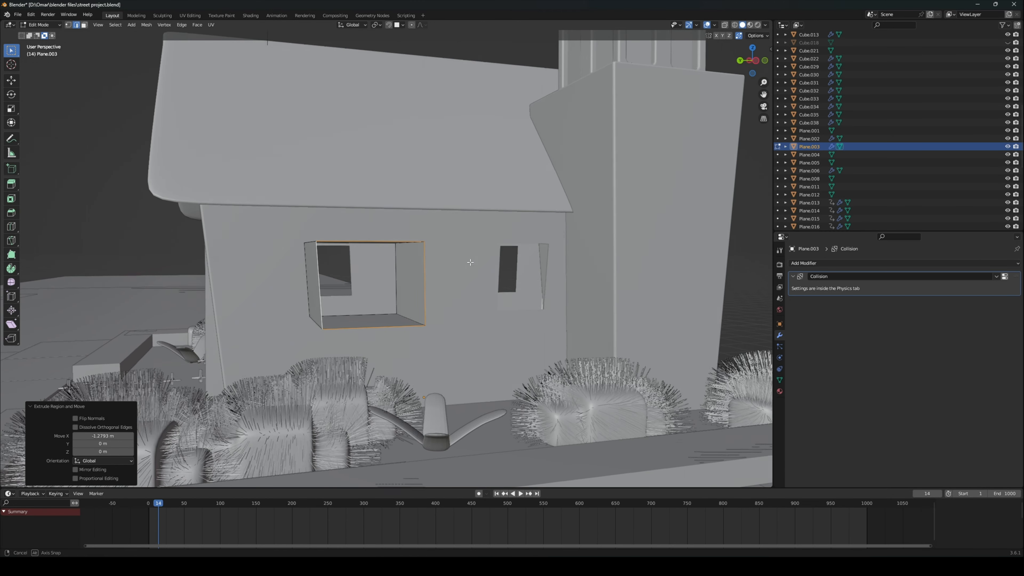
Step: Move the window outline's extruded edge loop about 1.22 m along the X axis, back towards the wall, in the back orthographic view
{"action": "left_click", "coordinate": [753, 61]}
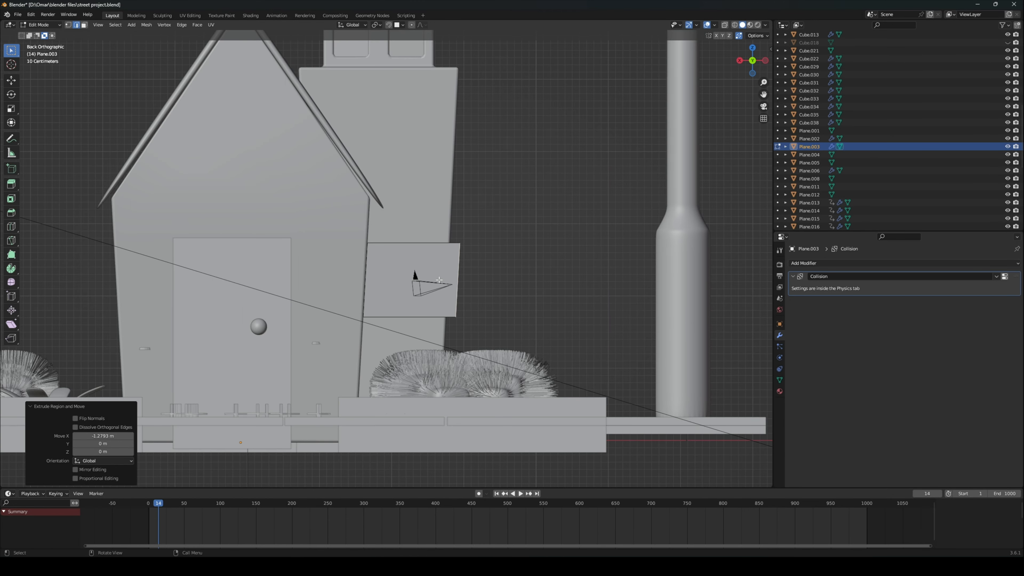
{"action": "key", "text": "e"}
{"action": "key", "text": "x"}
{"action": "left_click", "coordinate": [385, 279]}
{"action": "key", "text": "ctrl+z"}
{"action": "key", "text": "e"}
{"action": "key", "text": "x"}
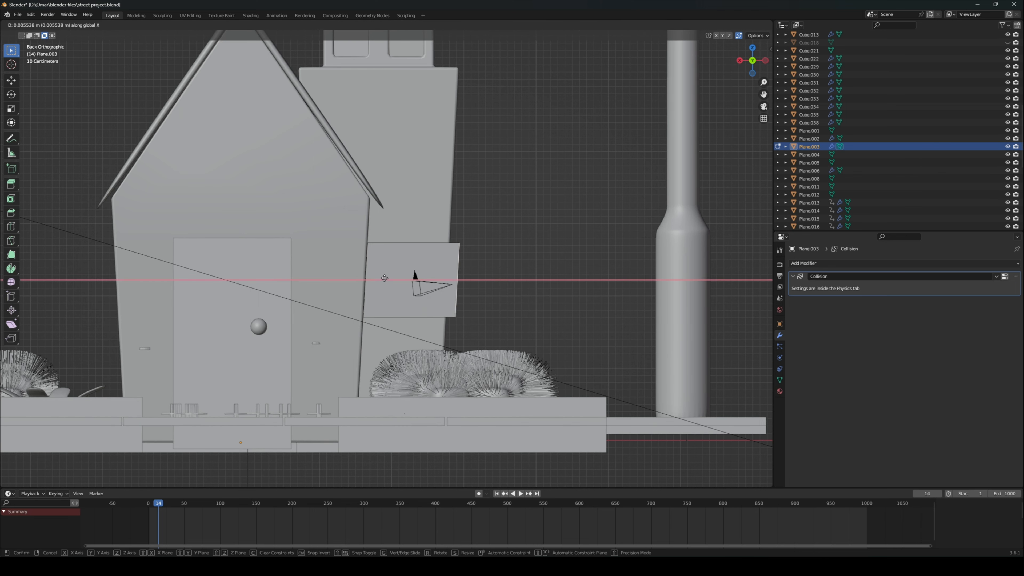
{"action": "left_click", "coordinate": [297, 280]}
{"action": "middle_click_drag", "start_coordinate": [375, 281], "coordinate": [294, 287]}
{"action": "scroll", "coordinate": [286, 295], "scroll_direction": "up", "scroll_amount": 3}
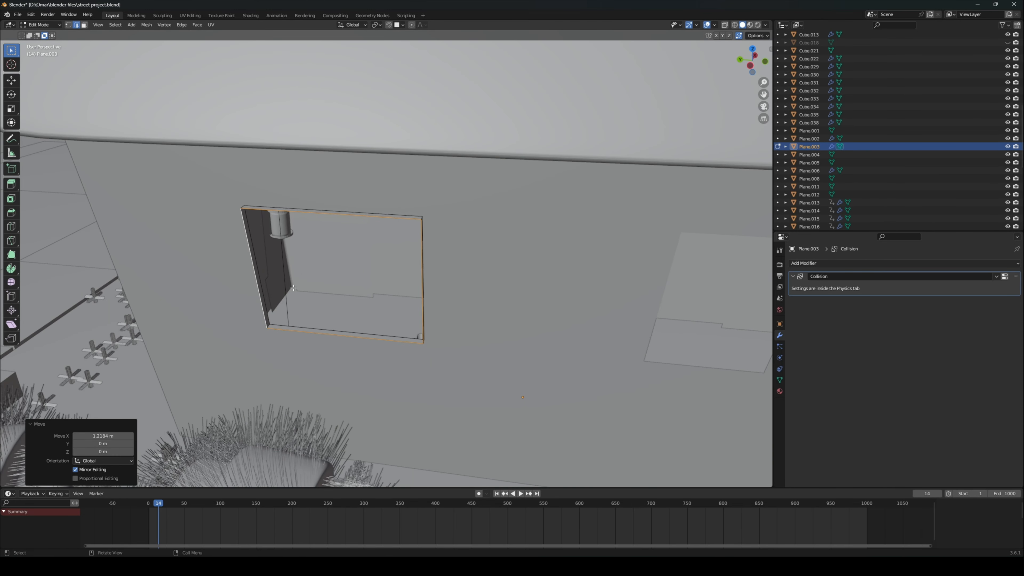
Step: Try a free extrusion of the shallow window frame's selected edge loop and undo it
{"action": "key", "text": "g"}
{"action": "key", "text": "Escape"}
{"action": "key", "text": "e"}
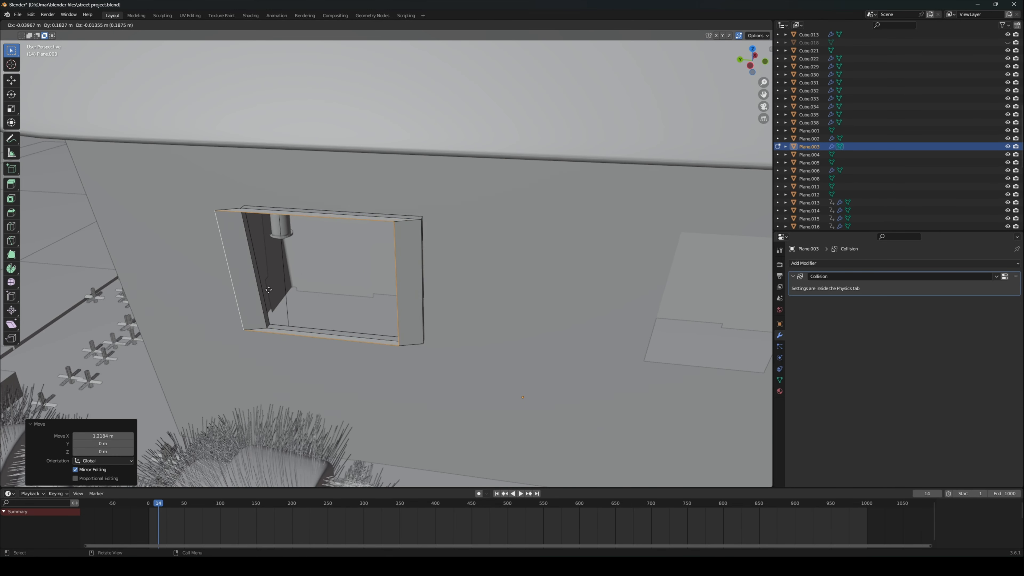
{"action": "left_click", "coordinate": [281, 314]}
{"action": "key", "text": "ctrl+z"}
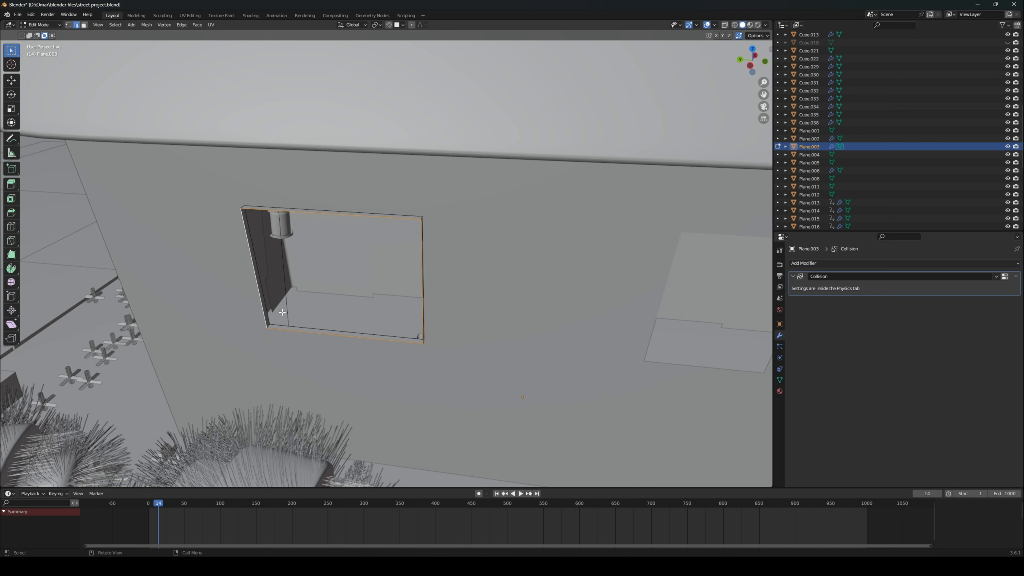
Step: Try an inset with 0 m thickness on the window frame and reselect its outer edge loop
{"action": "key", "text": "i"}
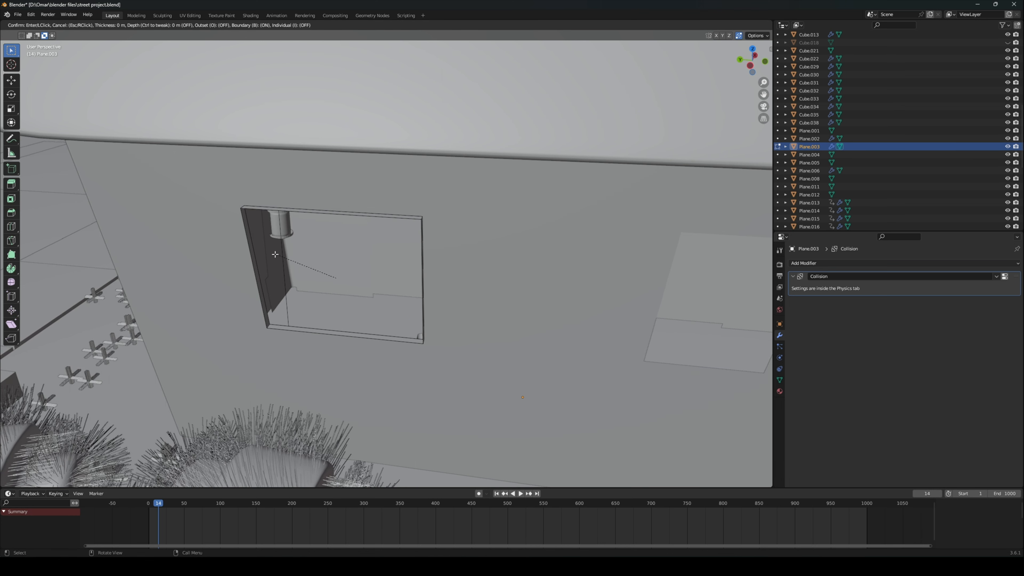
{"action": "left_click", "coordinate": [276, 255]}
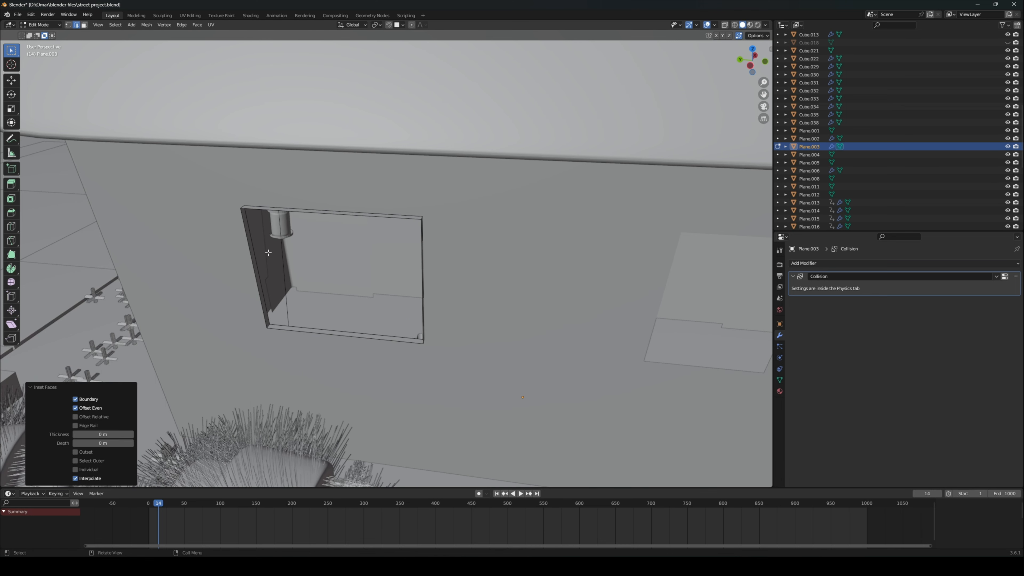
{"action": "middle_click_drag", "start_coordinate": [255, 270], "coordinate": [283, 221]}
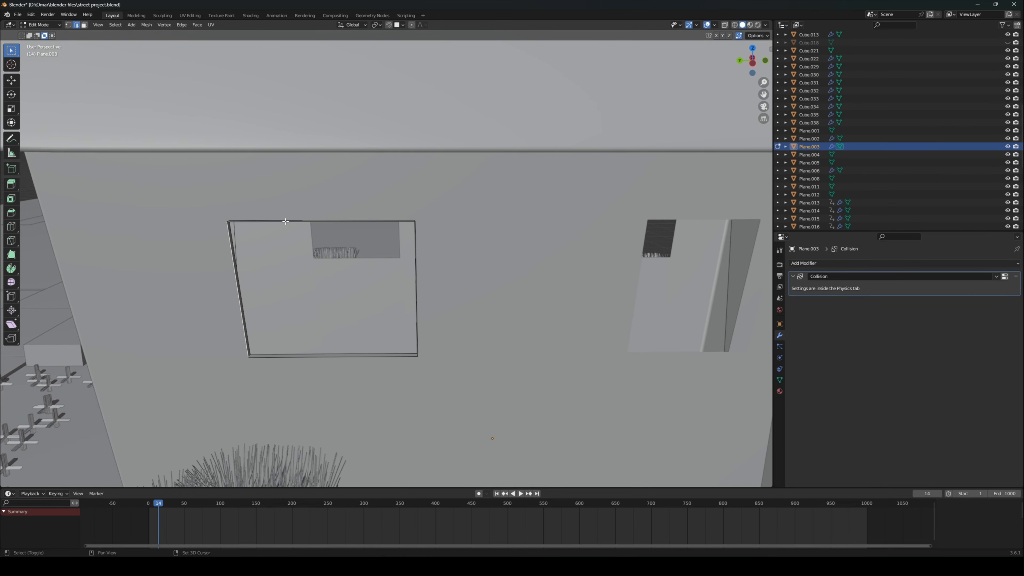
{"action": "left_click", "coordinate": [285, 222], "text": "alt"}
{"action": "left_click", "coordinate": [415, 256], "text": "shift"}
{"action": "left_click", "coordinate": [347, 357], "text": "shift"}
{"action": "middle_click_drag", "start_coordinate": [347, 359], "coordinate": [330, 366]}
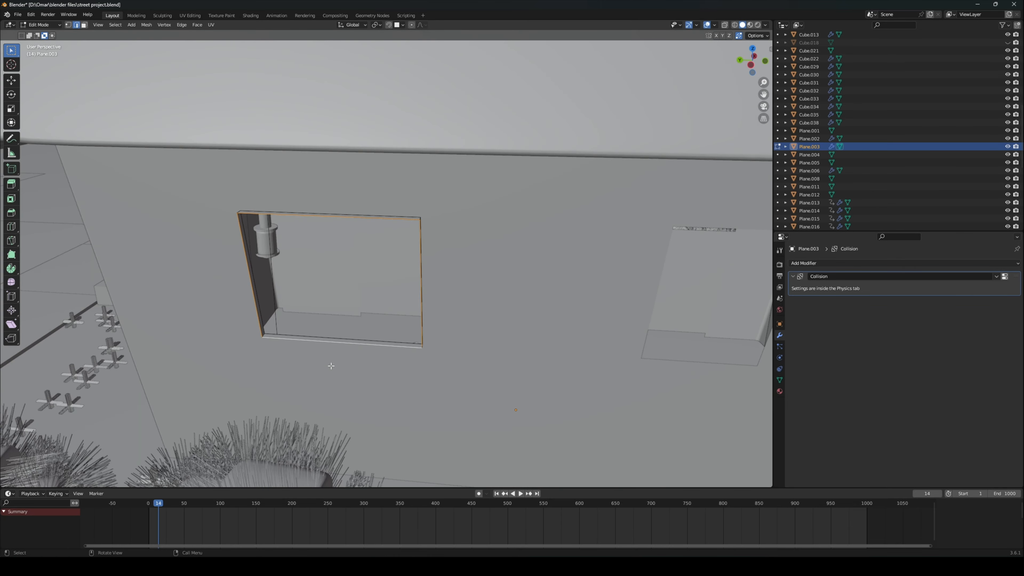
Step: Try an inset of about 0.28 m on the reselected frame edges and undo it
{"action": "key", "text": "i"}
{"action": "left_click", "coordinate": [328, 315]}
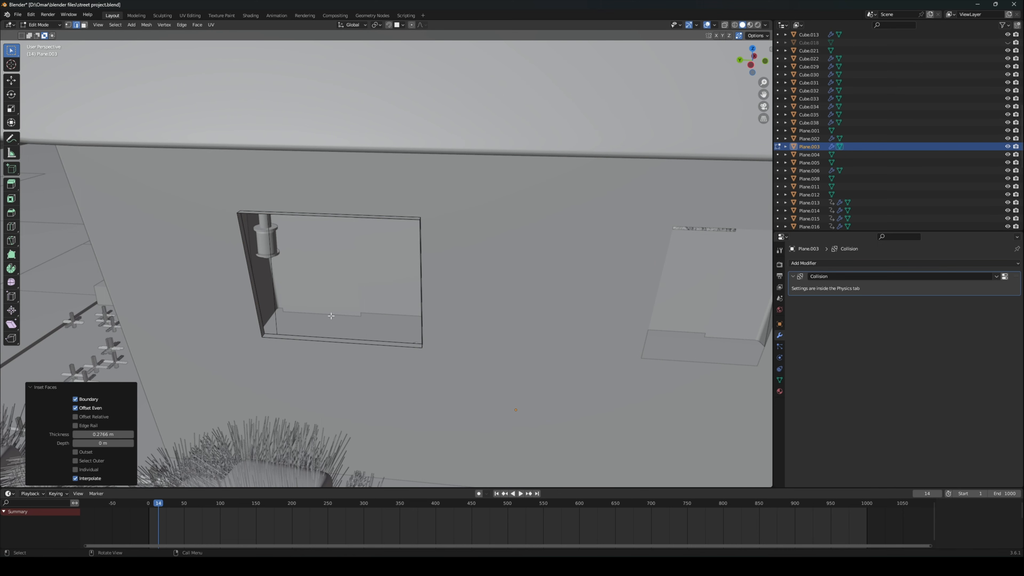
{"action": "key", "text": "ctrl+z"}
{"action": "middle_click_drag", "start_coordinate": [332, 309], "coordinate": [253, 245]}
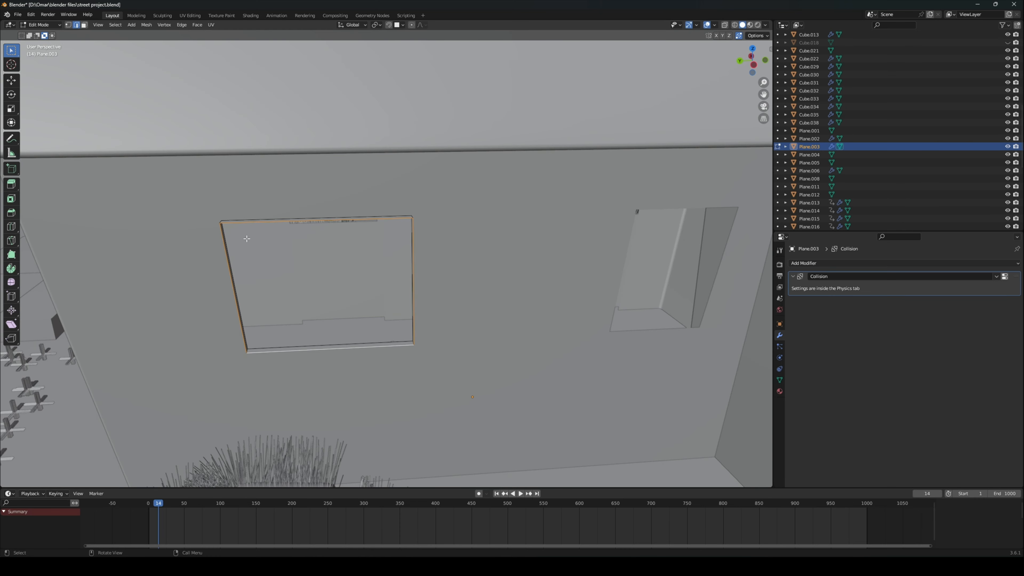
{"action": "left_click", "coordinate": [275, 259]}
{"action": "key", "text": "ctrl+z"}
Step: Return to Object Mode and add a Solidify modifier with a thickness of -0.09 m to the window frame
{"action": "left_click", "coordinate": [41, 25]}
{"action": "left_click", "coordinate": [40, 35]}
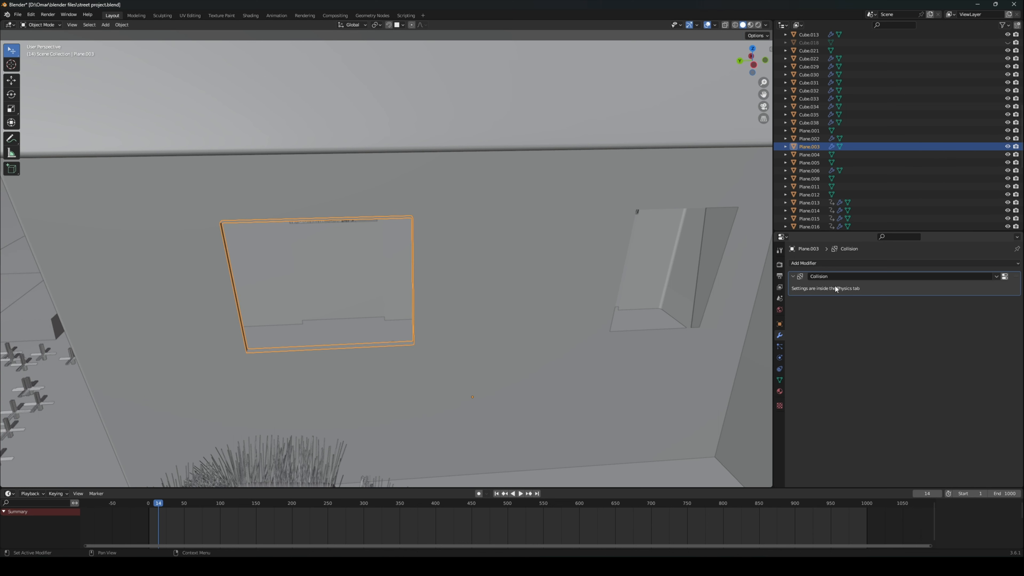
{"action": "left_click", "coordinate": [819, 263]}
{"action": "left_click", "coordinate": [861, 400]}
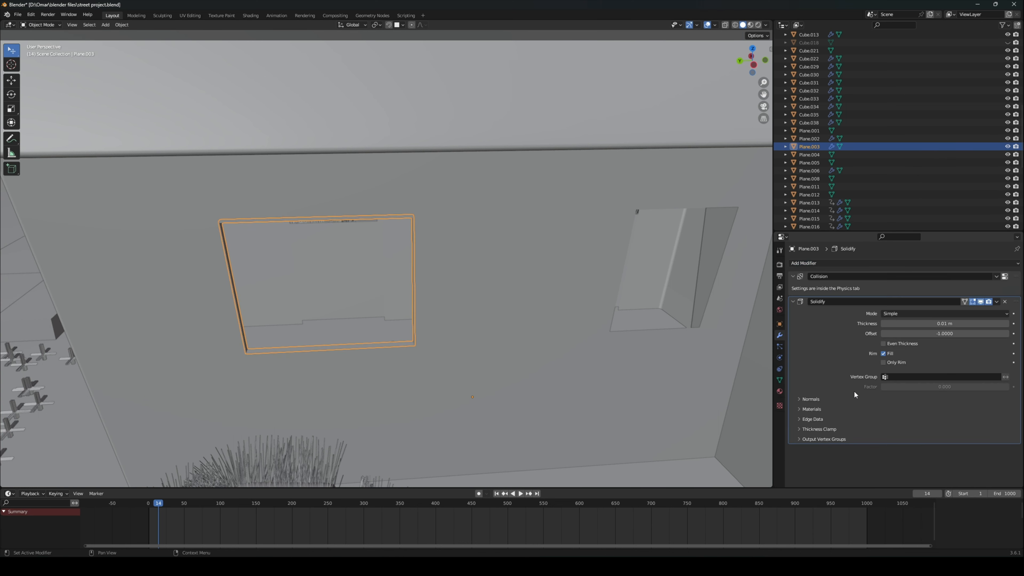
{"action": "left_click_drag", "start_coordinate": [944, 323], "coordinate": [907, 324]}
{"action": "middle_click_drag", "start_coordinate": [524, 307], "coordinate": [556, 310]}
{"action": "right_click", "coordinate": [419, 251]}
{"action": "left_click", "coordinate": [418, 251]}
{"action": "middle_click_drag", "start_coordinate": [419, 251], "coordinate": [454, 245]}
Step: Add a Bevel modifier with a 0.12 m amount and 3 segments to the window frame and shade it smooth
{"action": "left_click", "coordinate": [831, 263]}
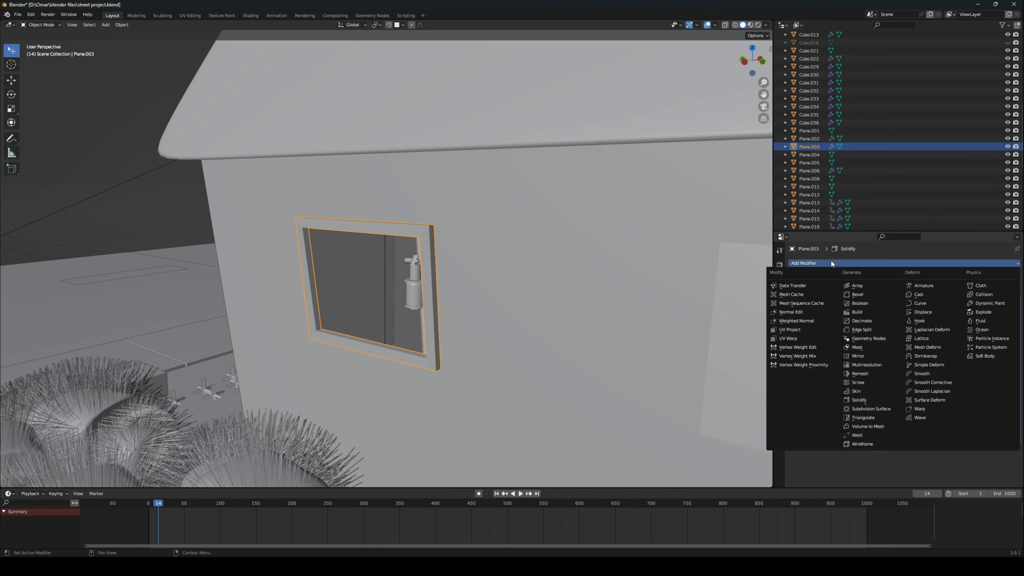
{"action": "left_click", "coordinate": [866, 297]}
{"action": "middle_click_drag", "start_coordinate": [752, 300], "coordinate": [718, 334]}
{"action": "scroll", "coordinate": [879, 383], "scroll_direction": "down", "scroll_amount": 2}
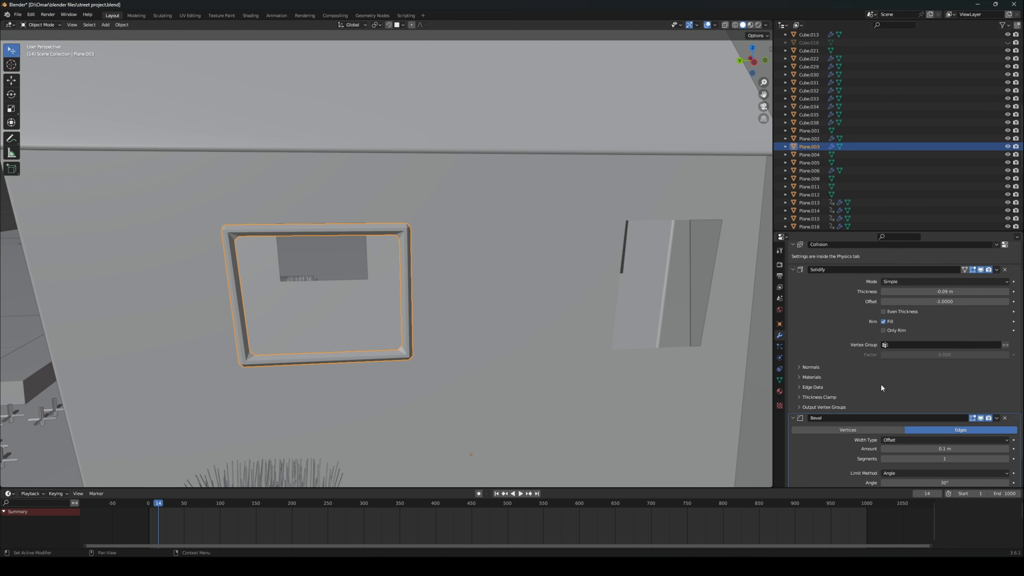
{"action": "left_click", "coordinate": [1004, 448]}
{"action": "left_click", "coordinate": [1004, 448]}
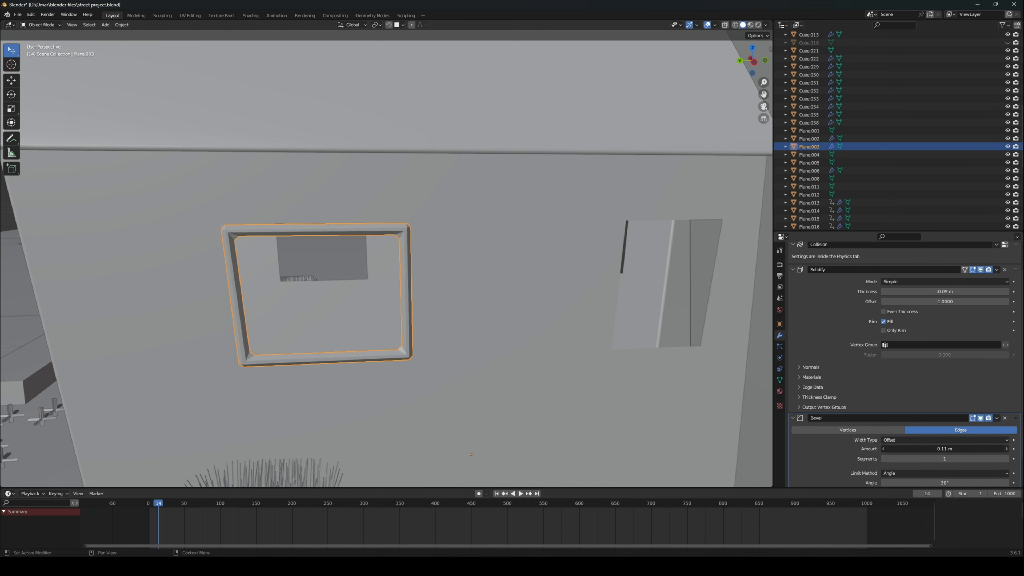
{"action": "left_click", "coordinate": [1004, 459]}
{"action": "left_click", "coordinate": [1004, 459]}
{"action": "right_click", "coordinate": [409, 274]}
{"action": "left_click", "coordinate": [410, 275]}
{"action": "middle_click_drag", "start_coordinate": [416, 279], "coordinate": [413, 274]}
Step: In the left orthographic view, scale the window frame by 1.025 and move it about -0.07 m in Y and -0.05 m in Z
{"action": "left_click", "coordinate": [753, 61]}
{"action": "left_click_drag", "start_coordinate": [767, 98], "coordinate": [480, 206]}
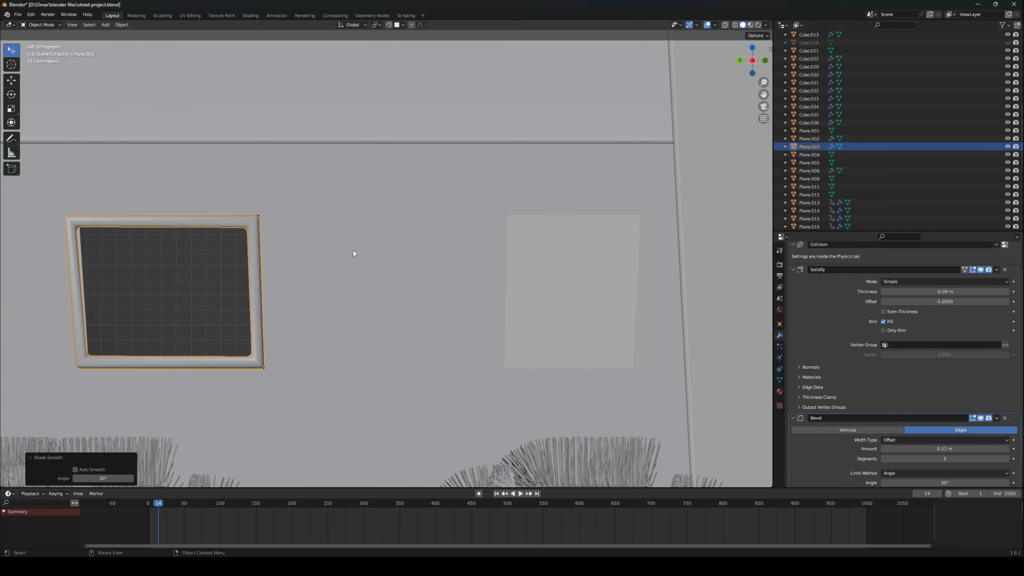
{"action": "key", "text": "s"}
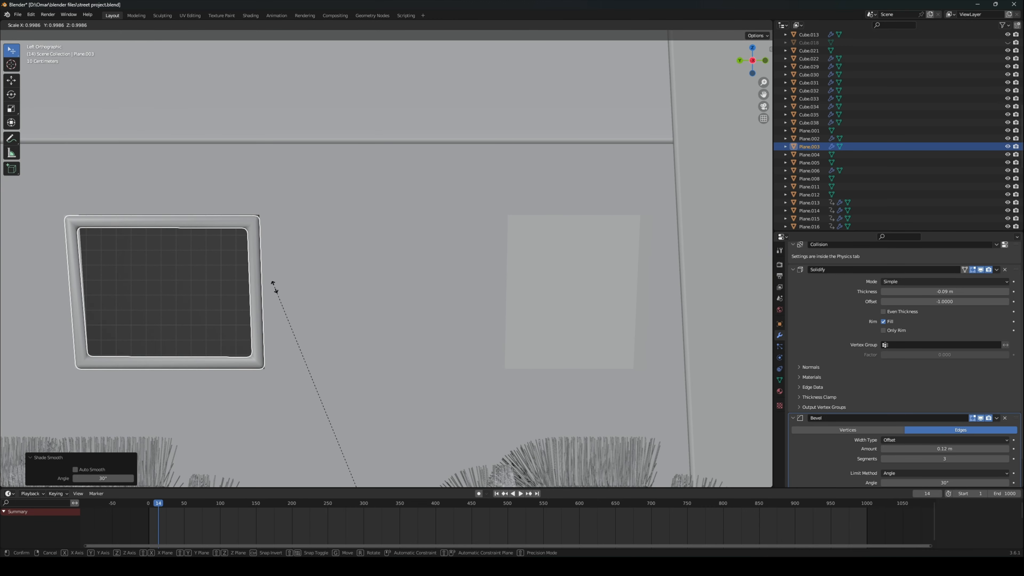
{"action": "left_click", "coordinate": [264, 282]}
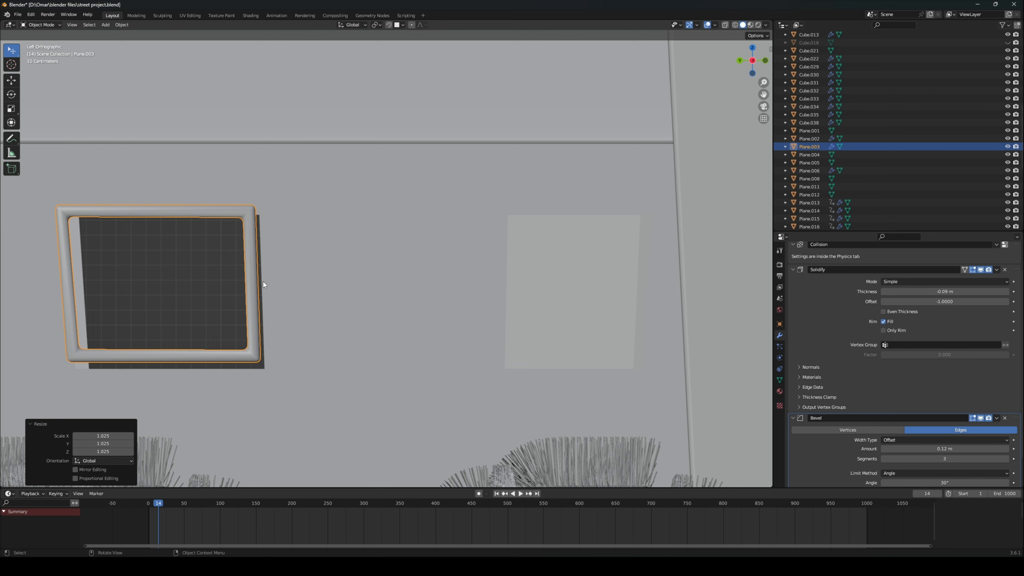
{"action": "key", "text": "g"}
{"action": "left_click", "coordinate": [274, 289]}
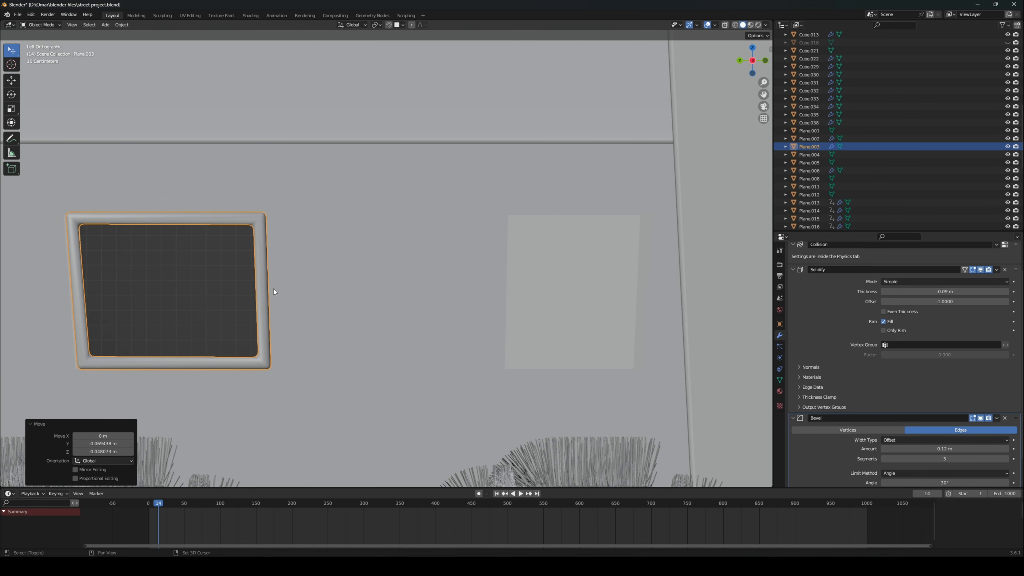
Step: Duplicate the window frame and place the copy about -2.61 m along the Y axis over the second opening
{"action": "key", "text": "shift+d"}
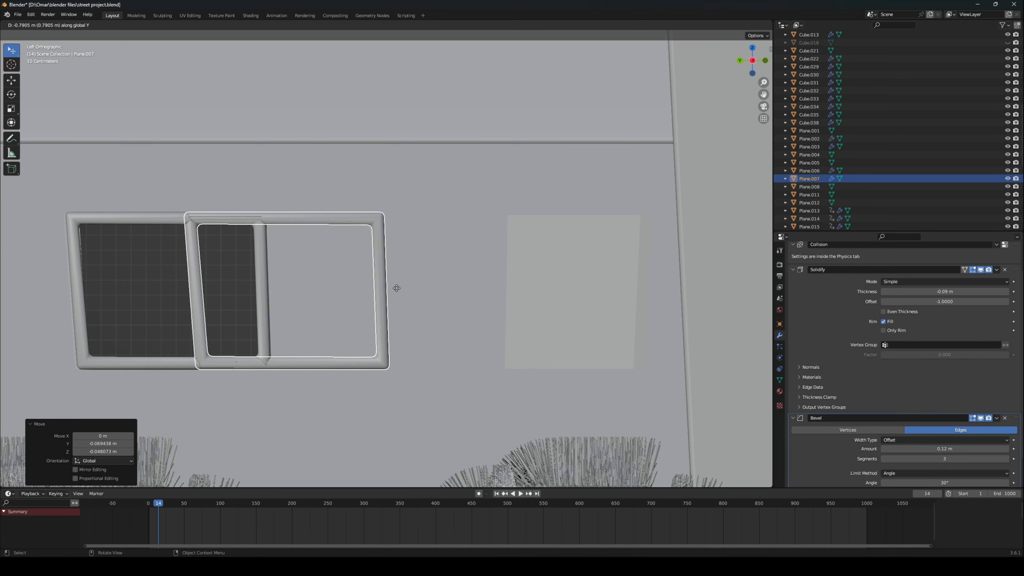
{"action": "left_click", "coordinate": [664, 300]}
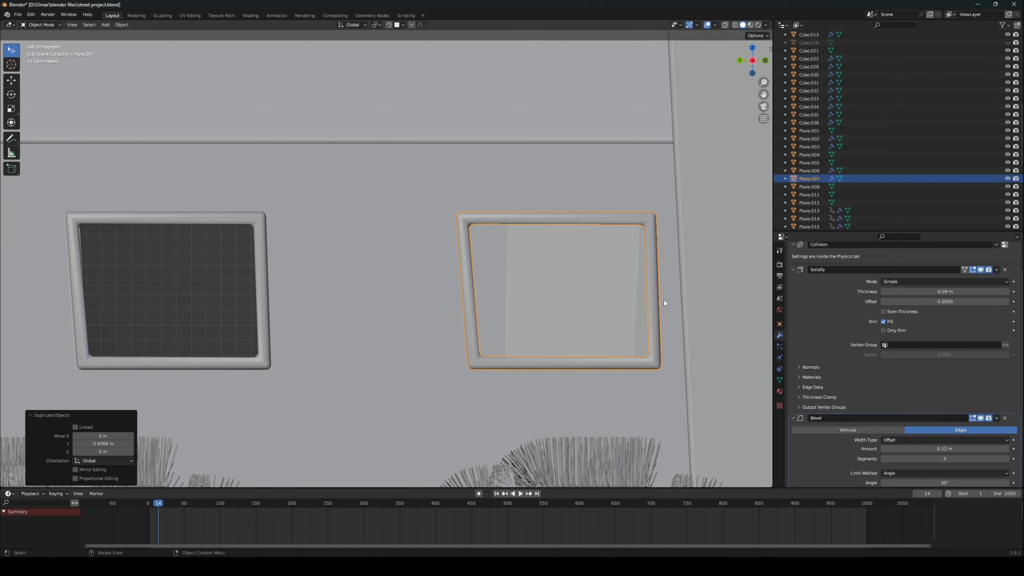
{"action": "middle_click_drag", "start_coordinate": [664, 300], "coordinate": [613, 300]}
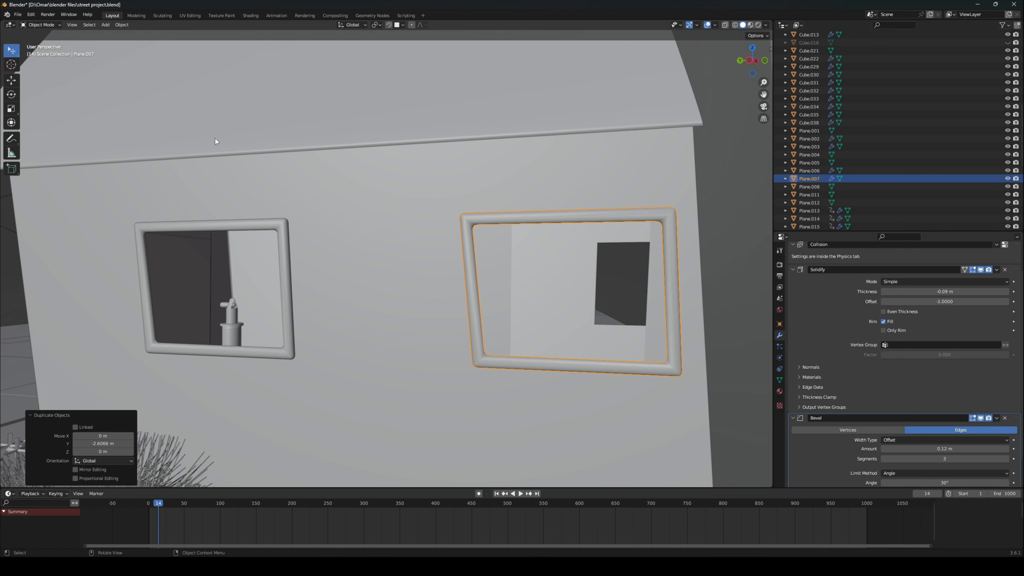
Step: Enter Edit Mode on the duplicated frame with face selection and select its side face nearest the first window
{"action": "key", "text": "Tab"}
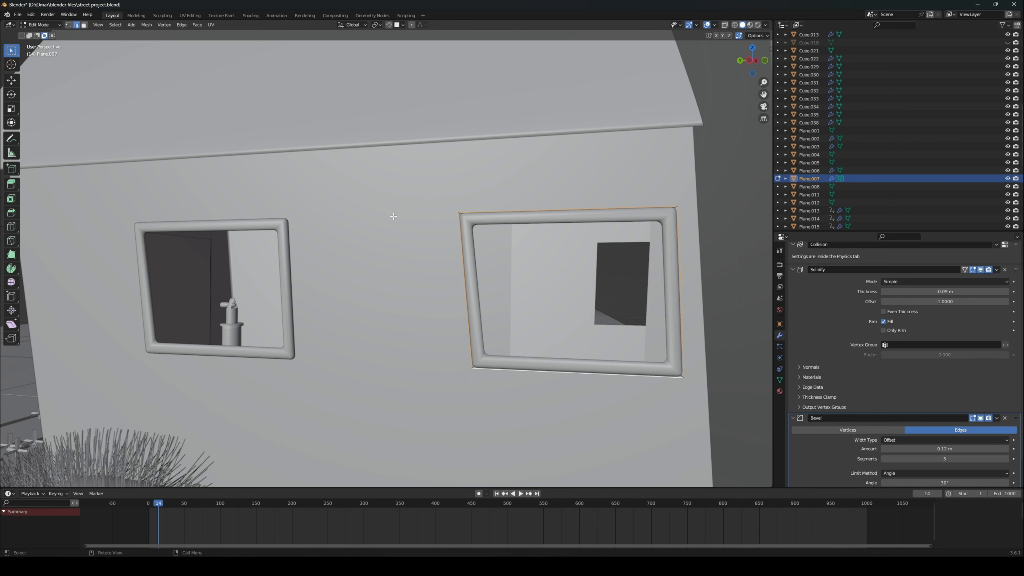
{"action": "middle_click_drag", "start_coordinate": [460, 239], "coordinate": [380, 161]}
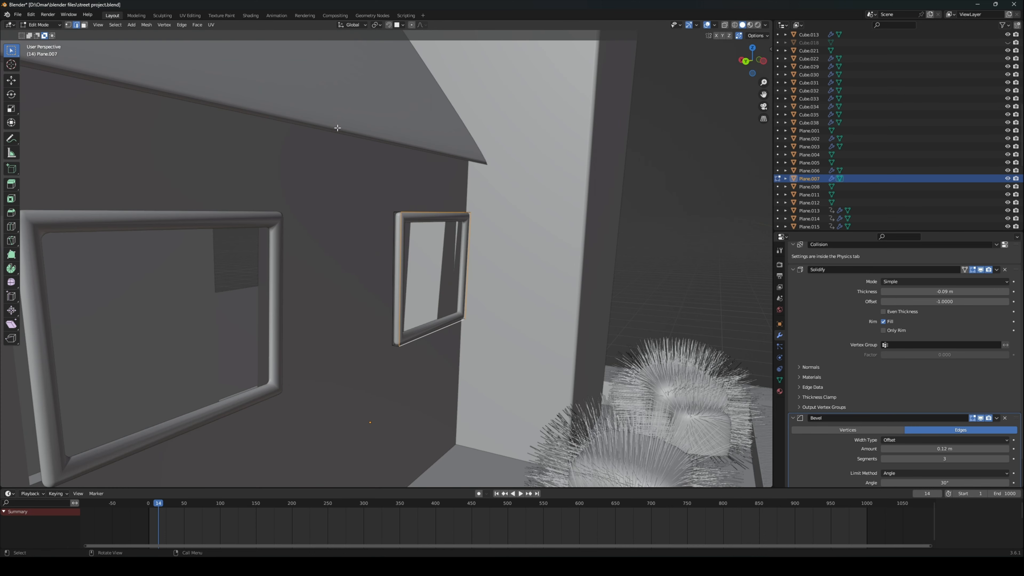
{"action": "left_click", "coordinate": [85, 25]}
{"action": "middle_click_drag", "start_coordinate": [403, 262], "coordinate": [433, 248]}
Step: Try a free move of the duplicated frame's side face in the perspective view and undo it
{"action": "key", "text": "g"}
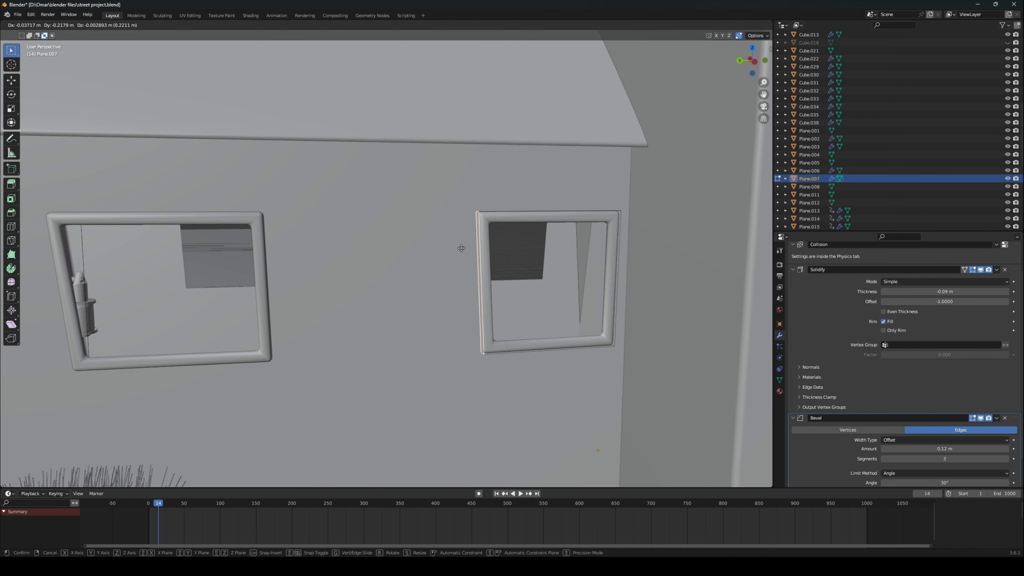
{"action": "left_click", "coordinate": [463, 247]}
{"action": "key", "text": "ctrl+z"}
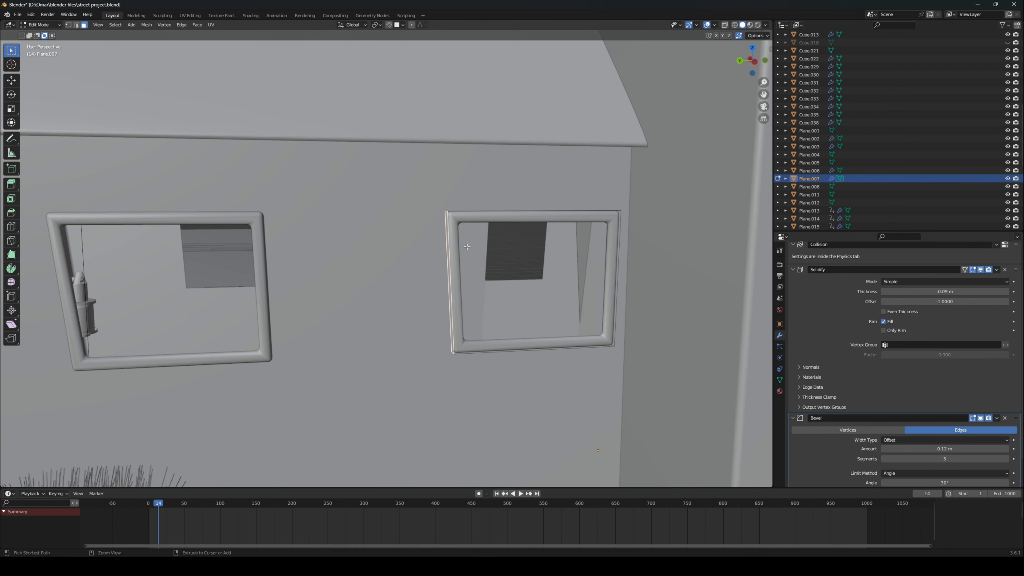
Step: In the left orthographic view, fit the side face to the opening: move it about -0.22 m in Y, rotate it 3.88°, and shift it another -0.03 m
{"action": "left_click", "coordinate": [756, 64]}
{"action": "key", "text": "g"}
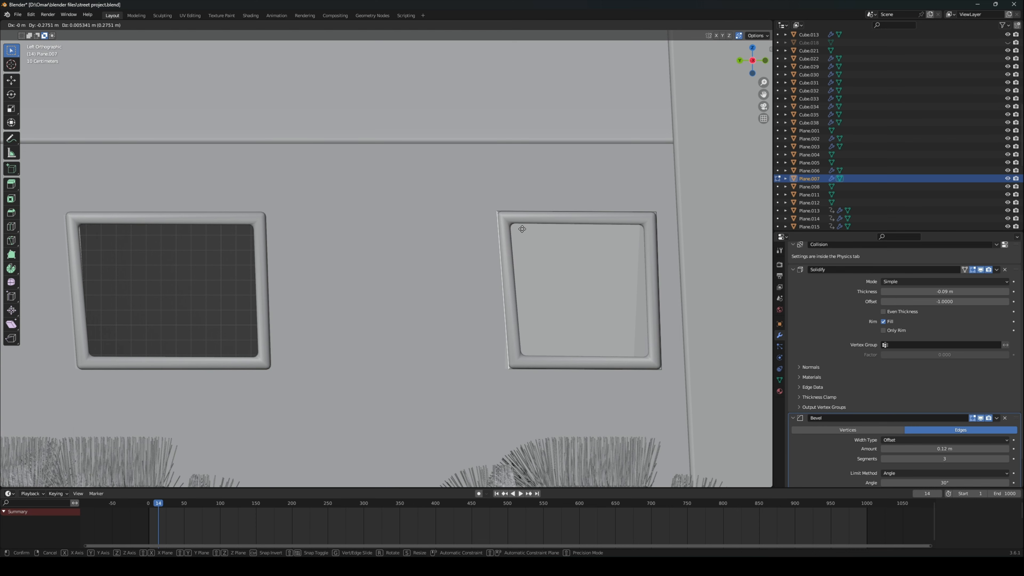
{"action": "left_click", "coordinate": [514, 229]}
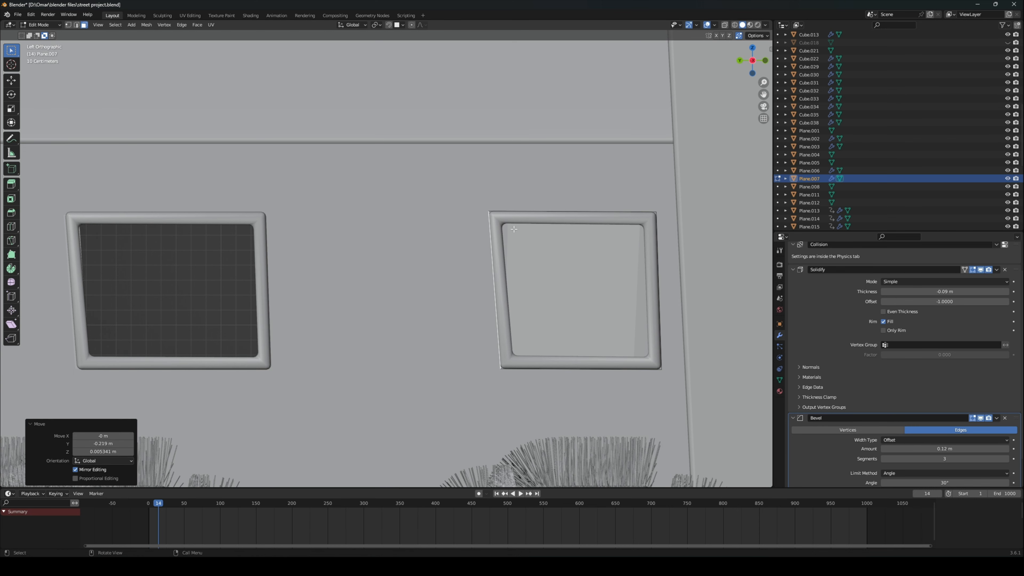
{"action": "key", "text": "r"}
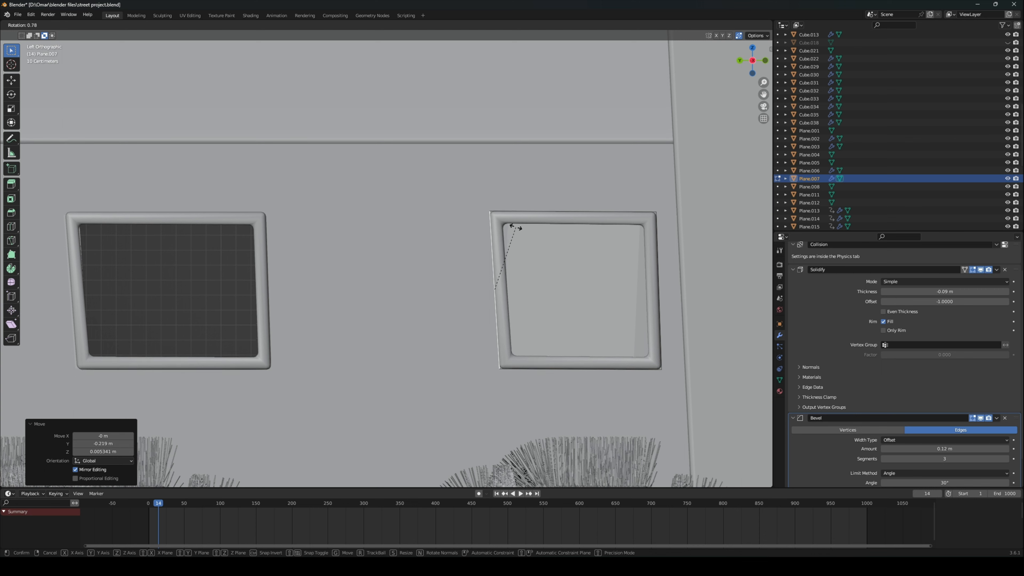
{"action": "left_click", "coordinate": [521, 226]}
{"action": "key", "text": "g"}
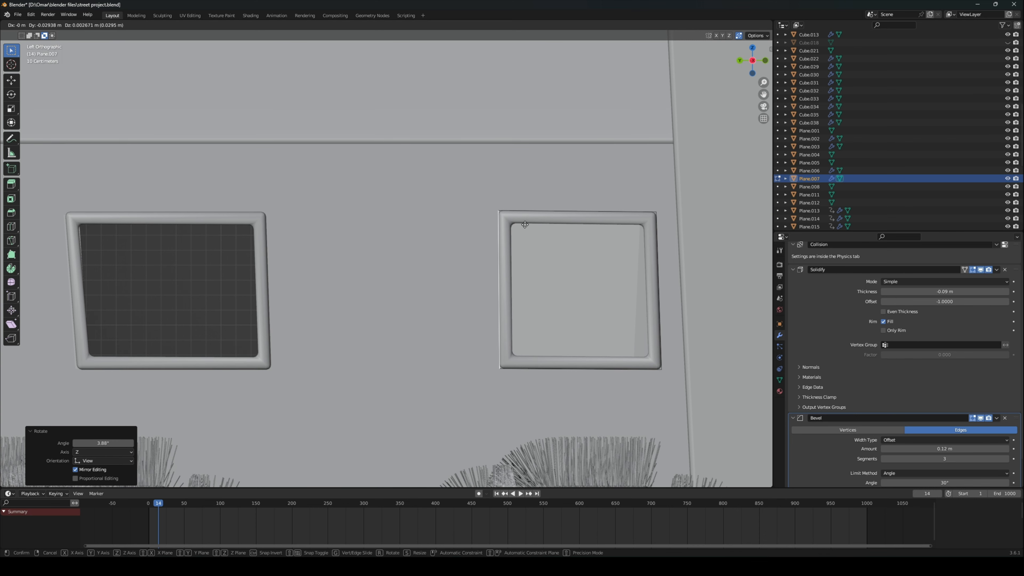
{"action": "left_click", "coordinate": [526, 226]}
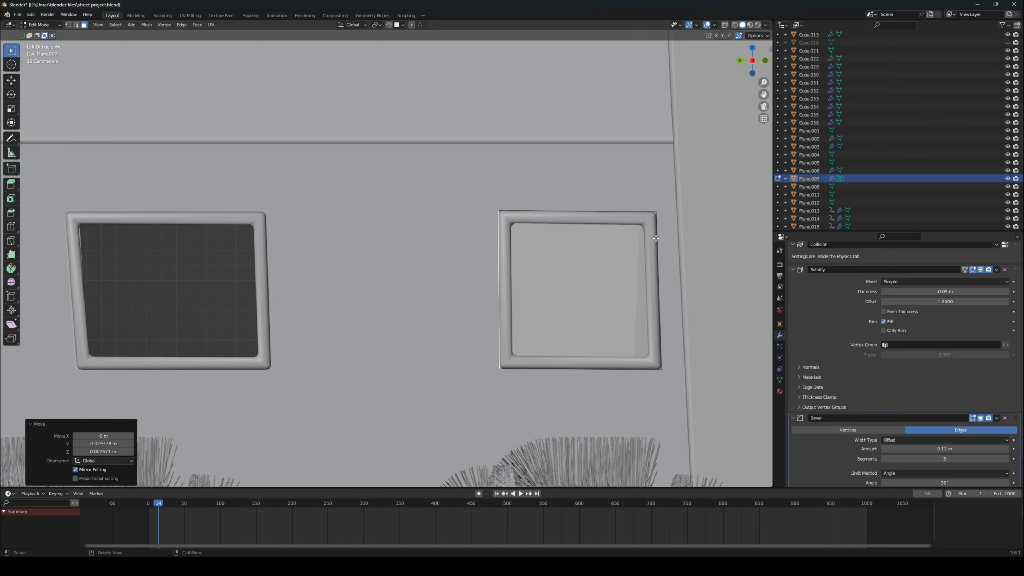
Step: Select the duplicated frame's opposite side face, nearest the chimney, and rotate it about 2.94° in the left orthographic view
{"action": "middle_click_drag", "start_coordinate": [656, 239], "coordinate": [605, 235]}
{"action": "scroll", "coordinate": [585, 244], "scroll_direction": "down", "scroll_amount": 5}
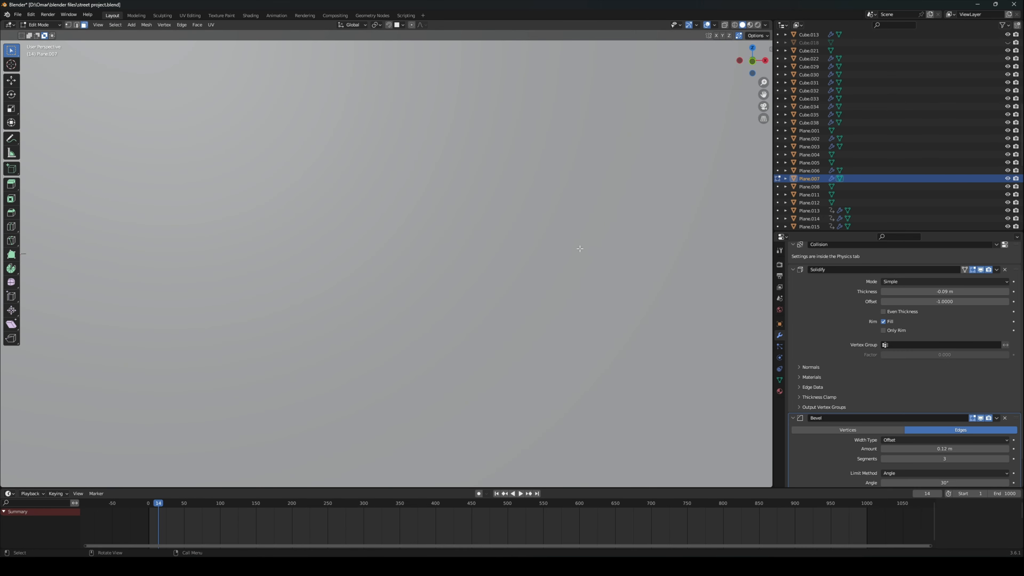
{"action": "middle_click_drag", "start_coordinate": [578, 248], "coordinate": [581, 216]}
{"action": "key", "text": "r"}
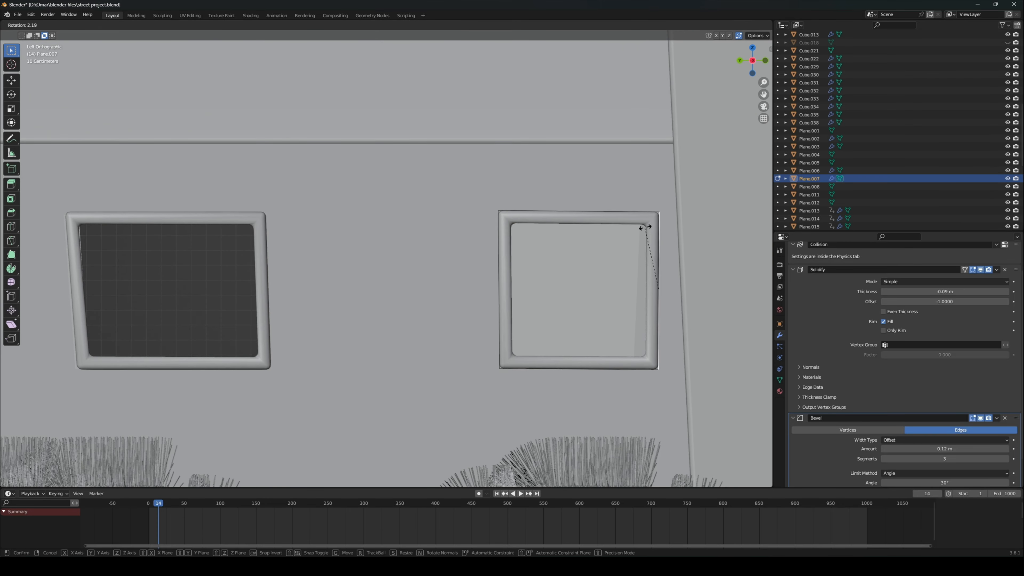
{"action": "left_click", "coordinate": [645, 224]}
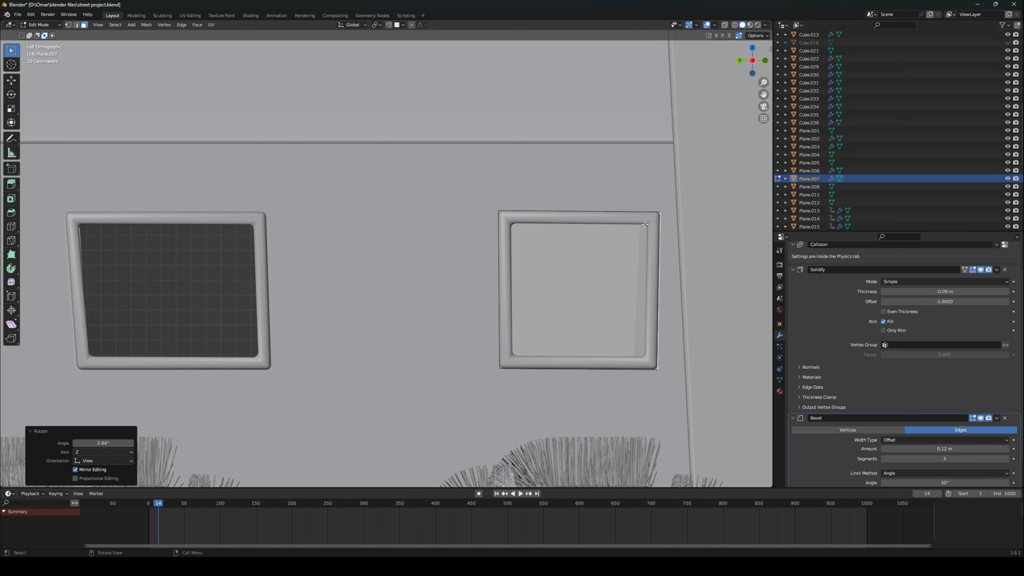
Step: Move the duplicated frame's chimney-side face about 0.06 m in Y to fit the opening, and return to Object Mode
{"action": "key", "text": "g"}
{"action": "left_click", "coordinate": [636, 225]}
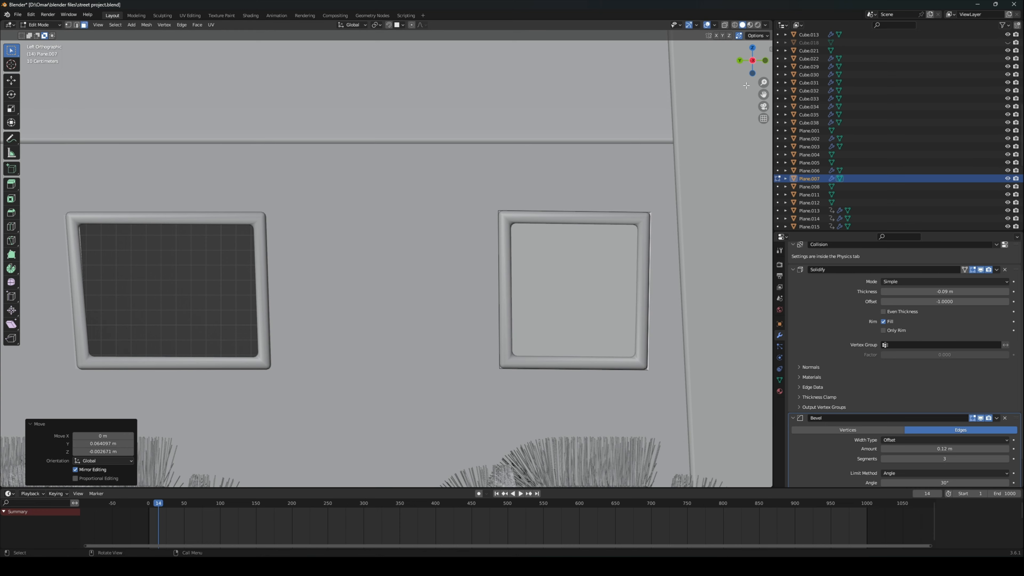
{"action": "middle_click_drag", "start_coordinate": [654, 146], "coordinate": [546, 161]}
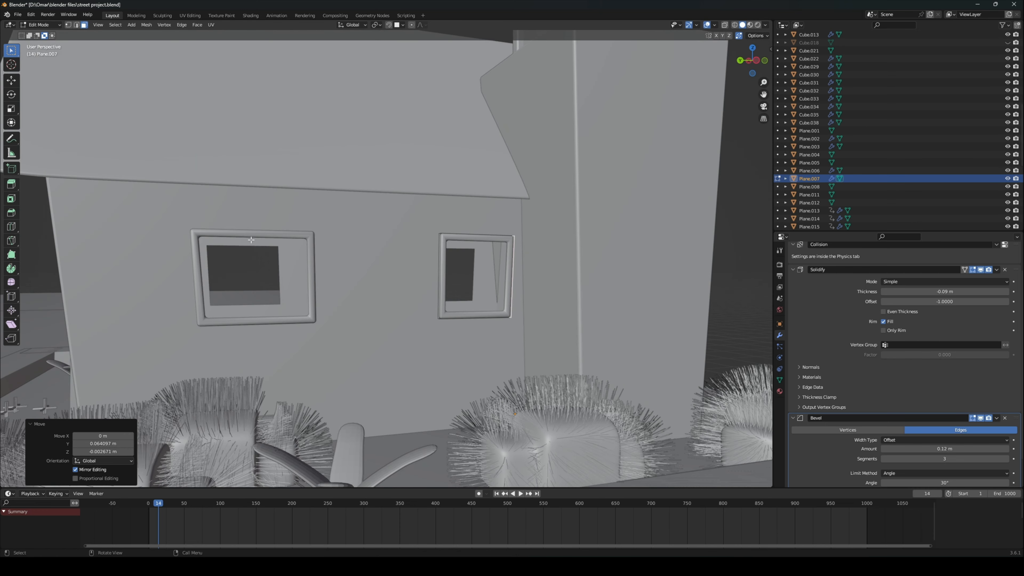
{"action": "left_click", "coordinate": [310, 235]}
{"action": "mouse_move", "coordinate": [288, 257]}
{"action": "middle_mouse_down"}
{"action": "mouse_move", "coordinate": [189, 264]}
{"action": "mouse_move", "coordinate": [241, 266]}
{"action": "mouse_move", "coordinate": [228, 287]}
{"action": "mouse_move", "coordinate": [200, 278]}
{"action": "middle_mouse_up"}
{"action": "left_click", "coordinate": [36, 25]}
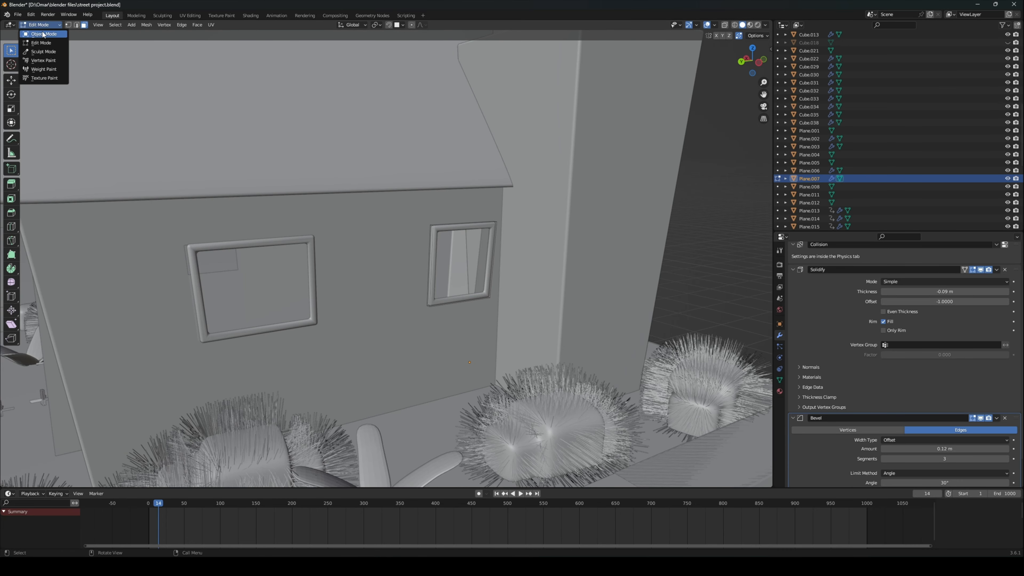
{"action": "left_click", "coordinate": [43, 34]}
Step: Enter Edit Mode on the first window's frame and select its side face farthest from the chimney
{"action": "left_click", "coordinate": [190, 241]}
{"action": "left_click", "coordinate": [39, 24]}
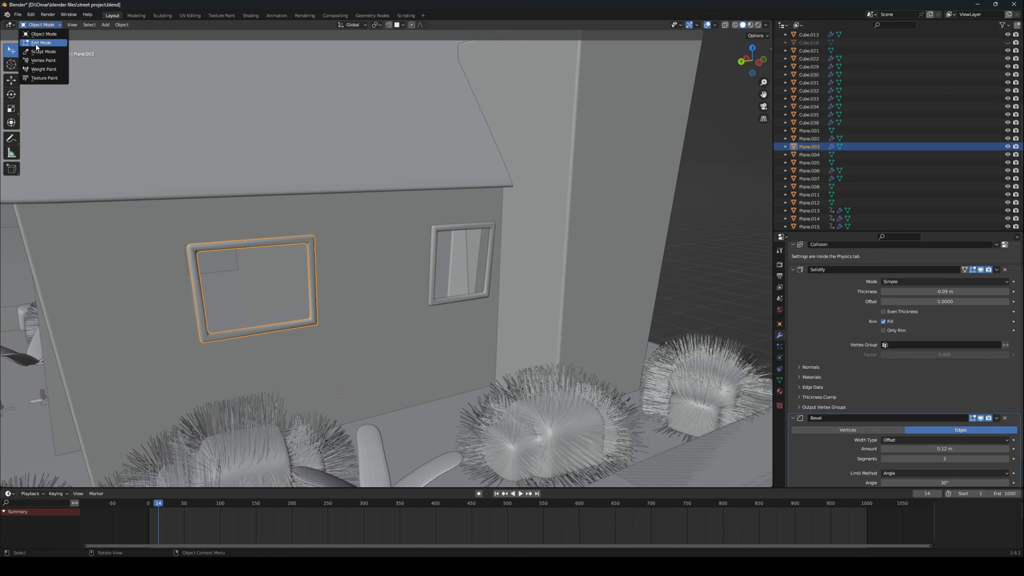
{"action": "left_click", "coordinate": [46, 50]}
{"action": "middle_click_drag", "start_coordinate": [201, 148], "coordinate": [235, 242]}
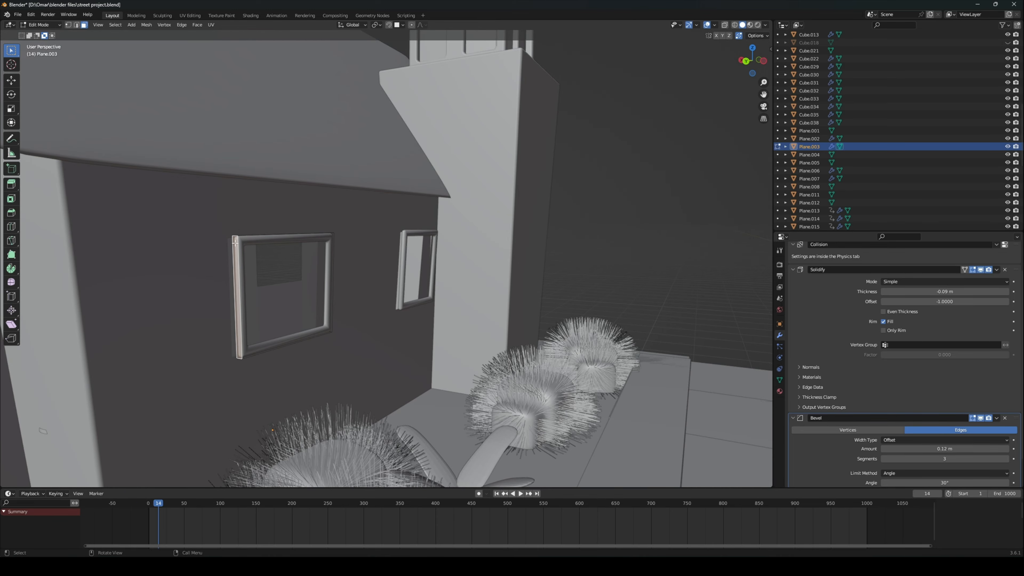
Step: In the left orthographic view, move the selected side face about 0.03 m in Y and -0.02 m in Z, and return to Object Mode
{"action": "left_click", "coordinate": [759, 61]}
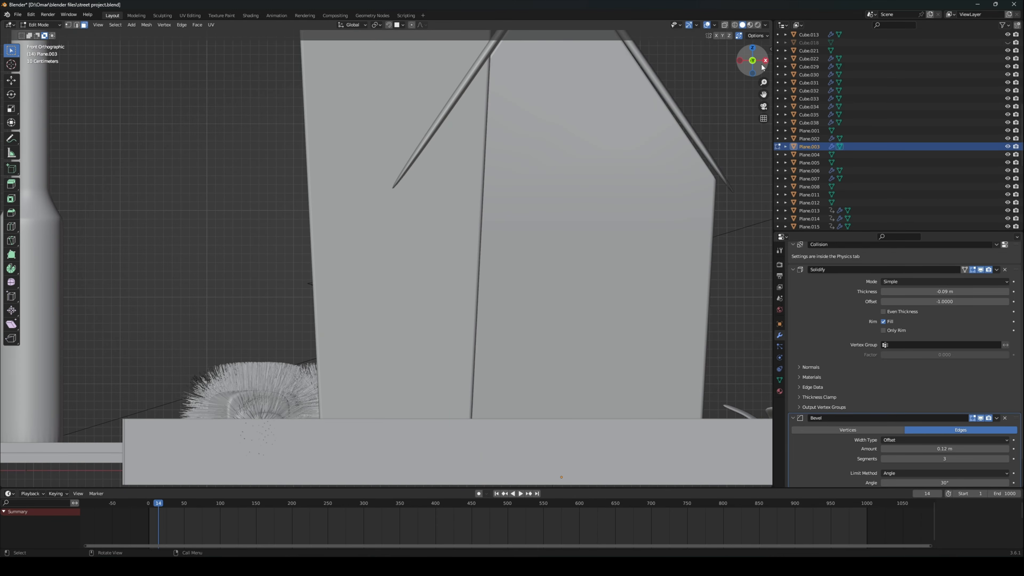
{"action": "middle_click_drag", "start_coordinate": [571, 124], "coordinate": [734, 81]}
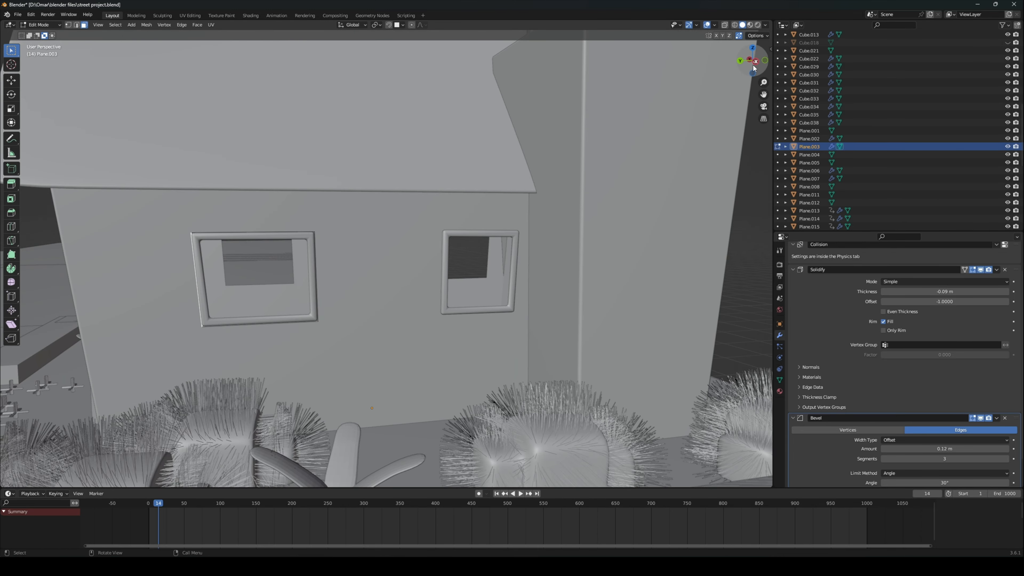
{"action": "left_click", "coordinate": [753, 65]}
{"action": "scroll", "coordinate": [272, 207], "scroll_direction": "up", "scroll_amount": 5}
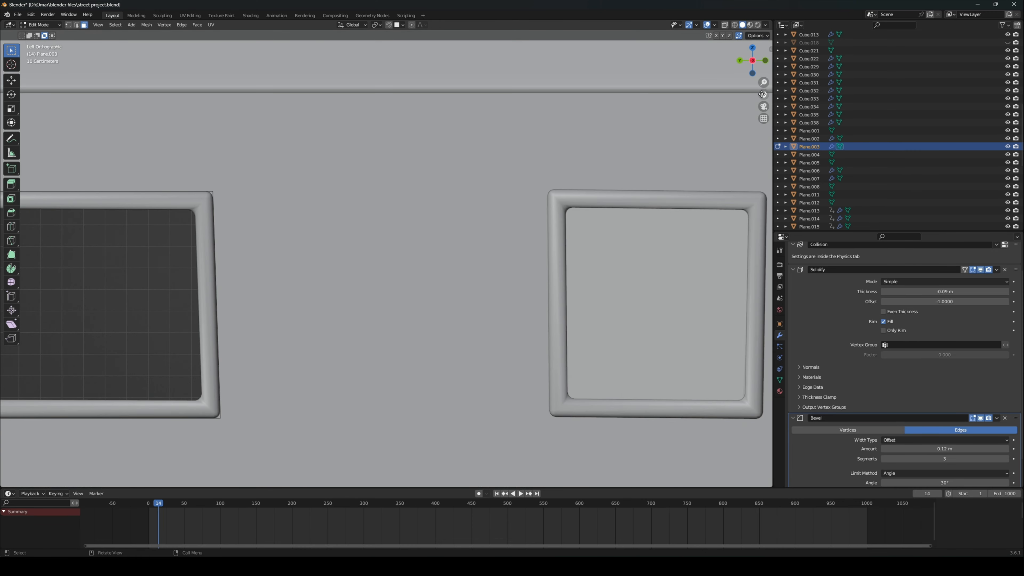
{"action": "left_click_drag", "start_coordinate": [763, 95], "coordinate": [999, 87]}
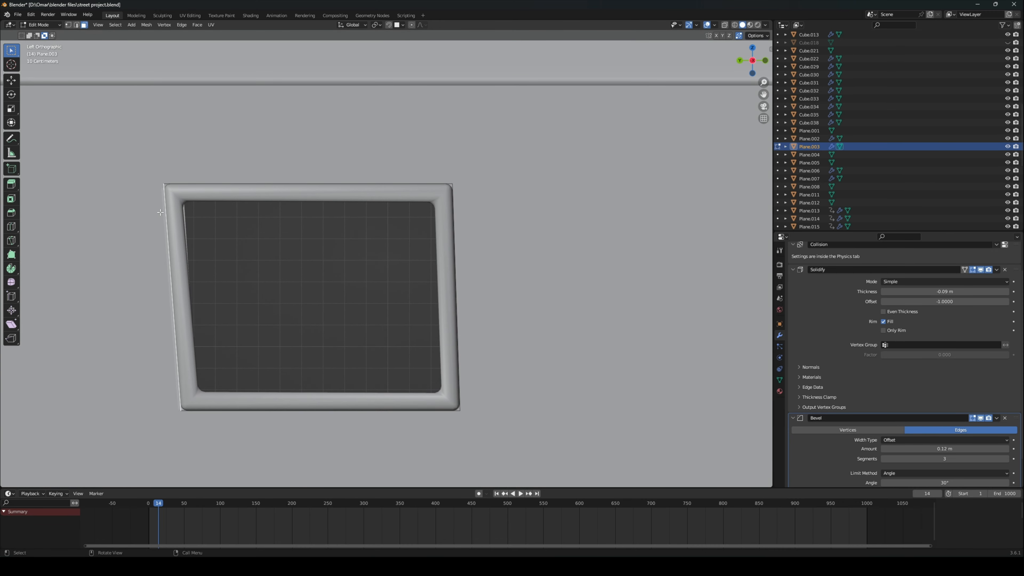
{"action": "key", "text": "g"}
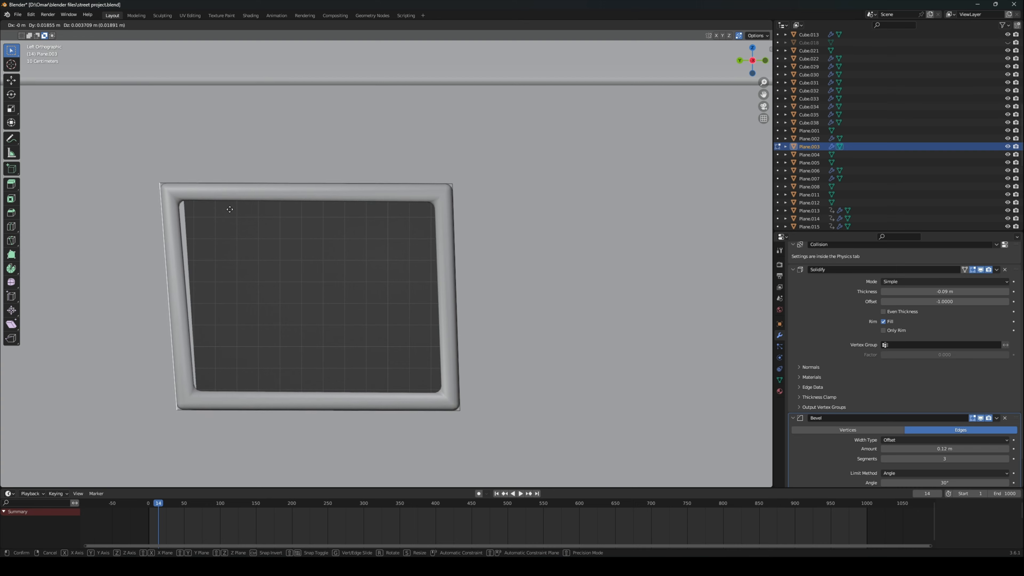
{"action": "left_click", "coordinate": [208, 217]}
{"action": "mouse_move", "coordinate": [208, 217]}
{"action": "middle_mouse_down"}
{"action": "mouse_move", "coordinate": [193, 228]}
{"action": "mouse_move", "coordinate": [229, 229]}
{"action": "mouse_move", "coordinate": [197, 229]}
{"action": "middle_mouse_up"}
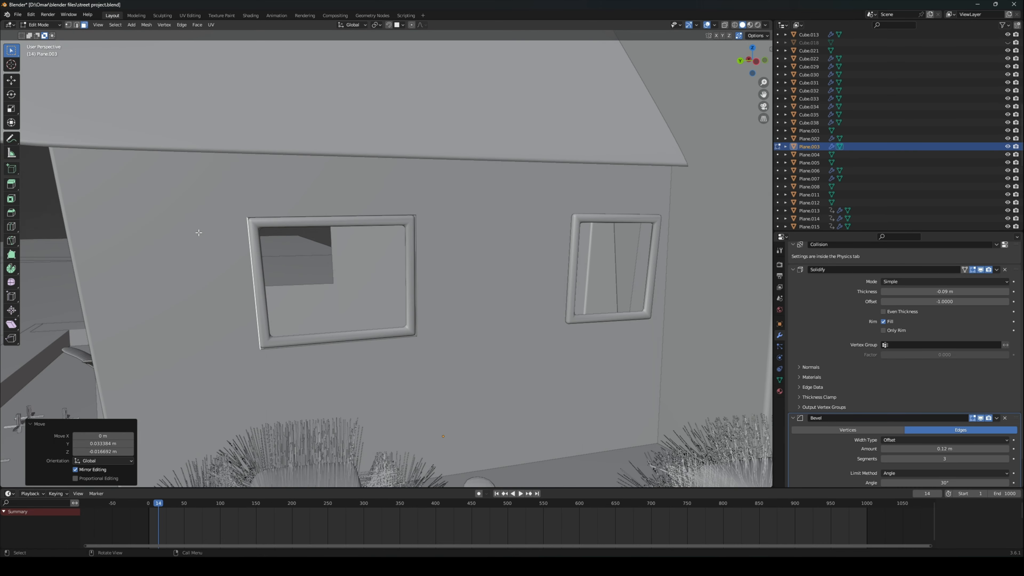
{"action": "left_click", "coordinate": [253, 230]}
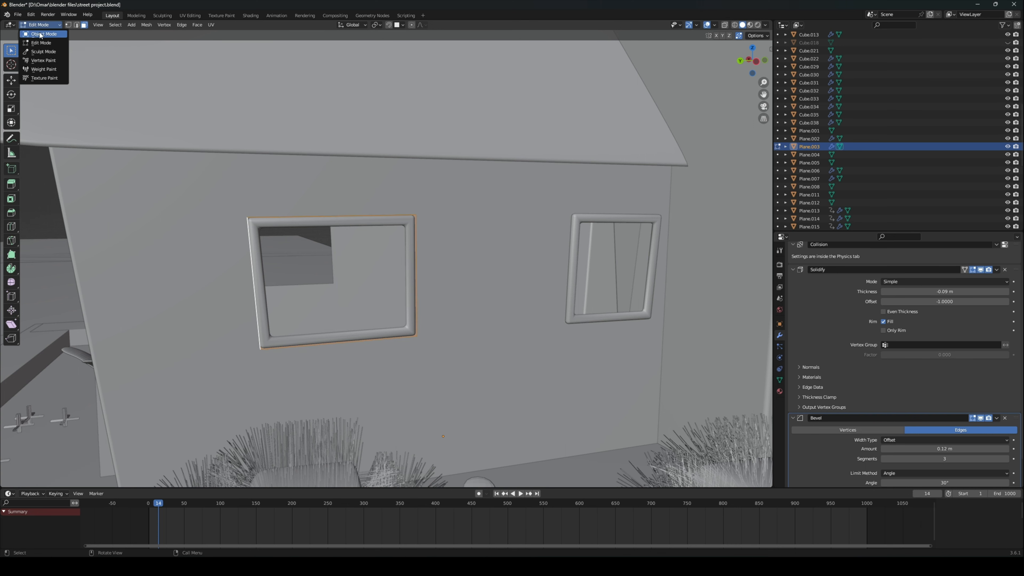
{"action": "key", "text": "Tab"}
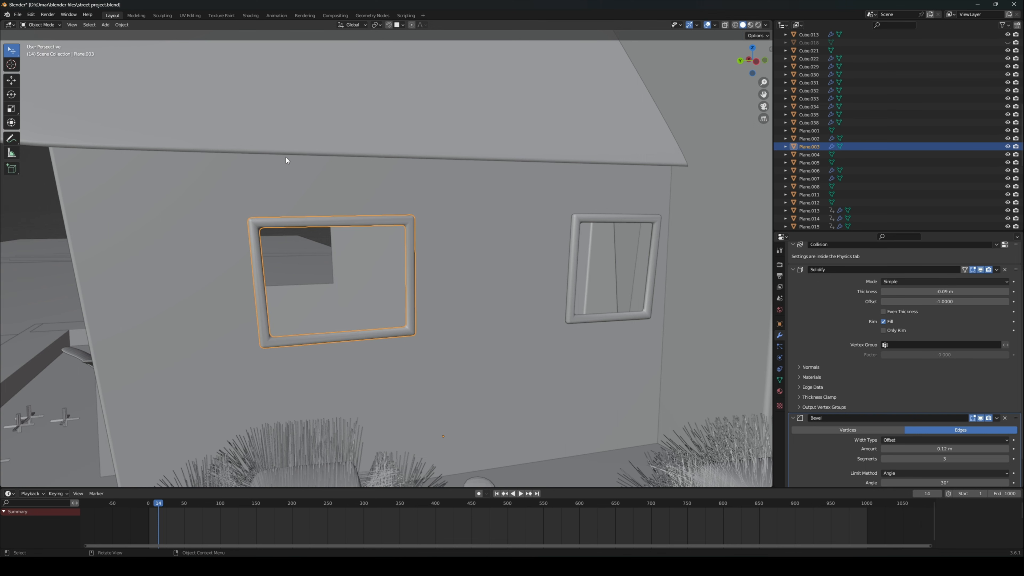
{"action": "middle_click_drag", "start_coordinate": [285, 157], "coordinate": [413, 166]}
{"action": "scroll", "coordinate": [403, 167], "scroll_direction": "down", "scroll_amount": 5}
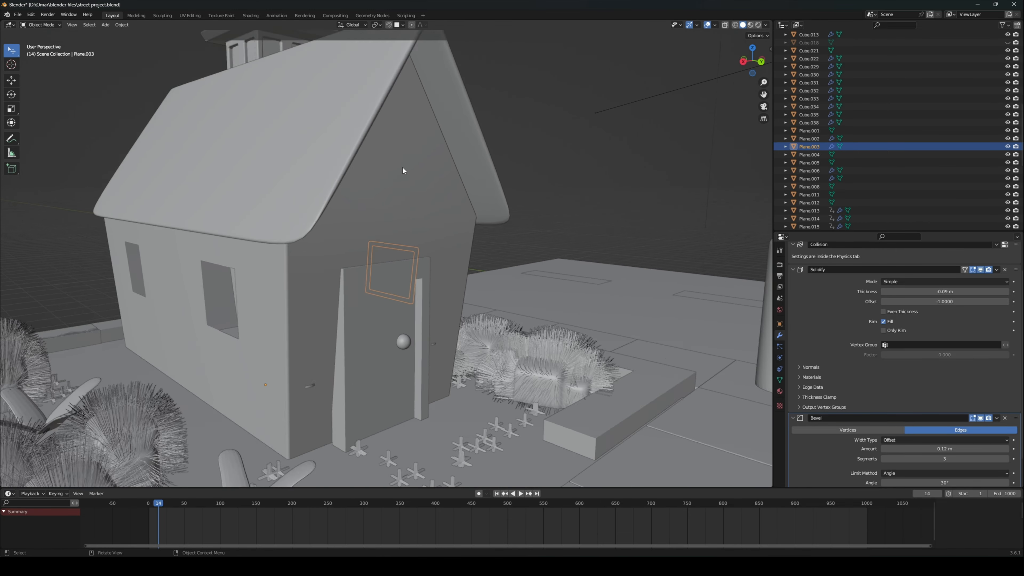
{"action": "scroll", "coordinate": [402, 167], "scroll_direction": "down", "scroll_amount": 3}
{"action": "left_click", "coordinate": [403, 167]}
{"action": "key", "text": "g"}
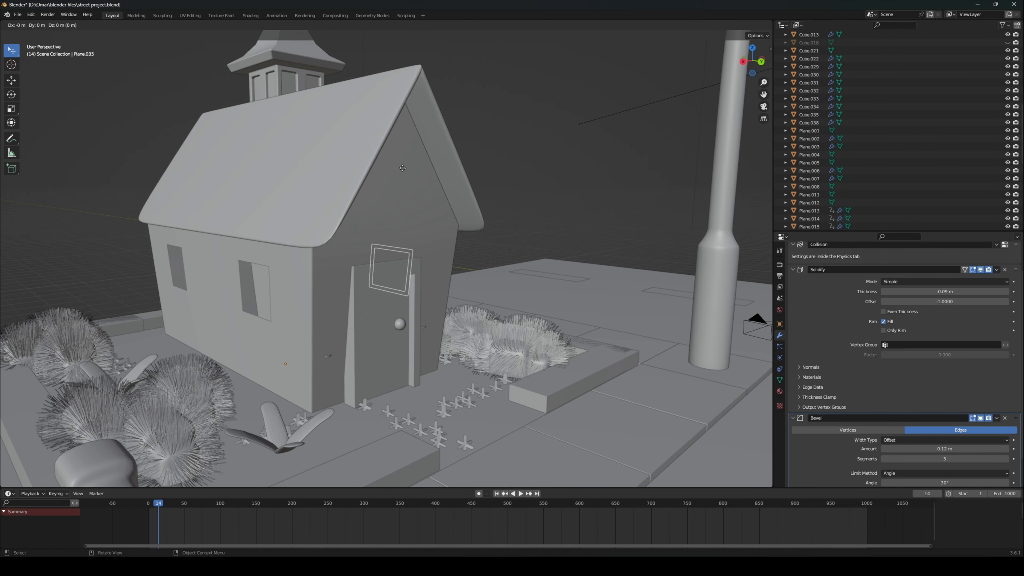
{"action": "left_click", "coordinate": [406, 189]}
{"action": "key", "text": "ctrl+z"}
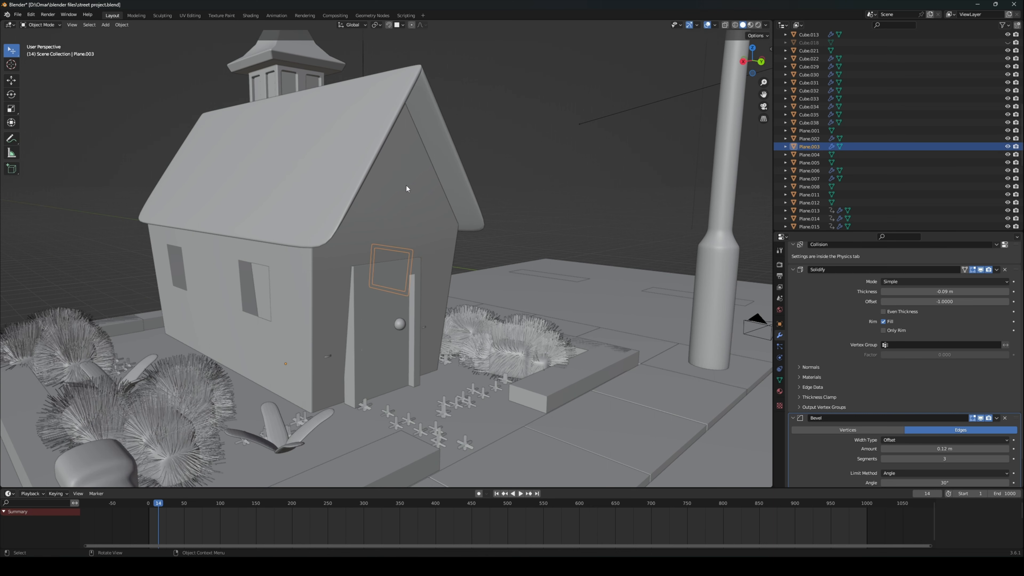
{"action": "key", "text": "g"}
{"action": "key", "text": "x"}
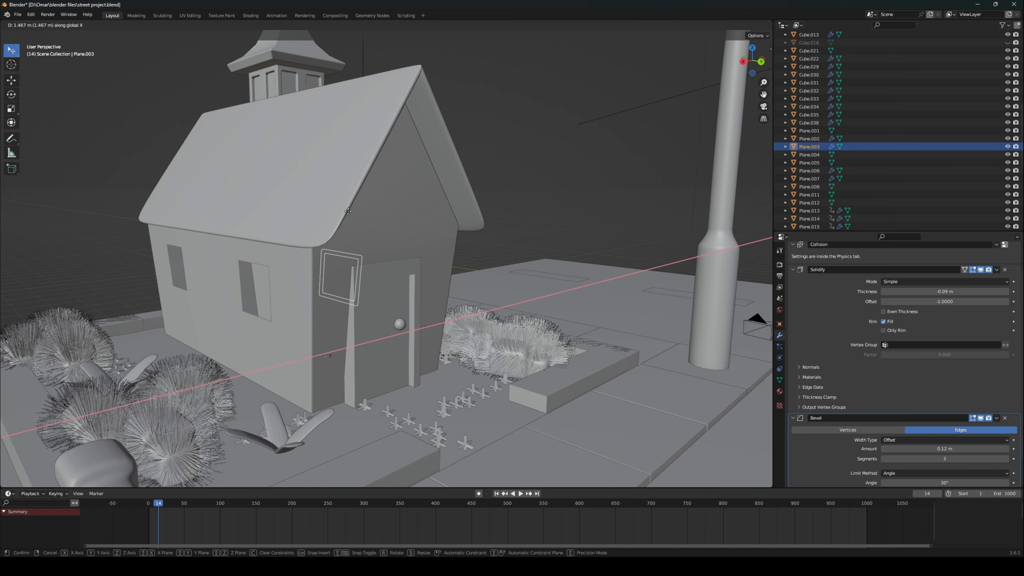
{"action": "left_click", "coordinate": [262, 242]}
Step: Duplicate the first window's frame about 3.5 m along global X onto the opposite side wall's opening nearest the door, and deselect it
{"action": "middle_click_drag", "start_coordinate": [262, 241], "coordinate": [289, 247]}
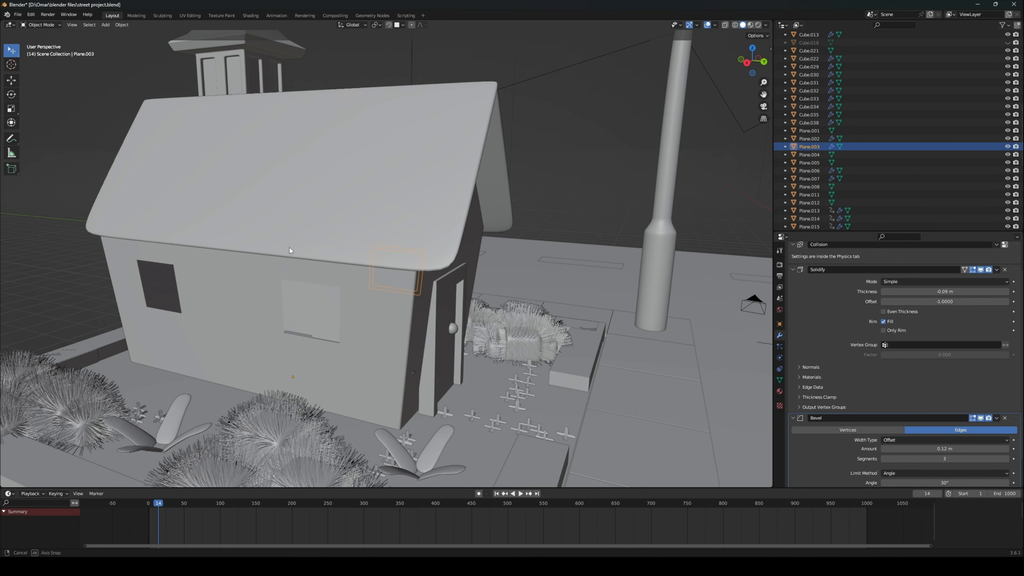
{"action": "key", "text": "shift+d"}
{"action": "key", "text": "x"}
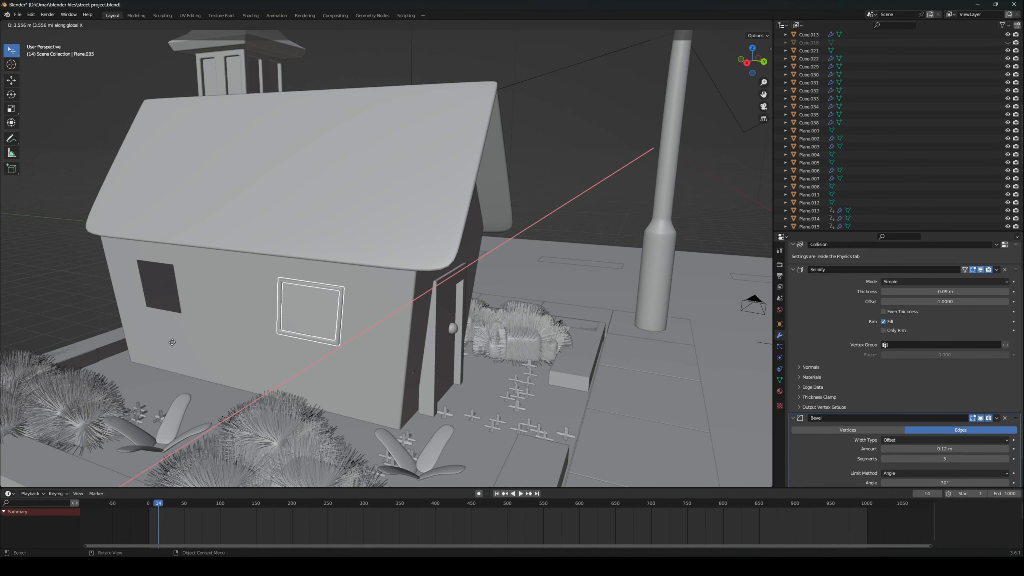
{"action": "left_click", "coordinate": [184, 336]}
{"action": "key", "text": "alt+a"}
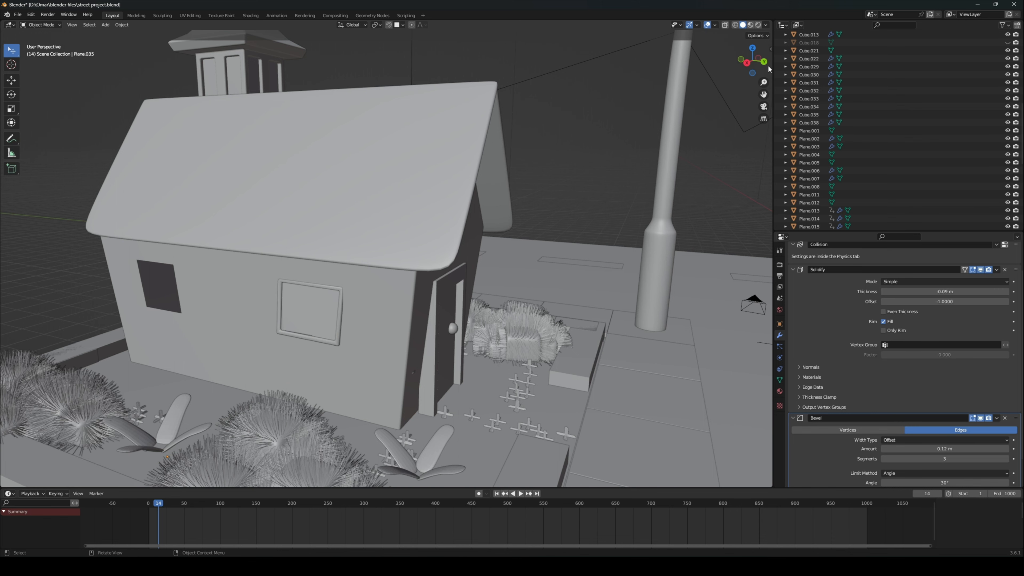
Step: In the back orthographic view, tilt the new frame toward the wall's slope and move it about -0.36 m in X and -0.23 m in Z
{"action": "left_click", "coordinate": [764, 62]}
{"action": "scroll", "coordinate": [440, 270], "scroll_direction": "up", "scroll_amount": 6}
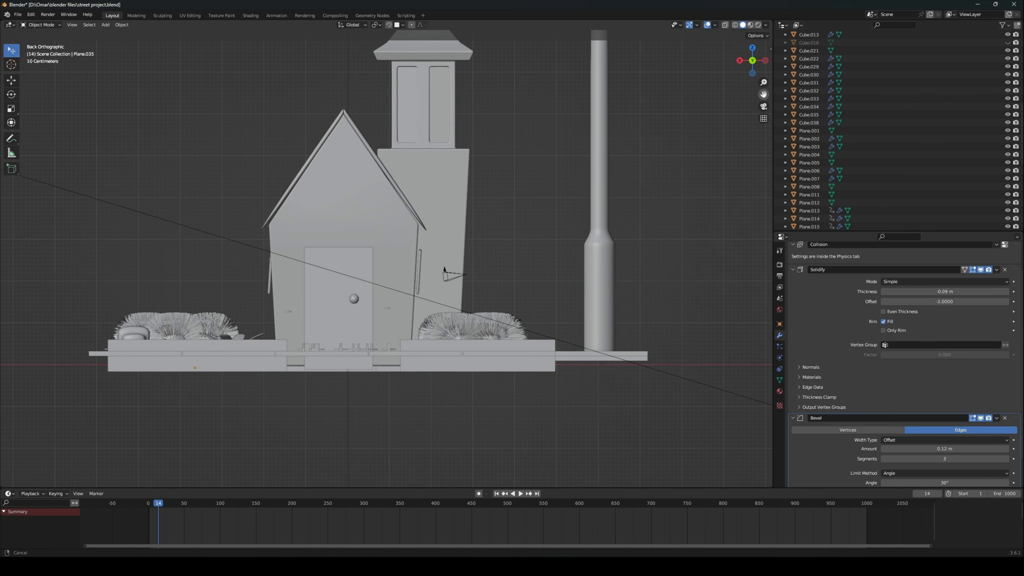
{"action": "left_click", "coordinate": [442, 378]}
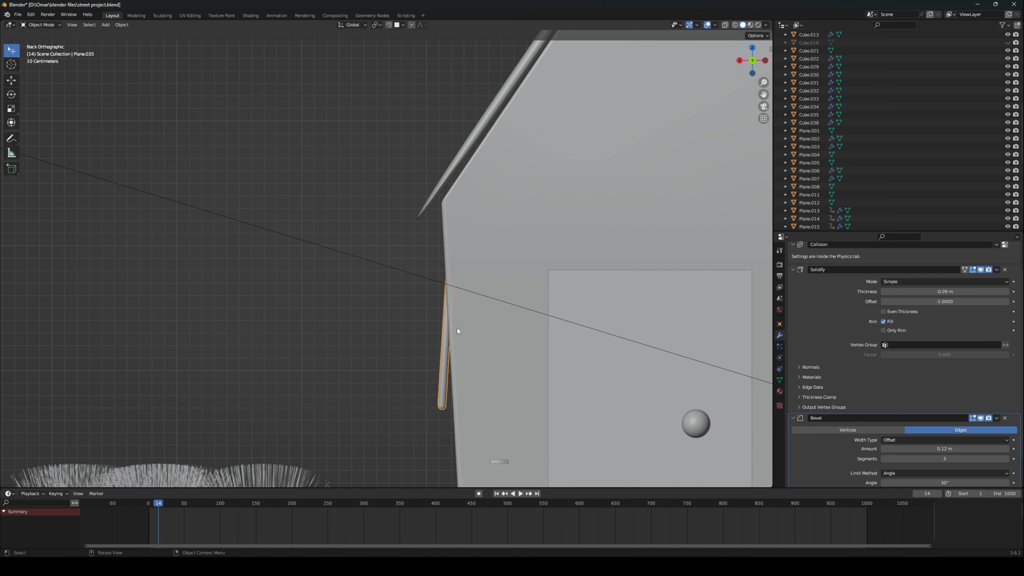
{"action": "key", "text": "r"}
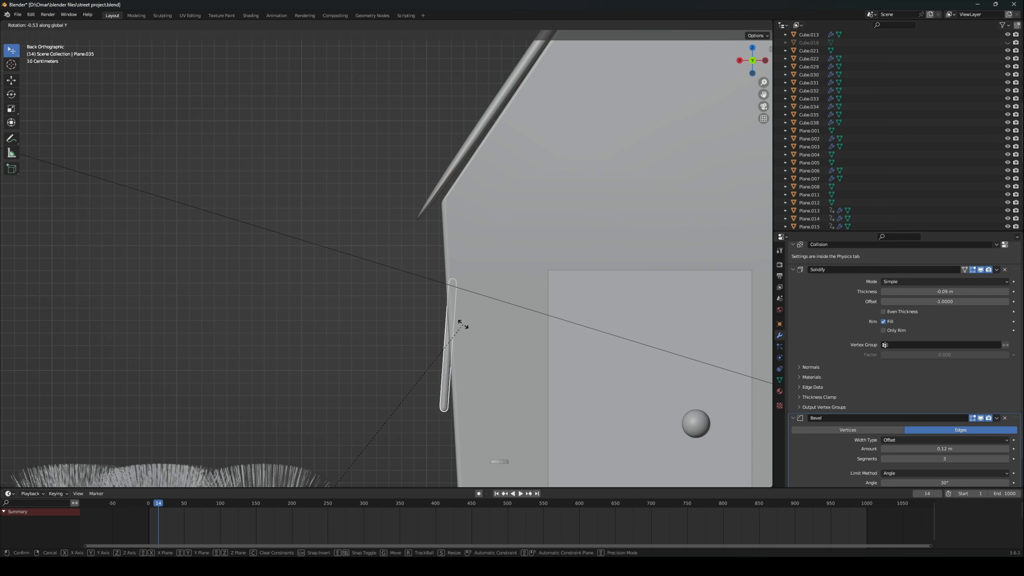
{"action": "left_click", "coordinate": [406, 309]}
{"action": "key", "text": "g"}
{"action": "left_click", "coordinate": [450, 338]}
Step: Refine the new frame's tilt by about -2° around Y and move it about 0.06 m in X to sit against the wall
{"action": "key", "text": "r"}
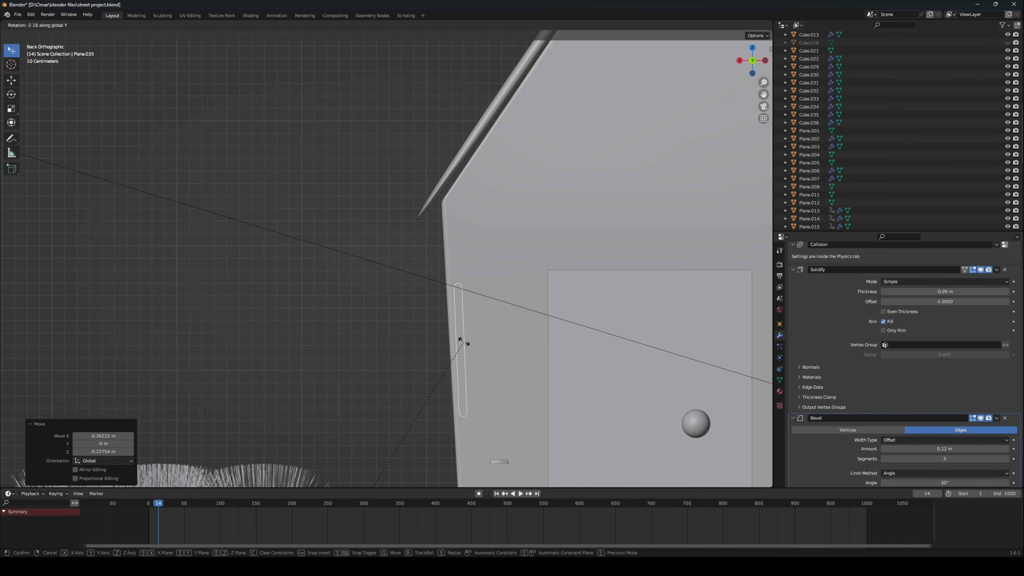
{"action": "left_click", "coordinate": [460, 341]}
{"action": "key", "text": "g"}
{"action": "left_click", "coordinate": [452, 337]}
Step: In the right orthographic view, nudge the new frame about 0.01 m up in Z against the opening
{"action": "middle_click_drag", "start_coordinate": [451, 337], "coordinate": [515, 339]}
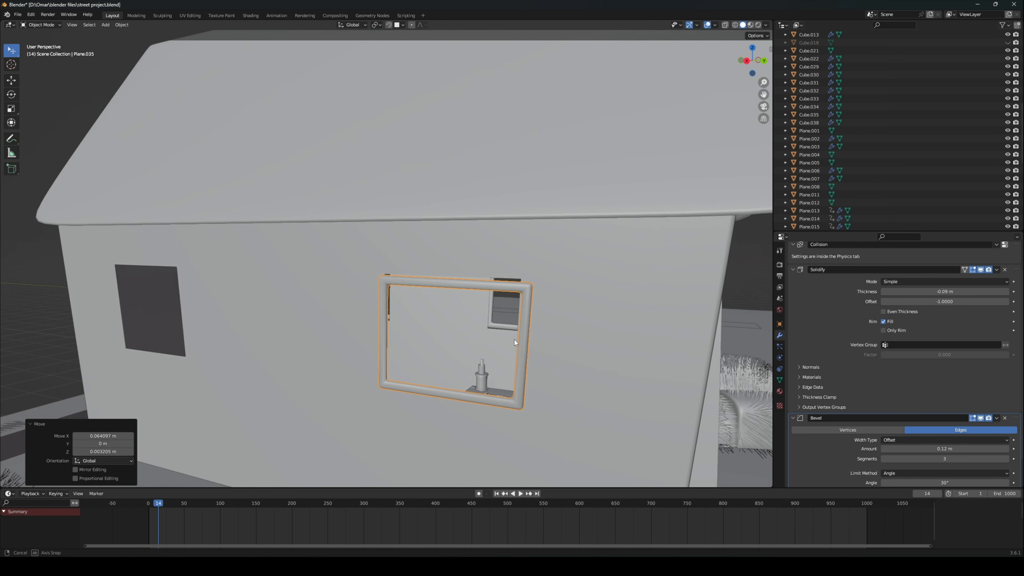
{"action": "left_click", "coordinate": [747, 61]}
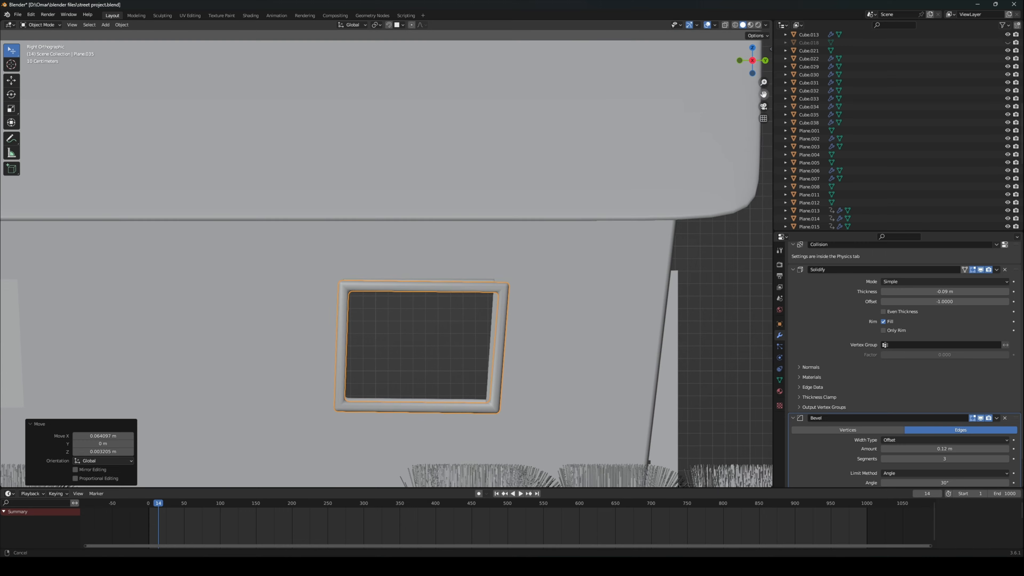
{"action": "scroll", "coordinate": [471, 228], "scroll_direction": "up", "scroll_amount": 3}
{"action": "left_click_drag", "start_coordinate": [752, 87], "coordinate": [777, 37]}
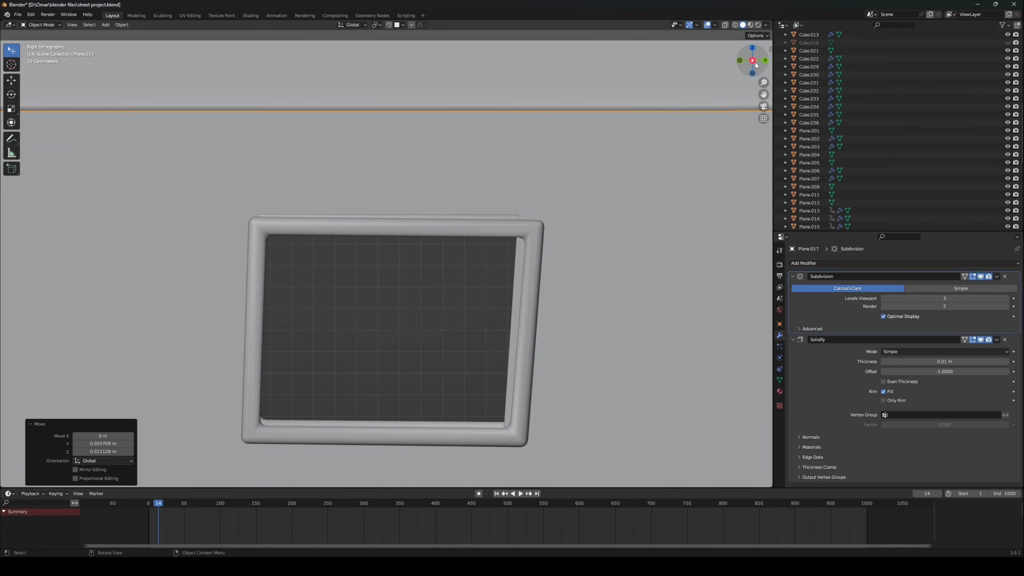
Step: Enter Edit Mode on the new frame and select its outer side face nearest the door
{"action": "left_click", "coordinate": [310, 227]}
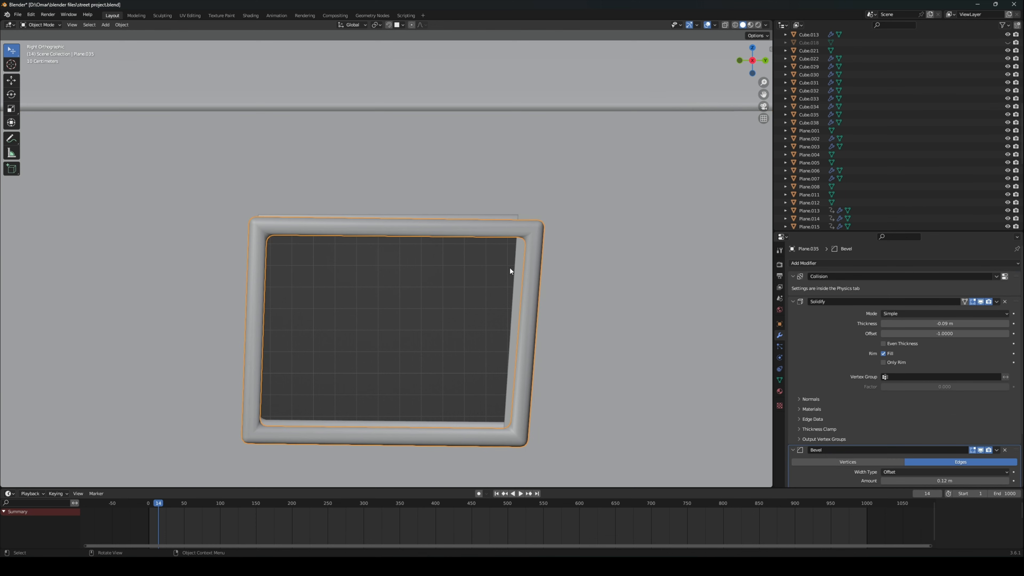
{"action": "left_click", "coordinate": [32, 24]}
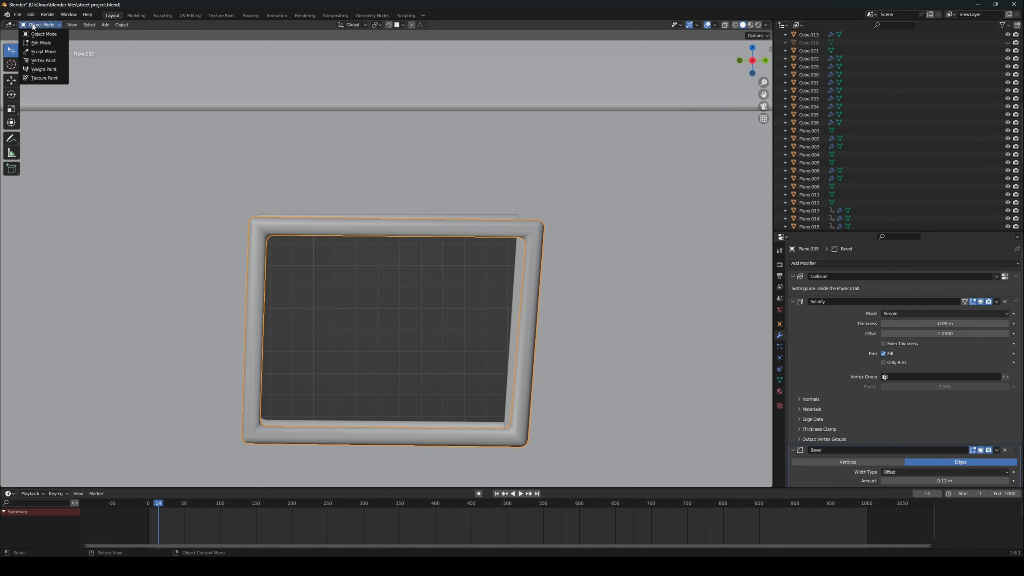
{"action": "left_click", "coordinate": [36, 41]}
{"action": "scroll", "coordinate": [271, 174], "scroll_direction": "down", "scroll_amount": 2}
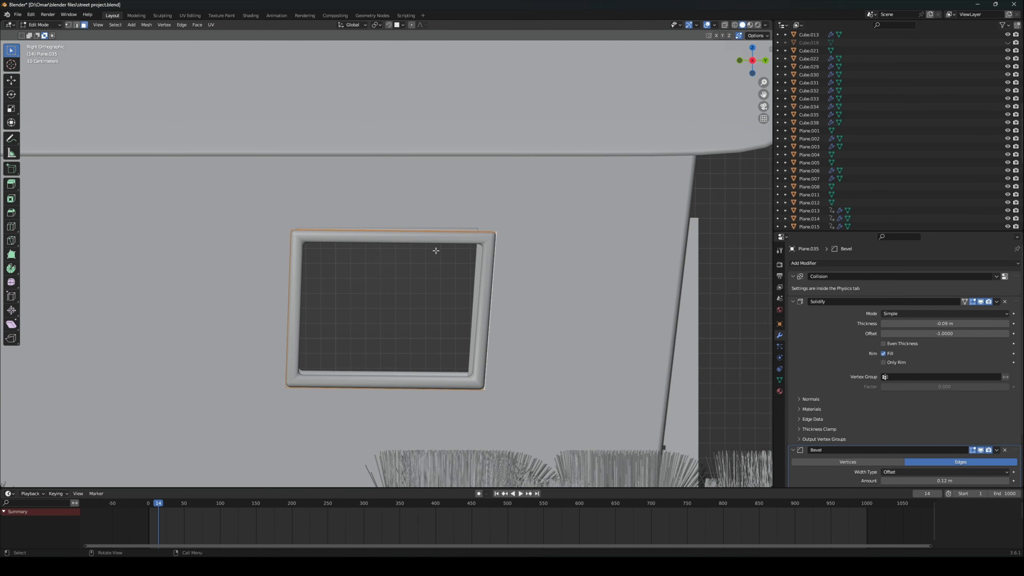
{"action": "left_click", "coordinate": [495, 264]}
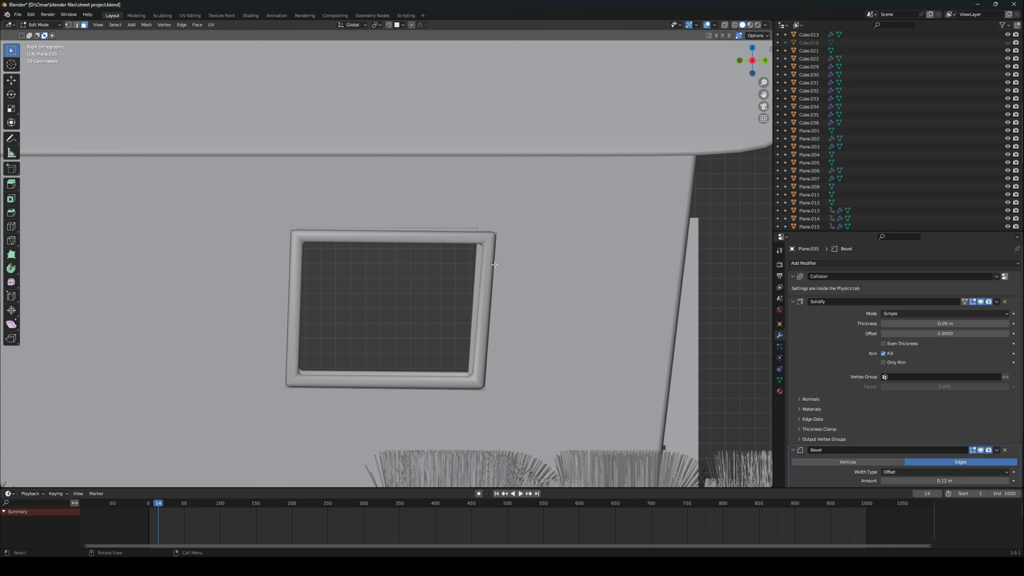
{"action": "middle_click_drag", "start_coordinate": [484, 236], "coordinate": [516, 246]}
{"action": "left_click", "coordinate": [518, 247]}
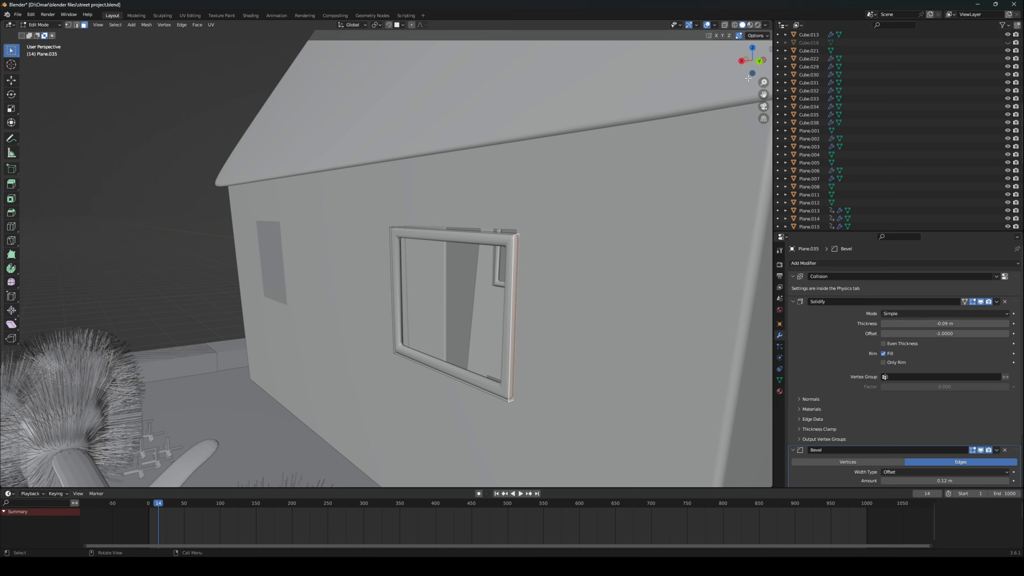
Step: In the right orthographic view, move the selected side face about -0.08 m in Y to match the opening's edge
{"action": "left_click", "coordinate": [742, 62]}
{"action": "key", "text": "g"}
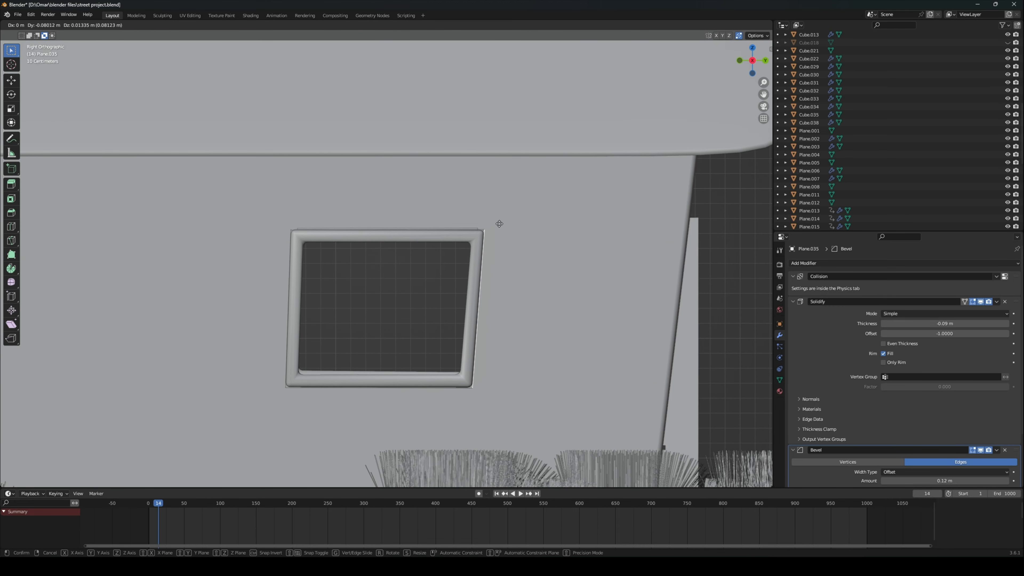
{"action": "left_click", "coordinate": [463, 235]}
Step: Select the frame's top face and raise it to the opening's upper edge, correcting it by about -0.02 m in Z
{"action": "left_click", "coordinate": [449, 229]}
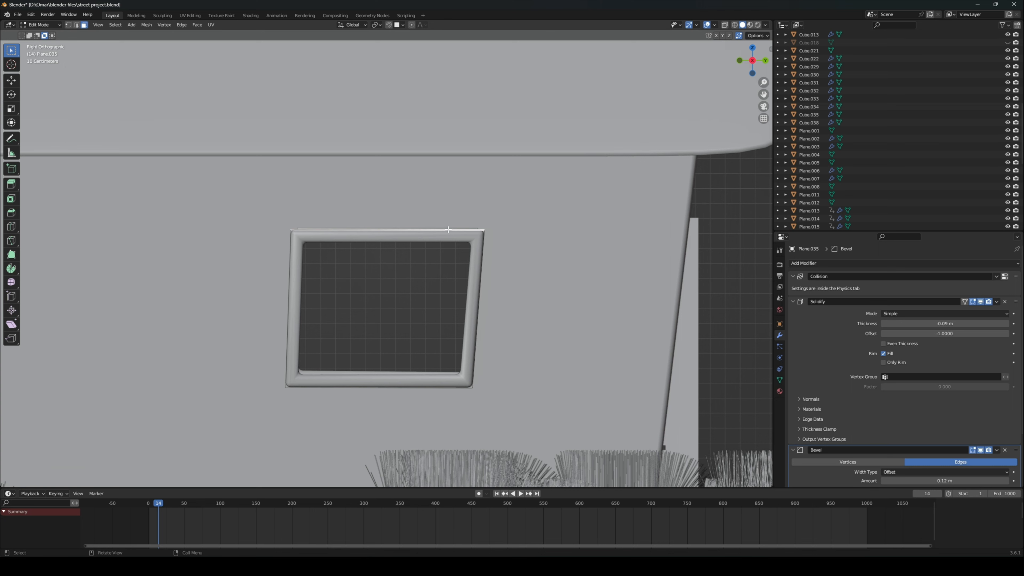
{"action": "key", "text": "g"}
{"action": "left_click", "coordinate": [449, 227]}
{"action": "key", "text": "g"}
{"action": "left_click", "coordinate": [450, 233]}
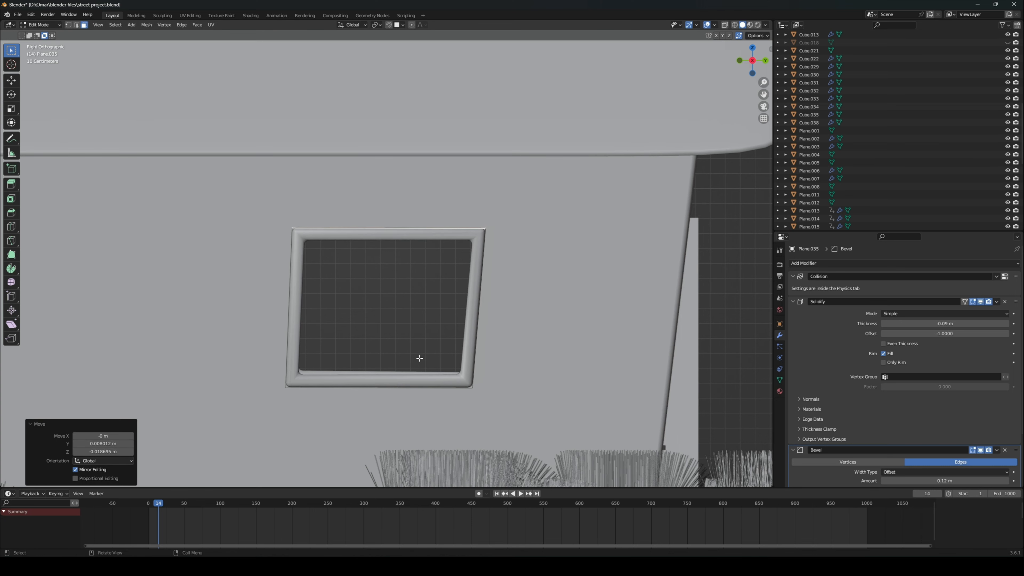
Step: In the right orthographic view, rotate the frame's side face nearest the door about -3.6° and shift it about 0.01 m in Y
{"action": "left_click", "coordinate": [386, 387]}
{"action": "middle_click_drag", "start_coordinate": [385, 383], "coordinate": [514, 334]}
{"action": "left_click", "coordinate": [504, 339]}
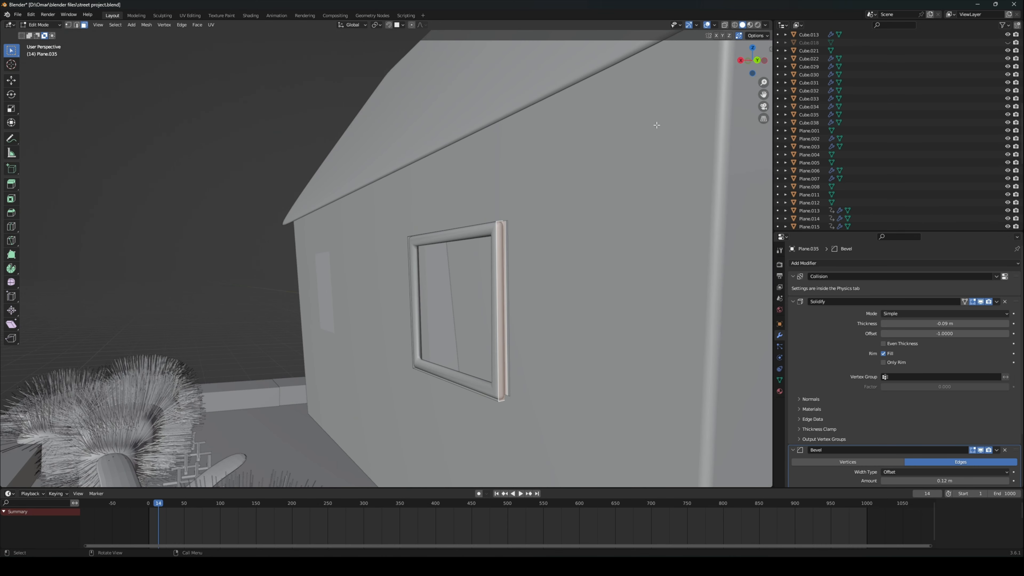
{"action": "left_click", "coordinate": [740, 62]}
{"action": "key", "text": "r"}
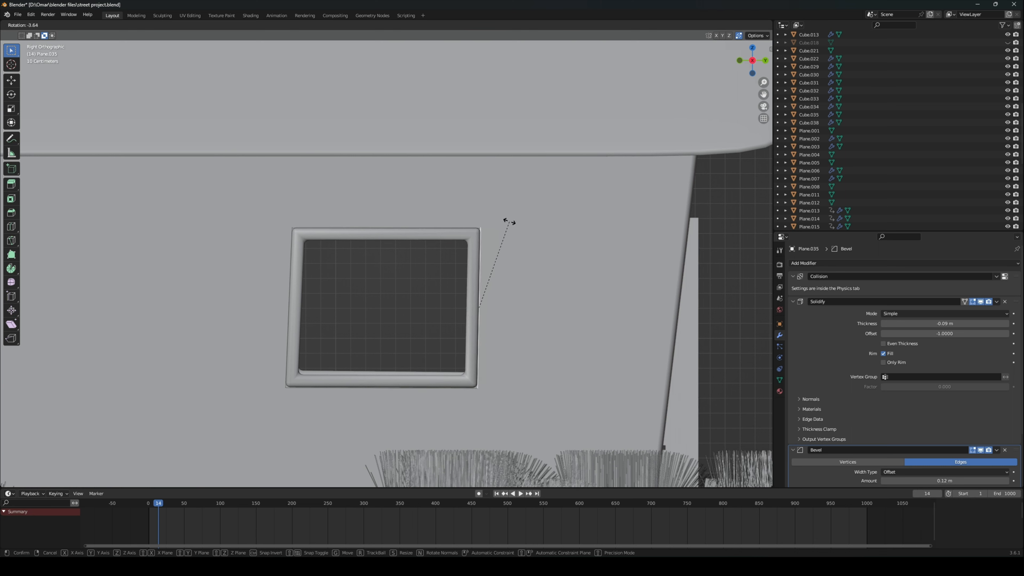
{"action": "left_click", "coordinate": [509, 221]}
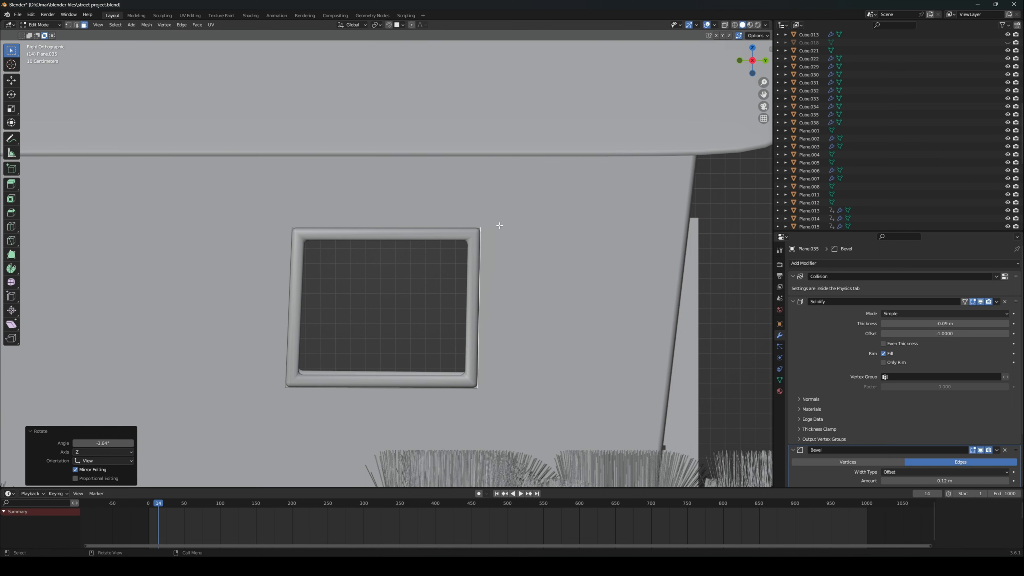
{"action": "key", "text": "g"}
{"action": "key", "text": "y"}
{"action": "left_click", "coordinate": [501, 224]}
Step: Rotate the frame's opposite side face slightly, about -1.2°, and move it about 0.01 m in Y to match the opening
{"action": "middle_click_drag", "start_coordinate": [533, 194], "coordinate": [573, 195]}
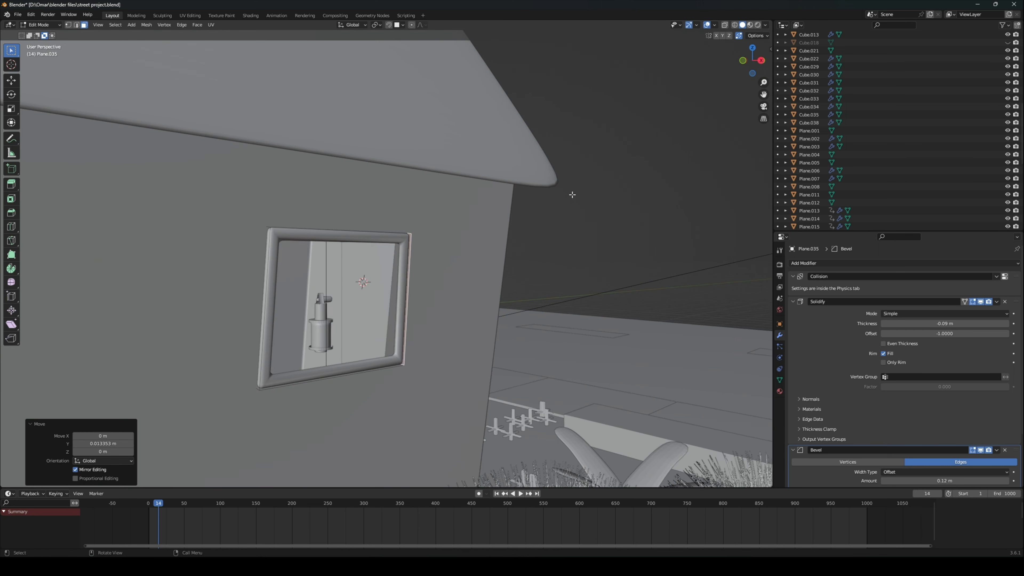
{"action": "left_click", "coordinate": [270, 267]}
{"action": "left_click", "coordinate": [761, 60]}
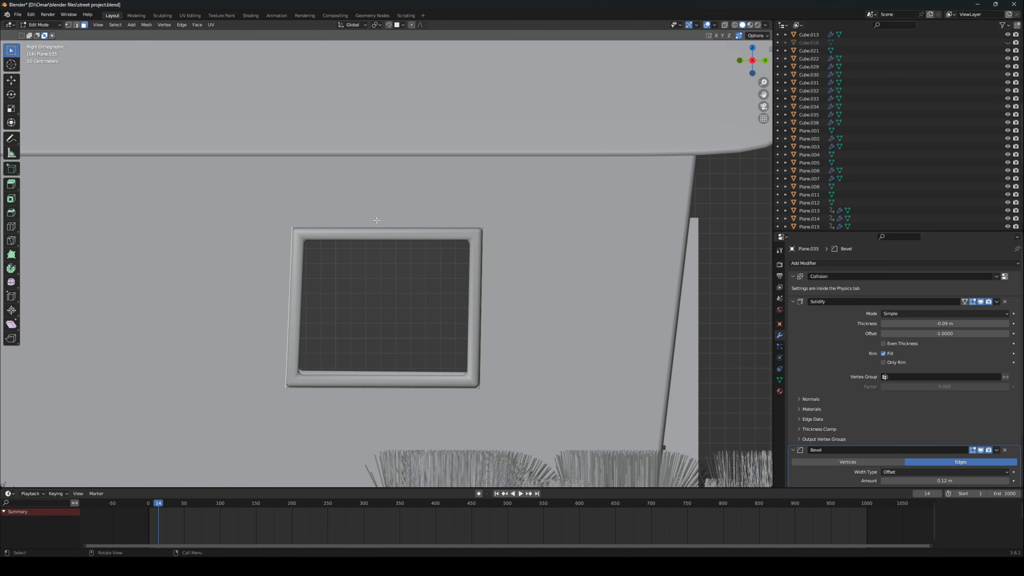
{"action": "key", "text": "r"}
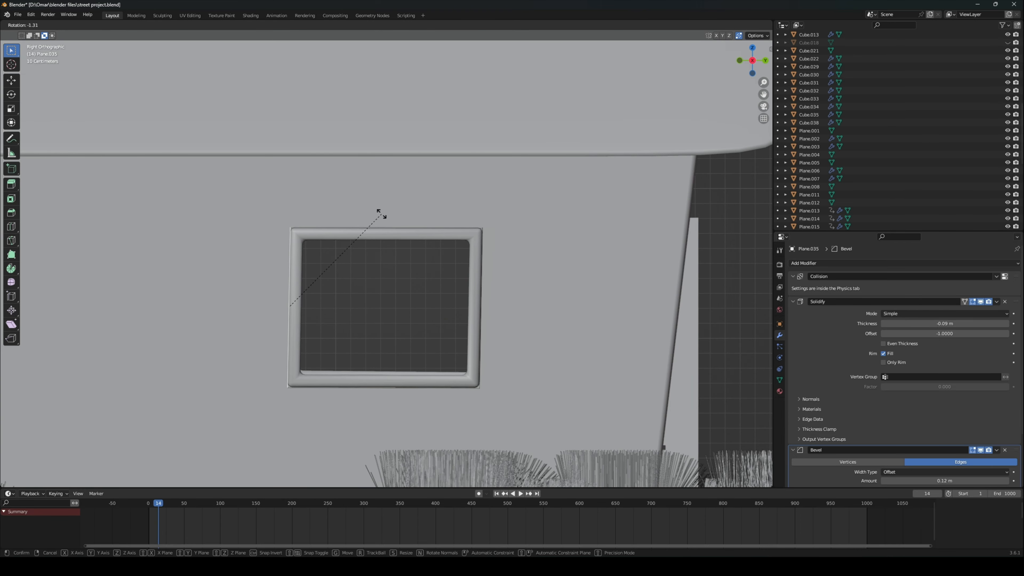
{"action": "left_click", "coordinate": [382, 214]}
{"action": "key", "text": "g"}
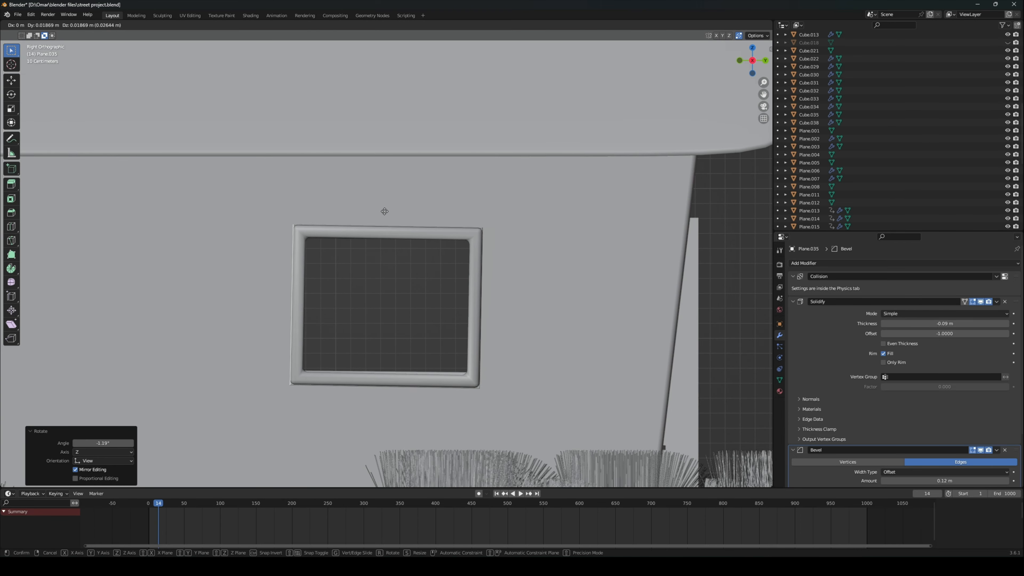
{"action": "left_click", "coordinate": [382, 214]}
Step: Return to Object Mode and duplicate the finished frame about -3.75 m along Y onto the wall's other window opening
{"action": "middle_click_drag", "start_coordinate": [382, 213], "coordinate": [347, 353]}
{"action": "middle_click_drag", "start_coordinate": [321, 389], "coordinate": [278, 426]}
{"action": "scroll", "coordinate": [305, 413], "scroll_direction": "down", "scroll_amount": 1}
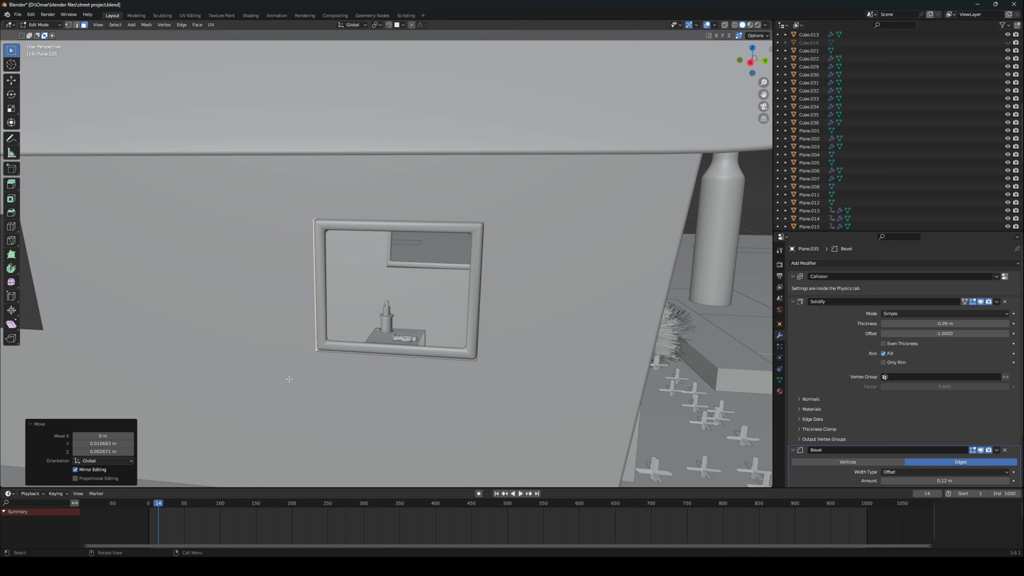
{"action": "left_click", "coordinate": [40, 24]}
{"action": "left_click", "coordinate": [40, 36]}
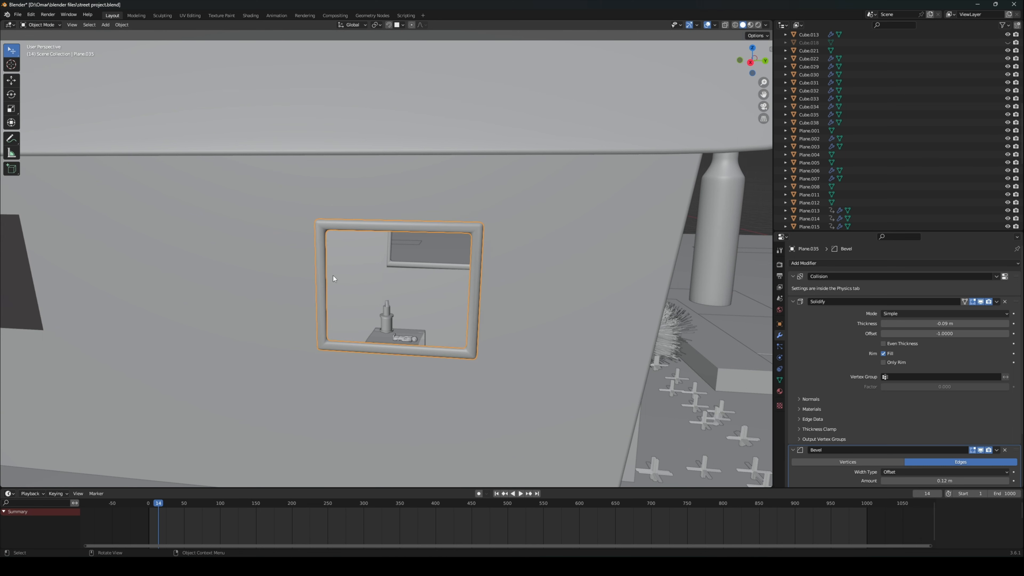
{"action": "scroll", "coordinate": [334, 276], "scroll_direction": "down", "scroll_amount": 1}
{"action": "middle_click_drag", "start_coordinate": [335, 275], "coordinate": [351, 269]}
{"action": "scroll", "coordinate": [351, 270], "scroll_direction": "down", "scroll_amount": 1}
{"action": "key", "text": "shift+d"}
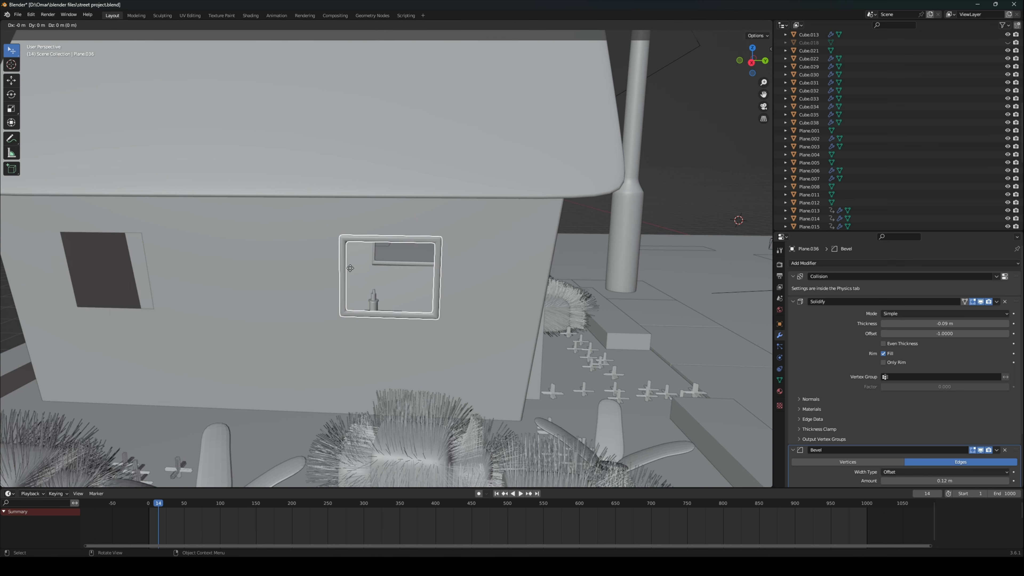
{"action": "key", "text": "y"}
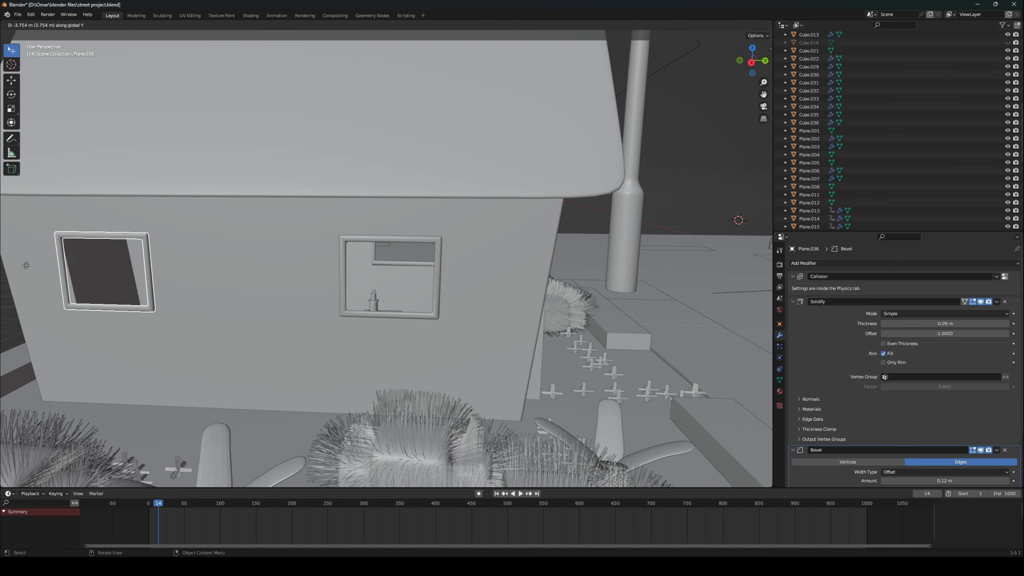
{"action": "left_click", "coordinate": [52, 261]}
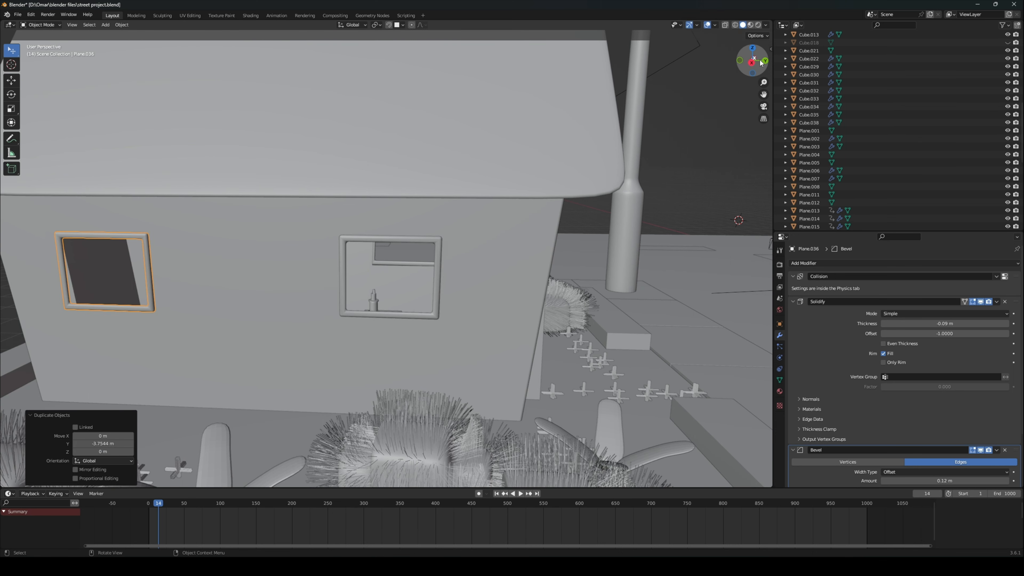
Step: Enter Edit Mode on the duplicated frame and rotate its outer side face about -2.7° in the right orthographic view
{"action": "left_click", "coordinate": [752, 62]}
{"action": "middle_click_drag", "start_coordinate": [322, 217], "coordinate": [627, 212], "text": "shift"}
{"action": "scroll", "coordinate": [440, 267], "scroll_direction": "up", "scroll_amount": 3}
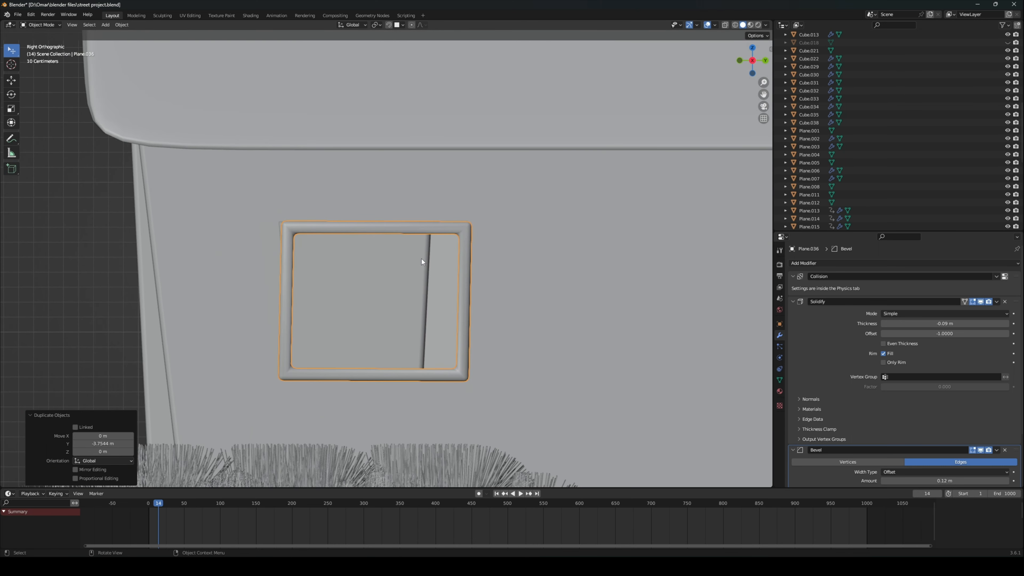
{"action": "scroll", "coordinate": [259, 229], "scroll_direction": "up", "scroll_amount": 1}
{"action": "left_click", "coordinate": [40, 25]}
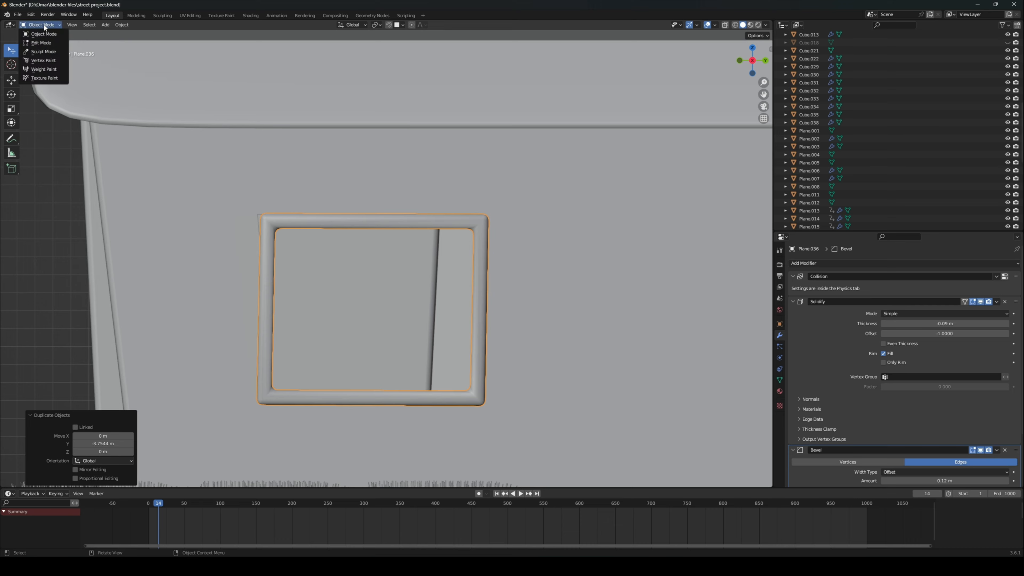
{"action": "left_click", "coordinate": [40, 43]}
{"action": "middle_click_drag", "start_coordinate": [242, 262], "coordinate": [299, 272]}
{"action": "middle_click_drag", "start_coordinate": [388, 187], "coordinate": [295, 222]}
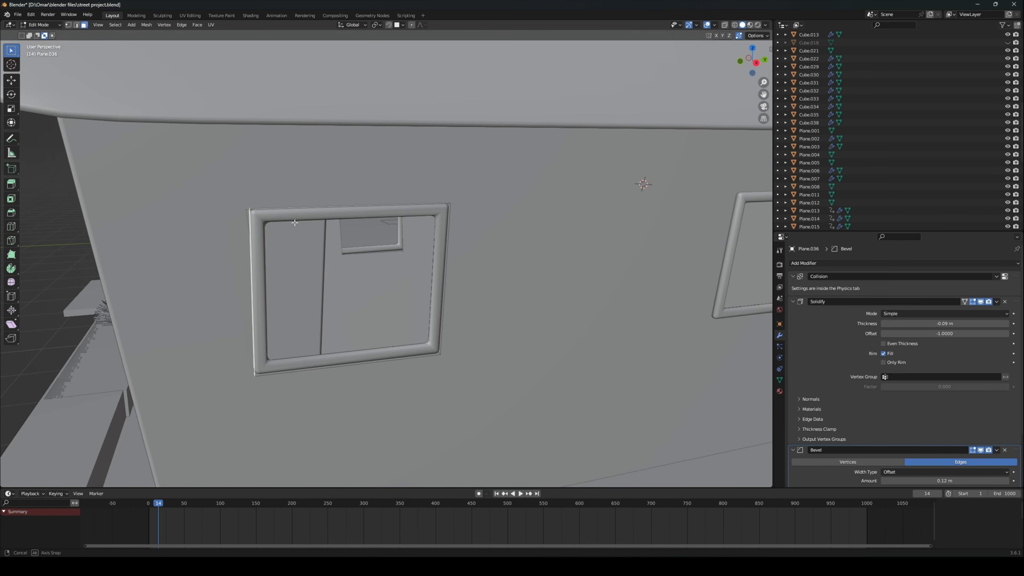
{"action": "left_click", "coordinate": [757, 63]}
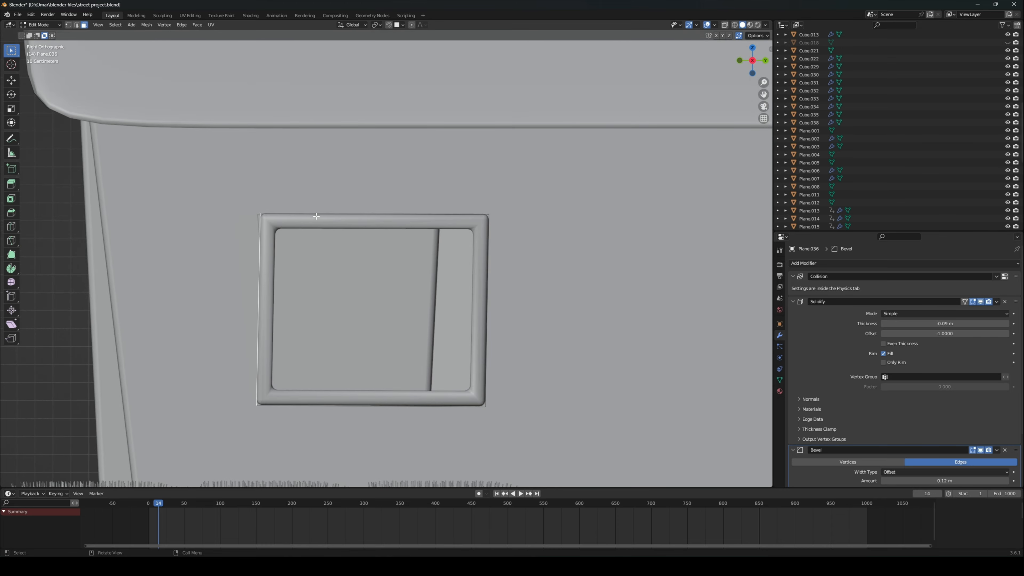
{"action": "key", "text": "r"}
{"action": "left_click", "coordinate": [318, 202]}
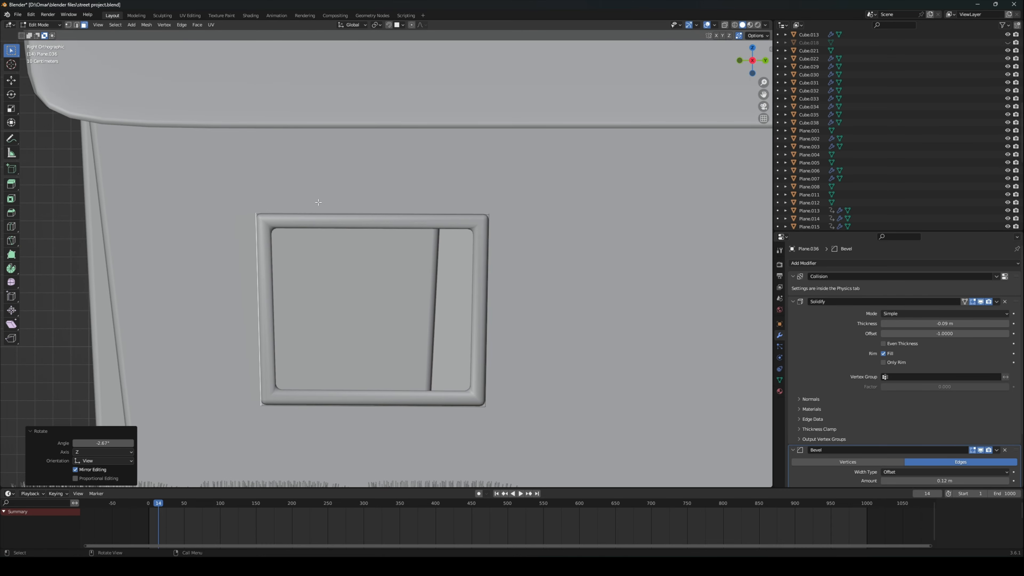
Step: Return to Object Mode and inspect how the frames sit against the tower-side wall of the house
{"action": "middle_click_drag", "start_coordinate": [409, 213], "coordinate": [450, 229]}
{"action": "scroll", "coordinate": [458, 216], "scroll_direction": "up", "scroll_amount": 2}
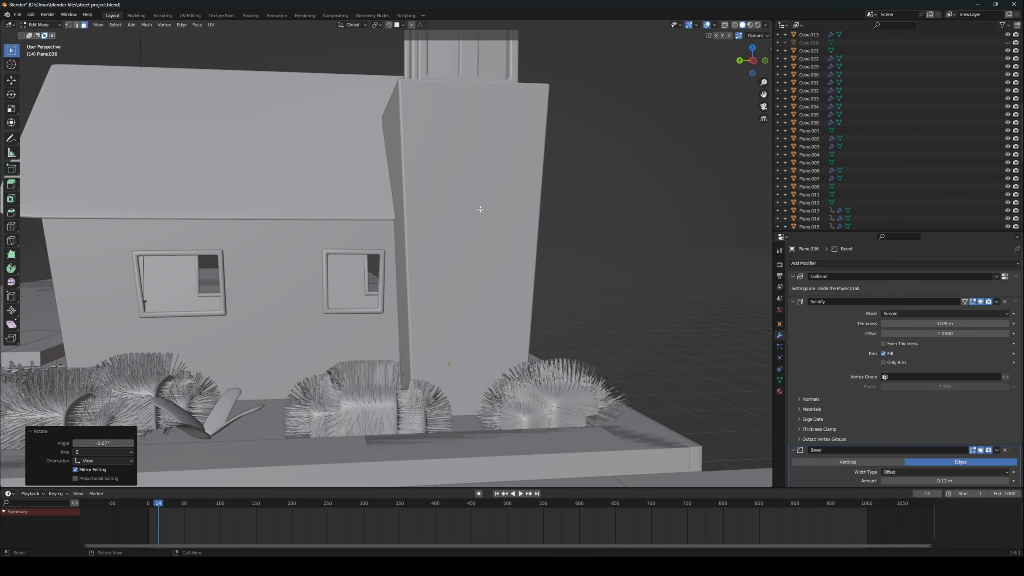
{"action": "left_click_drag", "start_coordinate": [763, 94], "coordinate": [873, 91]}
{"action": "middle_click_drag", "start_coordinate": [343, 204], "coordinate": [413, 213]}
{"action": "left_click", "coordinate": [40, 25]}
{"action": "left_click", "coordinate": [42, 32]}
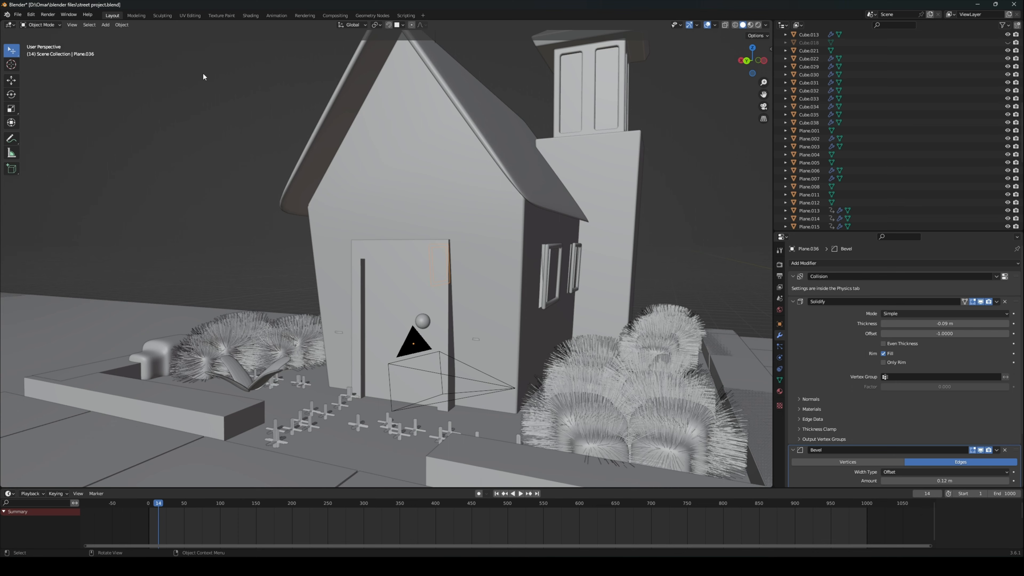
{"action": "scroll", "coordinate": [586, 194], "scroll_direction": "up", "scroll_amount": 6}
{"action": "left_click_drag", "start_coordinate": [752, 90], "coordinate": [747, 94]}
{"action": "key", "text": "ctrl+z"}
{"action": "middle_click_drag", "start_coordinate": [511, 164], "coordinate": [585, 153]}
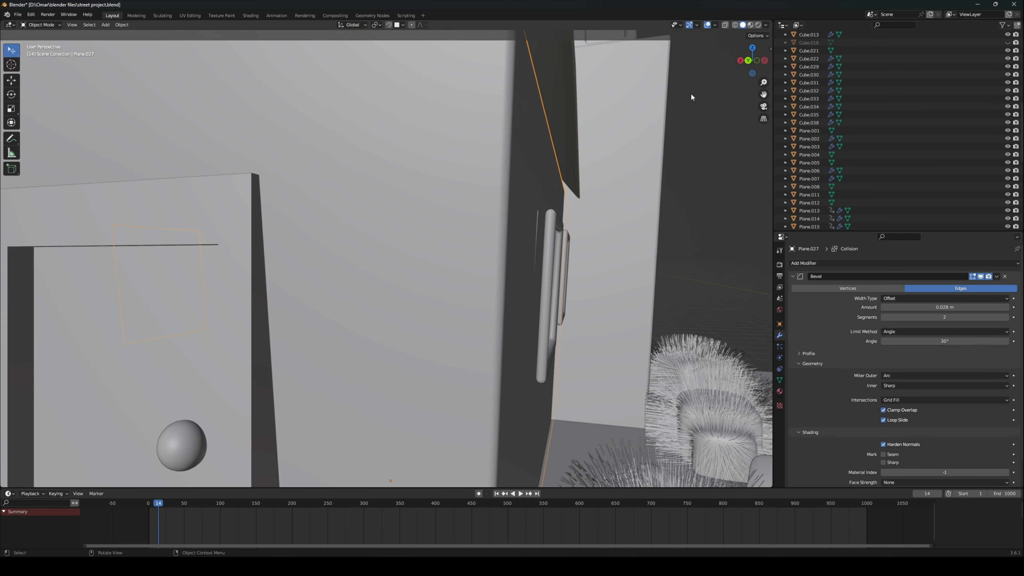
Step: In the back orthographic view, move the tower-side wall's frame nearest the door about 0.07 m along X toward the wall
{"action": "left_click", "coordinate": [751, 60]}
{"action": "left_click_drag", "start_coordinate": [763, 94], "coordinate": [650, 106]}
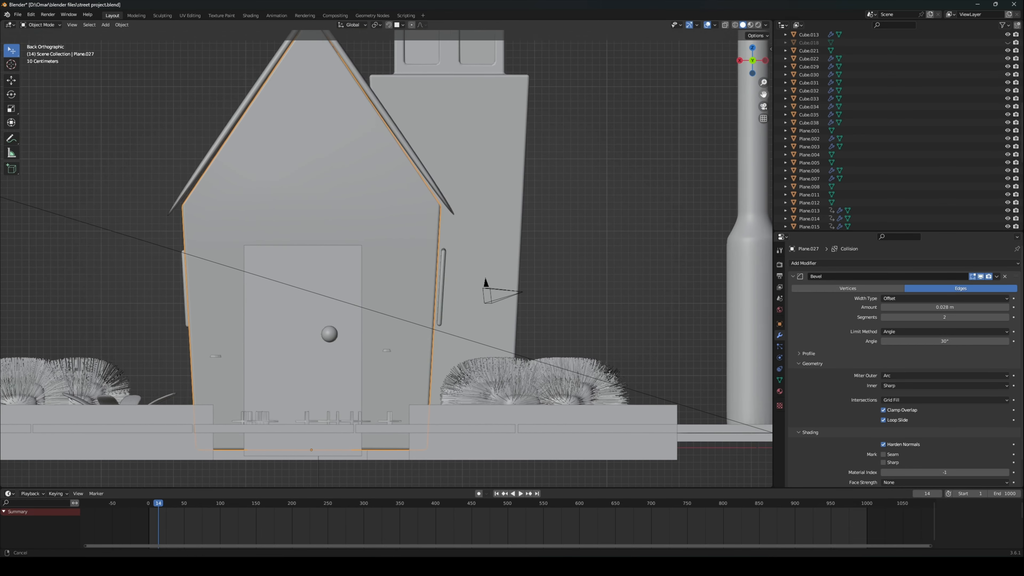
{"action": "scroll", "coordinate": [454, 250], "scroll_direction": "up", "scroll_amount": 3}
{"action": "left_click", "coordinate": [433, 278]}
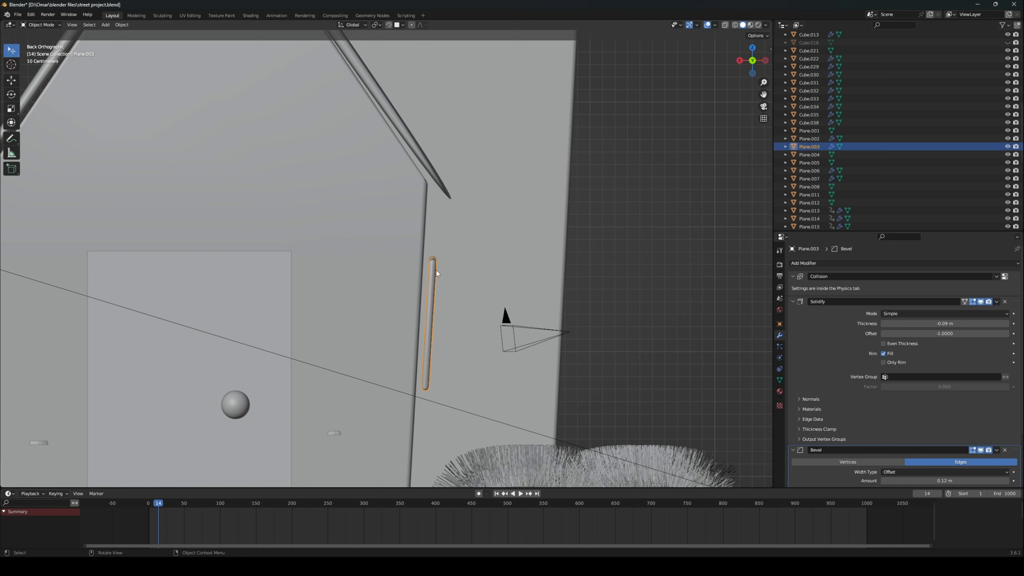
{"action": "key", "text": "shift+d"}
{"action": "key", "text": "x"}
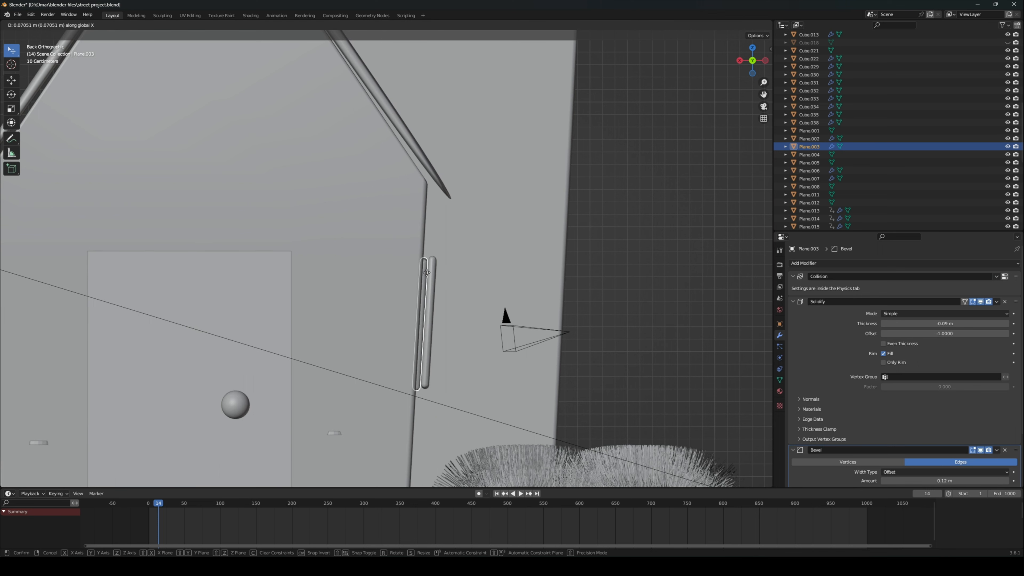
{"action": "left_click", "coordinate": [430, 273]}
Step: Move the window frame nearest the tower about 0.07 m along X so it sits against the wall
{"action": "left_click", "coordinate": [434, 272]}
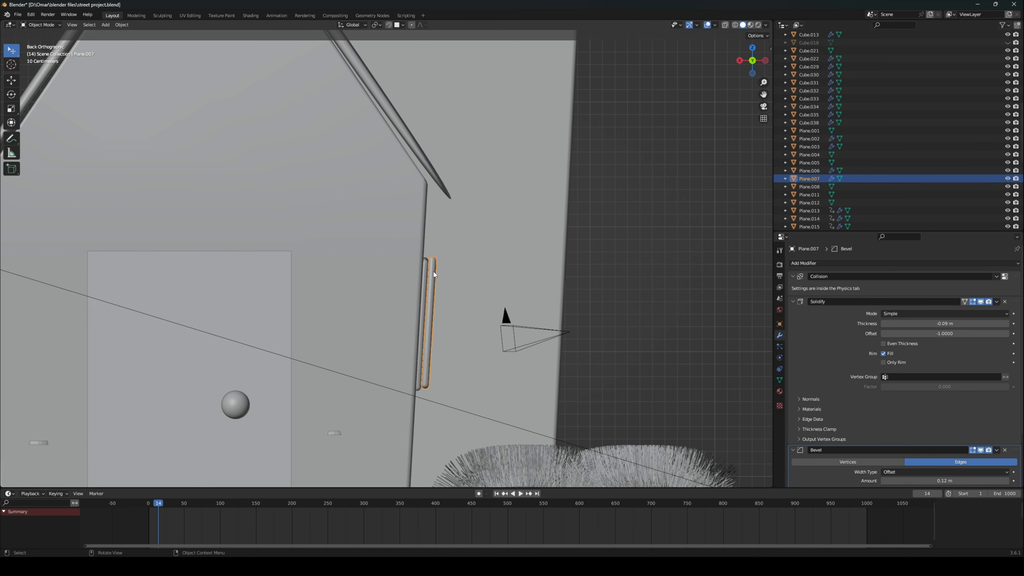
{"action": "key", "text": "g"}
{"action": "key", "text": "x"}
{"action": "left_click", "coordinate": [425, 272]}
{"action": "middle_click_drag", "start_coordinate": [425, 272], "coordinate": [328, 283]}
{"action": "scroll", "coordinate": [328, 283], "scroll_direction": "down", "scroll_amount": 3}
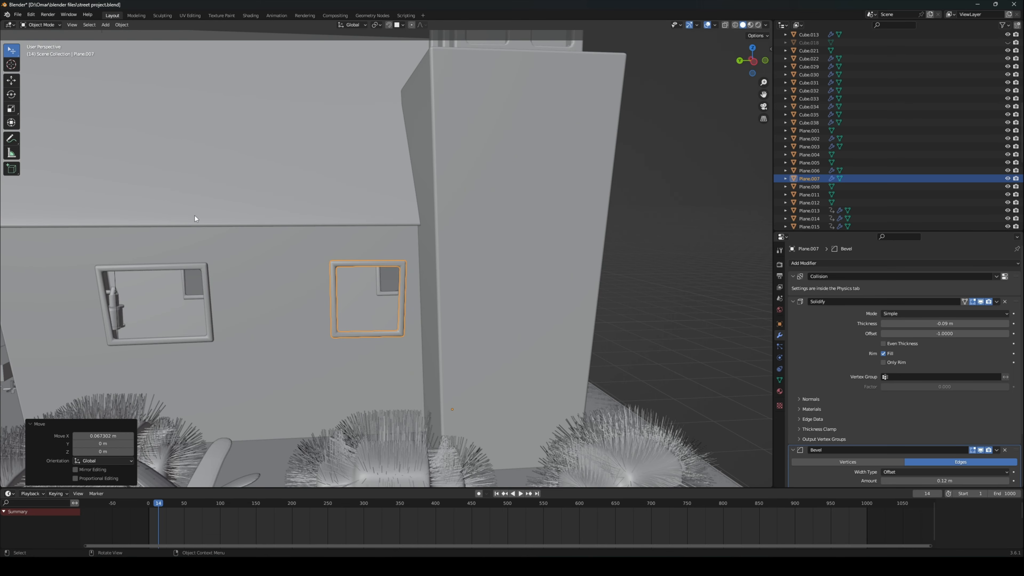
Step: Add a plane mesh and move it about -1.1 m in X, -12.1 m in Y and 2.4 m in Z
{"action": "left_click", "coordinate": [50, 26]}
{"action": "left_click", "coordinate": [105, 24]}
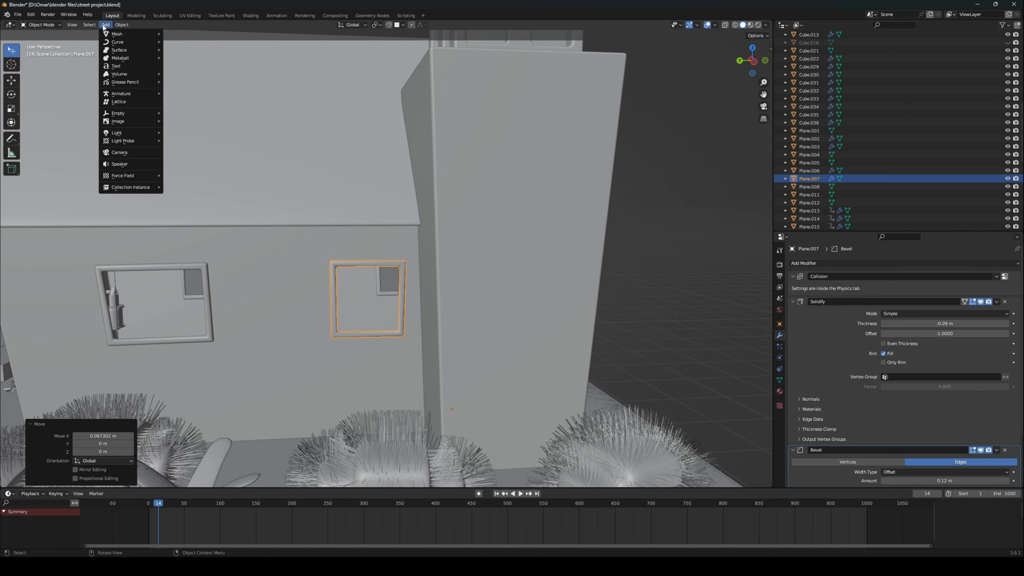
{"action": "mouse_move", "coordinate": [121, 34]}
{"action": "left_click", "coordinate": [180, 34]}
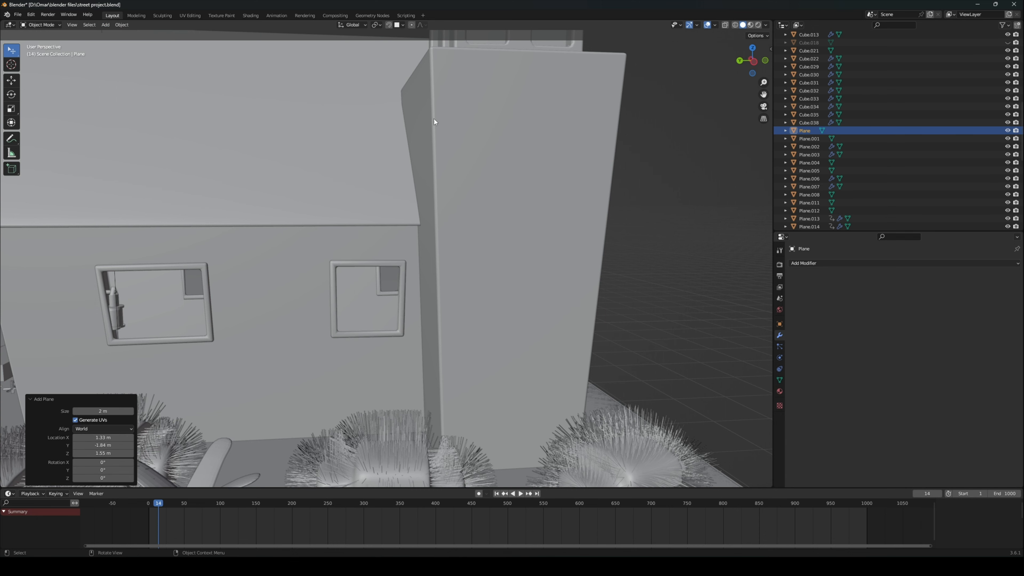
{"action": "scroll", "coordinate": [247, 164], "scroll_direction": "down", "scroll_amount": 6}
{"action": "key", "text": "g"}
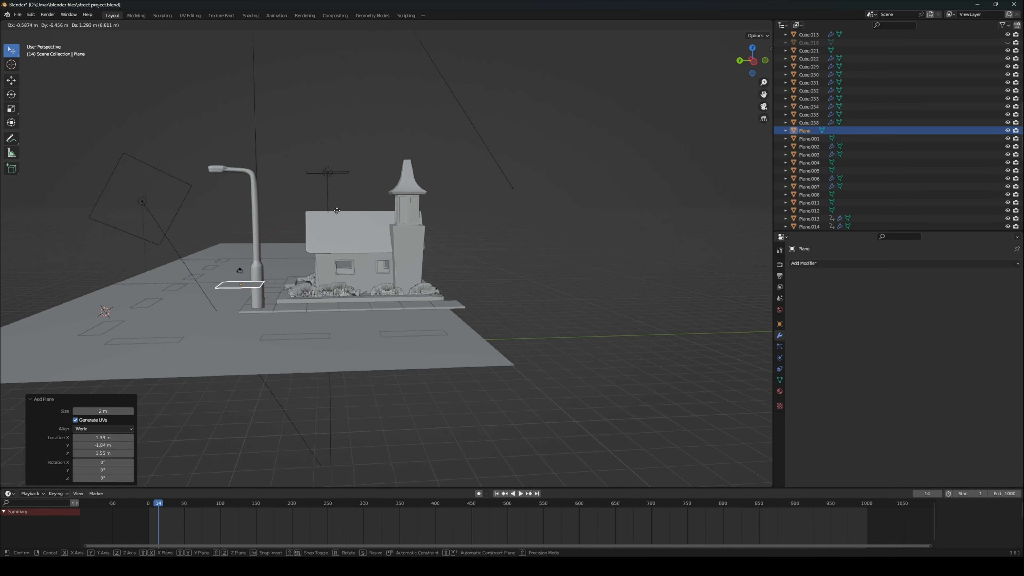
{"action": "left_click", "coordinate": [441, 196]}
Step: Rotate the new plane 90° around the global Y axis so it stands upright
{"action": "key", "text": "r"}
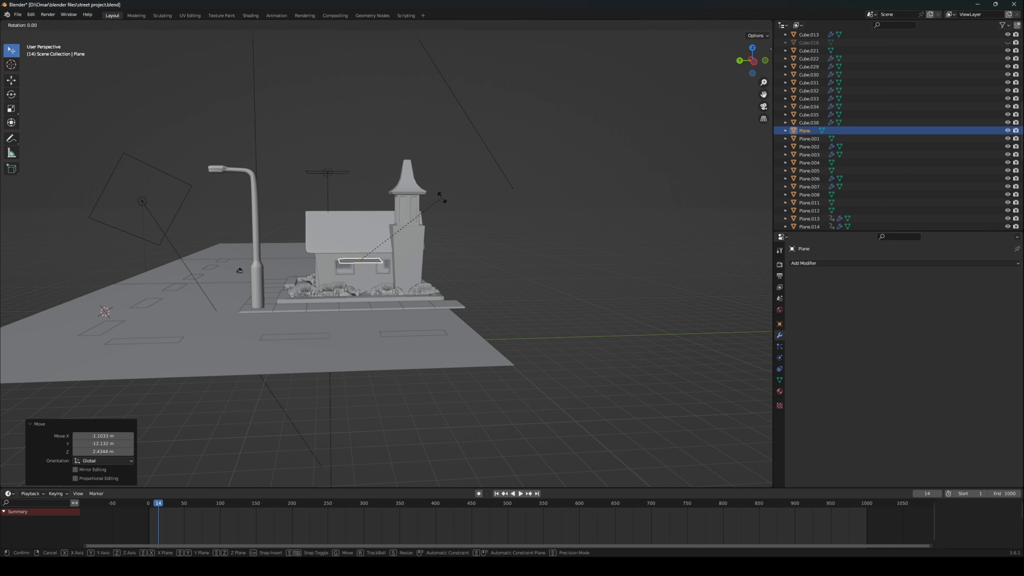
{"action": "key", "text": "y"}
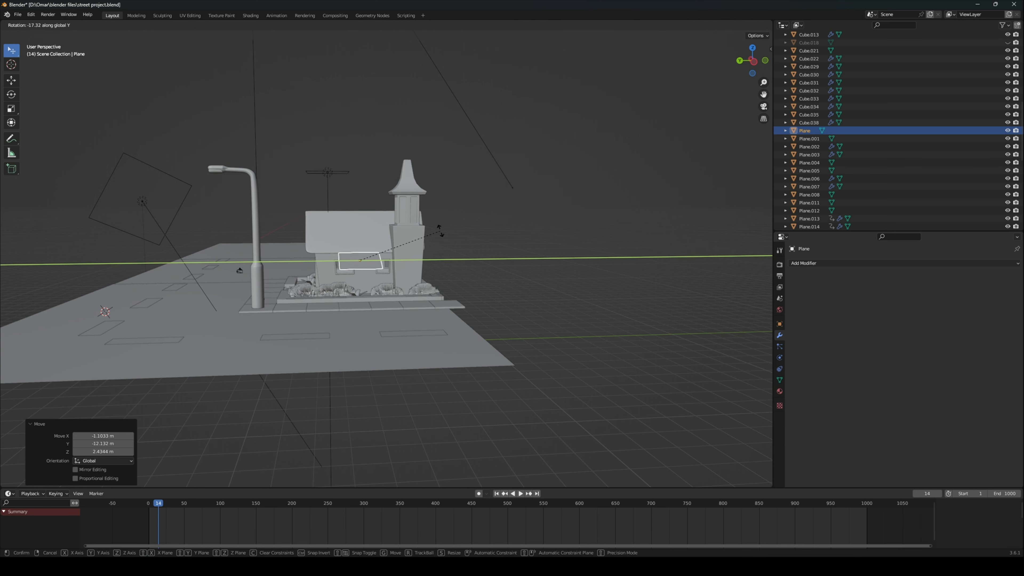
{"action": "type", "text": "90"}
{"action": "key", "text": "Return"}
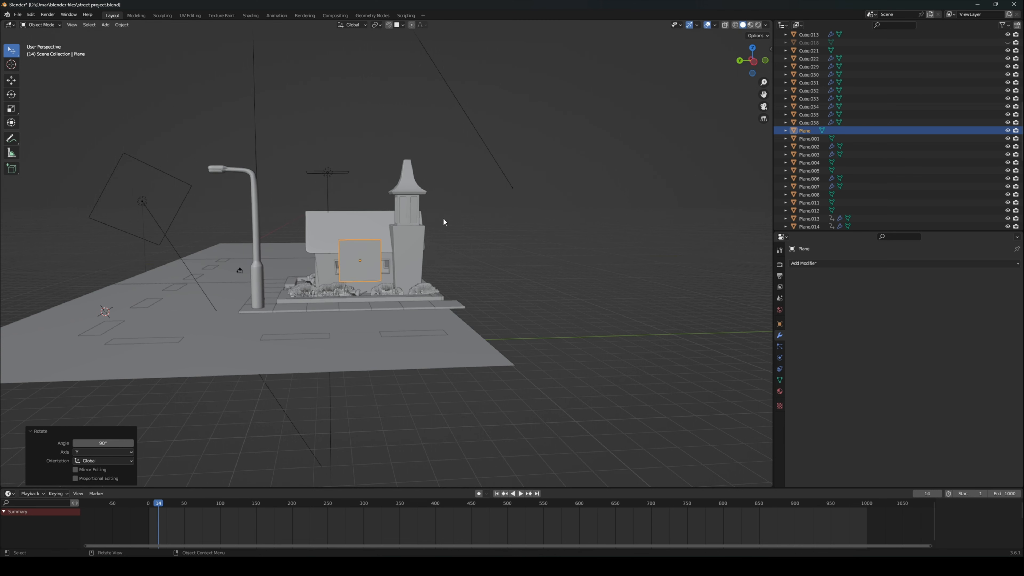
Step: Bring the upright plane near the house's tower-side wall, moving it about 10.9 m in X, 2.8 m in Y and -1.6 m in Z
{"action": "middle_click_drag", "start_coordinate": [417, 230], "coordinate": [488, 226]}
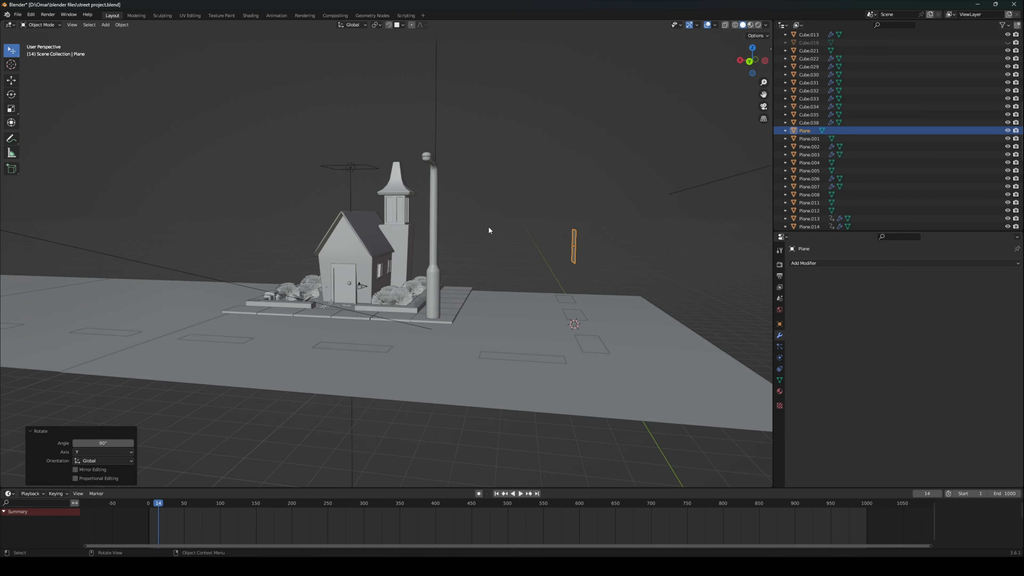
{"action": "scroll", "coordinate": [478, 229], "scroll_direction": "up", "scroll_amount": 5}
{"action": "key", "text": "g"}
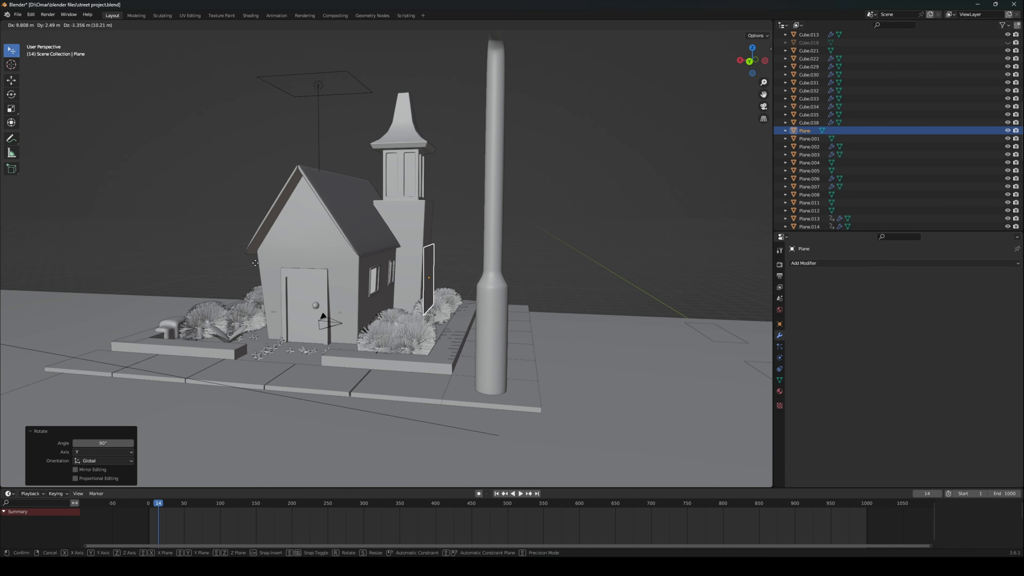
{"action": "left_click", "coordinate": [424, 248]}
Step: In the back orthographic view, move the plane about 1.15 m in X and -0.21 m in Z, next to the window frames
{"action": "middle_click_drag", "start_coordinate": [424, 248], "coordinate": [472, 234]}
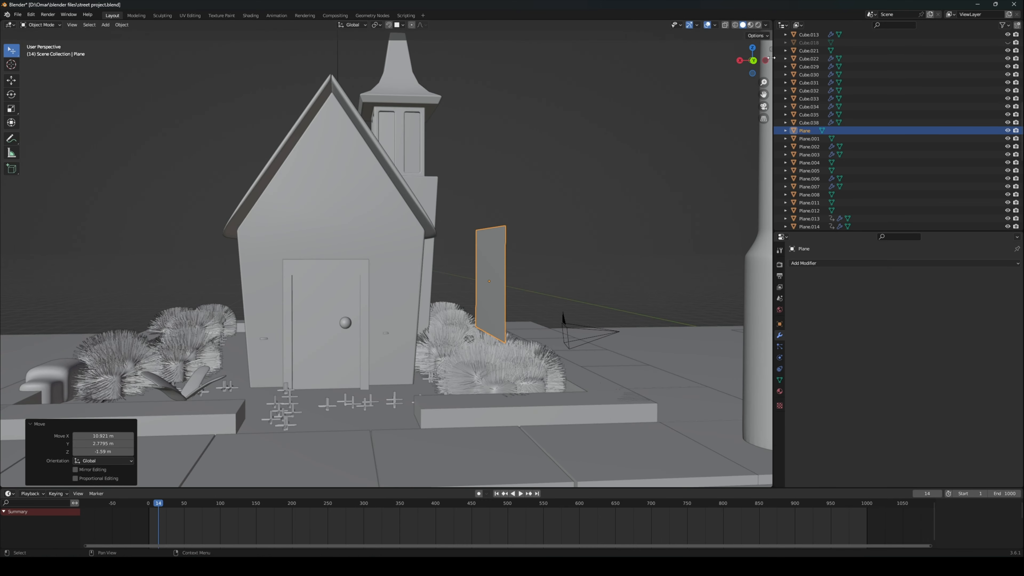
{"action": "left_click", "coordinate": [753, 60]}
{"action": "key", "text": "g"}
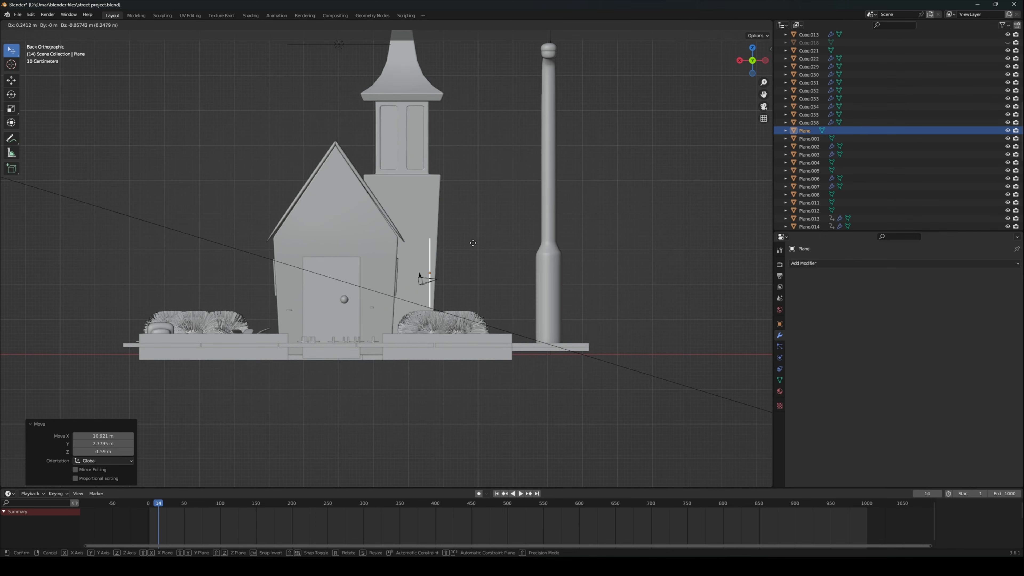
{"action": "left_click", "coordinate": [442, 248]}
Step: Tilt the plane about -3.1° around Y to follow the slope of the side wall
{"action": "scroll", "coordinate": [441, 248], "scroll_direction": "up", "scroll_amount": 1}
{"action": "scroll", "coordinate": [441, 248], "scroll_direction": "up", "scroll_amount": 5}
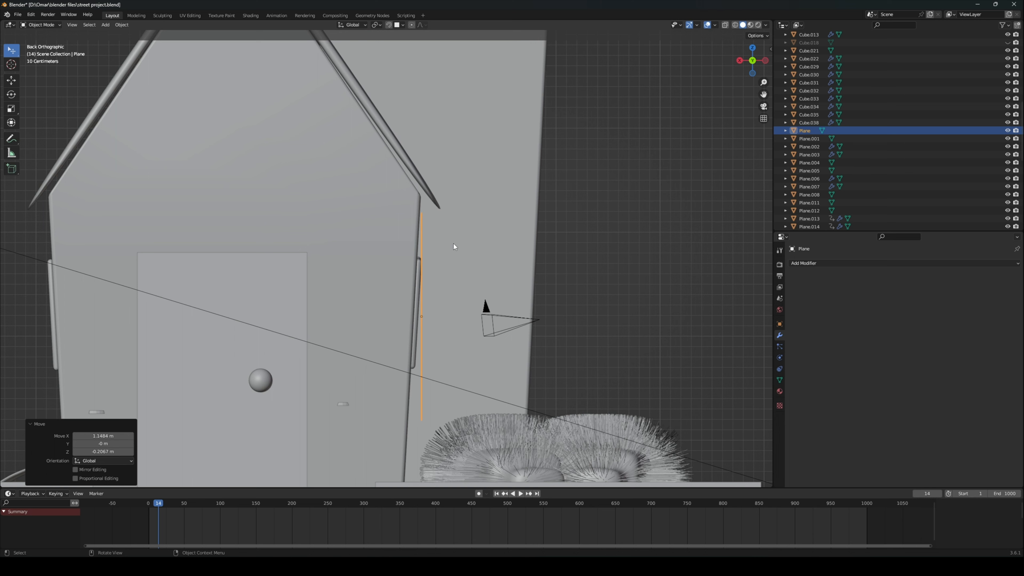
{"action": "key", "text": "r"}
{"action": "key", "text": "y"}
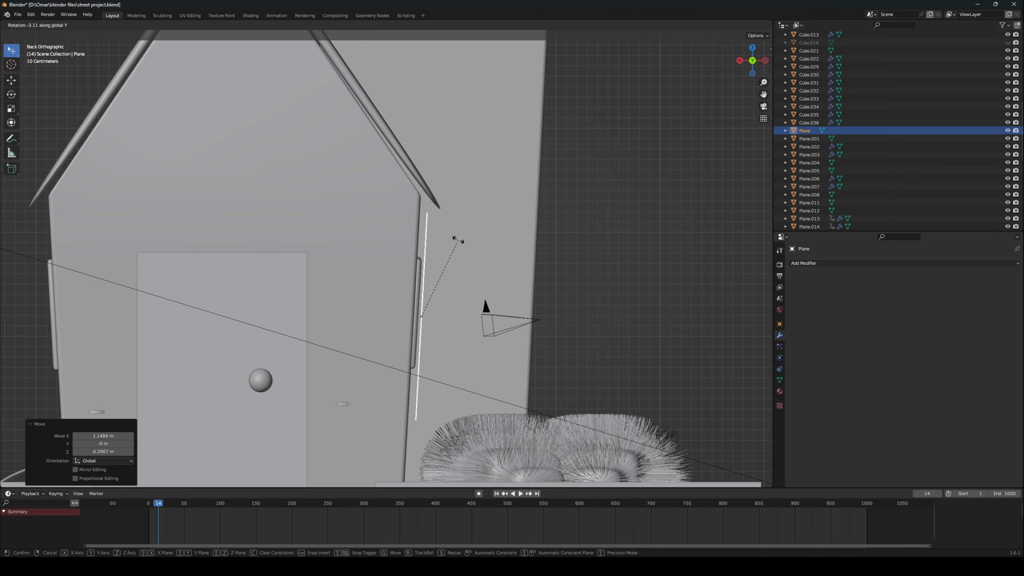
{"action": "left_click", "coordinate": [458, 241]}
{"action": "key", "text": "h"}
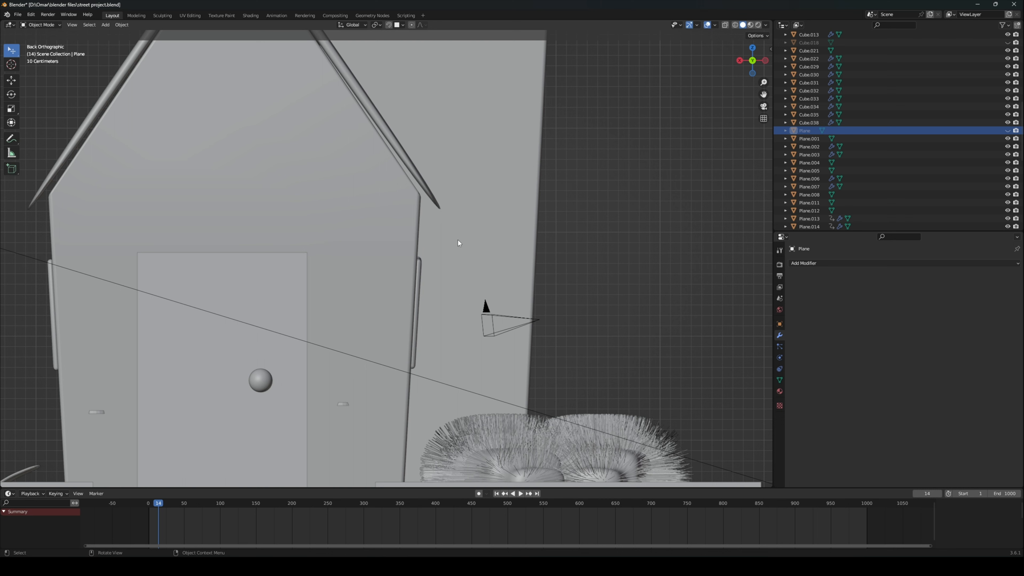
{"action": "key", "text": "x"}
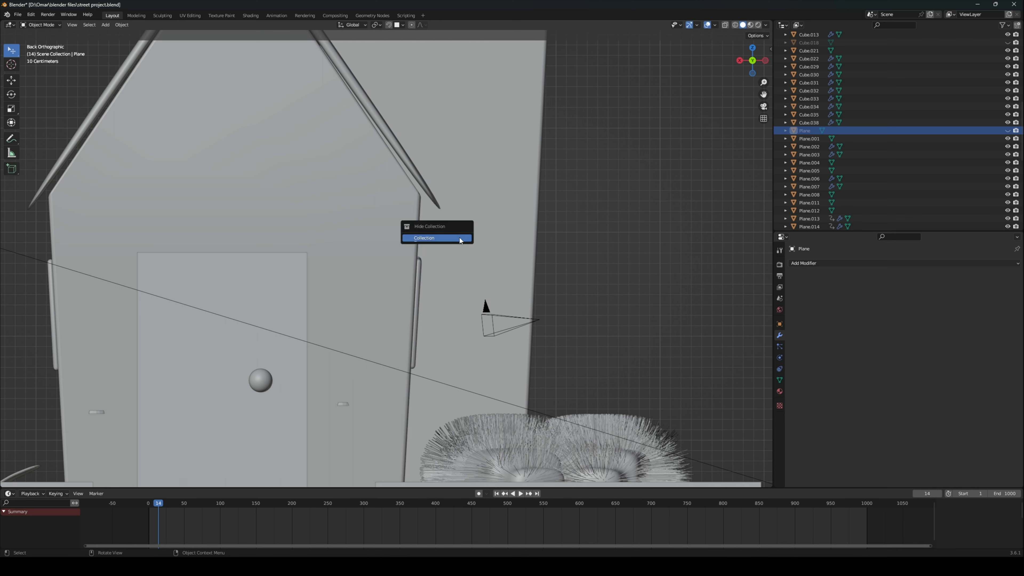
{"action": "key", "text": "alt+h"}
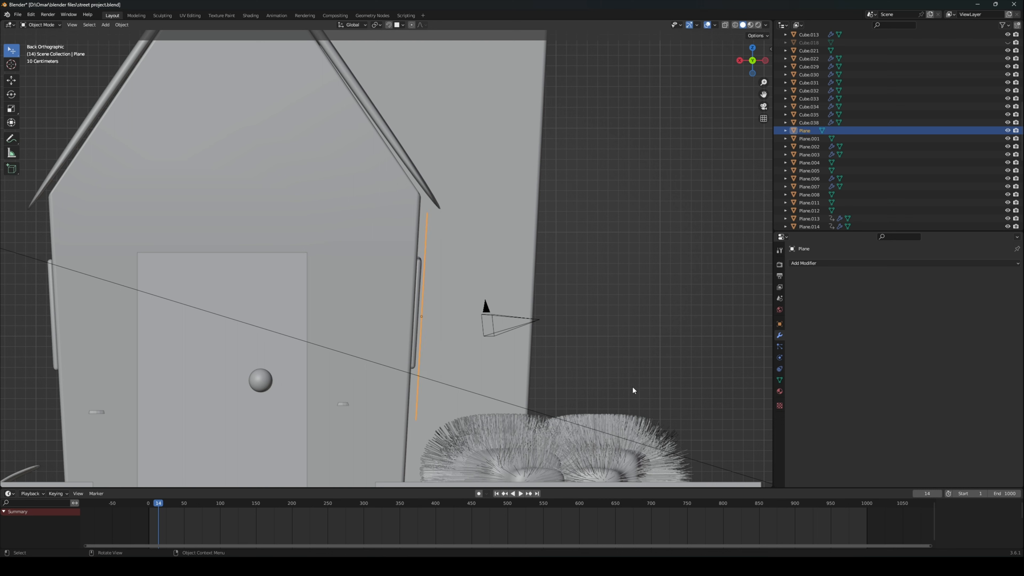
Step: Fit the plane into the window frame on the house's side wall, scaling it to about 0.53 along Z
{"action": "key", "text": "g"}
{"action": "left_click", "coordinate": [485, 244]}
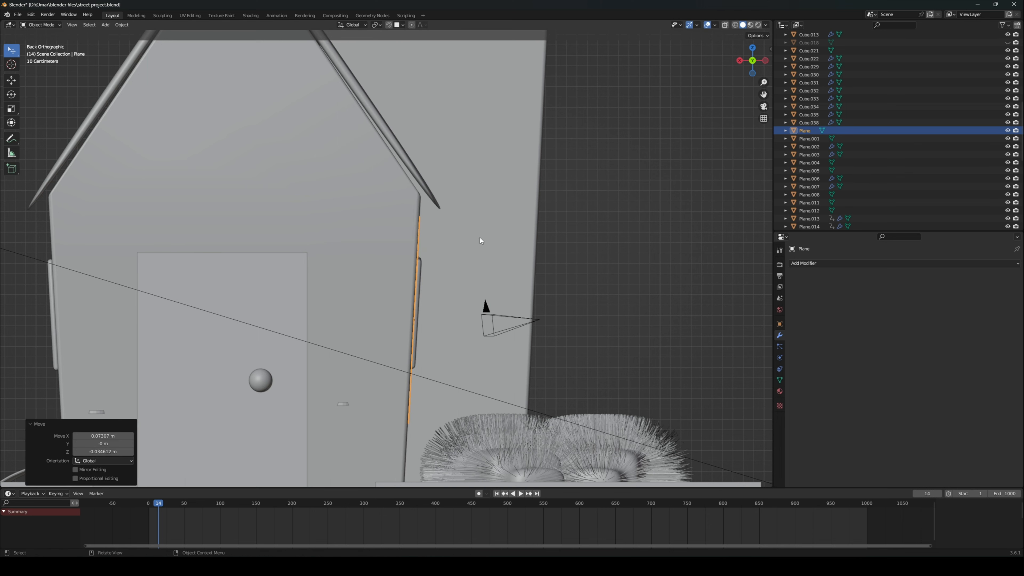
{"action": "key", "text": "s"}
{"action": "key", "text": "z"}
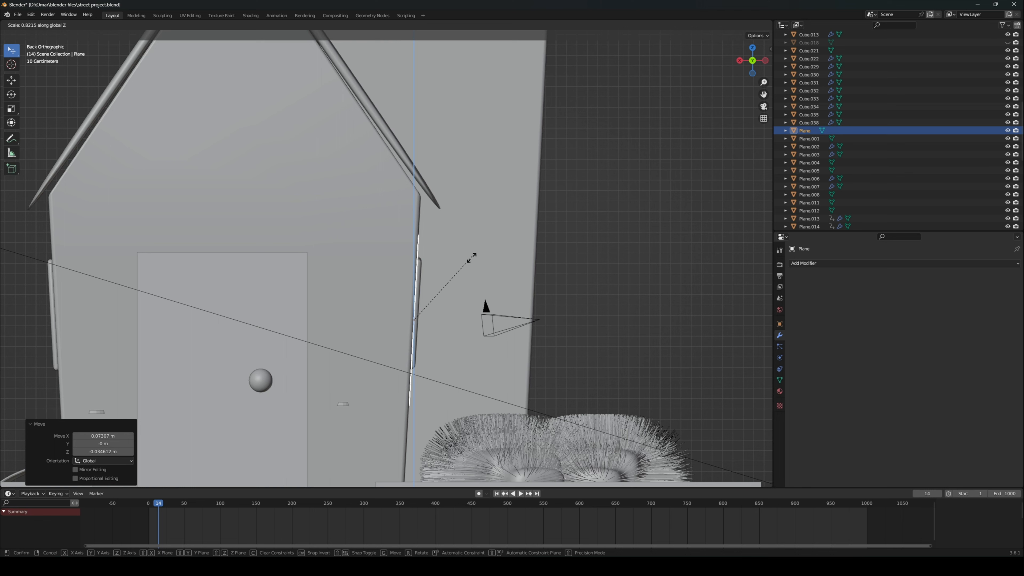
{"action": "left_click", "coordinate": [463, 295]}
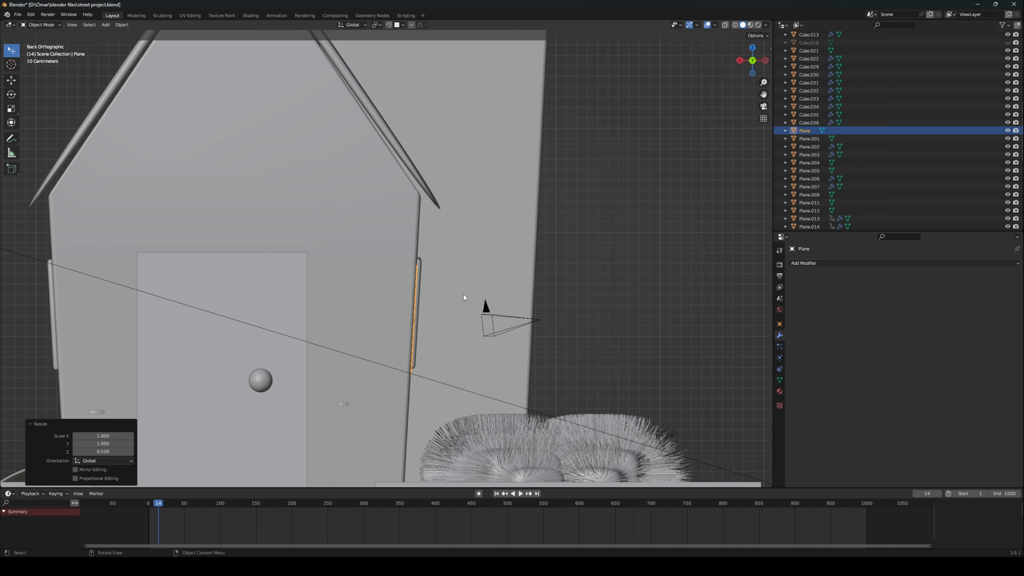
{"action": "key", "text": "g"}
{"action": "key", "text": "z"}
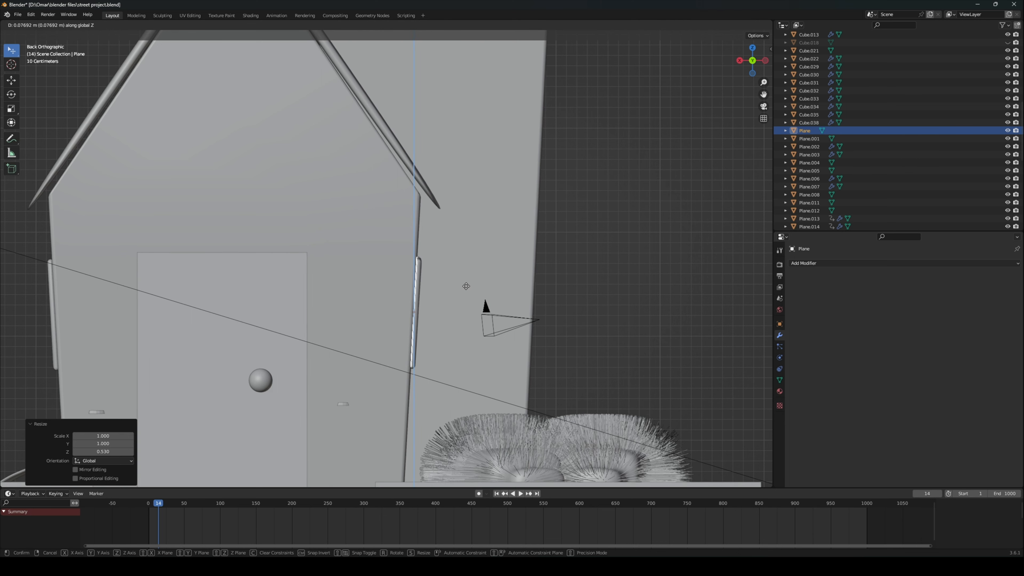
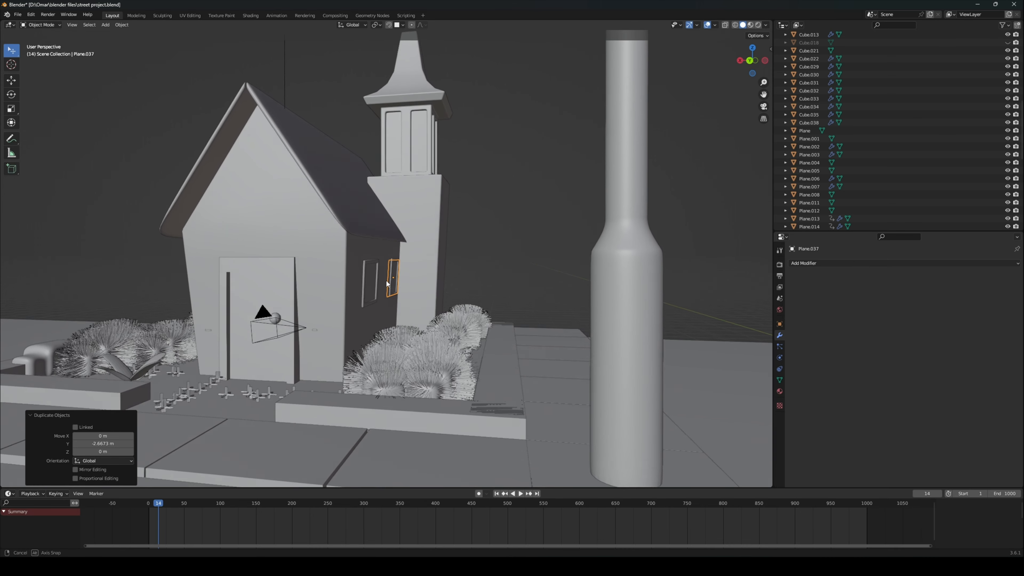
Step: Duplicate the window pane about 3.5 m along X to the opposite wall and rotate the copy 180° around Z
{"action": "left_click", "coordinate": [749, 61]}
{"action": "scroll", "coordinate": [371, 260], "scroll_direction": "up", "scroll_amount": 3}
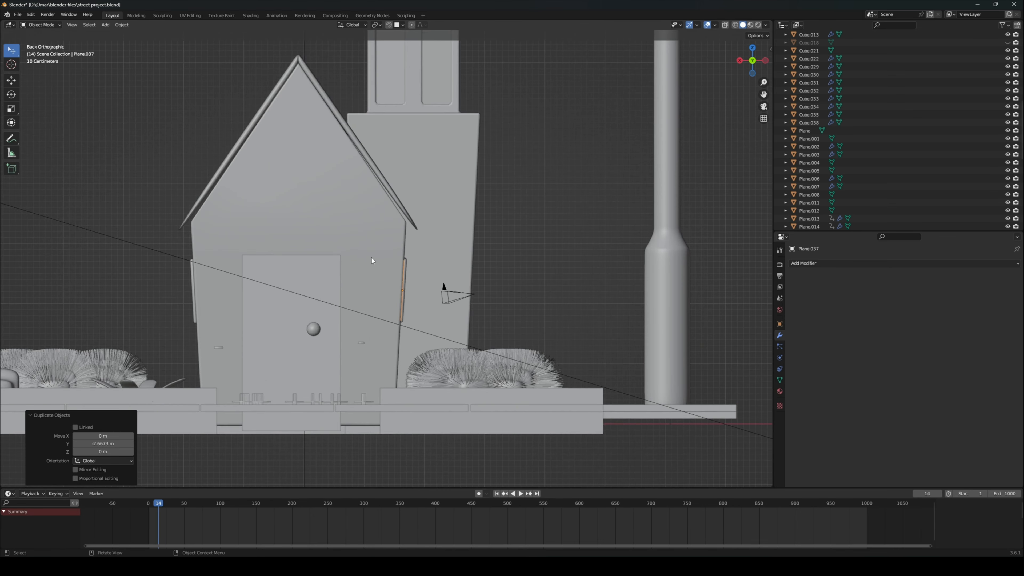
{"action": "key", "text": "shift+d"}
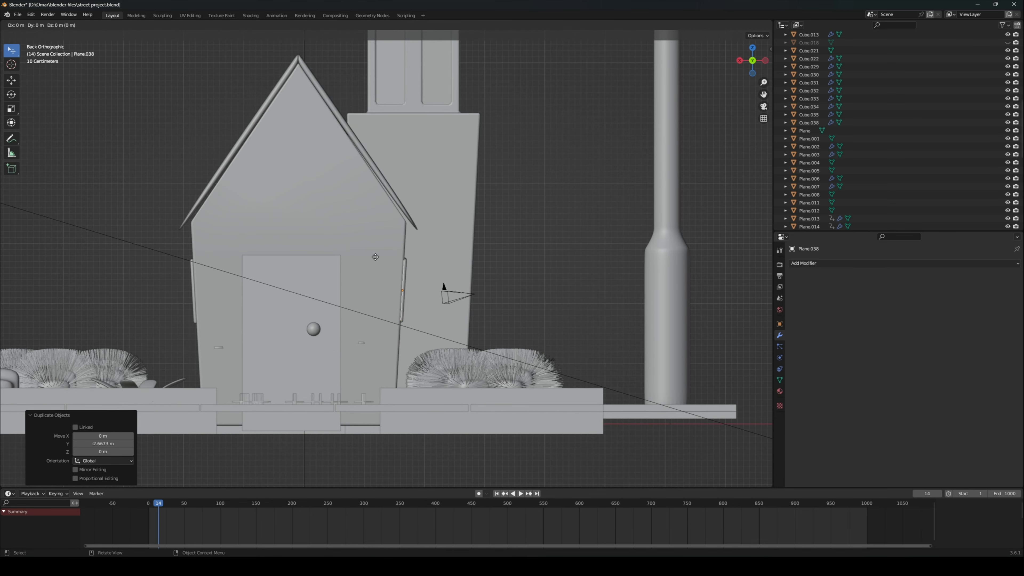
{"action": "key", "text": "x"}
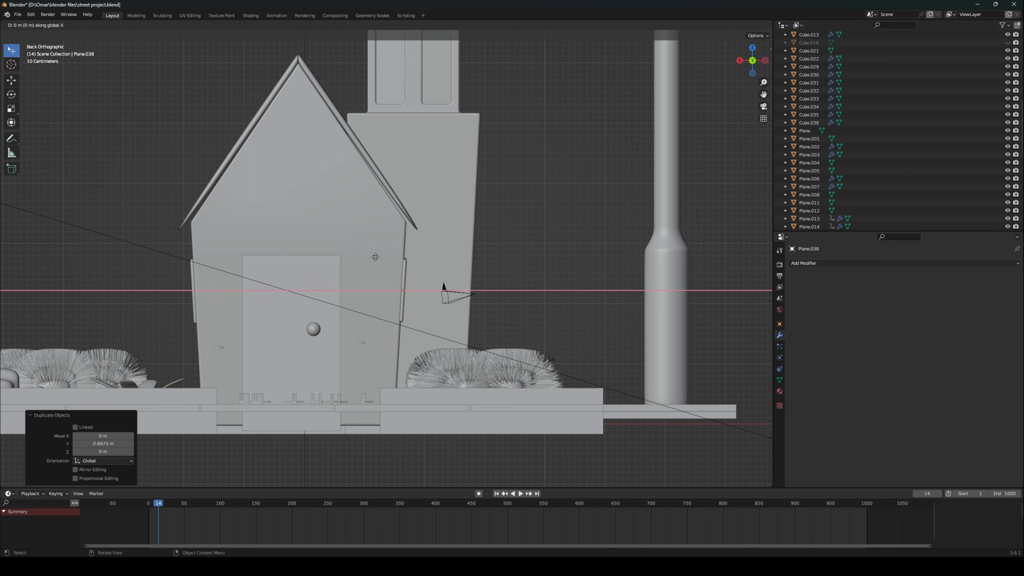
{"action": "left_click", "coordinate": [165, 273]}
{"action": "type", "text": "rz180"}
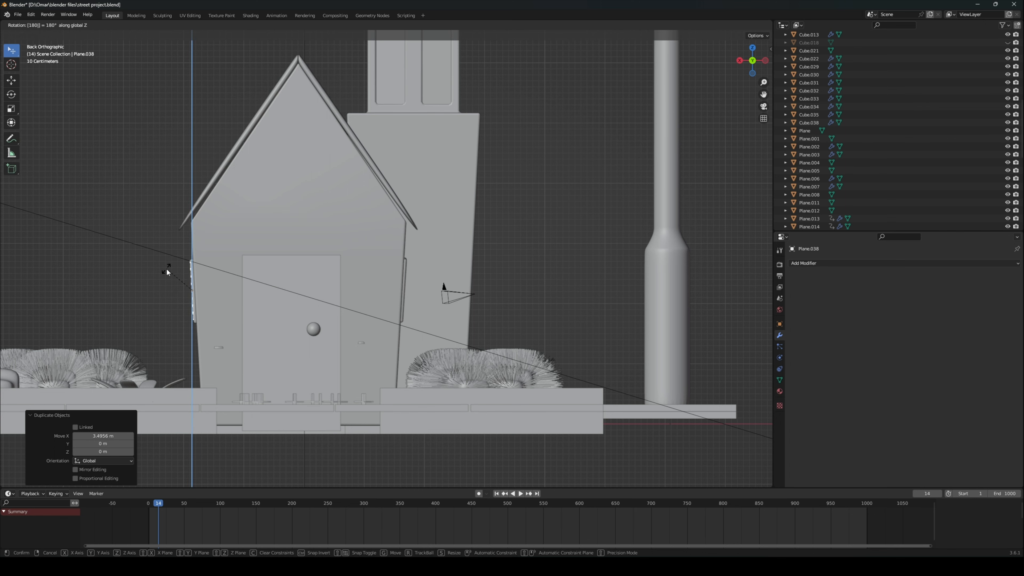
{"action": "key", "text": "Return"}
Step: Nudge the rotated pane against the wall and move it about -1.1 m along Y to cover the window opening
{"action": "middle_click_drag", "start_coordinate": [174, 267], "coordinate": [216, 269]}
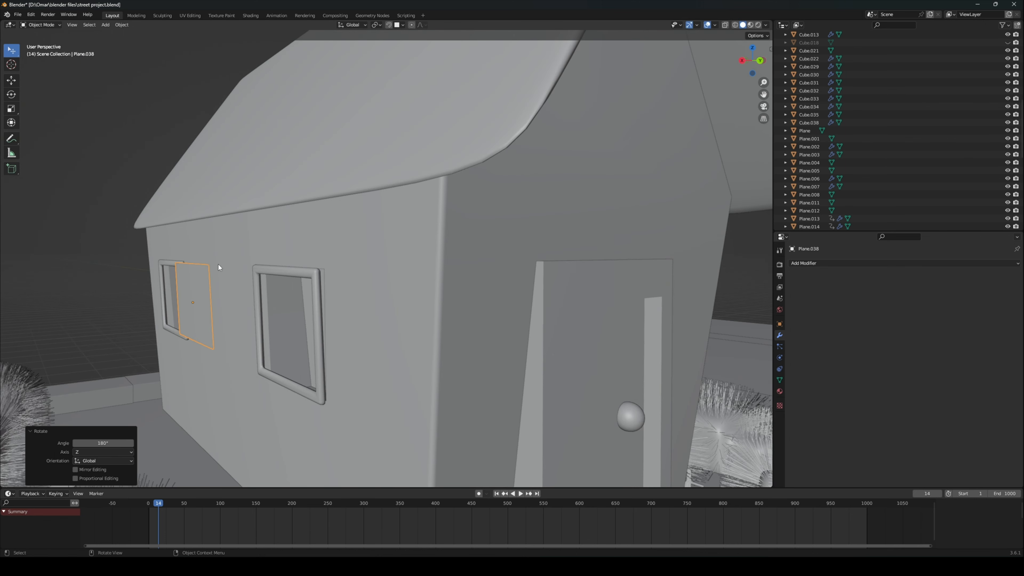
{"action": "left_click", "coordinate": [760, 61]}
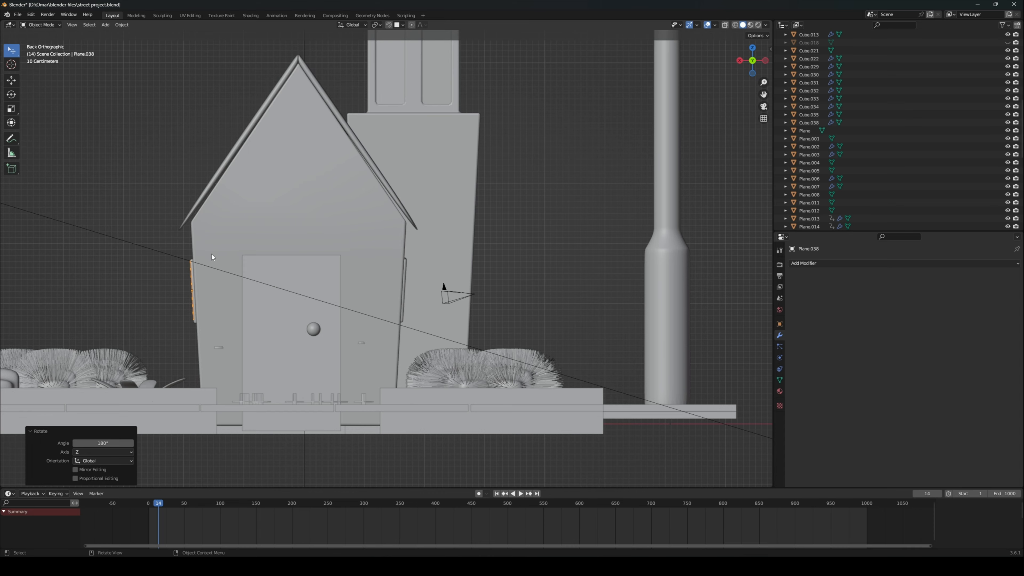
{"action": "scroll", "coordinate": [211, 254], "scroll_direction": "up", "scroll_amount": 3}
{"action": "key", "text": "g"}
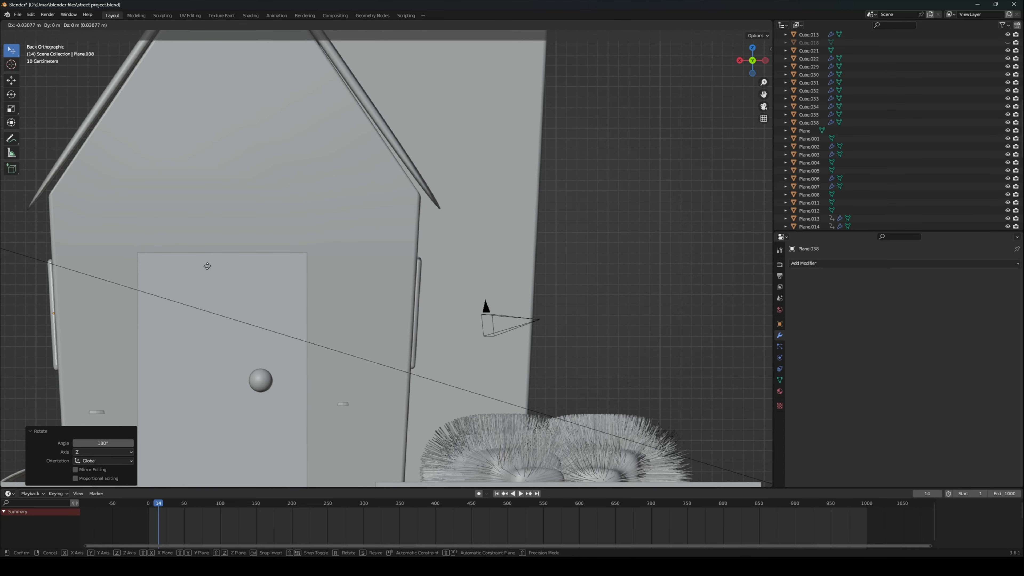
{"action": "left_click", "coordinate": [161, 268]}
{"action": "middle_click_drag", "start_coordinate": [162, 268], "coordinate": [240, 270]}
{"action": "scroll", "coordinate": [240, 270], "scroll_direction": "down", "scroll_amount": 5}
{"action": "scroll", "coordinate": [282, 268], "scroll_direction": "up", "scroll_amount": 1}
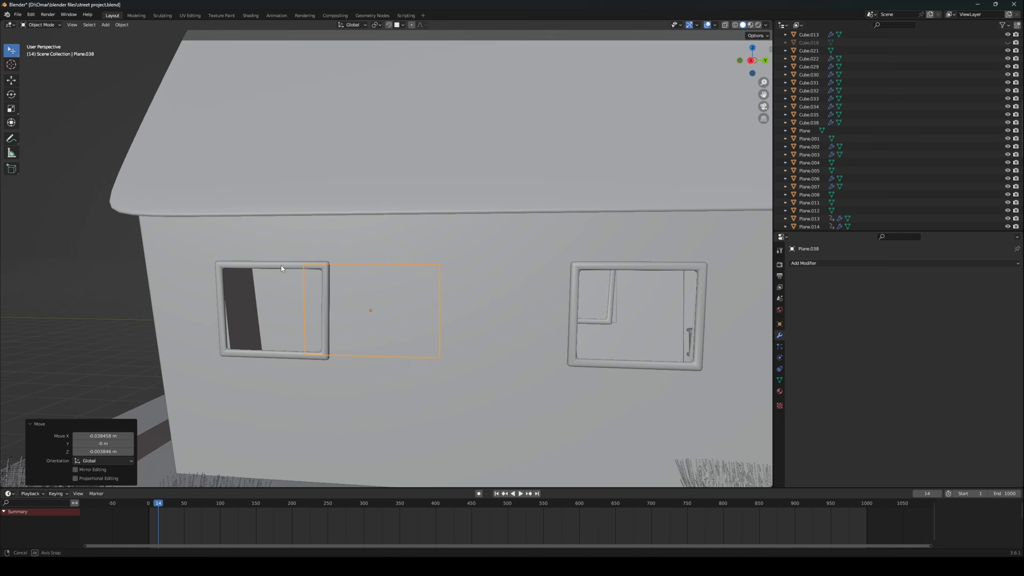
{"action": "key", "text": "g"}
{"action": "key", "text": "y"}
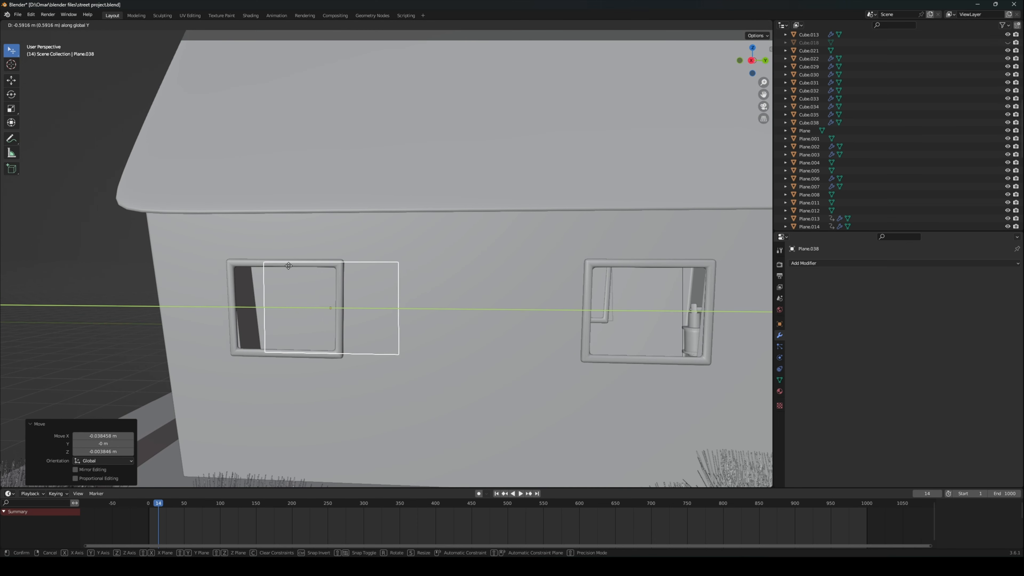
{"action": "left_click", "coordinate": [243, 268]}
Step: Duplicate the pane about 3.74 m along Y to cover the second window on the same wall
{"action": "key", "text": "shift+d"}
{"action": "key", "text": "y"}
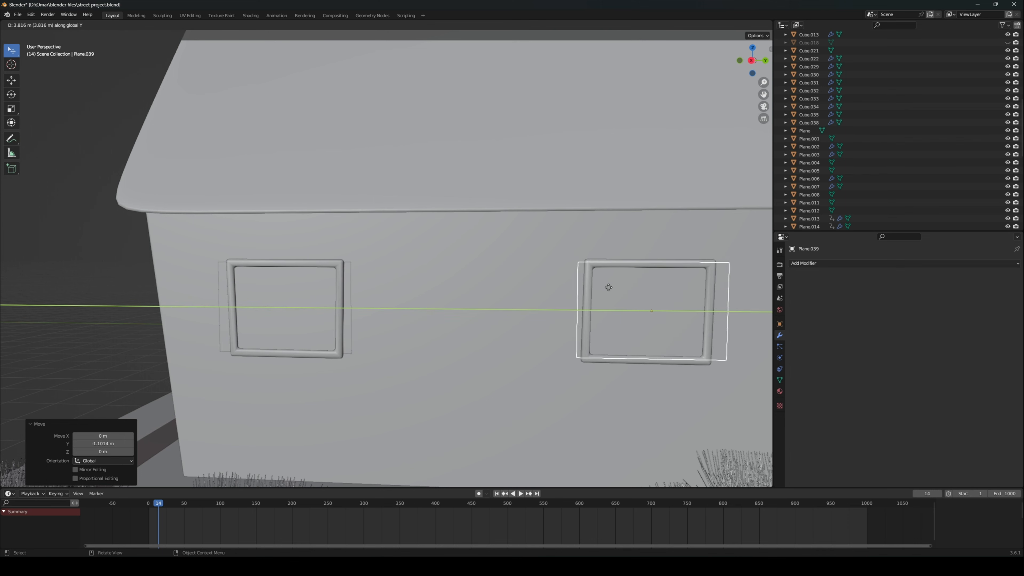
{"action": "left_click", "coordinate": [601, 286]}
Step: Switch to rendered shading and set the emission strength of the tower's window material, Material.002, to 66.6
{"action": "left_click", "coordinate": [758, 24]}
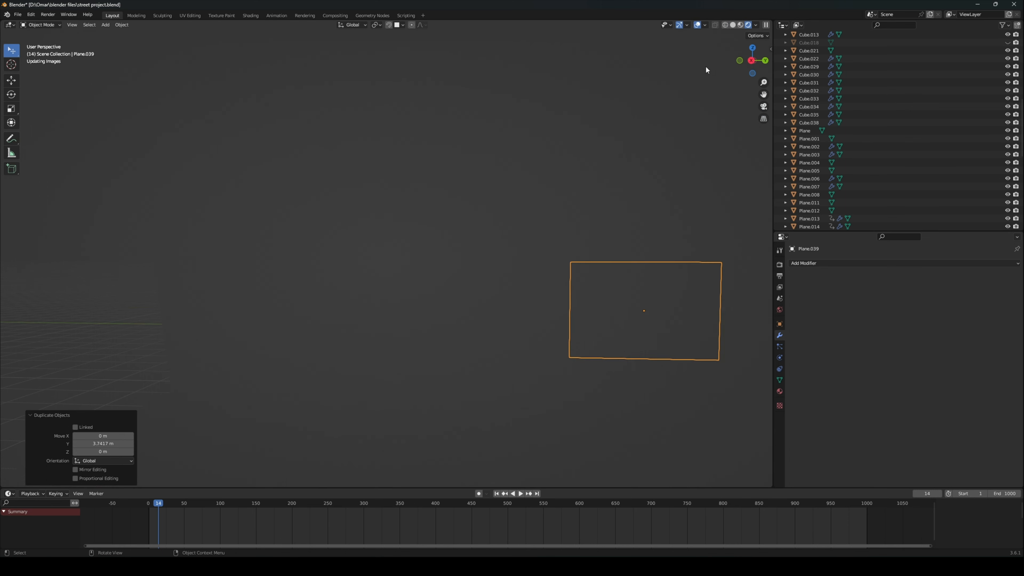
{"action": "scroll", "coordinate": [496, 209], "scroll_direction": "down", "scroll_amount": 4}
{"action": "left_click", "coordinate": [501, 209]}
{"action": "middle_click_drag", "start_coordinate": [500, 209], "coordinate": [421, 236]}
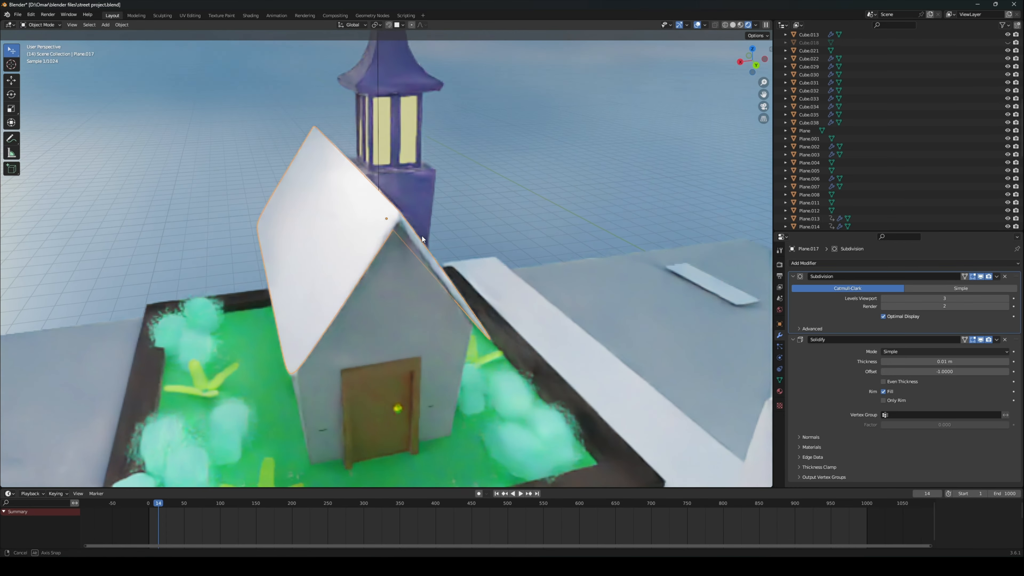
{"action": "left_click", "coordinate": [408, 157]}
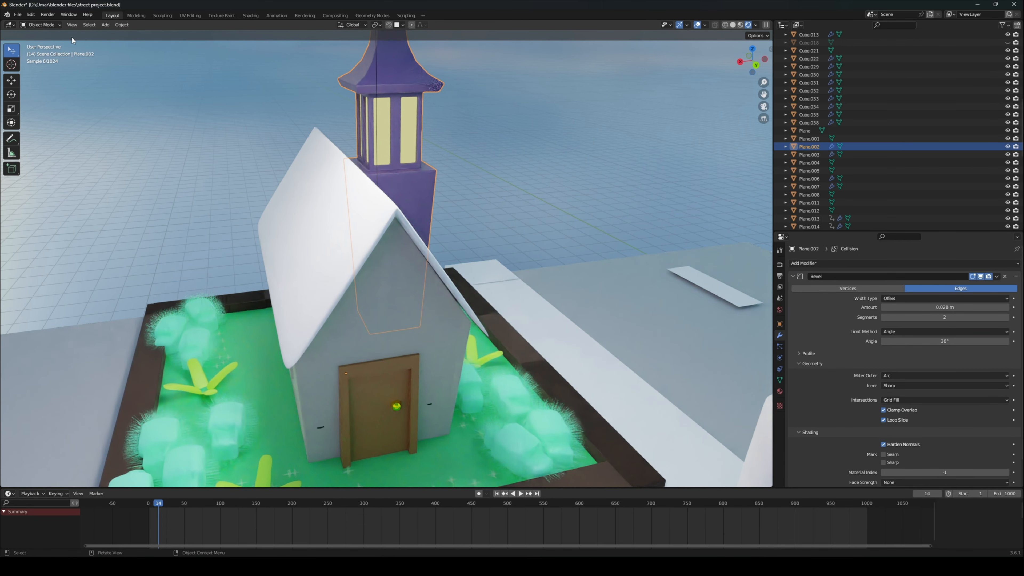
{"action": "left_click", "coordinate": [780, 391]}
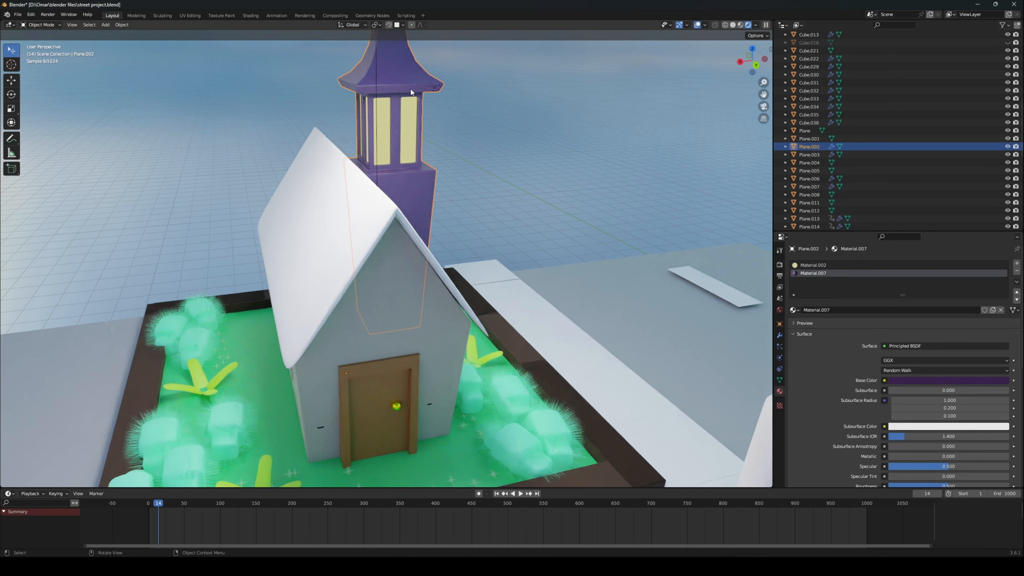
{"action": "left_click", "coordinate": [855, 264]}
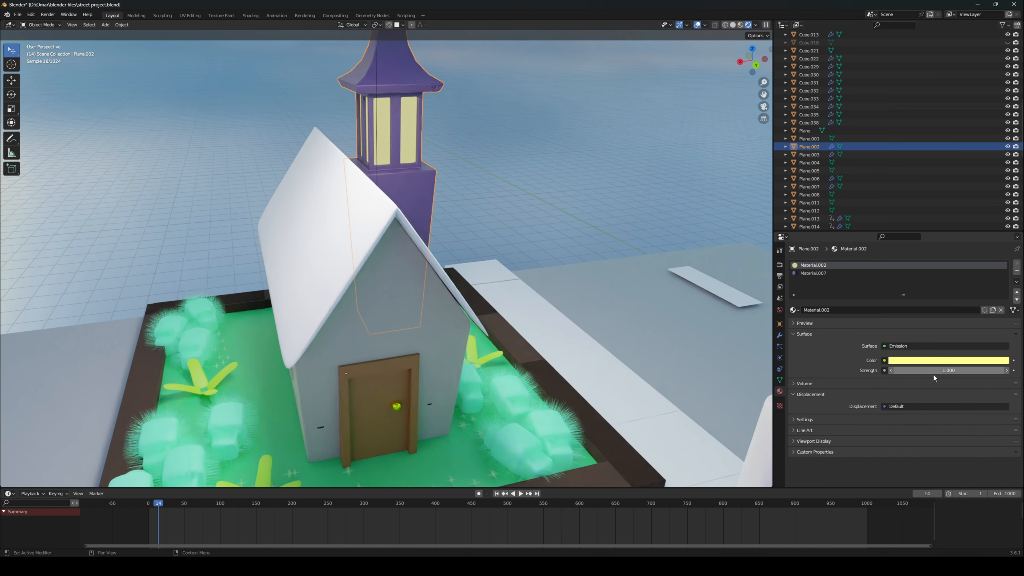
{"action": "left_click_drag", "start_coordinate": [917, 370], "coordinate": [947, 370]}
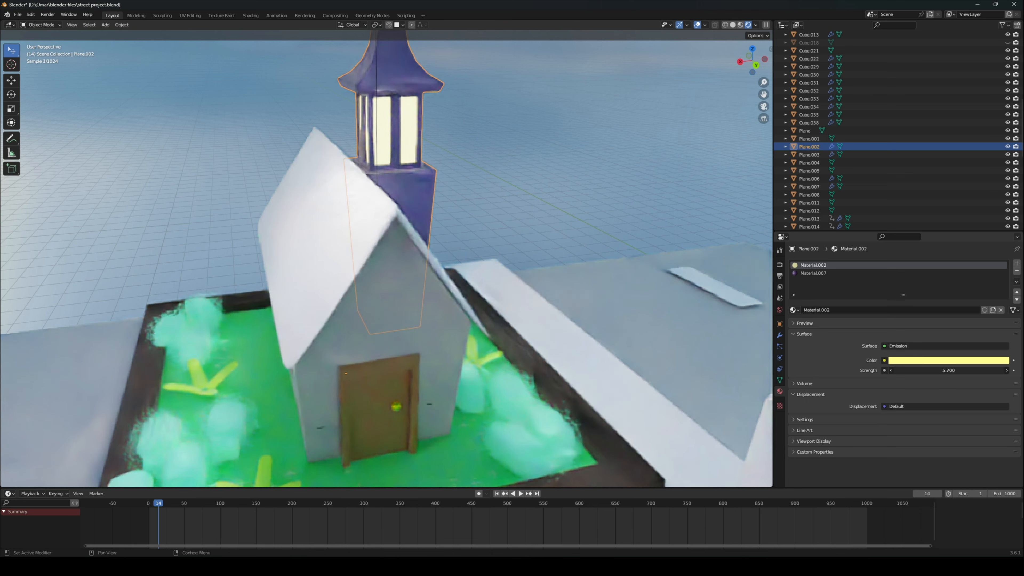
{"action": "left_click_drag", "start_coordinate": [947, 370], "coordinate": [876, 373]}
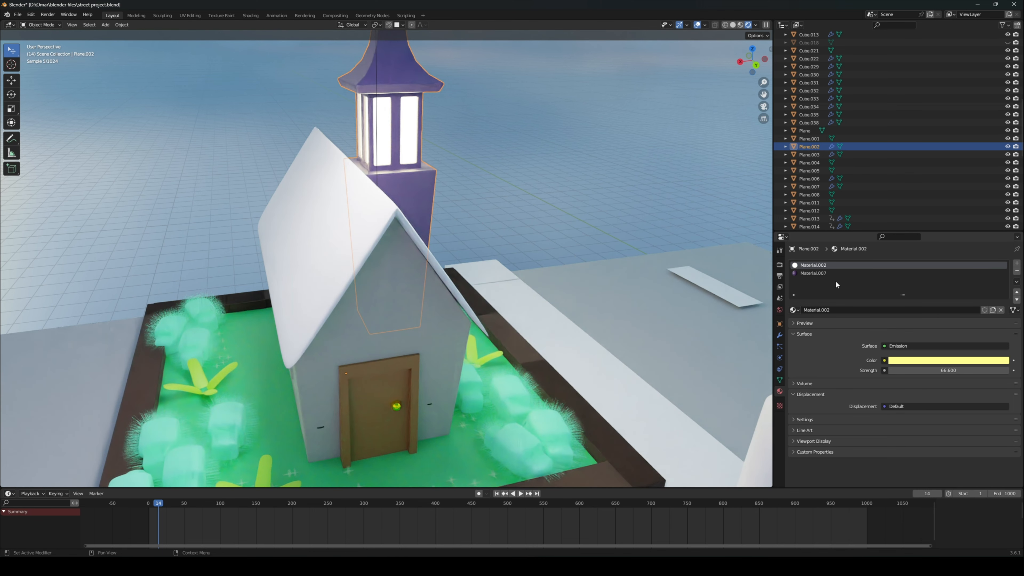
Step: Change the base color of the tower's Material.007 to a muted blue-violet with hue about 0.69 and saturation about 0.6
{"action": "left_click", "coordinate": [833, 274]}
{"action": "left_click", "coordinate": [928, 380]}
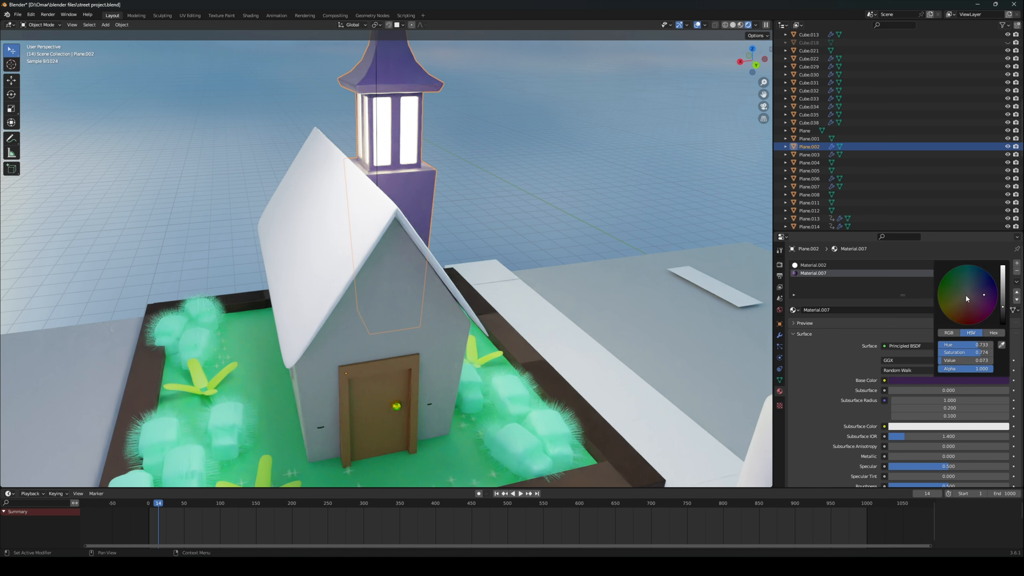
{"action": "left_click_drag", "start_coordinate": [1003, 307], "coordinate": [1003, 279]}
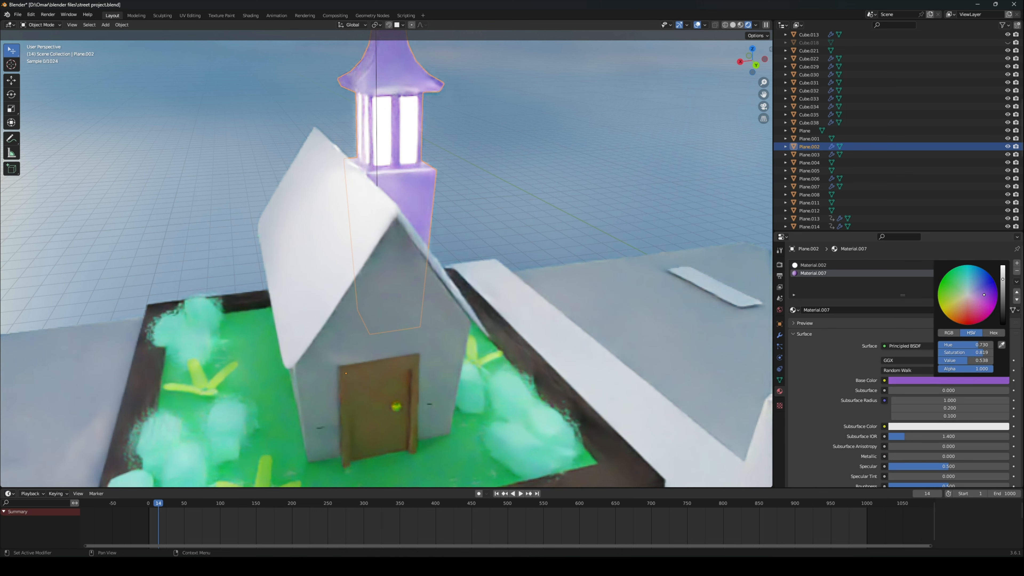
{"action": "left_click", "coordinate": [967, 286]}
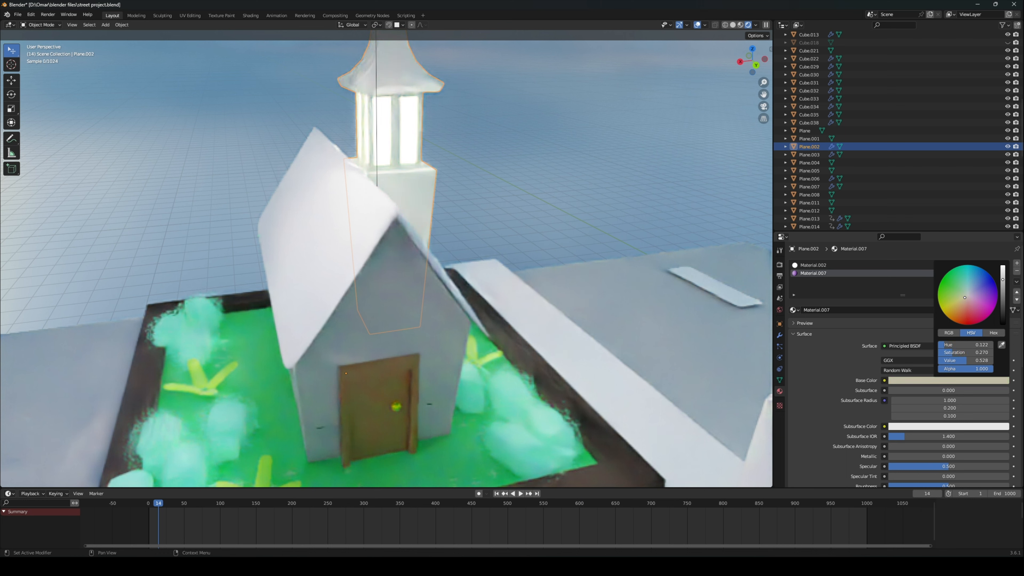
{"action": "left_click", "coordinate": [977, 291]}
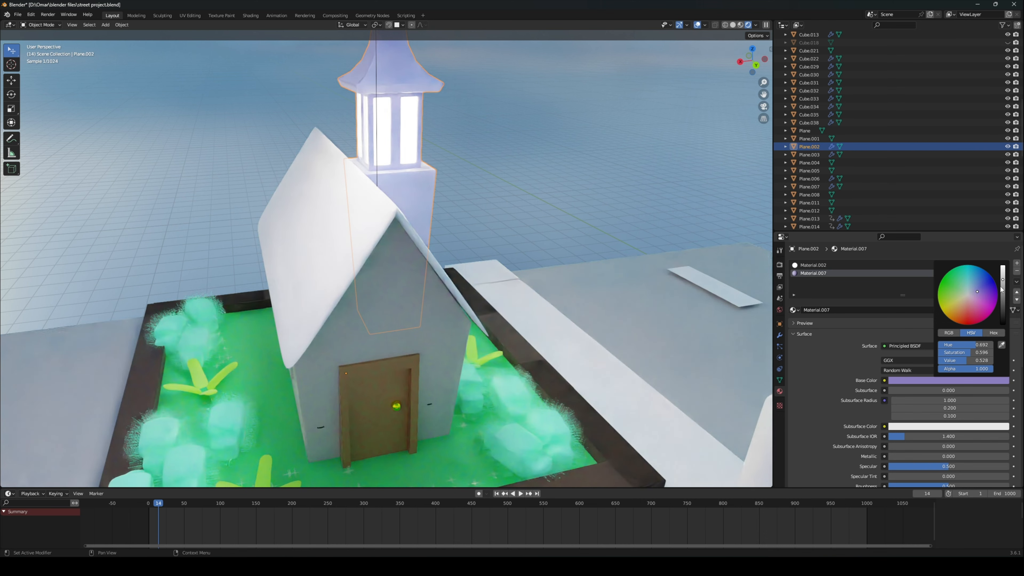
{"action": "mouse_move", "coordinate": [1004, 283]}
{"action": "left_mouse_down"}
{"action": "mouse_move", "coordinate": [1003, 317]}
{"action": "mouse_move", "coordinate": [1003, 301]}
{"action": "left_mouse_up"}
Step: Add a new material with a red base color to the house roof and set its roughness to 0
{"action": "mouse_move", "coordinate": [627, 307]}
{"action": "middle_mouse_down"}
{"action": "mouse_move", "coordinate": [576, 311]}
{"action": "mouse_move", "coordinate": [645, 311]}
{"action": "middle_mouse_up"}
{"action": "left_click", "coordinate": [330, 250]}
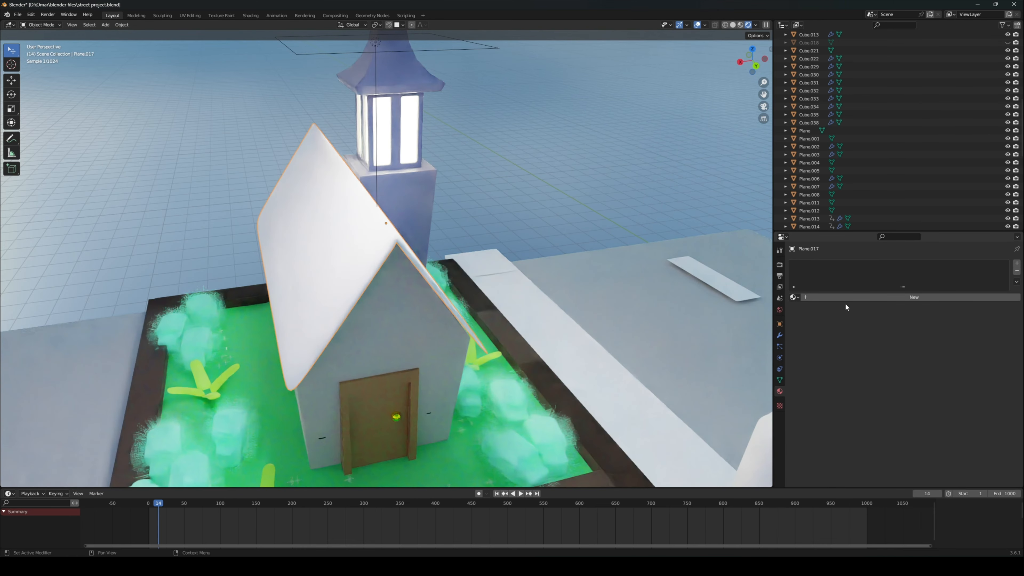
{"action": "left_click", "coordinate": [860, 299]}
{"action": "left_click", "coordinate": [963, 368]}
{"action": "left_click", "coordinate": [966, 304]}
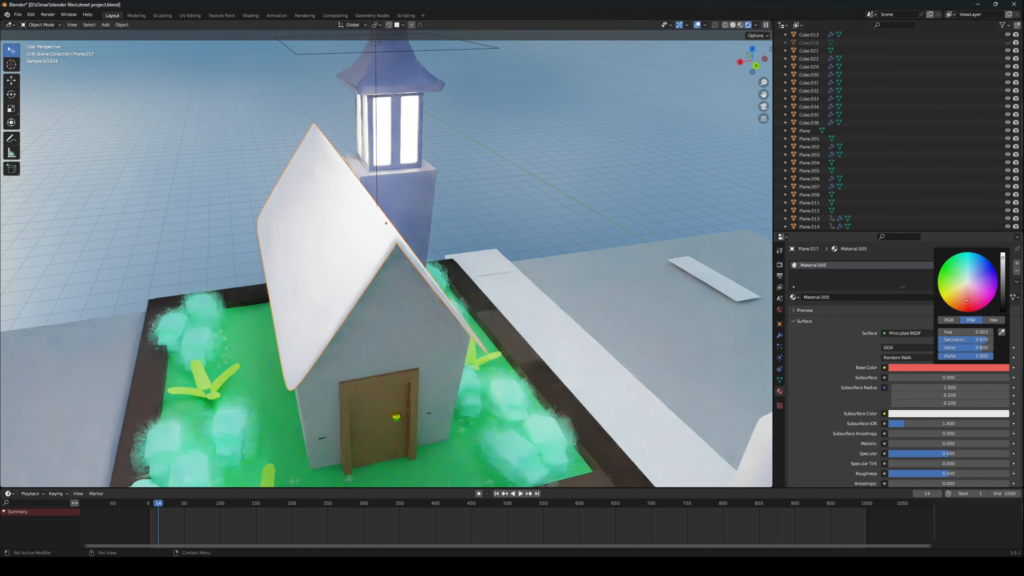
{"action": "left_click_drag", "start_coordinate": [967, 304], "coordinate": [968, 311]}
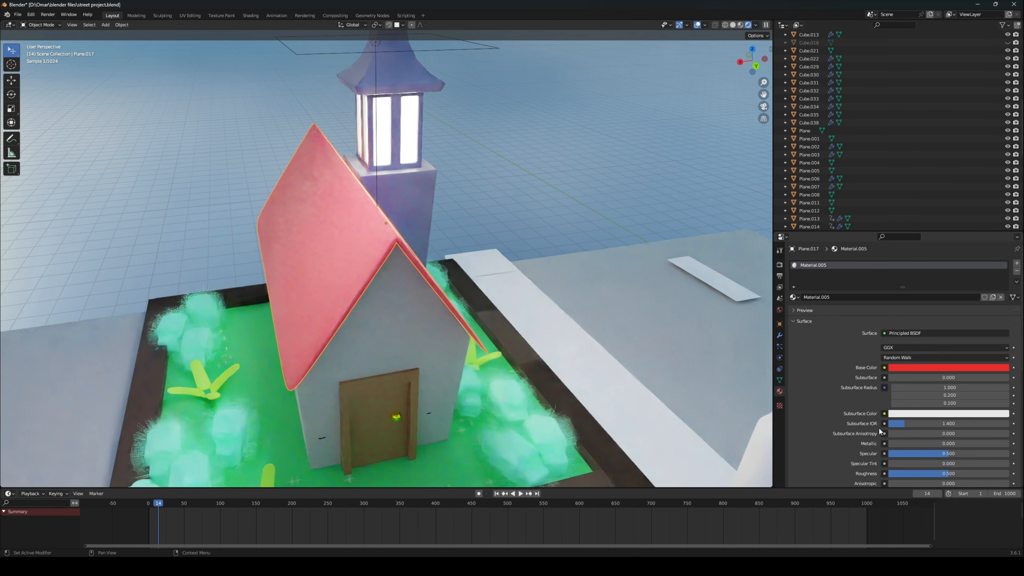
{"action": "left_click_drag", "start_coordinate": [924, 474], "coordinate": [880, 472]}
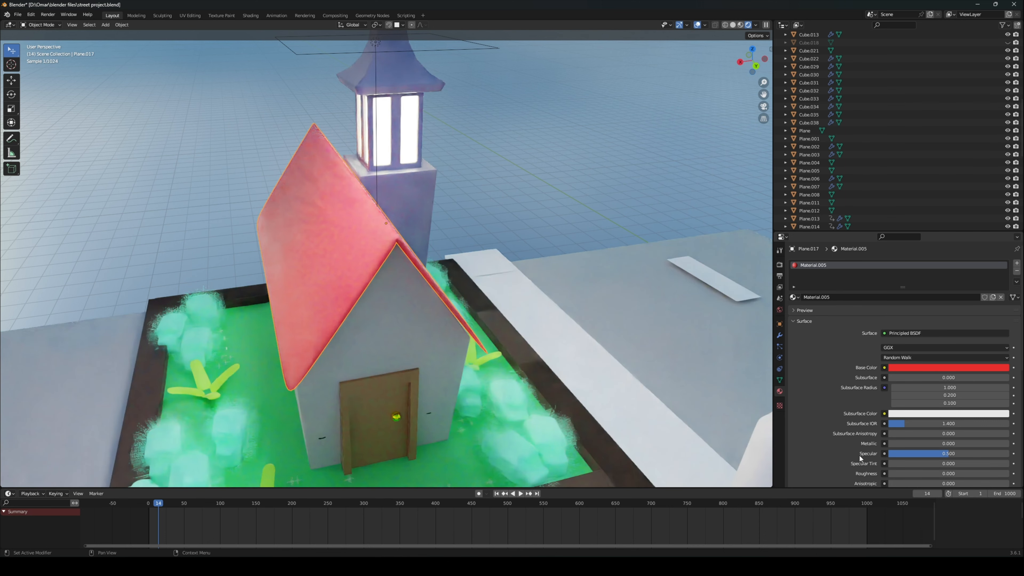
Step: Adjust the roof's base color to a brighter, lighter red and set its metallic value to about 0.5
{"action": "left_click", "coordinate": [941, 367]}
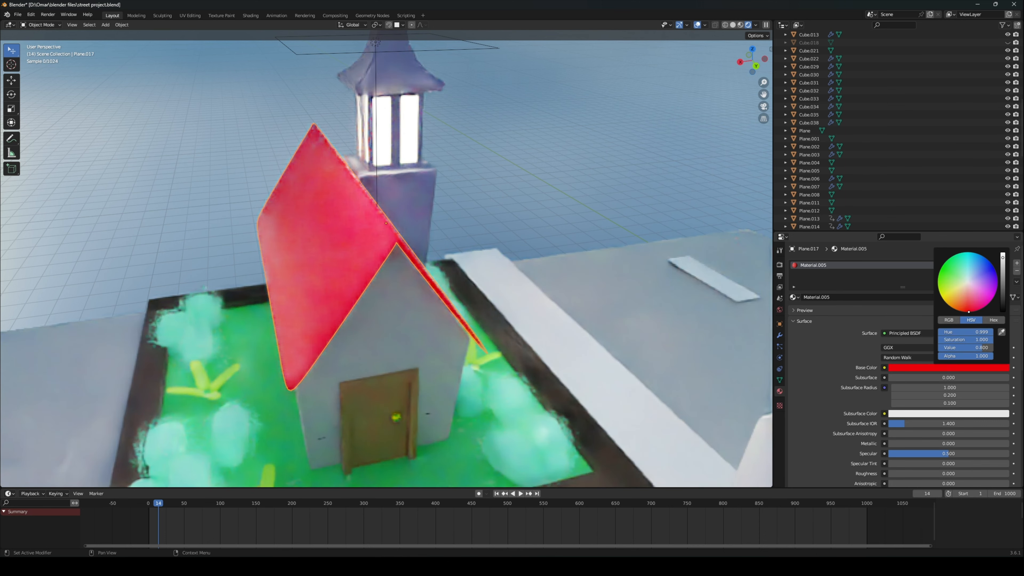
{"action": "left_click_drag", "start_coordinate": [1003, 266], "coordinate": [1004, 253]}
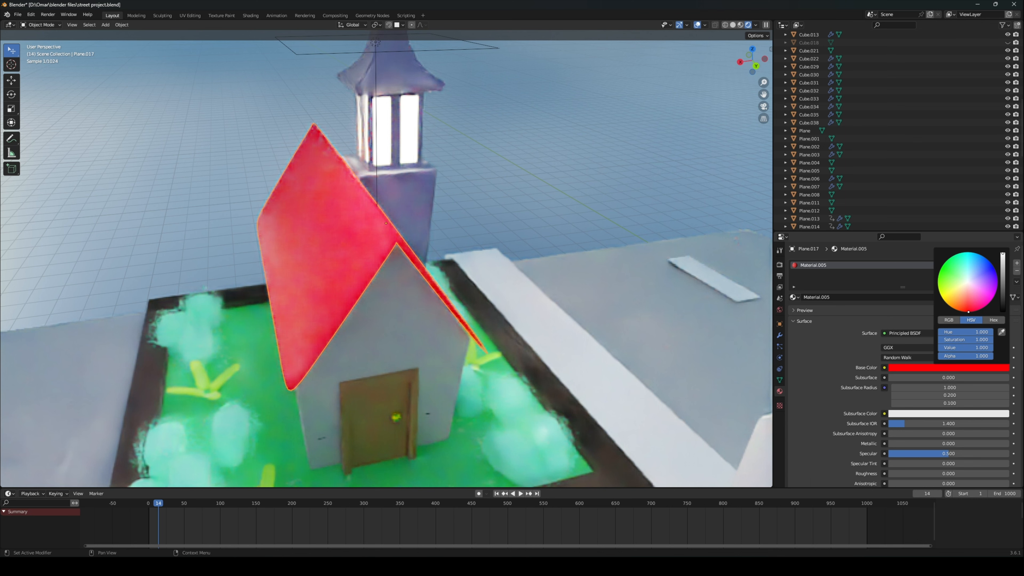
{"action": "left_click_drag", "start_coordinate": [969, 298], "coordinate": [968, 305]}
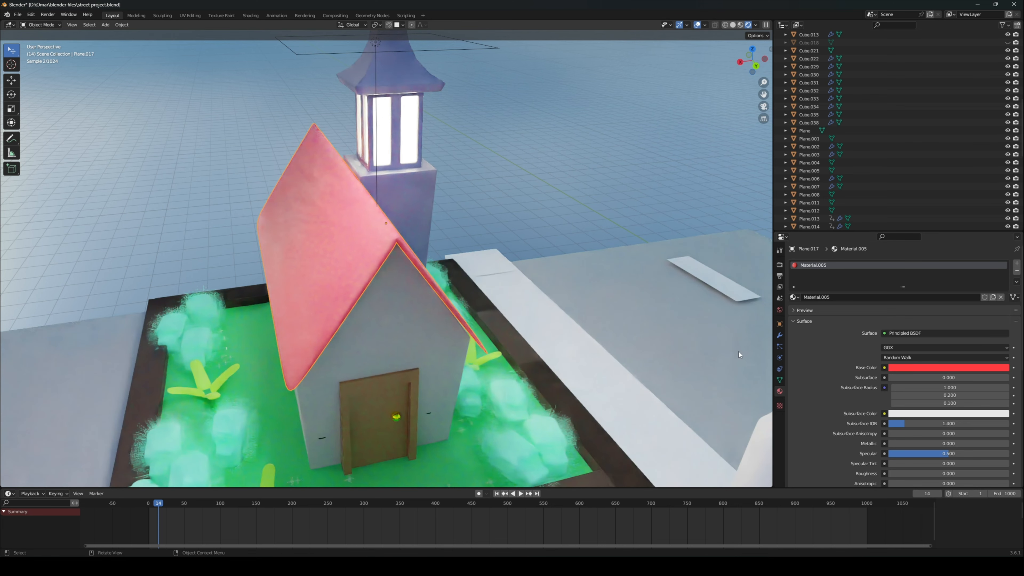
{"action": "left_click_drag", "start_coordinate": [904, 444], "coordinate": [949, 443]}
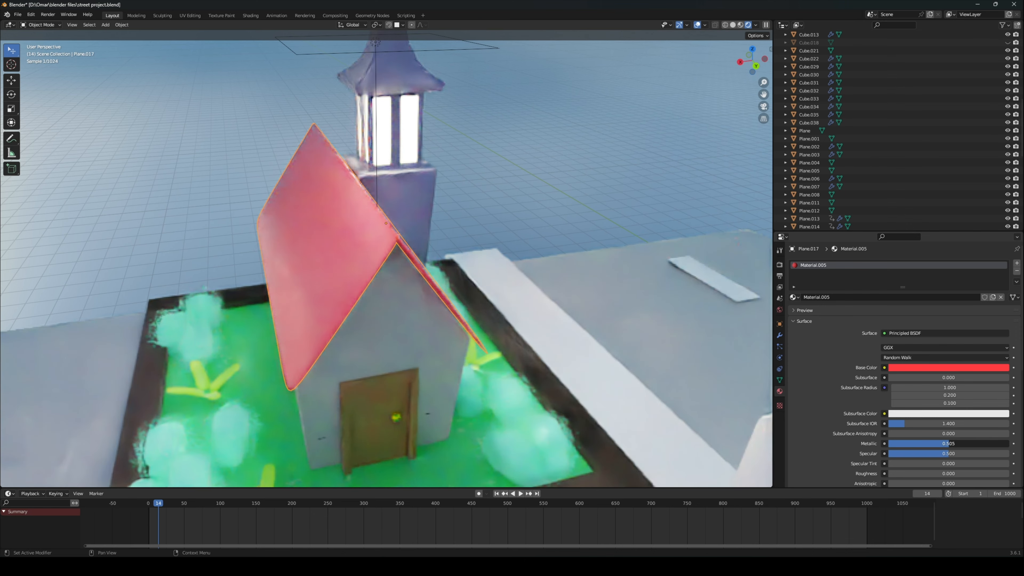
Step: Add a second material to the house door object and give it a very dark brown base color with saturation about 0.95
{"action": "middle_click_drag", "start_coordinate": [556, 363], "coordinate": [351, 278]}
{"action": "left_click", "coordinate": [350, 278]}
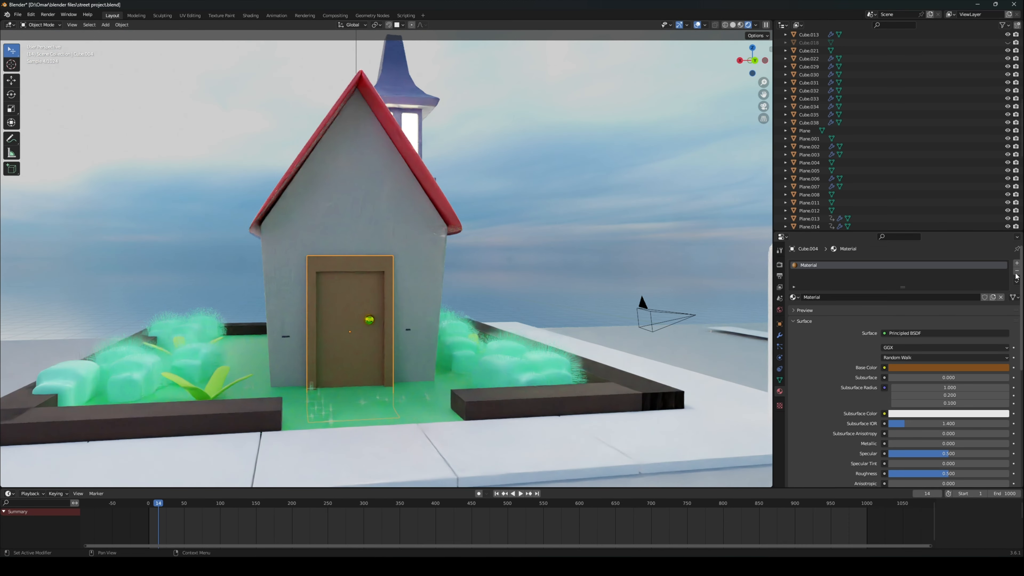
{"action": "left_click", "coordinate": [1017, 263]}
{"action": "left_click", "coordinate": [878, 308]}
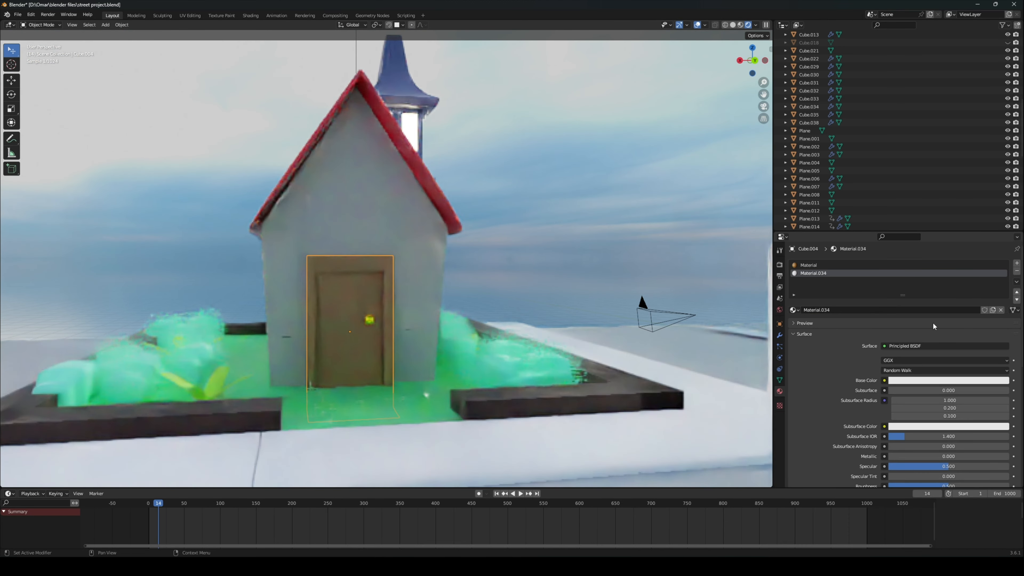
{"action": "left_click", "coordinate": [911, 381]}
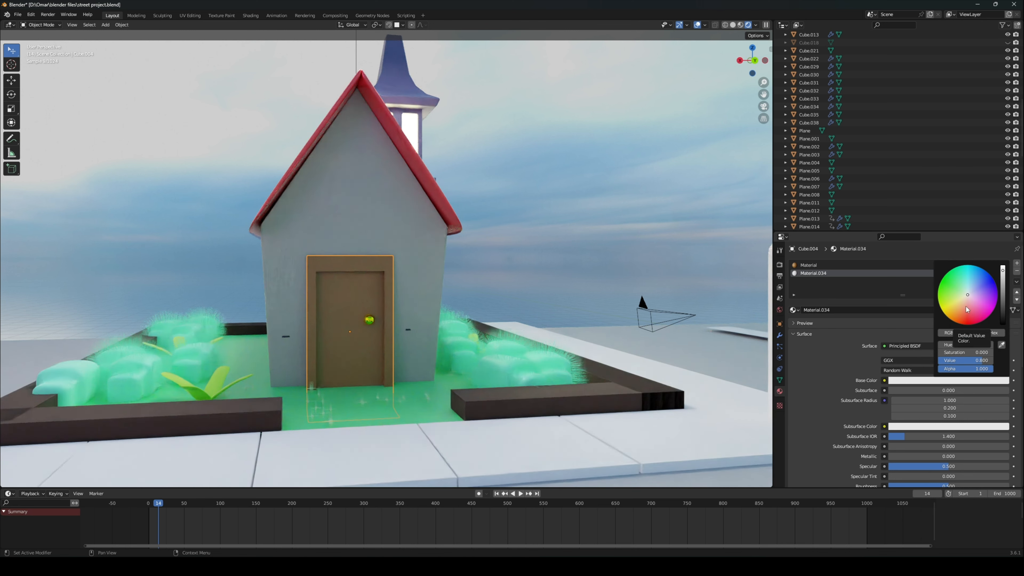
{"action": "left_click_drag", "start_coordinate": [964, 307], "coordinate": [960, 316]}
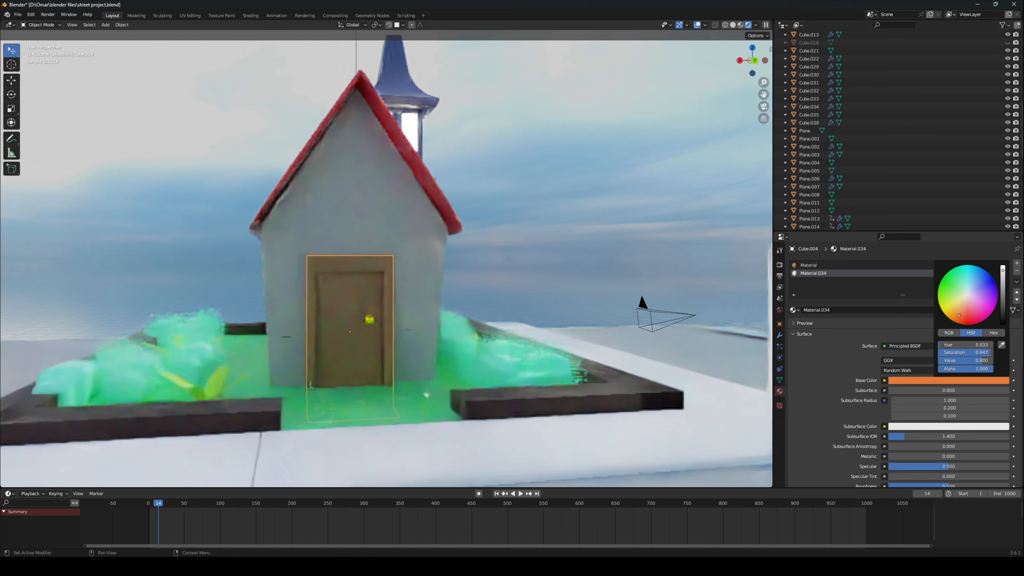
{"action": "left_click_drag", "start_coordinate": [1003, 289], "coordinate": [1003, 315]}
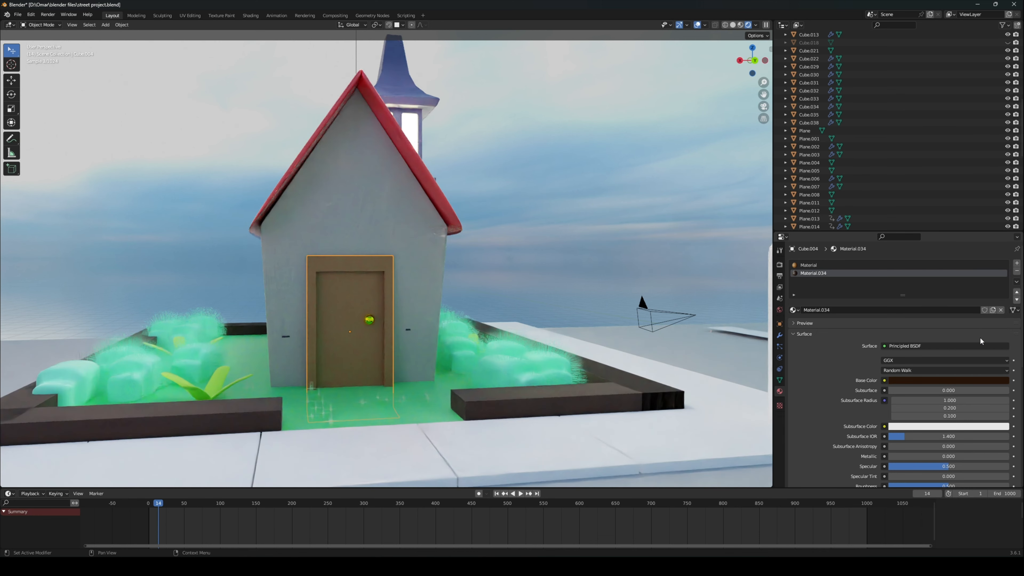
Step: In Edit Mode, select the front and outer top faces of the door frame
{"action": "mouse_move", "coordinate": [548, 303]}
{"action": "middle_mouse_down"}
{"action": "mouse_move", "coordinate": [534, 300]}
{"action": "mouse_move", "coordinate": [542, 300]}
{"action": "middle_mouse_up"}
{"action": "key", "text": "Tab"}
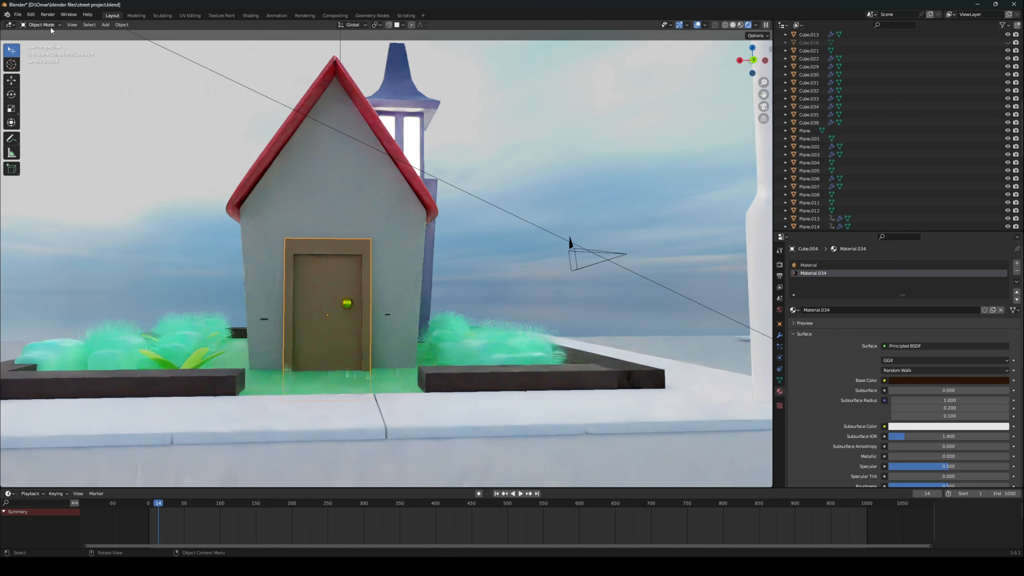
{"action": "scroll", "coordinate": [51, 50], "scroll_direction": "up", "scroll_amount": 4}
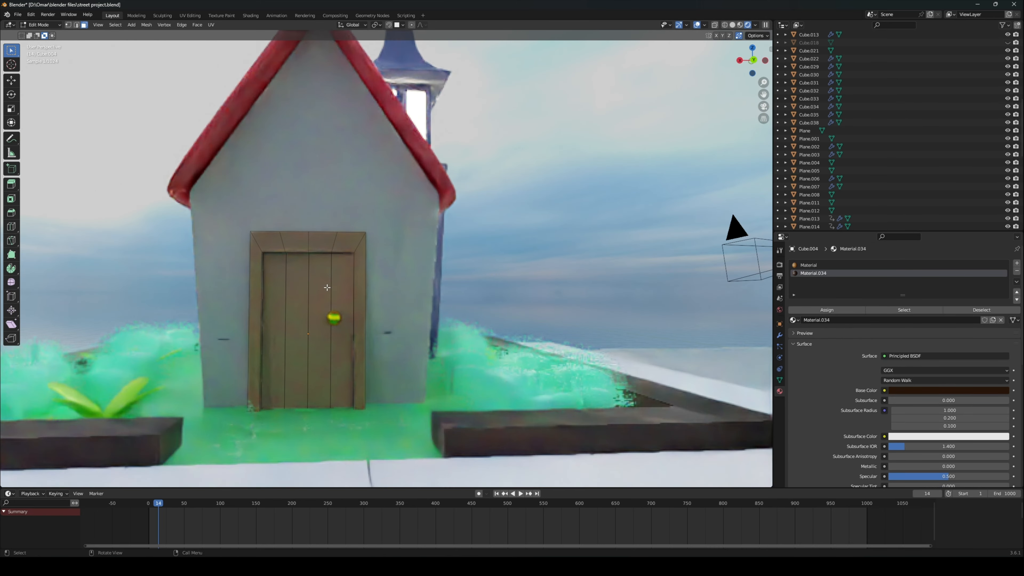
{"action": "left_click", "coordinate": [282, 240]}
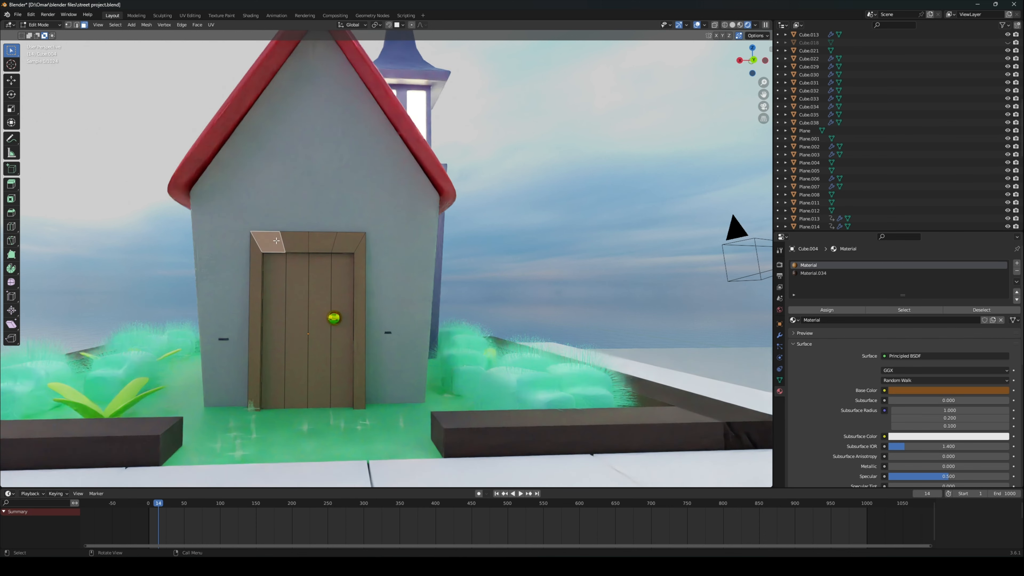
{"action": "left_click", "coordinate": [325, 242], "text": "shift"}
{"action": "left_click", "coordinate": [352, 242], "text": "shift"}
{"action": "left_click", "coordinate": [362, 256], "text": "shift"}
{"action": "left_click", "coordinate": [264, 265], "text": "shift"}
{"action": "middle_click_drag", "start_coordinate": [265, 265], "coordinate": [207, 363]}
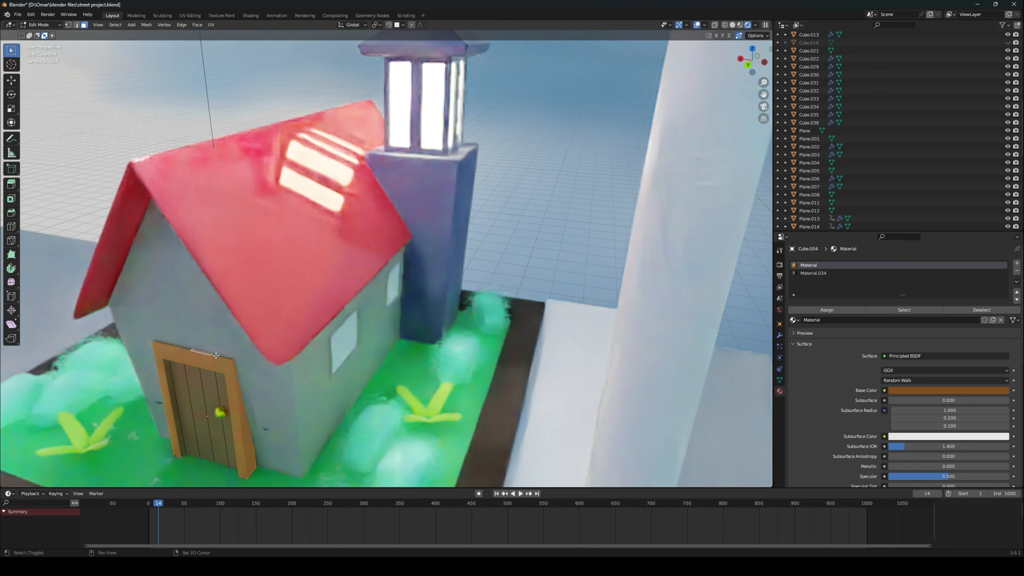
{"action": "middle_click_drag", "start_coordinate": [165, 343], "coordinate": [265, 231]}
Step: Add the door frame's inner faces to the selection and assign the dark brown Material.034 to all selected faces
{"action": "left_click", "coordinate": [149, 283]}
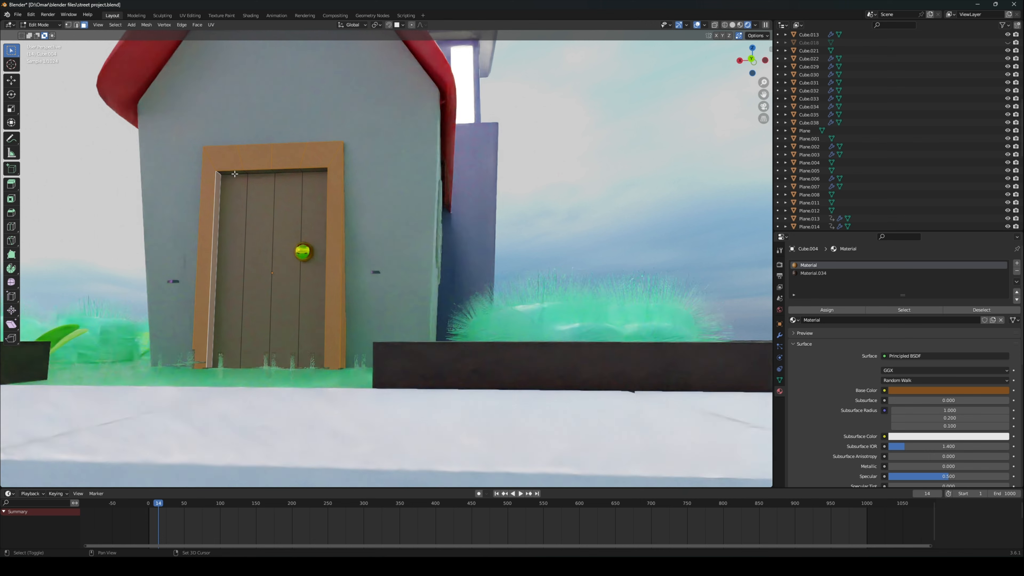
{"action": "left_click", "coordinate": [286, 170]}
{"action": "middle_click_drag", "start_coordinate": [315, 169], "coordinate": [516, 230]}
{"action": "left_click", "coordinate": [516, 231]}
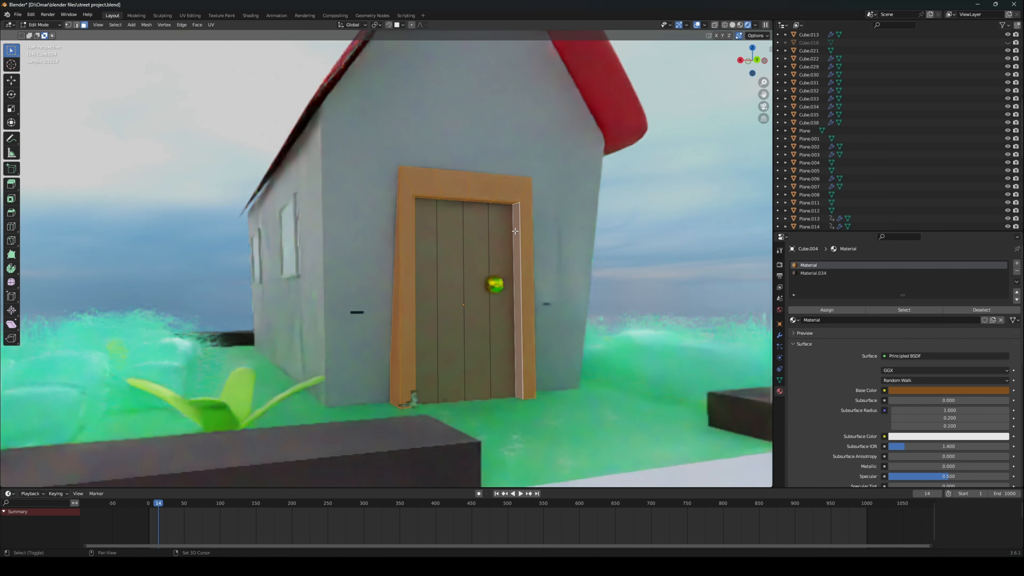
{"action": "left_click", "coordinate": [833, 311]}
{"action": "left_click", "coordinate": [809, 273]}
{"action": "left_click", "coordinate": [803, 309]}
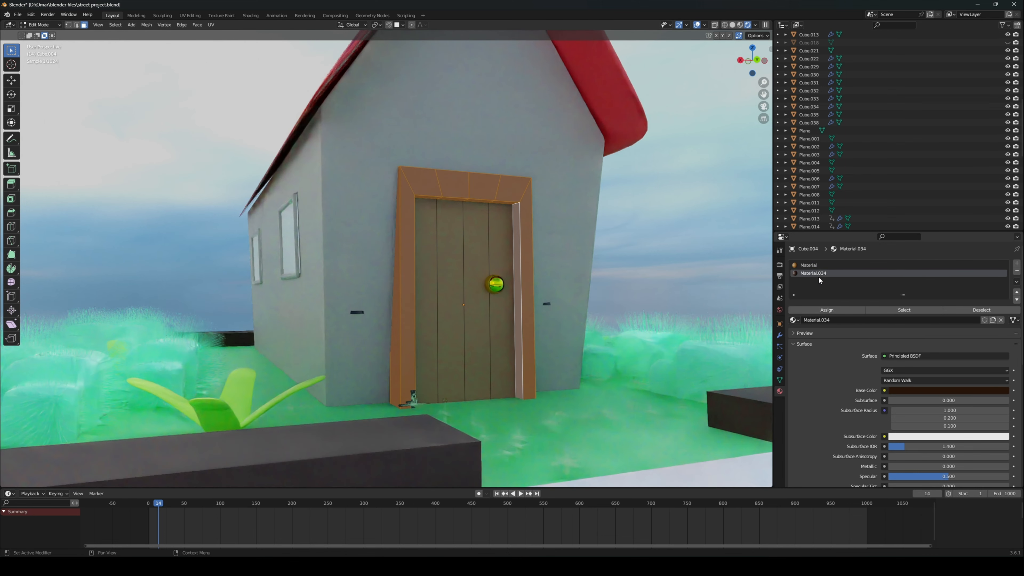
Step: Switch the viewport to solid shading and return to Object Mode
{"action": "middle_click_drag", "start_coordinate": [387, 295], "coordinate": [433, 270]}
{"action": "scroll", "coordinate": [470, 274], "scroll_direction": "down", "scroll_amount": 3}
{"action": "scroll", "coordinate": [434, 271], "scroll_direction": "up", "scroll_amount": 4}
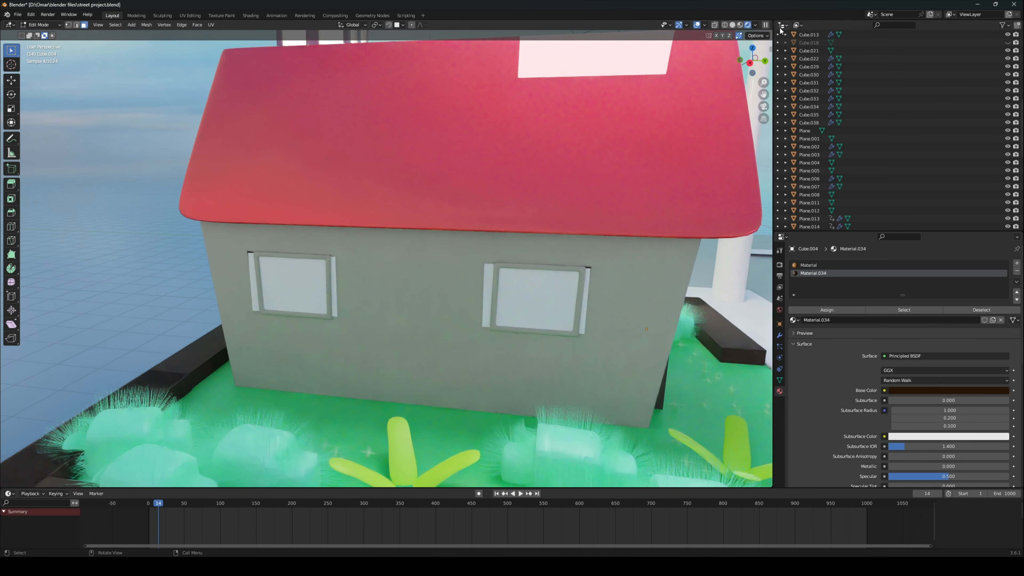
{"action": "left_click", "coordinate": [732, 26]}
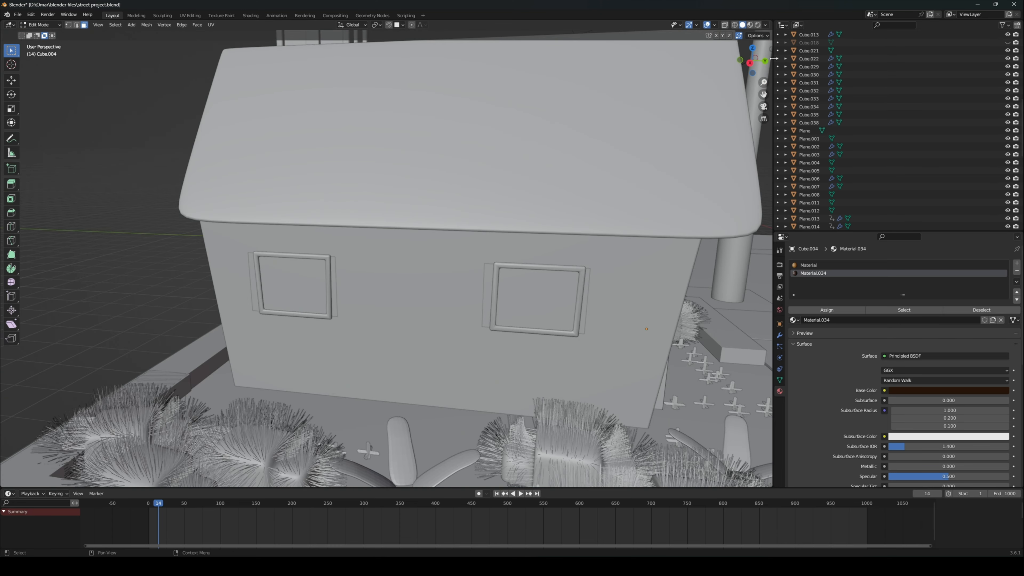
{"action": "left_click", "coordinate": [765, 61]}
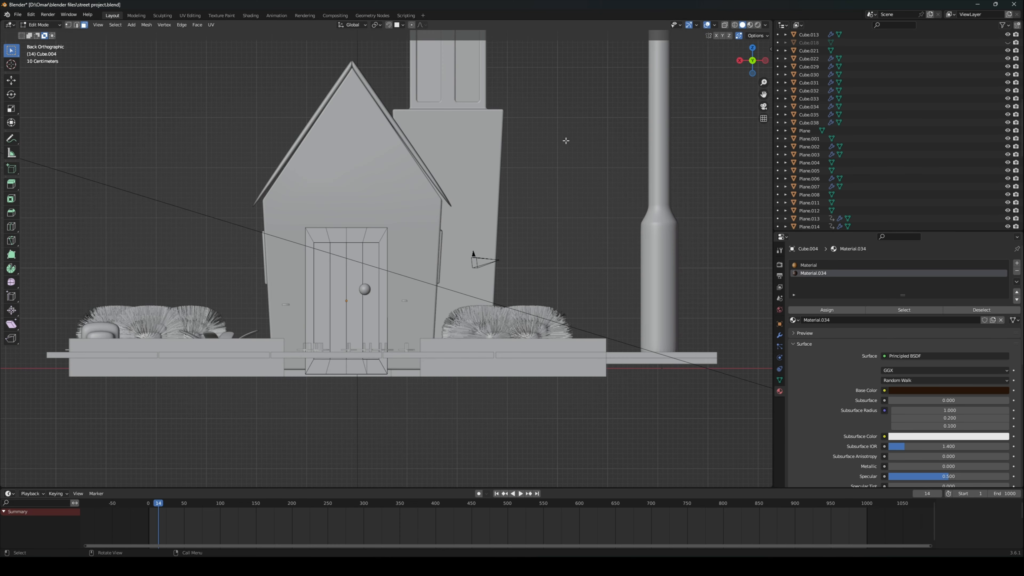
{"action": "key", "text": "Tab"}
Step: Scale Plane.039, the side window pane nearest the door, along Y to about 0.857 and adjust its Y position within the frame
{"action": "middle_click_drag", "start_coordinate": [505, 176], "coordinate": [536, 176]}
{"action": "scroll", "coordinate": [403, 226], "scroll_direction": "up", "scroll_amount": 3}
{"action": "middle_click_drag", "start_coordinate": [323, 226], "coordinate": [444, 234], "text": "shift"}
{"action": "left_click", "coordinate": [298, 262]}
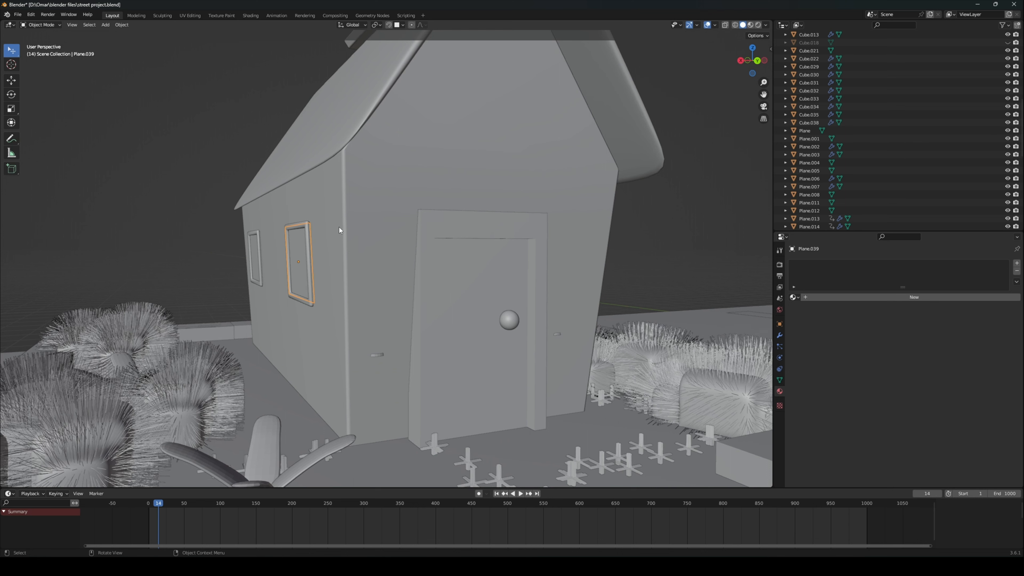
{"action": "key", "text": "g"}
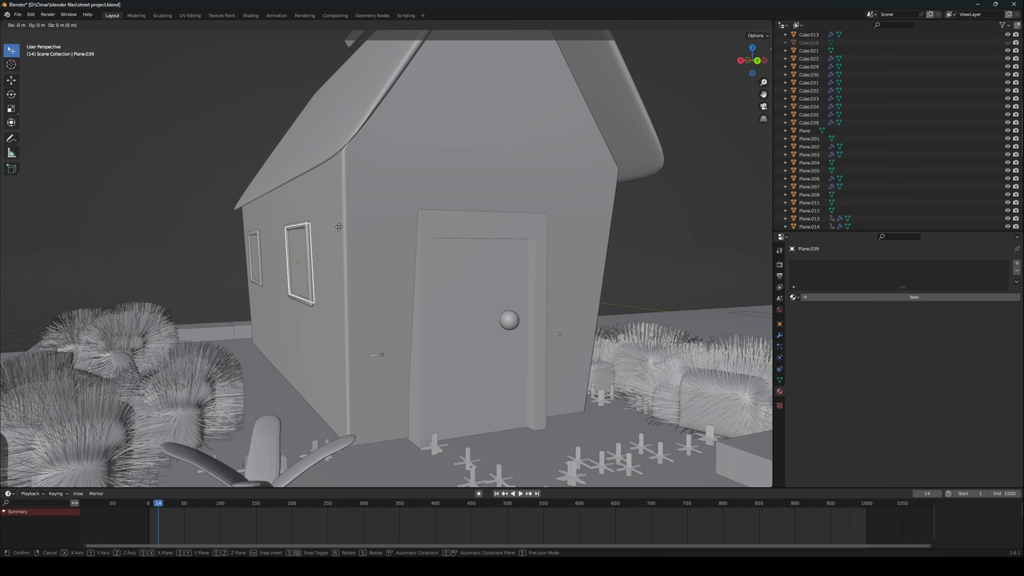
{"action": "left_click", "coordinate": [339, 228]}
{"action": "middle_click_drag", "start_coordinate": [339, 228], "coordinate": [392, 230]}
{"action": "scroll", "coordinate": [392, 230], "scroll_direction": "up", "scroll_amount": 2}
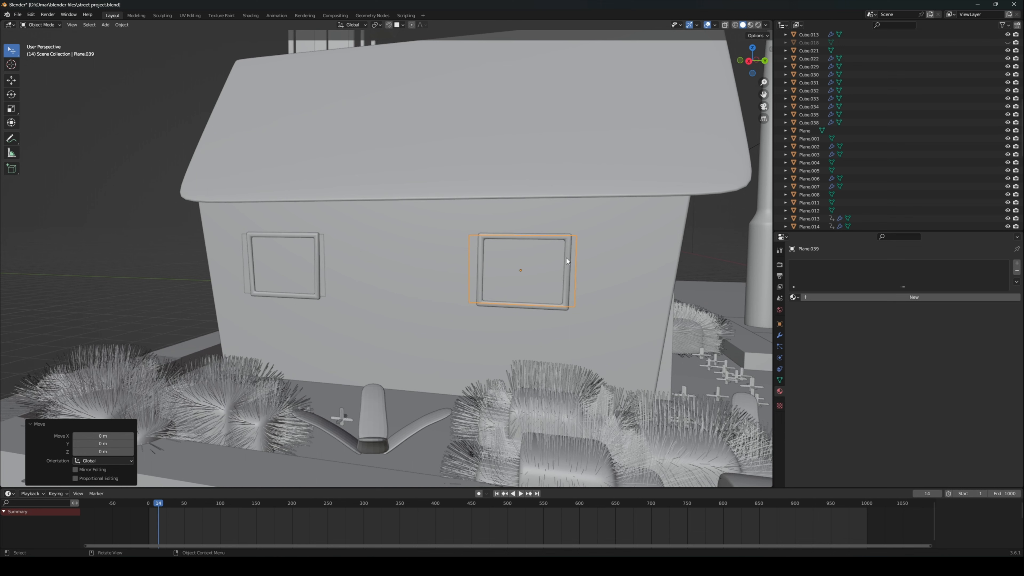
{"action": "key", "text": "s"}
{"action": "key", "text": "y"}
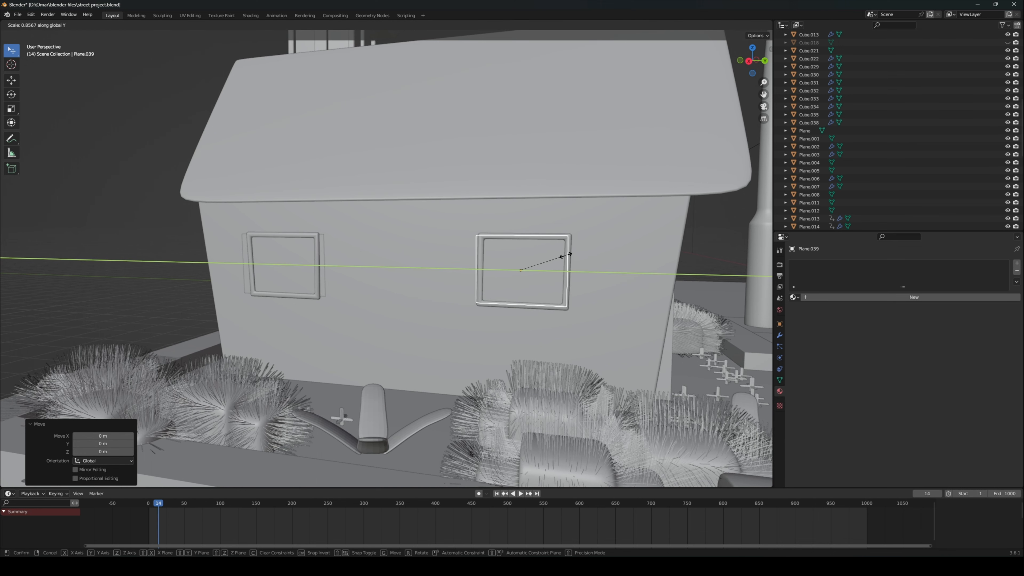
{"action": "left_click", "coordinate": [567, 255]}
{"action": "key", "text": "g"}
{"action": "key", "text": "y"}
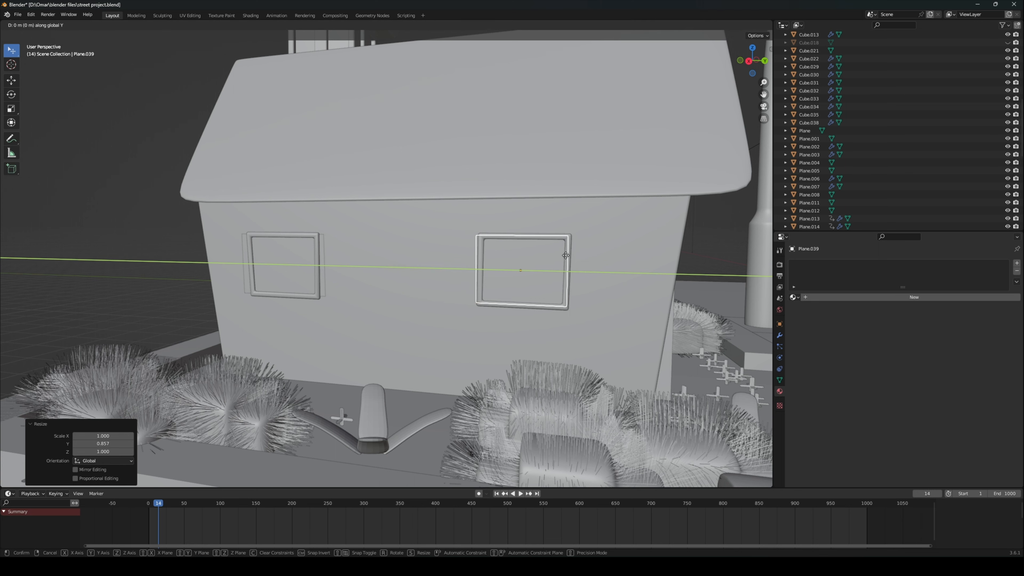
{"action": "left_click", "coordinate": [571, 255]}
Step: Refine Plane.039's fit by scaling it along Y to about 0.955 and shifting it slightly along Y
{"action": "key", "text": "s"}
{"action": "key", "text": "y"}
{"action": "left_click", "coordinate": [569, 256]}
{"action": "key", "text": "g"}
{"action": "key", "text": "y"}
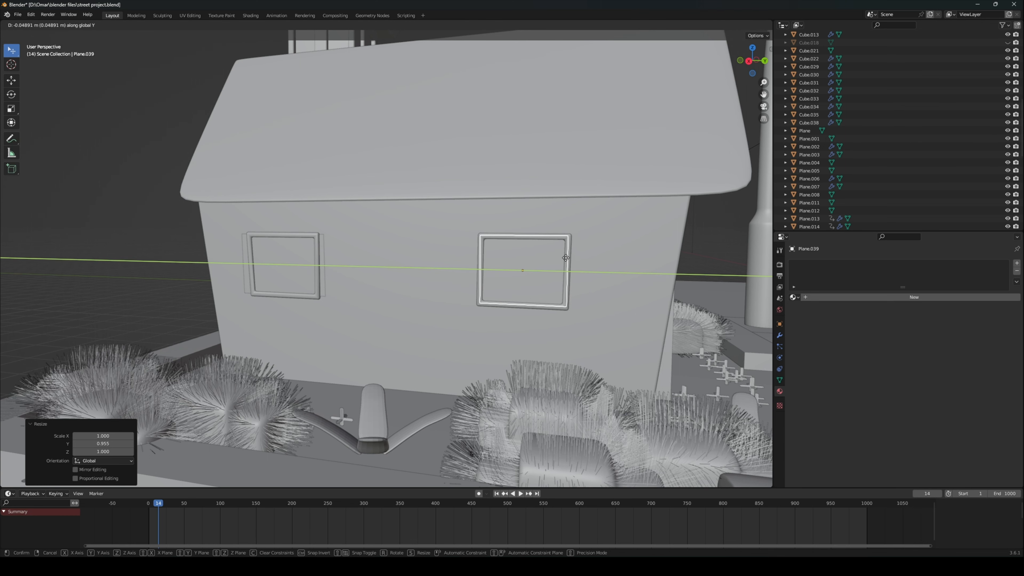
{"action": "left_click", "coordinate": [566, 258]}
Step: Scale Plane.038, the other window pane on the same wall, along Y to 0.875
{"action": "left_click", "coordinate": [258, 248]}
{"action": "key", "text": "s"}
{"action": "key", "text": "y"}
{"action": "left_click", "coordinate": [326, 276]}
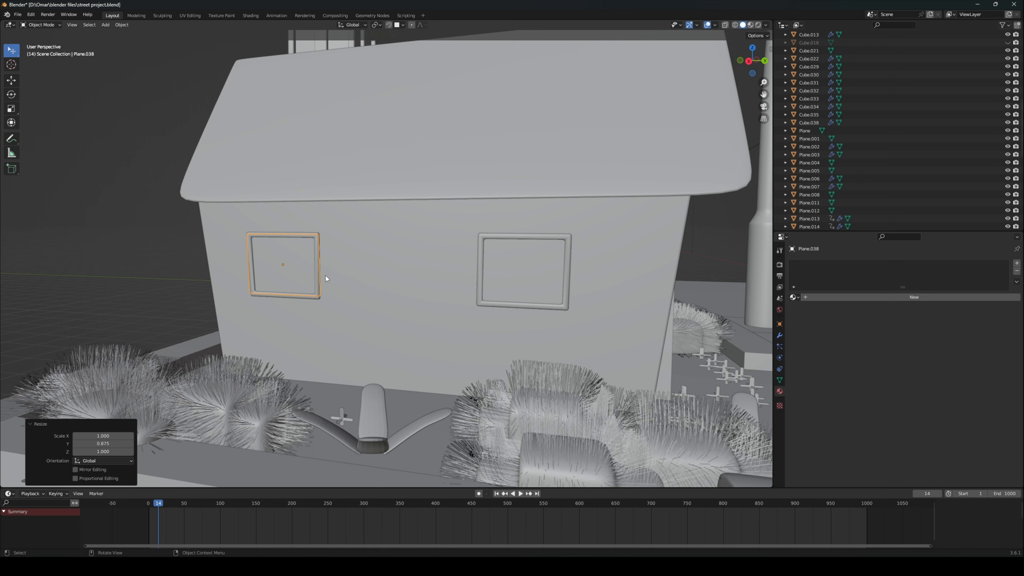
Step: Narrow Plane.038 further along Y to about 0.93 and move it about 0.006 m along Y
{"action": "middle_click_drag", "start_coordinate": [326, 275], "coordinate": [358, 275]}
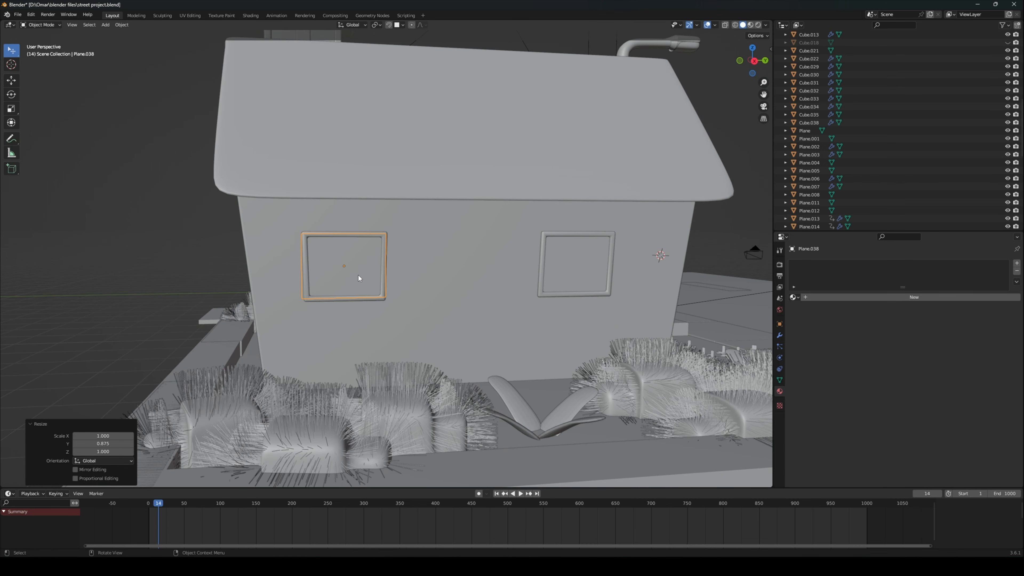
{"action": "key", "text": "s"}
{"action": "key", "text": "y"}
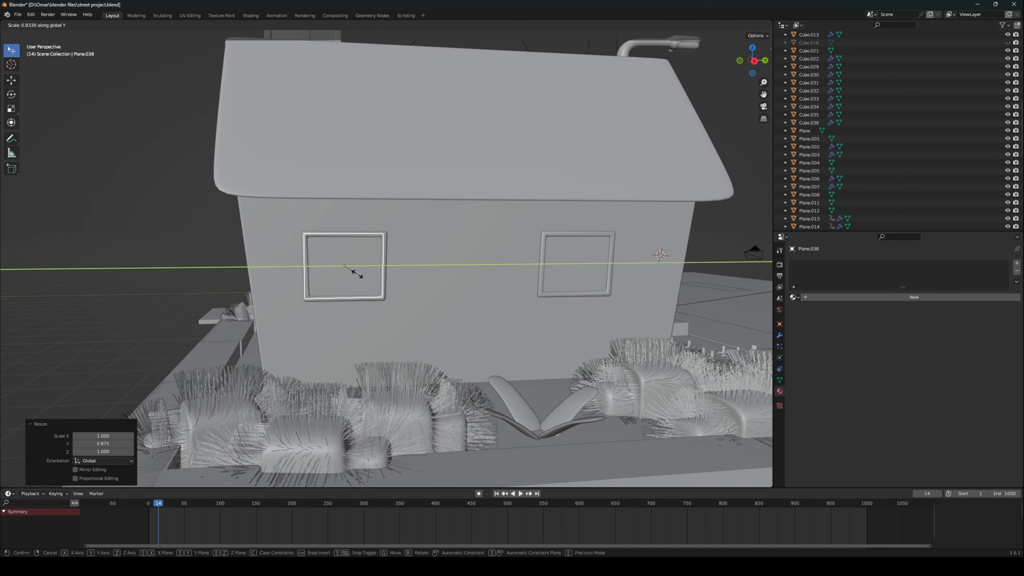
{"action": "left_click", "coordinate": [357, 275]}
{"action": "key", "text": "g"}
{"action": "key", "text": "y"}
{"action": "left_click", "coordinate": [359, 275]}
Step: Trim Plane.038's width once more by scaling it along Y to about 0.99
{"action": "middle_click_drag", "start_coordinate": [357, 275], "coordinate": [379, 279]}
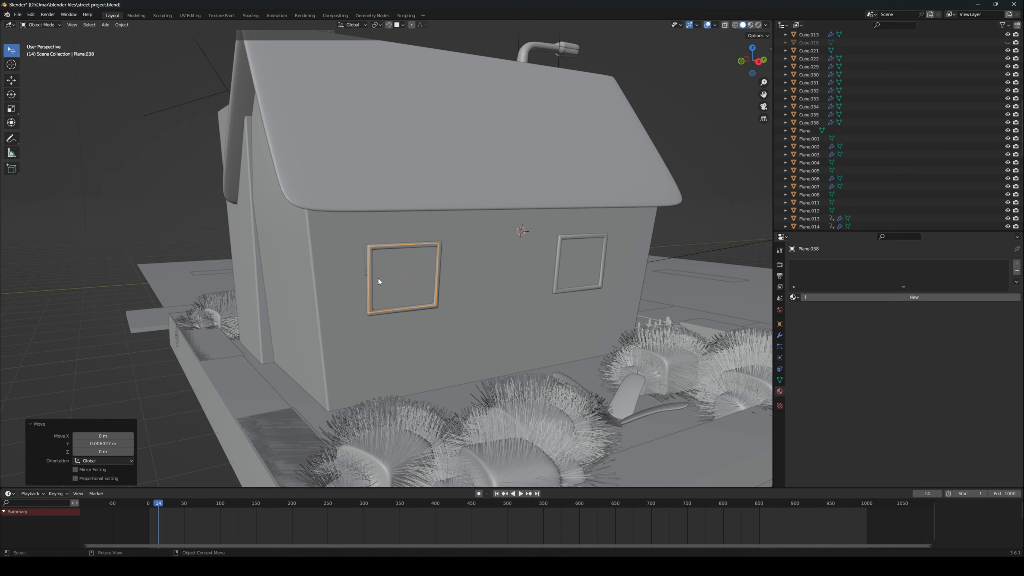
{"action": "key", "text": "s"}
{"action": "key", "text": "y"}
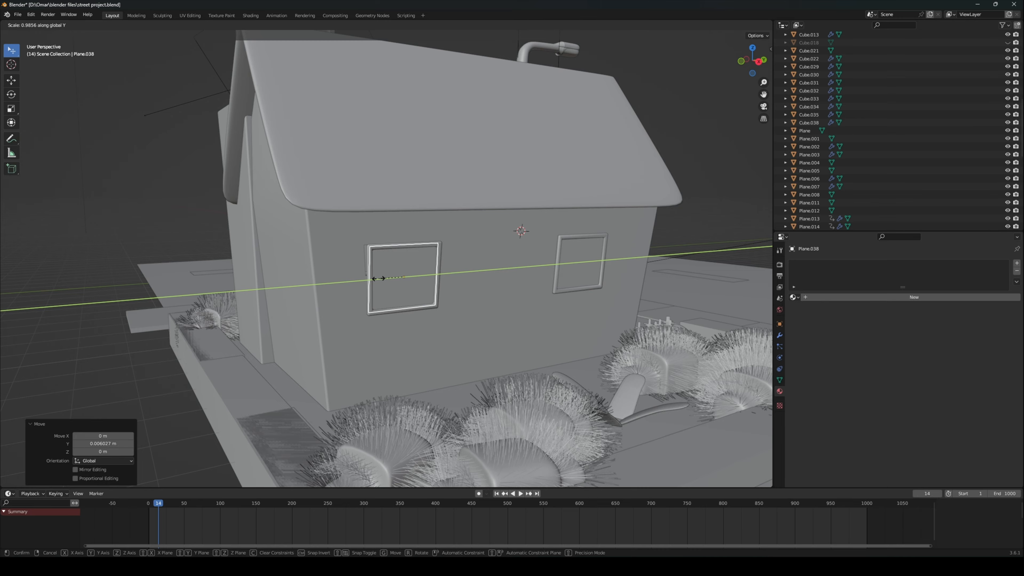
{"action": "left_click", "coordinate": [375, 279]}
Step: Scale Plane.037, the window pane beside the tower on the opposite wall, along Y to about 0.73 and move it about -0.038 m along Y
{"action": "middle_click_drag", "start_coordinate": [375, 277], "coordinate": [495, 274]}
{"action": "left_click", "coordinate": [406, 268]}
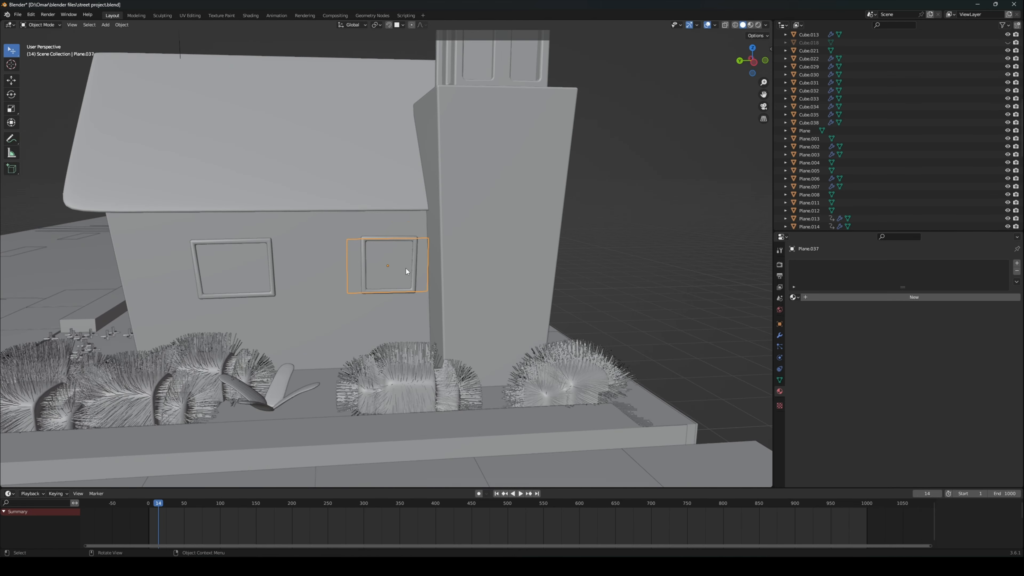
{"action": "middle_click_drag", "start_coordinate": [345, 269], "coordinate": [409, 270]}
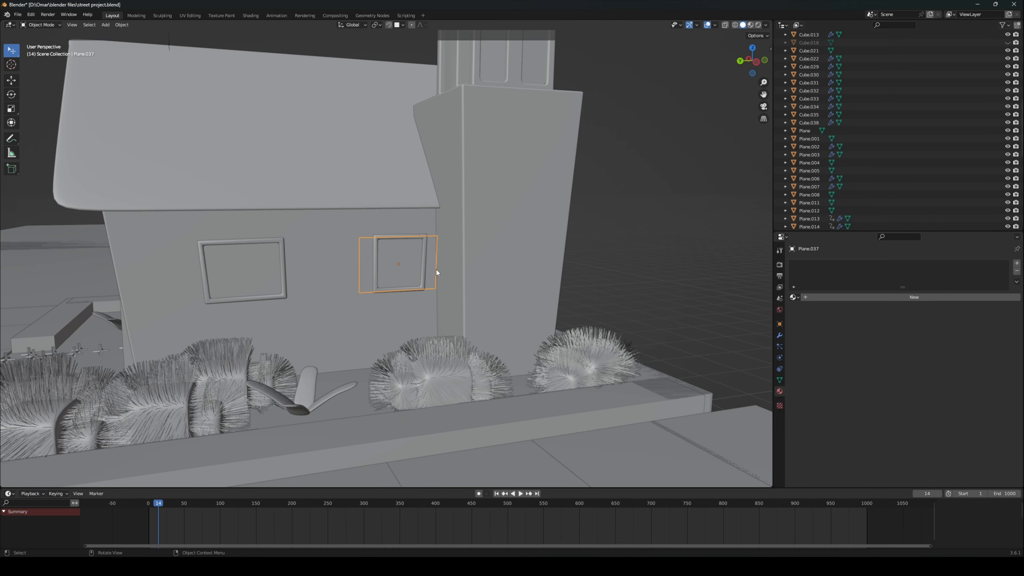
{"action": "key", "text": "s"}
{"action": "key", "text": "y"}
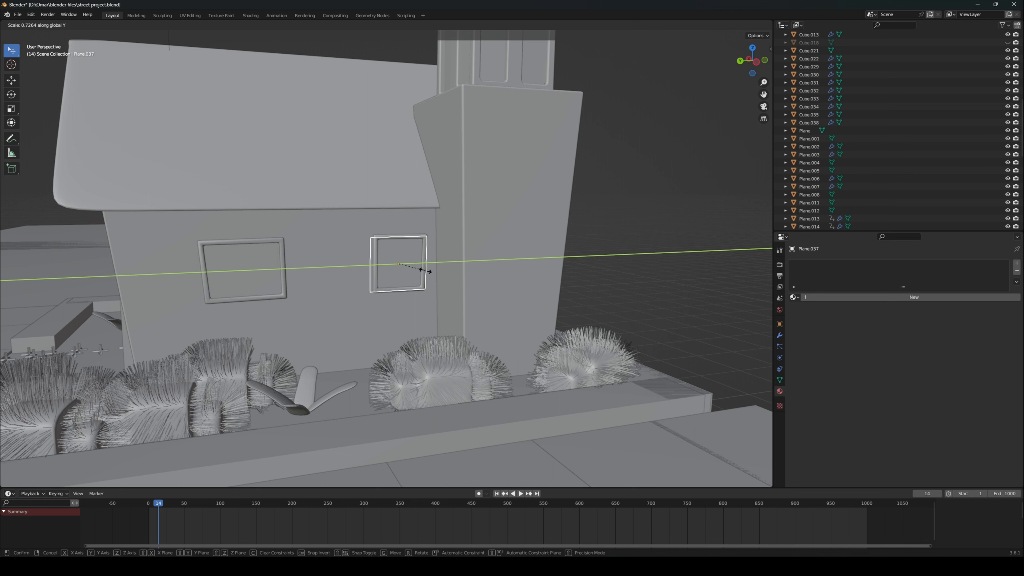
{"action": "left_click", "coordinate": [423, 270]}
{"action": "key", "text": "g"}
{"action": "key", "text": "y"}
{"action": "left_click", "coordinate": [425, 271]}
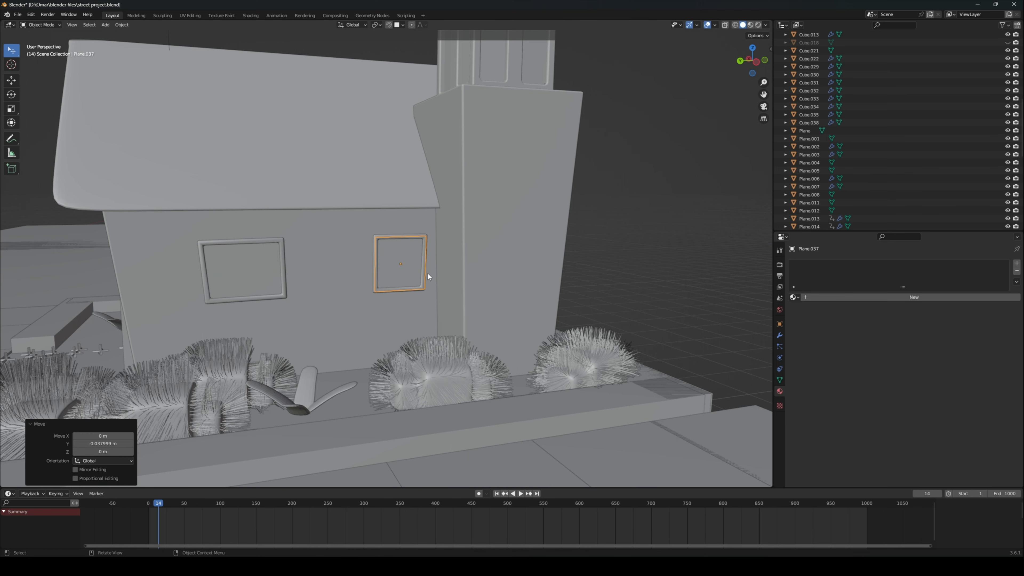
Step: Scale Plane.037 slightly along Y again to match the inside of its frame
{"action": "key", "text": "s"}
{"action": "key", "text": "y"}
{"action": "left_click", "coordinate": [425, 274]}
Step: Scale the remaining window pane on the tower-side wall, Plane, along Y to about 0.87
{"action": "middle_click_drag", "start_coordinate": [426, 274], "coordinate": [340, 262]}
{"action": "left_click", "coordinate": [285, 261]}
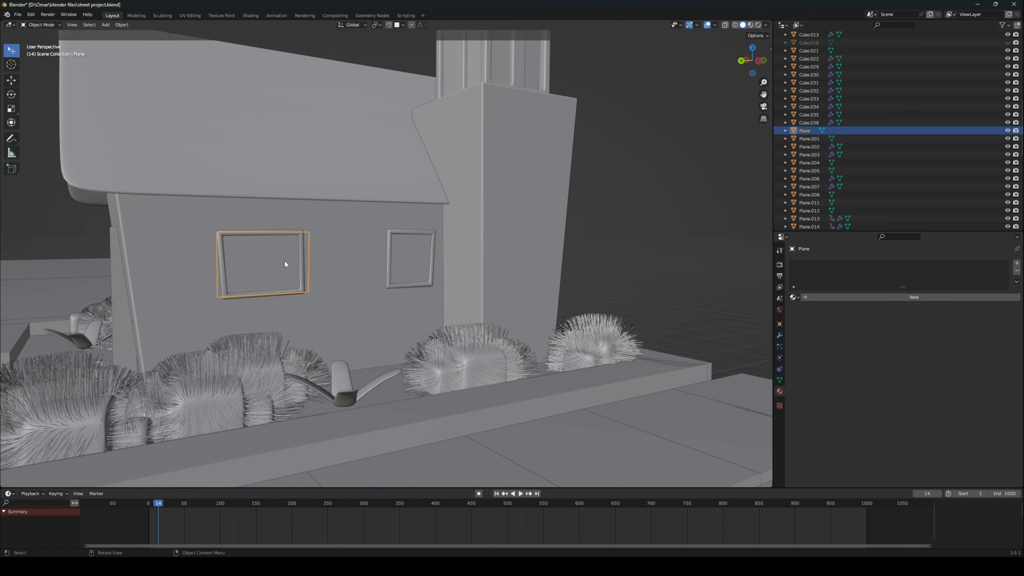
{"action": "key", "text": "s"}
{"action": "key", "text": "y"}
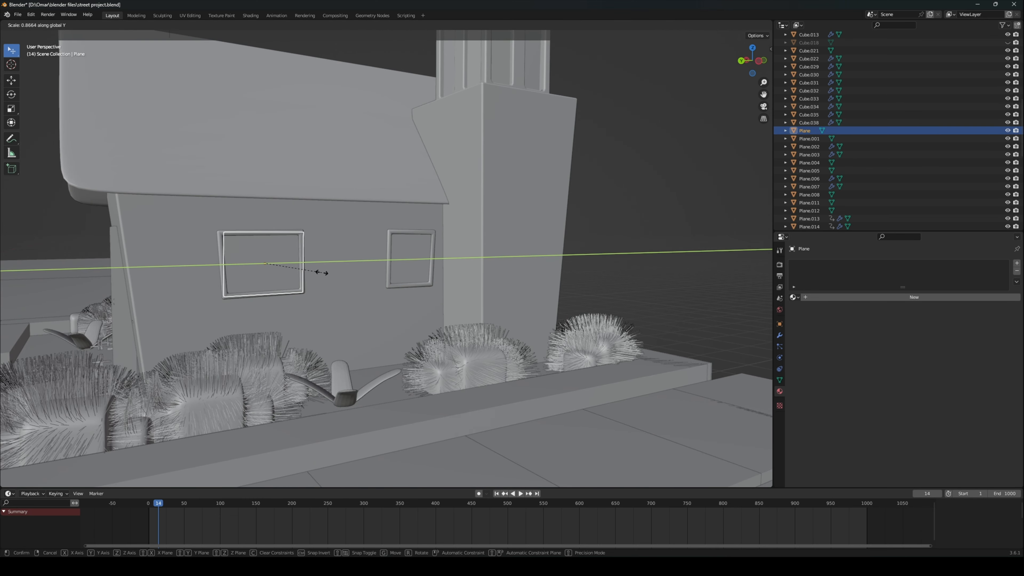
{"action": "left_click", "coordinate": [322, 272]}
Step: Rotate the outer vertical edge of the window pane Plane by about -5.06° to follow its frame's slant
{"action": "middle_click_drag", "start_coordinate": [321, 272], "coordinate": [229, 230]}
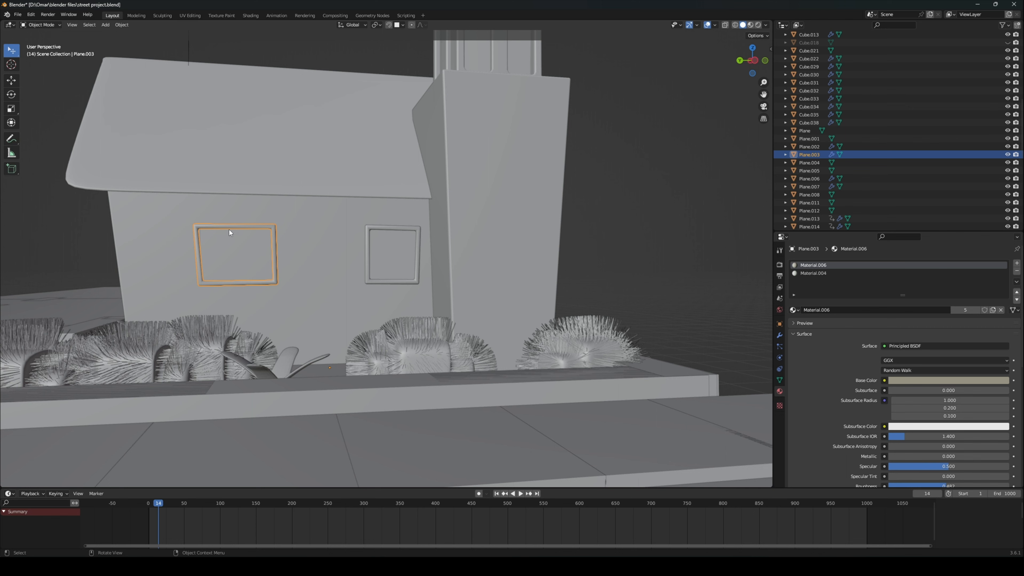
{"action": "left_click", "coordinate": [36, 26]}
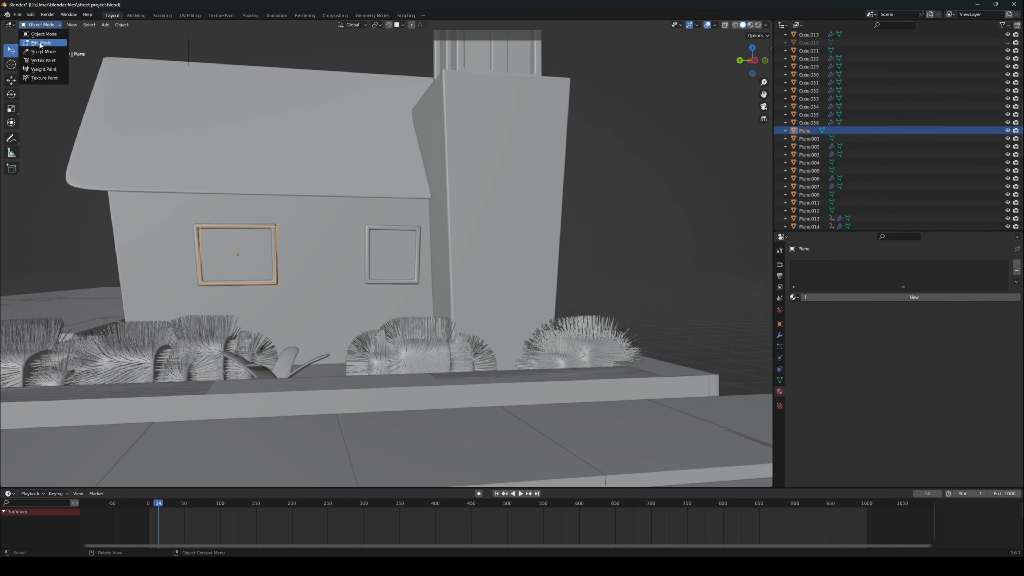
{"action": "left_click", "coordinate": [40, 43]}
{"action": "scroll", "coordinate": [190, 236], "scroll_direction": "up", "scroll_amount": 2}
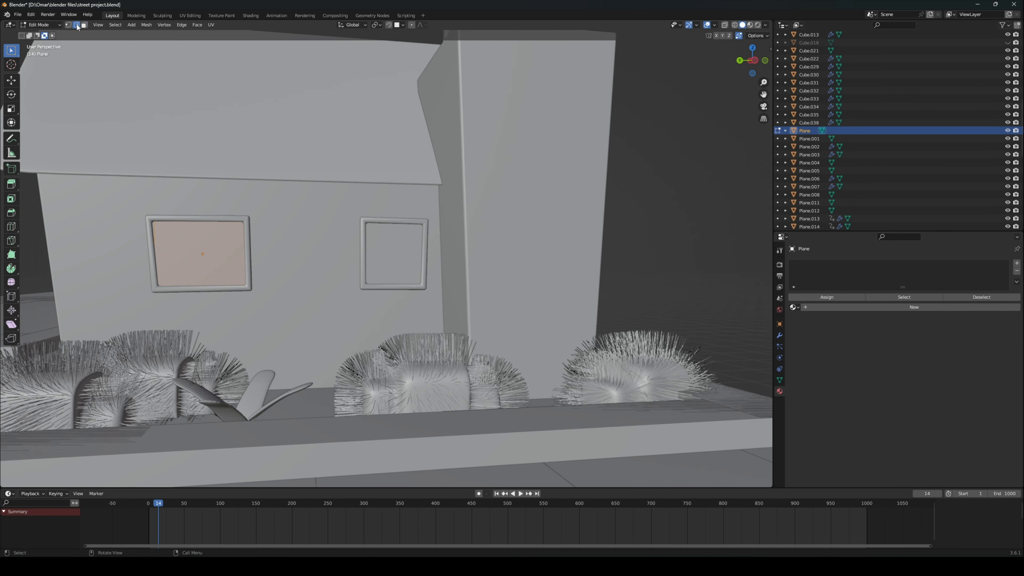
{"action": "key", "text": "r"}
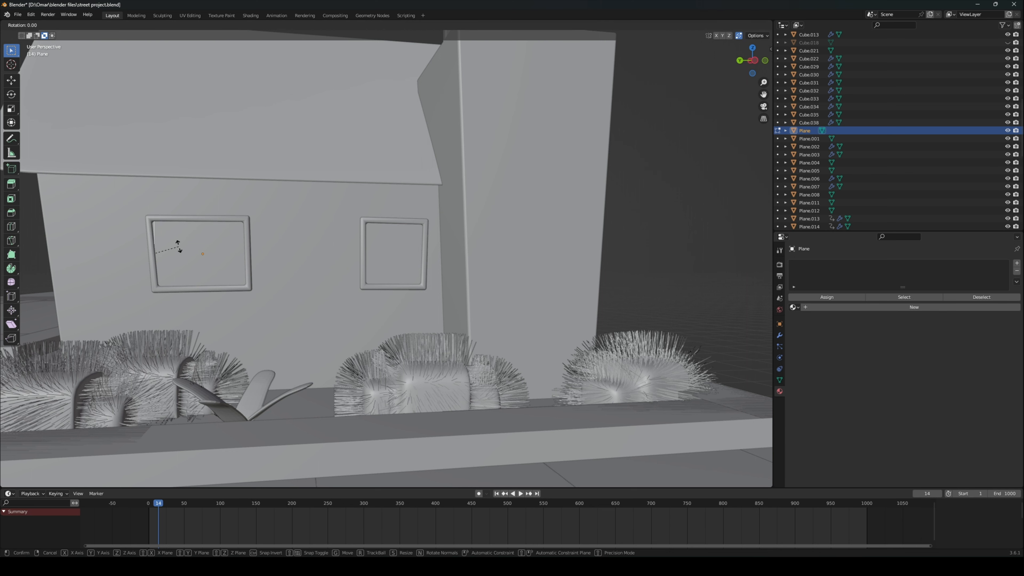
{"action": "left_click", "coordinate": [177, 245]}
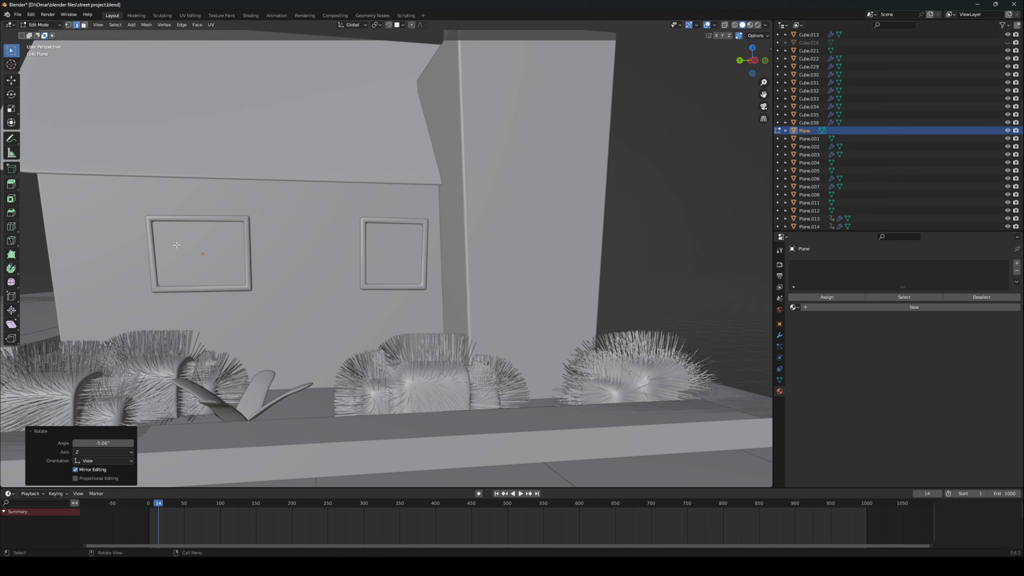
{"action": "left_click", "coordinate": [40, 25]}
{"action": "left_click", "coordinate": [40, 35]}
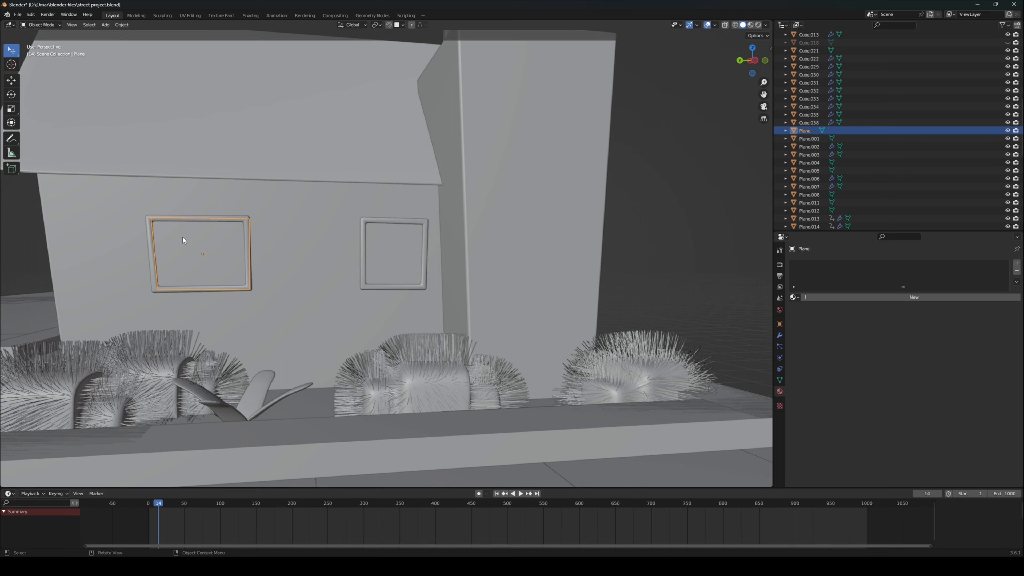
Step: Move the window pane Plane about 0.021 m along Y to seat it inside its frame
{"action": "key", "text": "g"}
{"action": "key", "text": "y"}
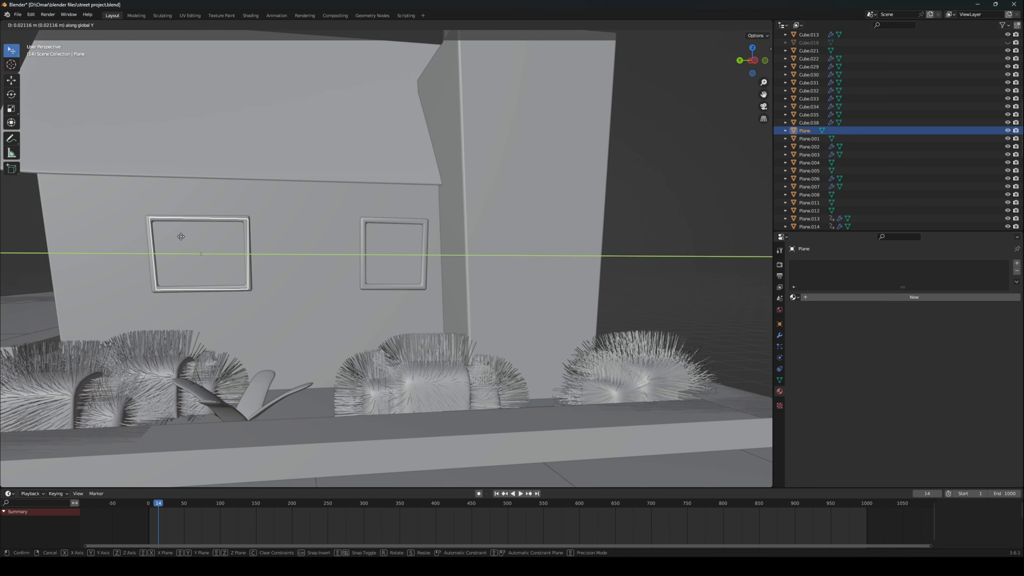
{"action": "left_click", "coordinate": [181, 237]}
Step: In the rendered view, change Material.006's base color on window frame Plane.003 to dark grey with hue 0.750, saturation 0.028 and value 0.119
{"action": "left_click", "coordinate": [758, 25]}
{"action": "middle_click_drag", "start_coordinate": [226, 226], "coordinate": [250, 230]}
{"action": "left_click", "coordinate": [252, 225]}
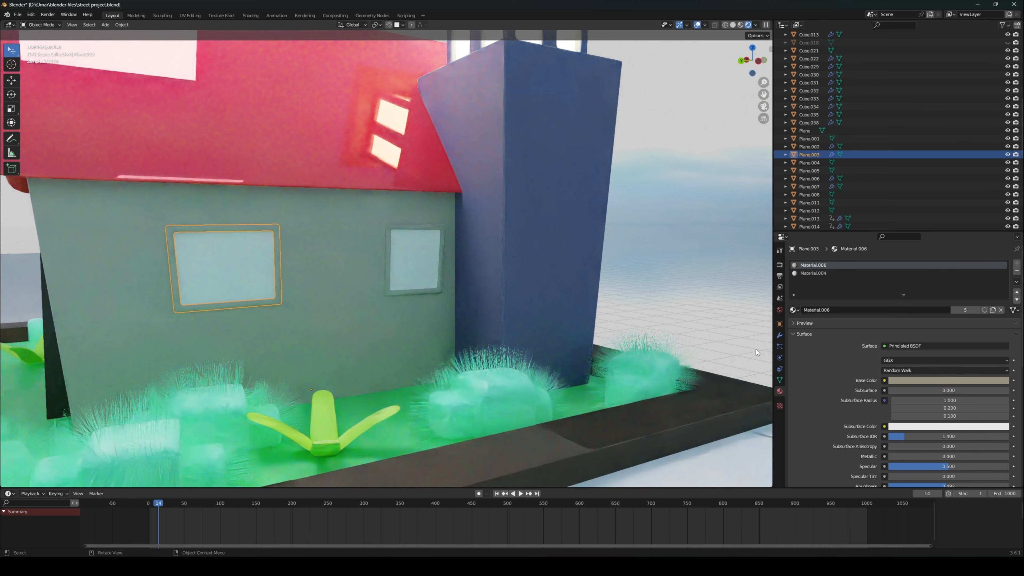
{"action": "left_click", "coordinate": [908, 380]}
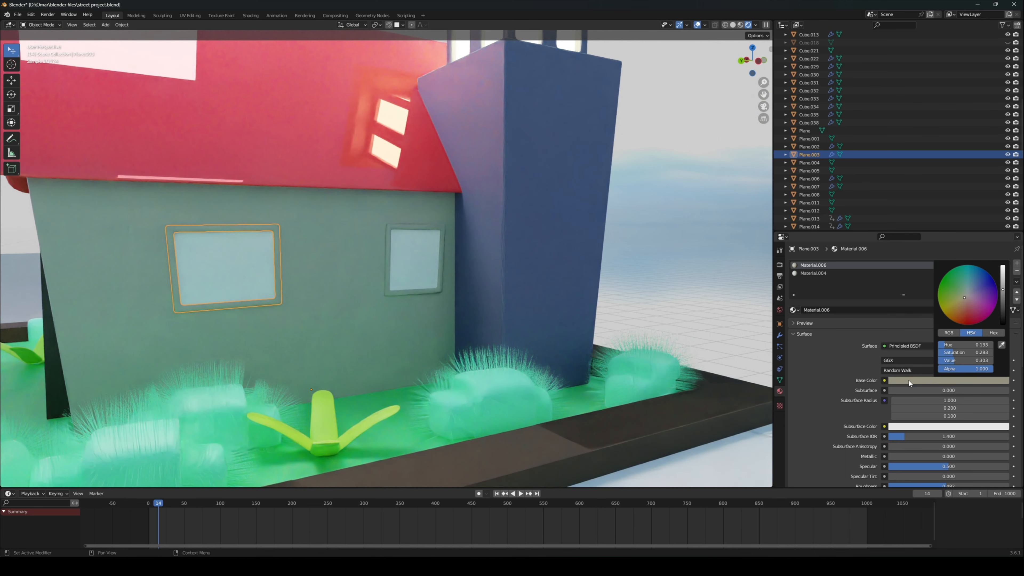
{"action": "left_click", "coordinate": [968, 294]}
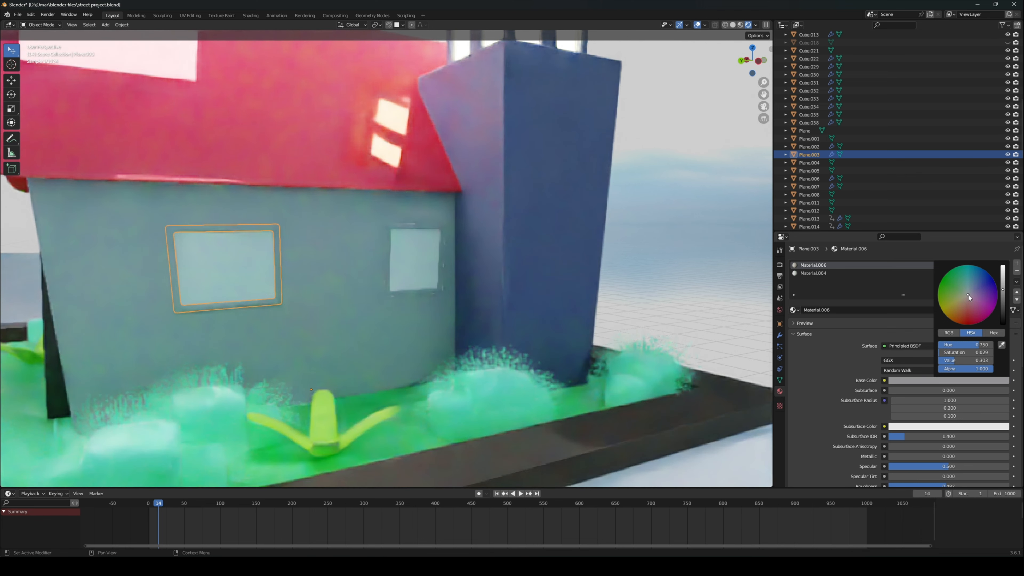
{"action": "left_click", "coordinate": [1004, 310]}
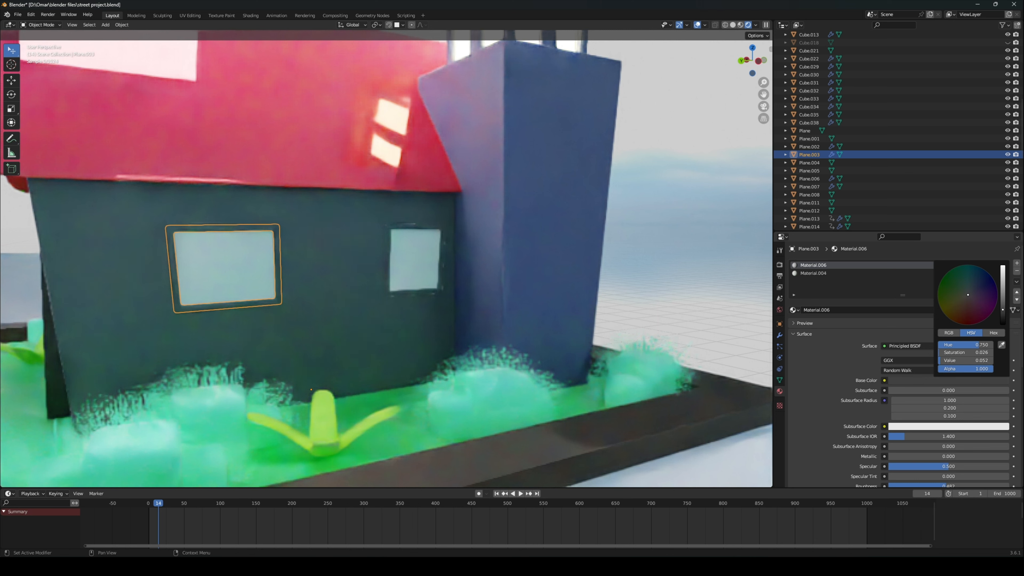
{"action": "left_click_drag", "start_coordinate": [1003, 311], "coordinate": [1003, 301]}
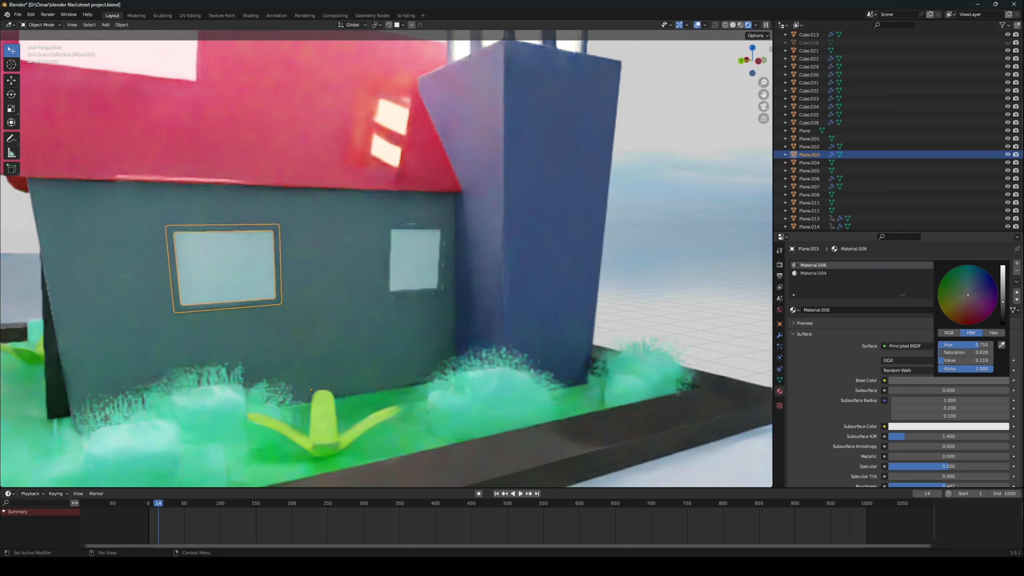
Step: Remove both material slots from window frame Plane.003 and give it a new material with a near-black base color
{"action": "left_click", "coordinate": [1016, 273]}
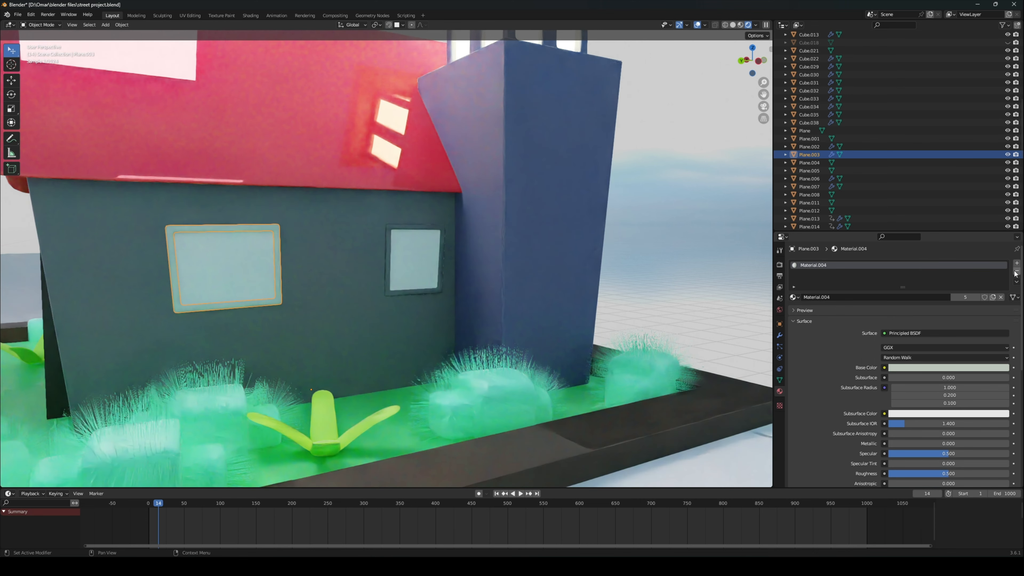
{"action": "left_click", "coordinate": [1017, 273]}
{"action": "left_click", "coordinate": [940, 298]}
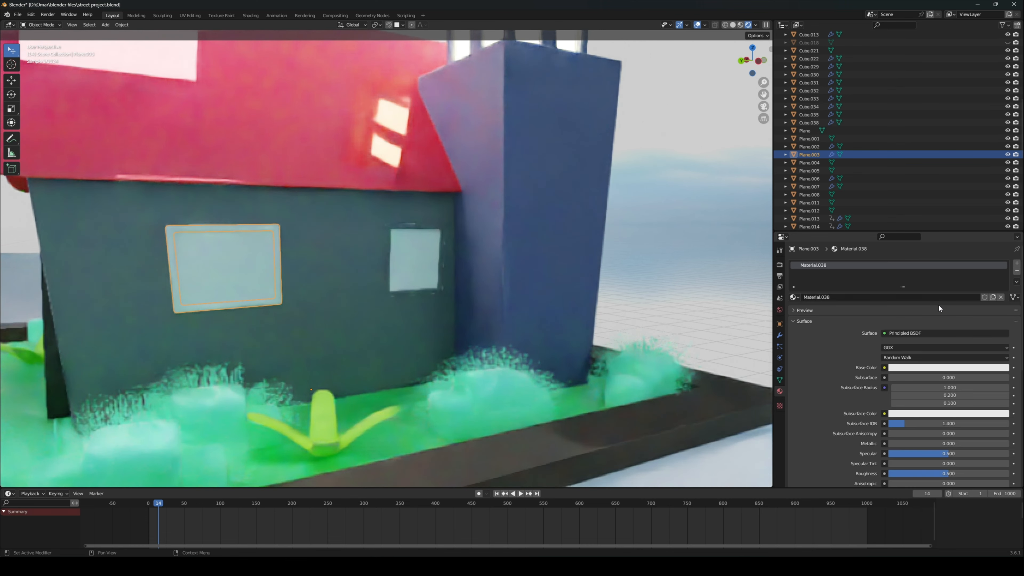
{"action": "left_click", "coordinate": [944, 367]}
{"action": "left_click_drag", "start_coordinate": [1003, 293], "coordinate": [1003, 301]}
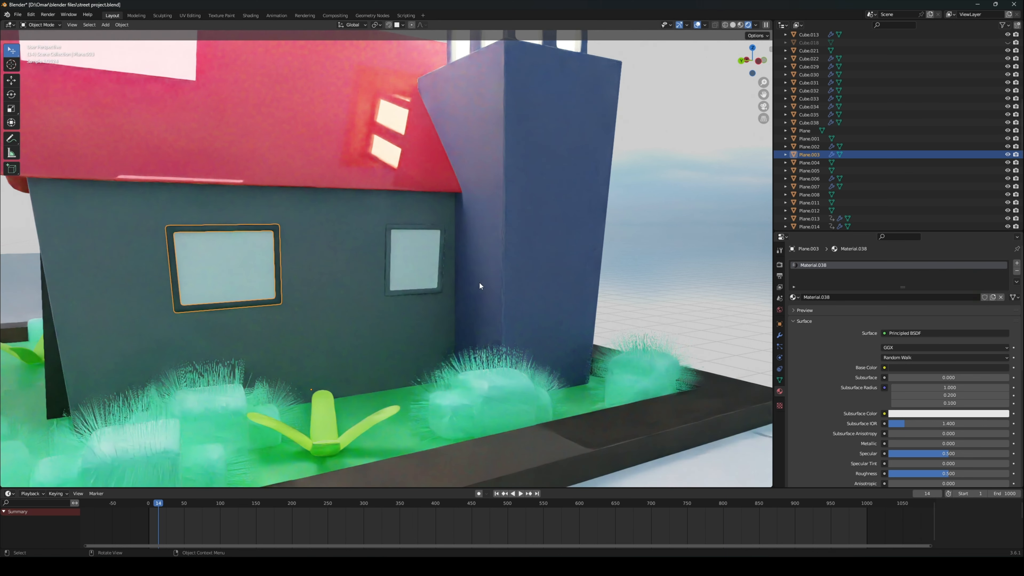
Step: Darken the base color of Material.006 on the smaller frame Plane.007 to a value of 0.042
{"action": "left_click", "coordinate": [385, 267]}
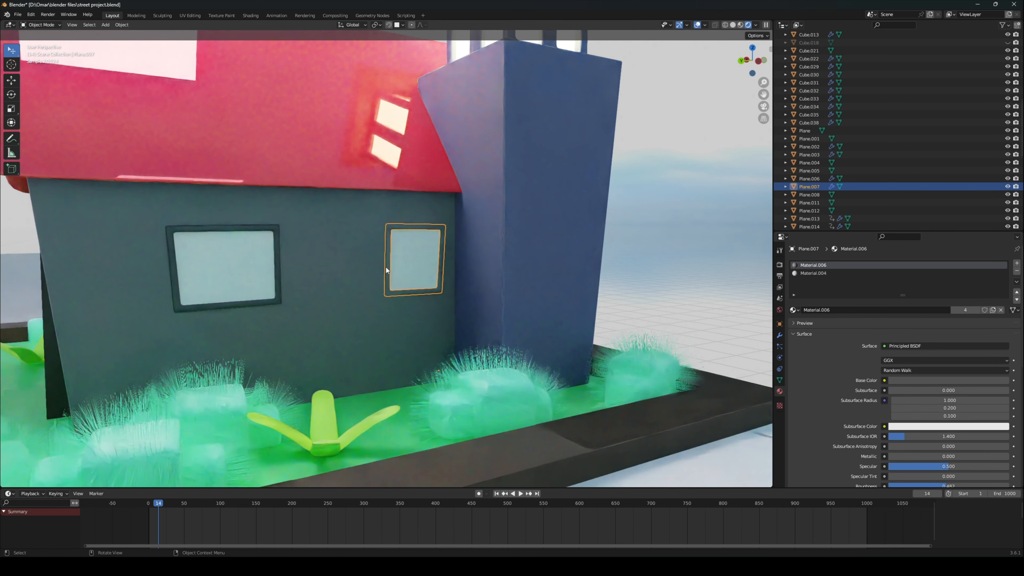
{"action": "left_click", "coordinate": [943, 380]}
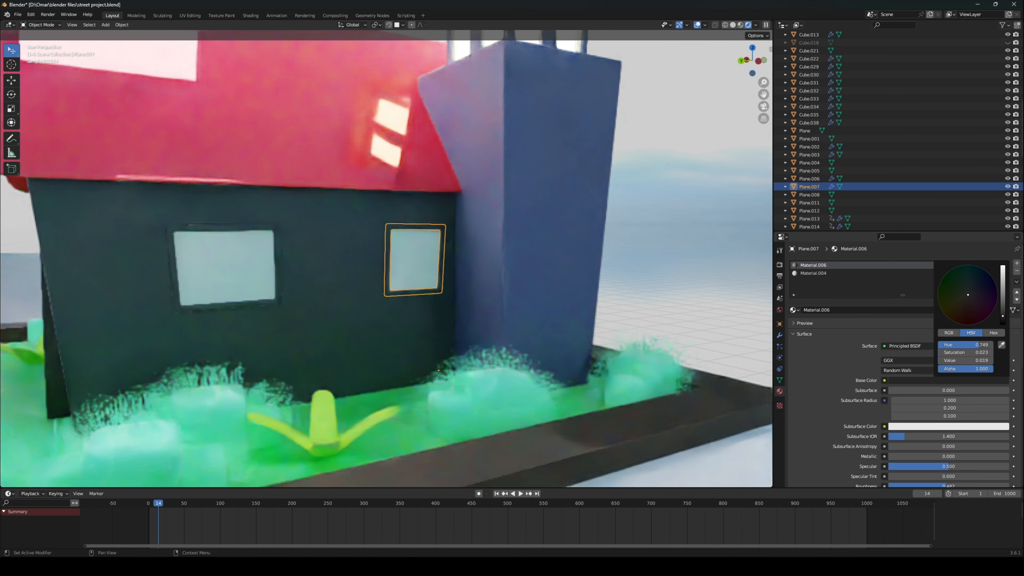
{"action": "left_click_drag", "start_coordinate": [1003, 315], "coordinate": [1003, 311]}
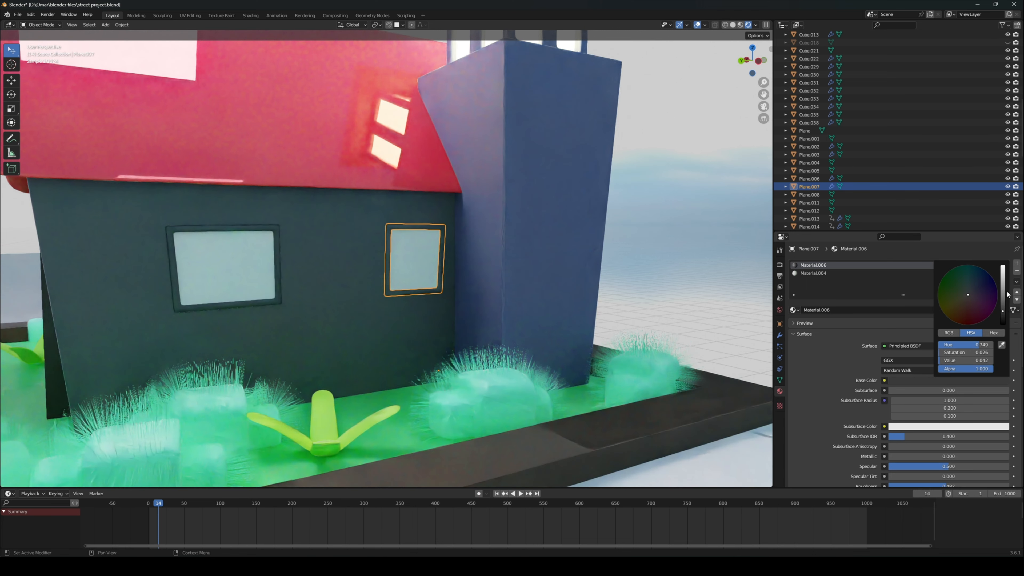
Step: Replace both materials on Plane.007 with a new one whose base color is sampled from the neighbouring window frame Plane.003
{"action": "left_click", "coordinate": [1016, 271]}
{"action": "left_click", "coordinate": [1017, 271]}
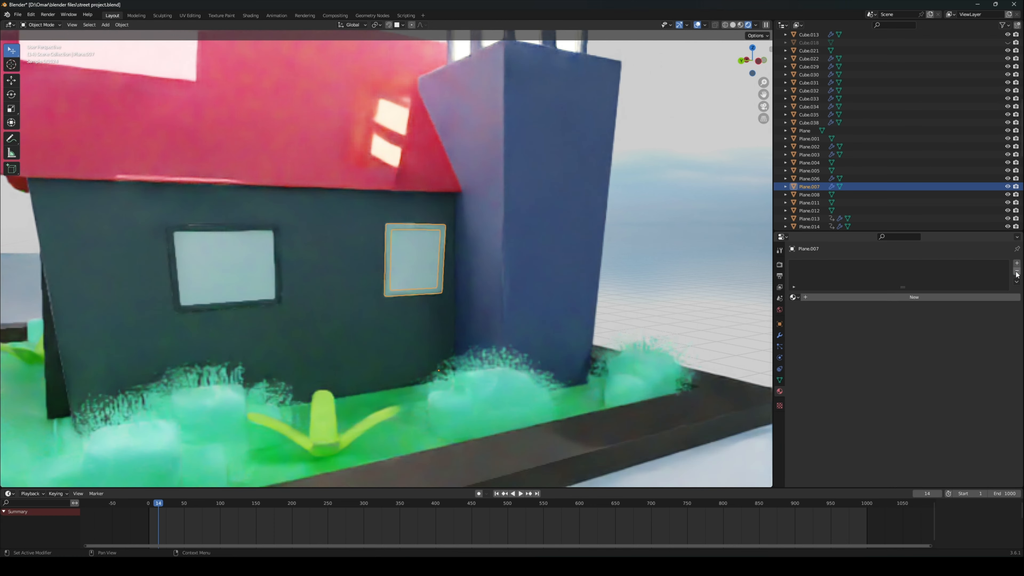
{"action": "left_click", "coordinate": [965, 298]}
{"action": "left_click", "coordinate": [944, 368]}
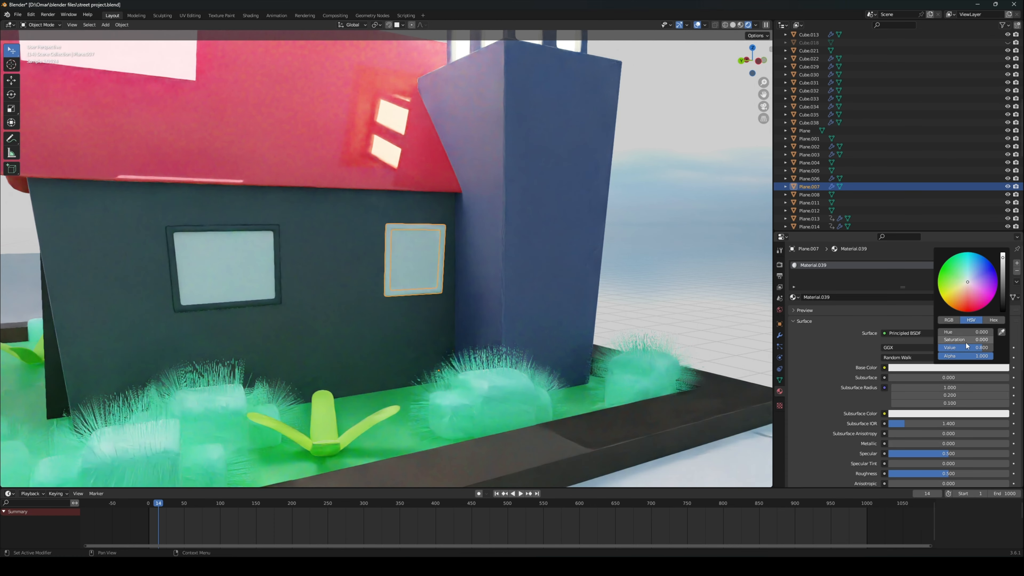
{"action": "left_click", "coordinate": [1003, 332]}
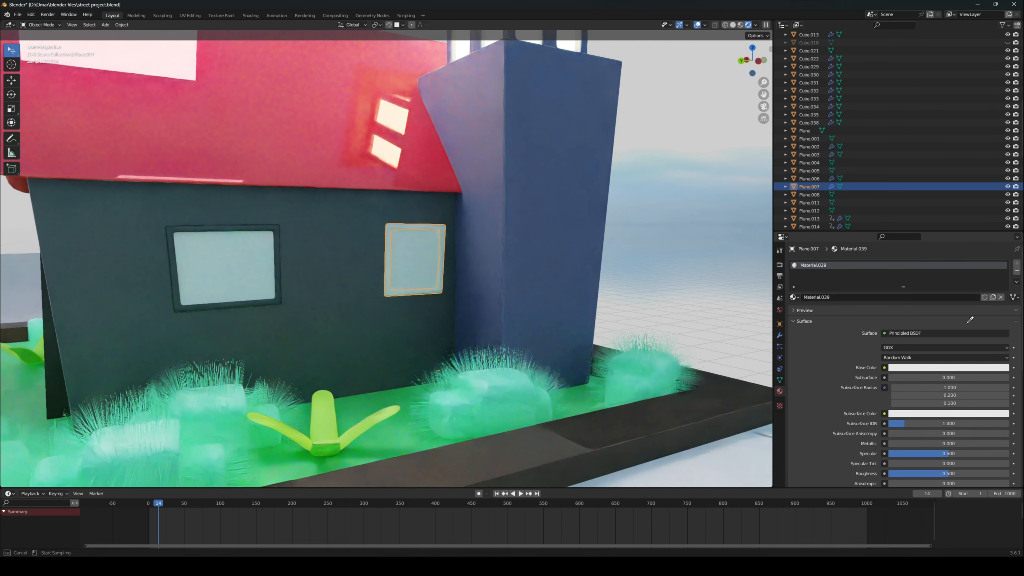
{"action": "left_click", "coordinate": [277, 244]}
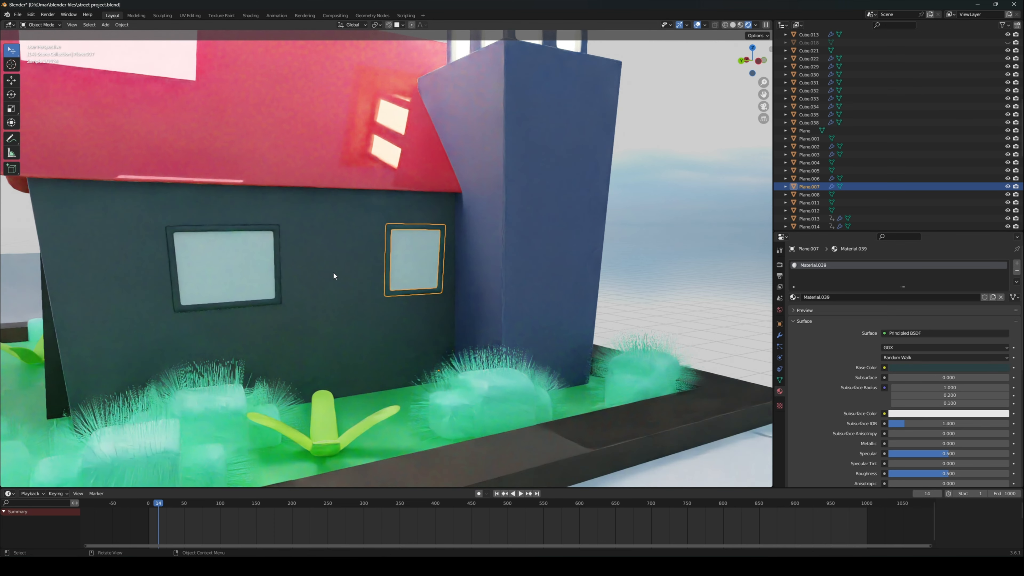
Step: Select the larger window frame, Plane.035, on the church's opposite wall
{"action": "middle_click_drag", "start_coordinate": [333, 271], "coordinate": [504, 266]}
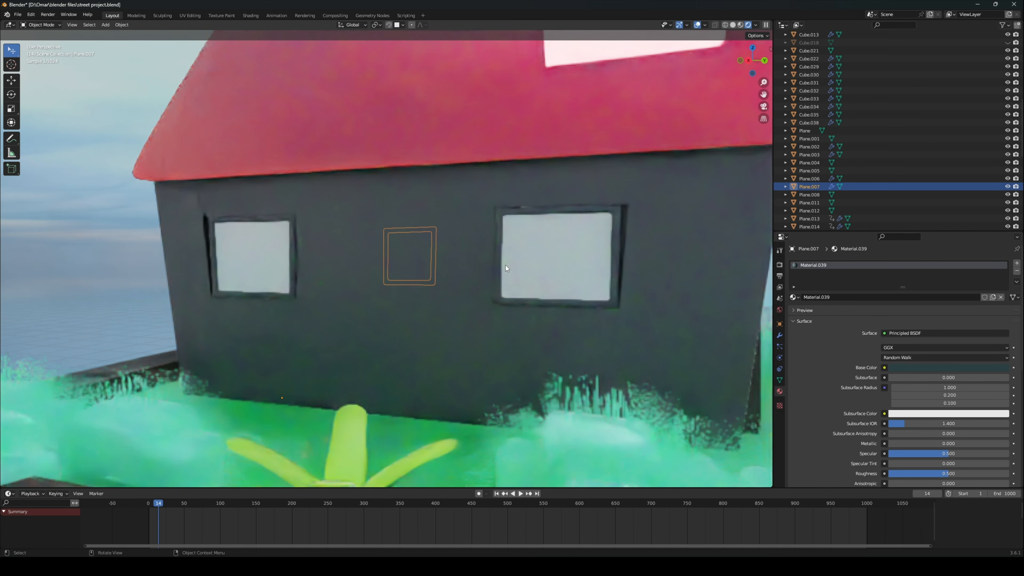
{"action": "left_click", "coordinate": [499, 266]}
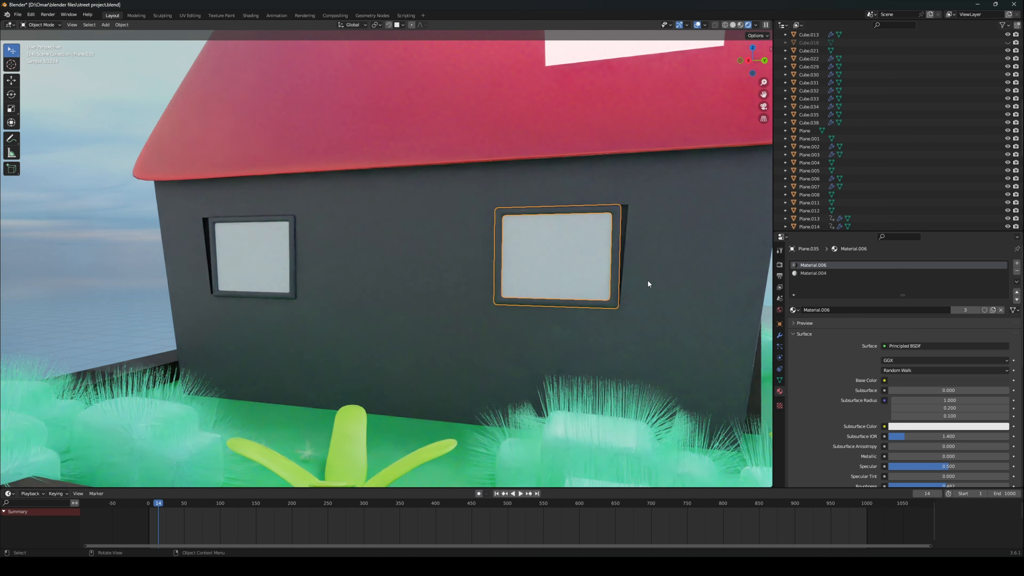
{"action": "middle_click_drag", "start_coordinate": [685, 287], "coordinate": [633, 278]}
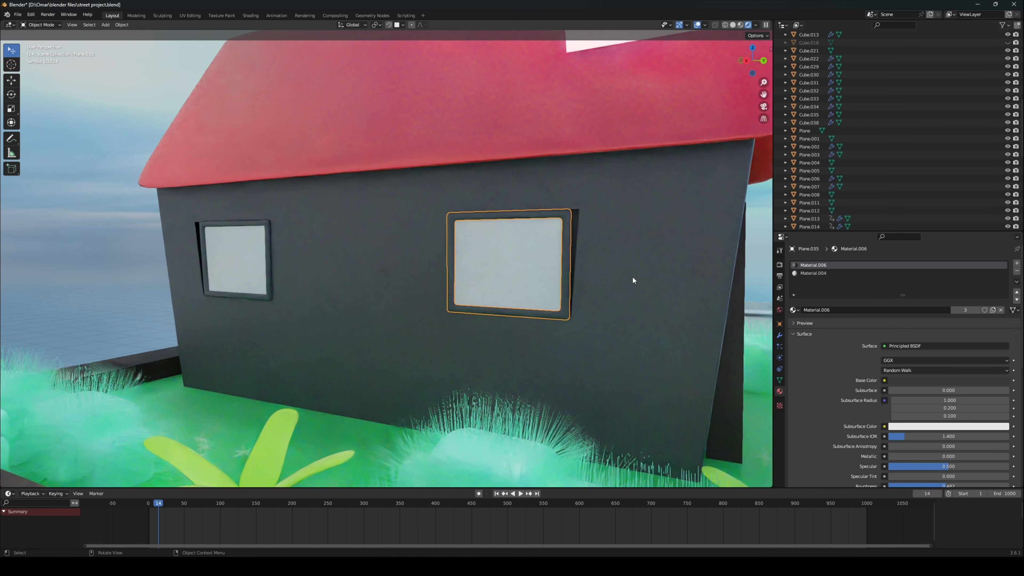
{"action": "mouse_move", "coordinate": [636, 277]}
{"action": "middle_mouse_down"}
{"action": "mouse_move", "coordinate": [655, 278]}
{"action": "mouse_move", "coordinate": [642, 272]}
{"action": "middle_mouse_up"}
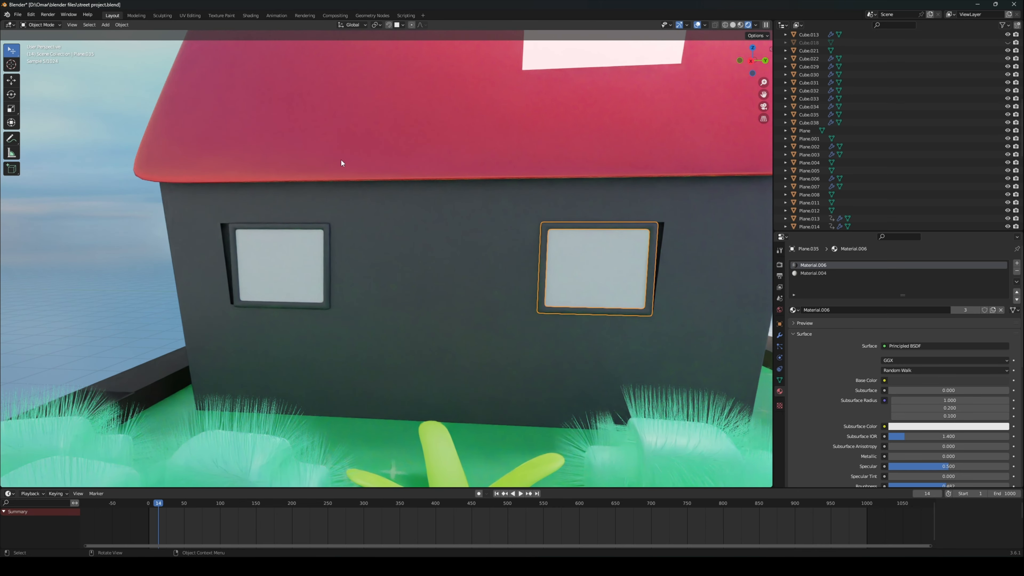
{"action": "left_click", "coordinate": [40, 24]}
{"action": "left_click", "coordinate": [40, 42]}
{"action": "middle_click_drag", "start_coordinate": [565, 108], "coordinate": [583, 102]}
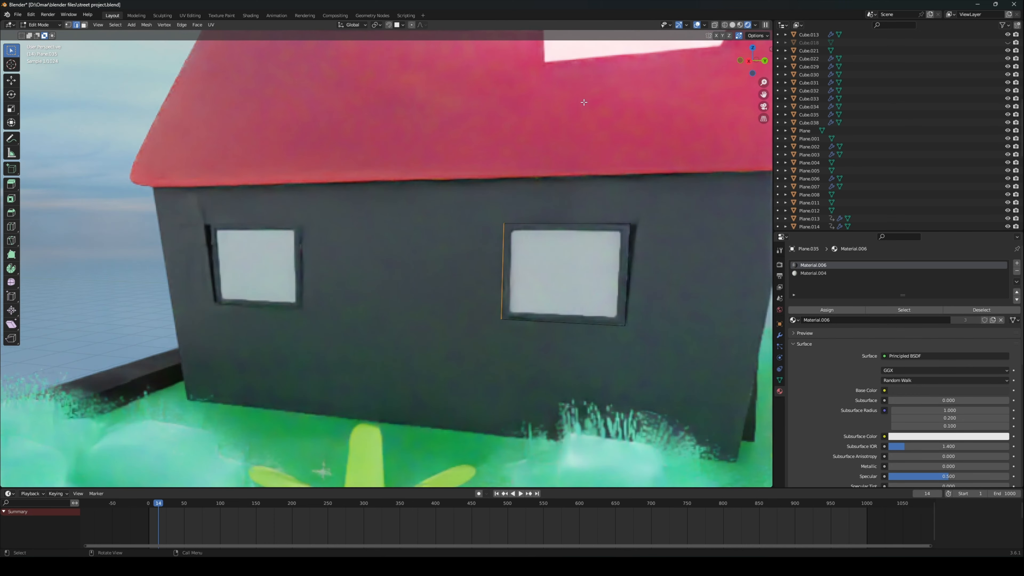
{"action": "scroll", "coordinate": [524, 161], "scroll_direction": "down", "scroll_amount": 3}
{"action": "left_click", "coordinate": [733, 24]}
{"action": "middle_click_drag", "start_coordinate": [524, 161], "coordinate": [338, 218]}
{"action": "middle_click_drag", "start_coordinate": [343, 278], "coordinate": [423, 266]}
{"action": "scroll", "coordinate": [423, 266], "scroll_direction": "up", "scroll_amount": 4}
{"action": "left_click", "coordinate": [758, 25]}
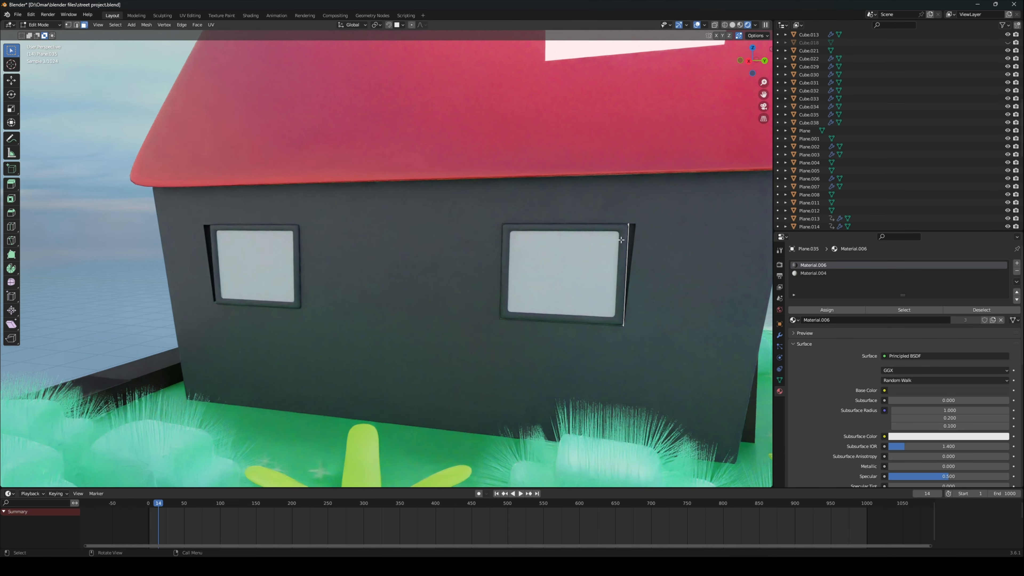
{"action": "left_click", "coordinate": [39, 25]}
{"action": "left_click", "coordinate": [40, 35]}
Step: Replace both materials on window frame Plane.035 with a new one whose base color is sampled from the tower-side wall beside its larger window
{"action": "scroll", "coordinate": [325, 92], "scroll_direction": "down", "scroll_amount": 5}
{"action": "middle_click_drag", "start_coordinate": [326, 92], "coordinate": [443, 121]}
{"action": "left_click", "coordinate": [1017, 271]}
{"action": "left_click", "coordinate": [1017, 271]}
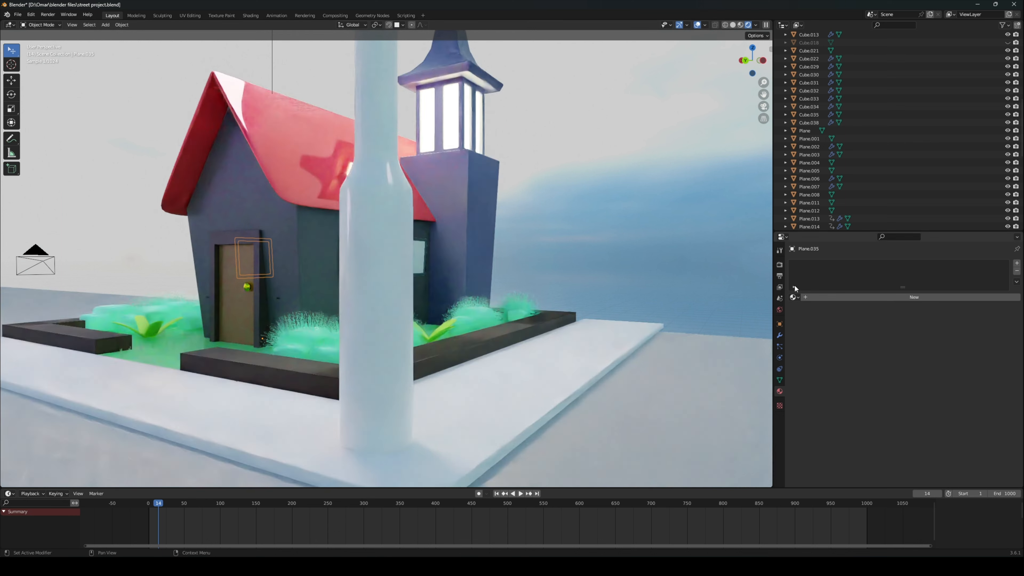
{"action": "left_click", "coordinate": [843, 300]}
{"action": "scroll", "coordinate": [638, 345], "scroll_direction": "up", "scroll_amount": 5}
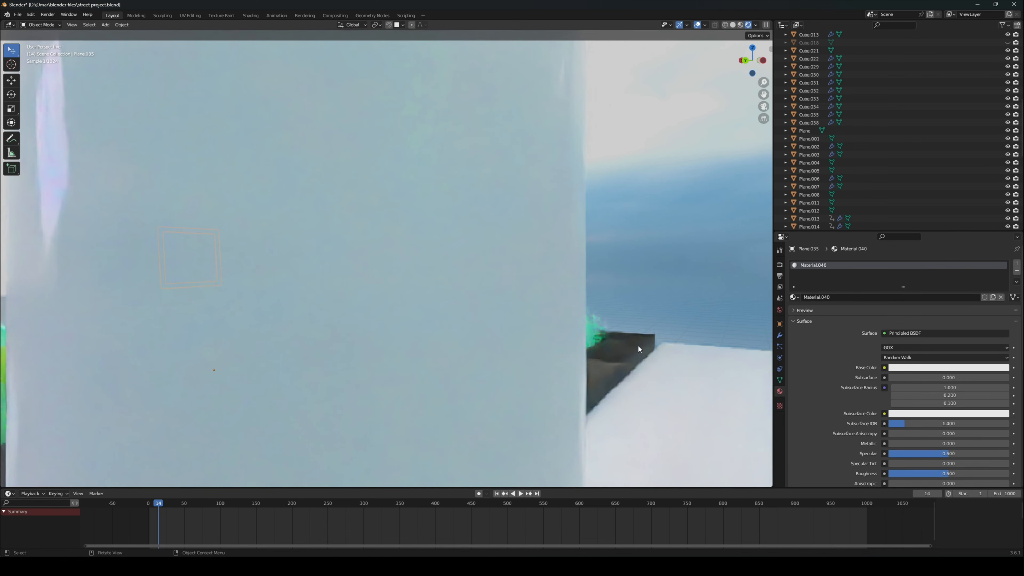
{"action": "scroll", "coordinate": [547, 336], "scroll_direction": "down", "scroll_amount": 5}
{"action": "scroll", "coordinate": [546, 337], "scroll_direction": "up", "scroll_amount": 2}
{"action": "left_click", "coordinate": [906, 368]}
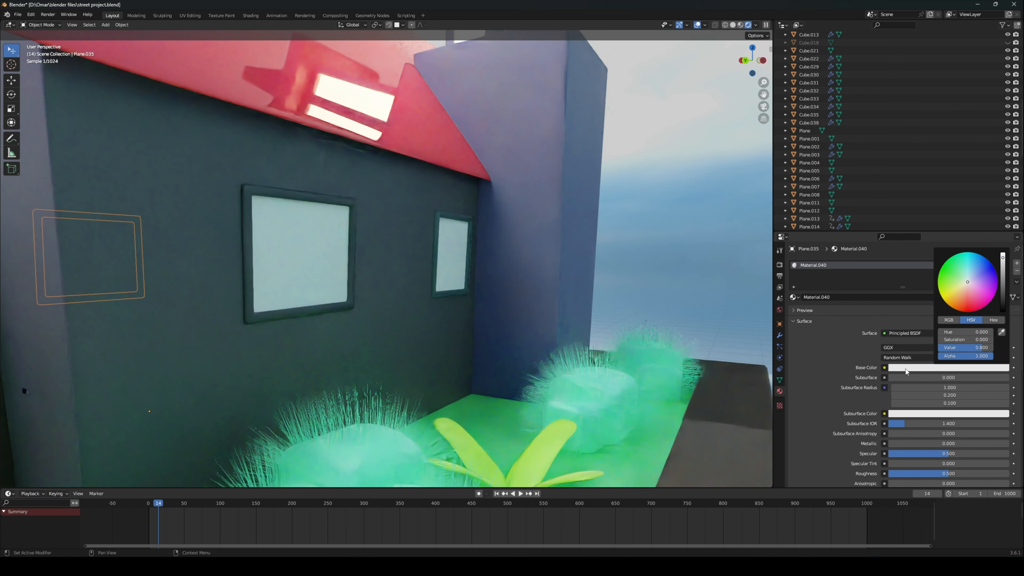
{"action": "left_click", "coordinate": [1003, 331]}
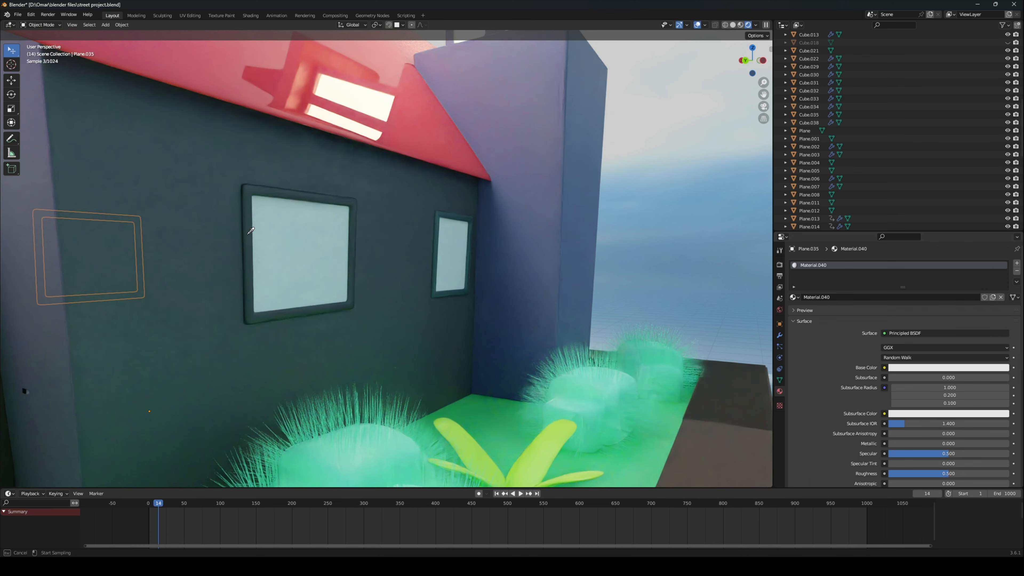
{"action": "left_click", "coordinate": [216, 247]}
Step: Replace the materials on the smaller frame Plane.036 with a new one whose base color is sampled from Plane.035's teal frame
{"action": "middle_click_drag", "start_coordinate": [216, 246], "coordinate": [312, 256]}
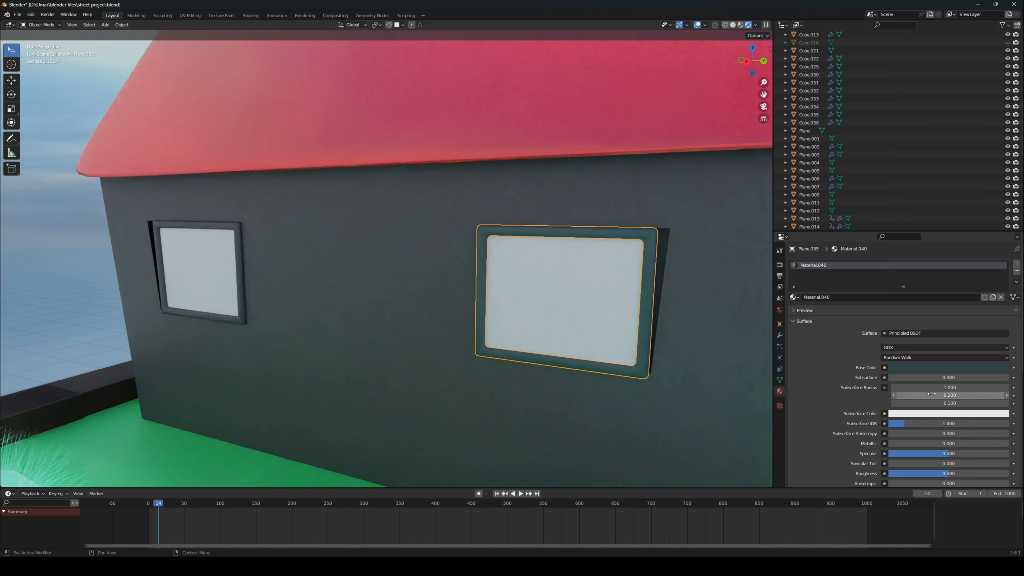
{"action": "left_click", "coordinate": [236, 247]}
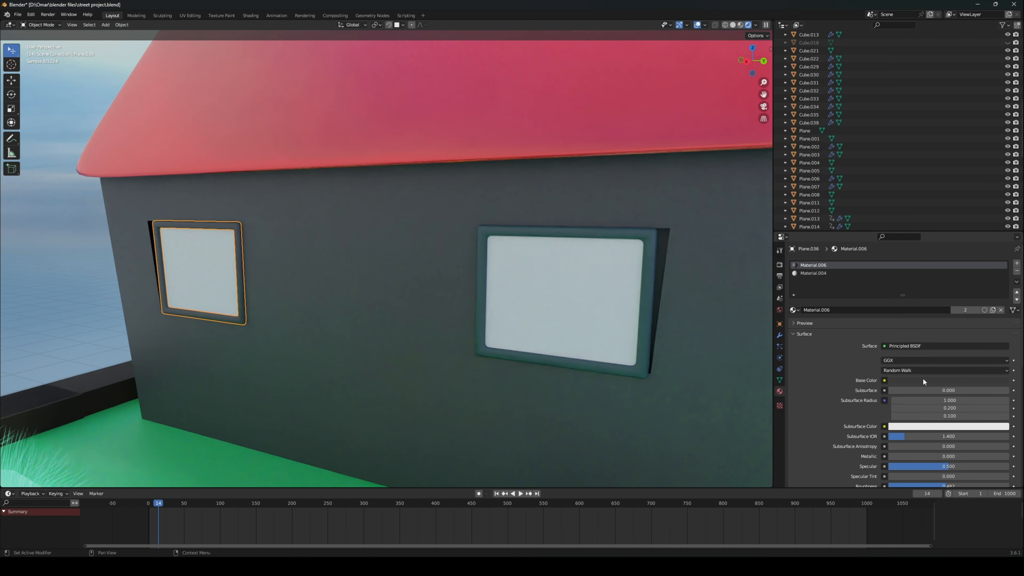
{"action": "left_click", "coordinate": [1017, 271]}
{"action": "key", "text": "ctrl+z"}
{"action": "left_click", "coordinate": [474, 261]}
{"action": "mouse_move", "coordinate": [428, 256]}
{"action": "middle_mouse_down"}
{"action": "mouse_move", "coordinate": [496, 263]}
{"action": "mouse_move", "coordinate": [434, 265]}
{"action": "middle_mouse_up"}
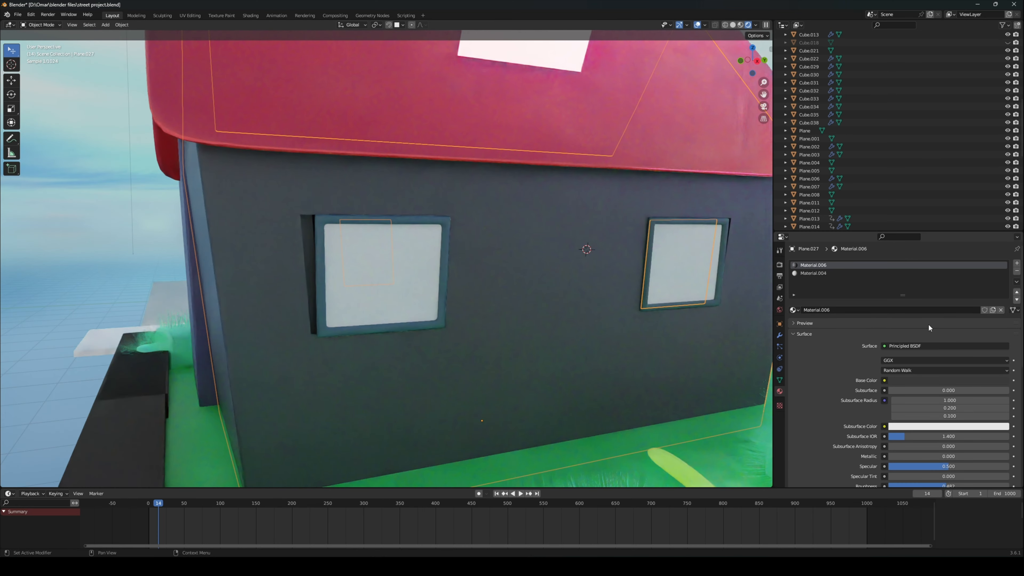
Step: Change the base color of the church walls' Material.006 to a light cream
{"action": "middle_click_drag", "start_coordinate": [504, 331], "coordinate": [422, 346]}
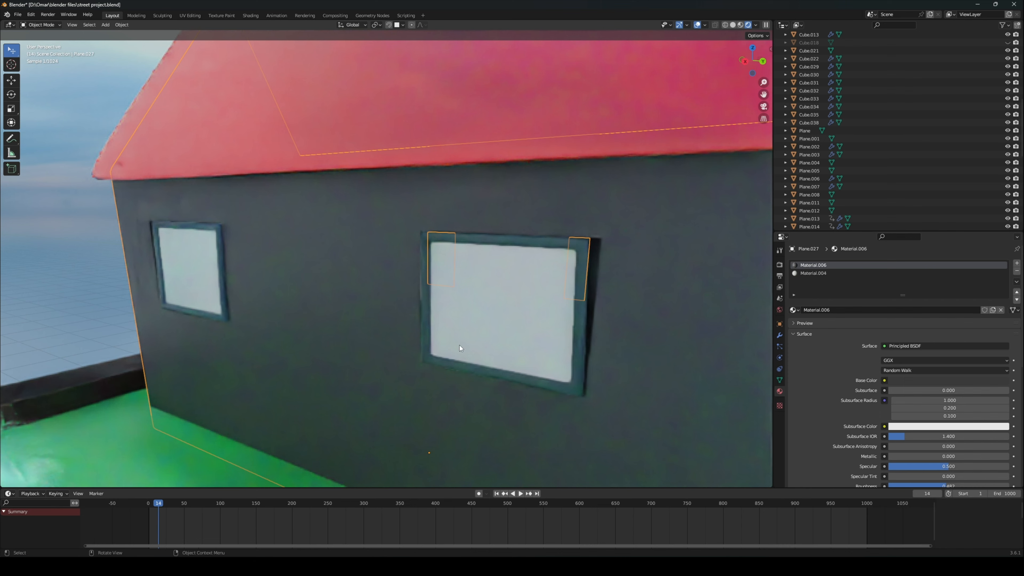
{"action": "left_click", "coordinate": [893, 379]}
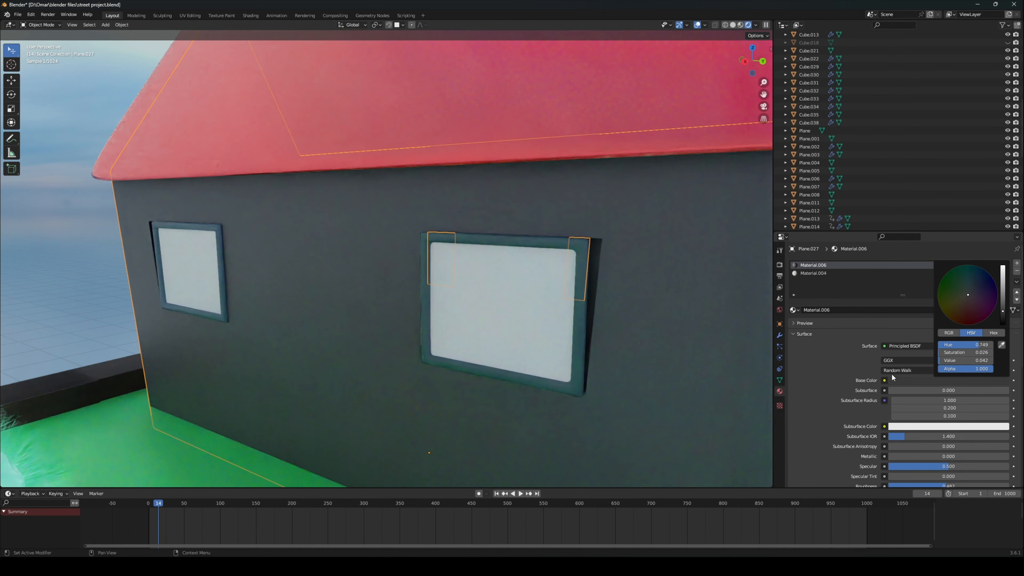
{"action": "left_click", "coordinate": [910, 379]}
{"action": "left_click_drag", "start_coordinate": [1004, 282], "coordinate": [1003, 265]}
{"action": "left_click_drag", "start_coordinate": [957, 301], "coordinate": [964, 300]}
{"action": "scroll", "coordinate": [674, 308], "scroll_direction": "down", "scroll_amount": 5}
{"action": "middle_click_drag", "start_coordinate": [673, 308], "coordinate": [570, 306]}
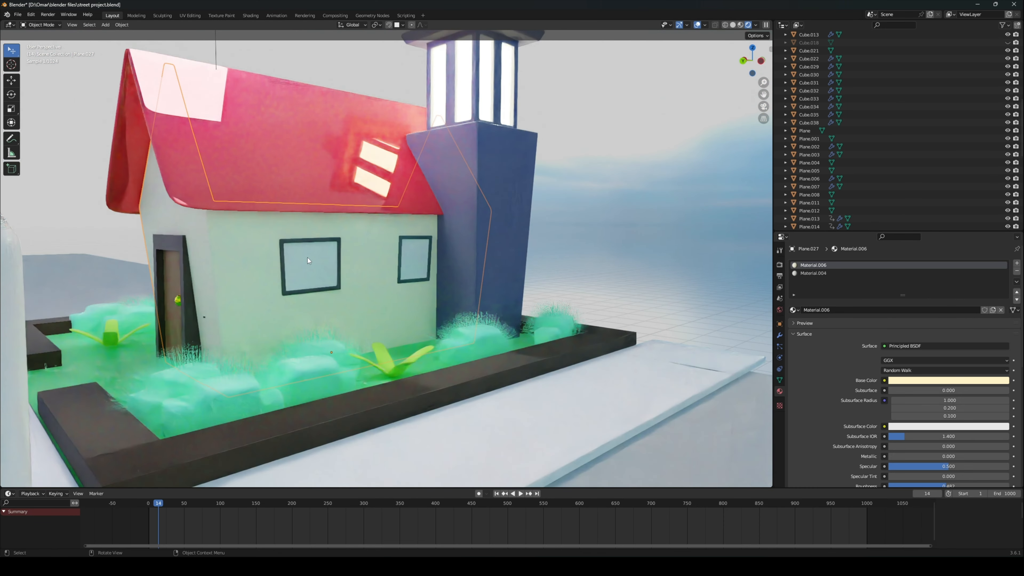
Step: Give the larger window pane on the wall facing the sidewalk a new material
{"action": "left_click", "coordinate": [316, 266]}
{"action": "scroll", "coordinate": [318, 267], "scroll_direction": "up", "scroll_amount": 2}
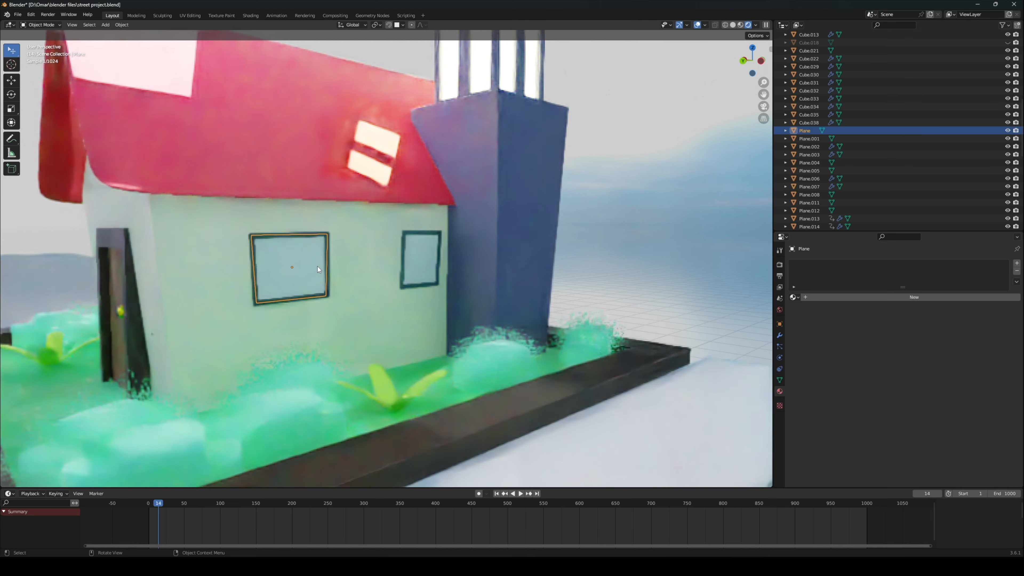
{"action": "left_click", "coordinate": [863, 297]}
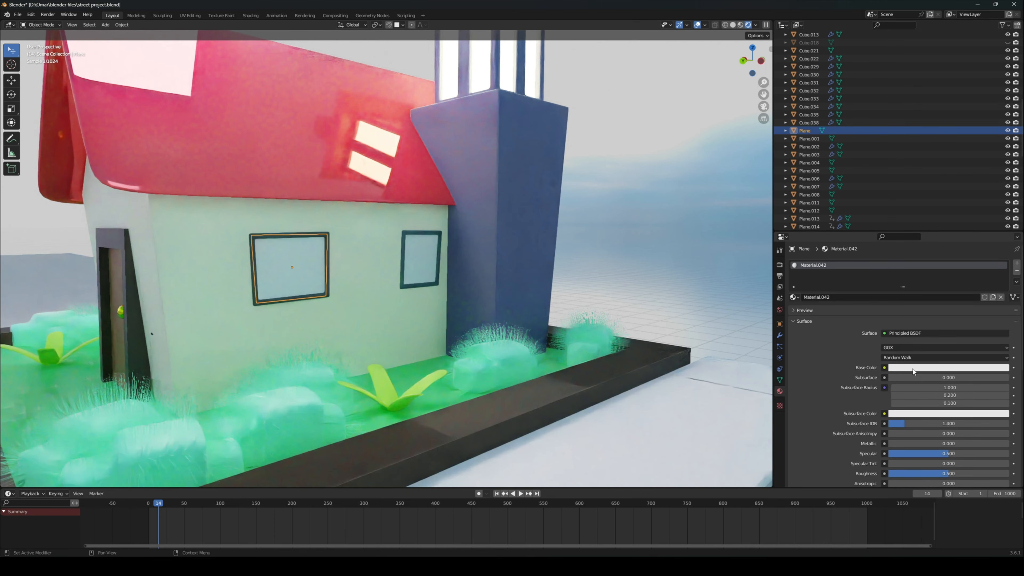
Step: Try a glass look on the larger pane's material with transmission 1.000 and both roughness and transmission roughness at 0.000
{"action": "scroll", "coordinate": [913, 369], "scroll_direction": "down", "scroll_amount": 5}
{"action": "scroll", "coordinate": [907, 359], "scroll_direction": "down", "scroll_amount": 5}
{"action": "left_click_drag", "start_coordinate": [893, 371], "coordinate": [1009, 372]}
{"action": "middle_click_drag", "start_coordinate": [524, 283], "coordinate": [492, 282]}
{"action": "scroll", "coordinate": [492, 283], "scroll_direction": "up", "scroll_amount": 1}
{"action": "left_click_drag", "start_coordinate": [894, 363], "coordinate": [1014, 363]}
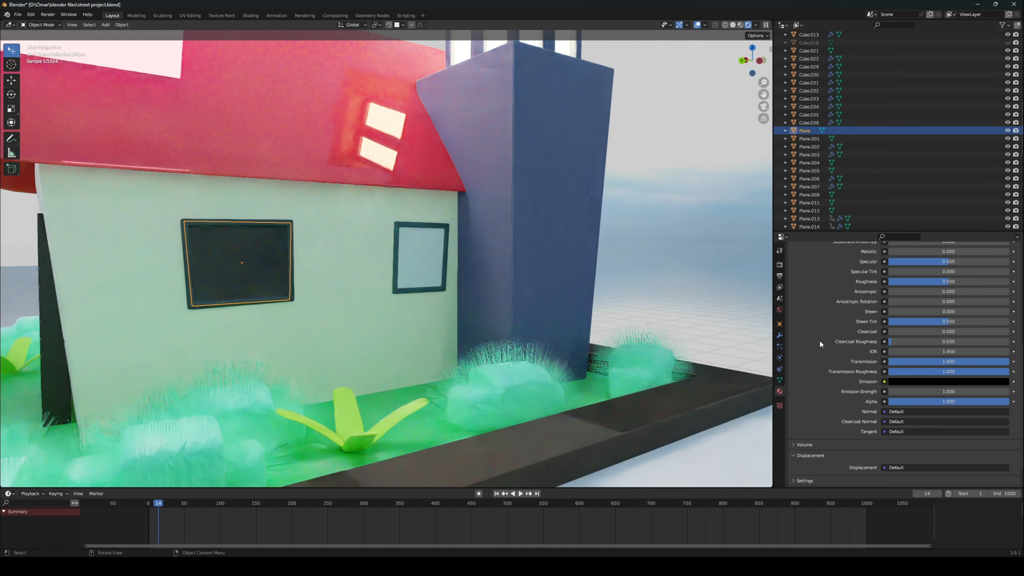
{"action": "scroll", "coordinate": [525, 323], "scroll_direction": "up", "scroll_amount": 3}
{"action": "left_click_drag", "start_coordinate": [947, 372], "coordinate": [863, 372]}
{"action": "scroll", "coordinate": [938, 341], "scroll_direction": "up", "scroll_amount": 2}
{"action": "left_click_drag", "start_coordinate": [939, 314], "coordinate": [889, 313]}
{"action": "scroll", "coordinate": [916, 323], "scroll_direction": "up", "scroll_amount": 1}
{"action": "middle_click_drag", "start_coordinate": [605, 325], "coordinate": [644, 328]}
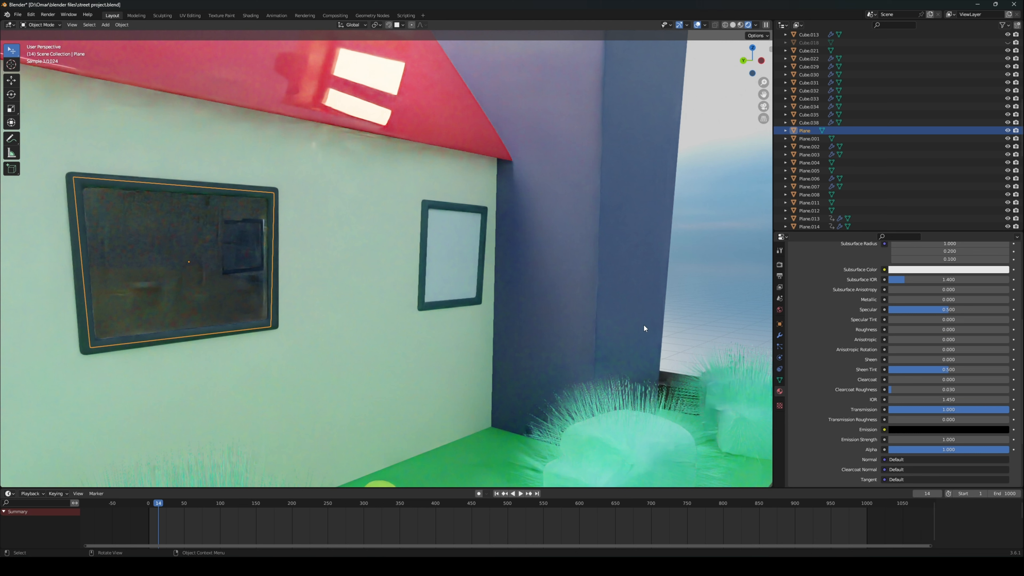
Step: Change the larger pane's material surface shader to Transparent BSDF
{"action": "scroll", "coordinate": [906, 289], "scroll_direction": "up", "scroll_amount": 6}
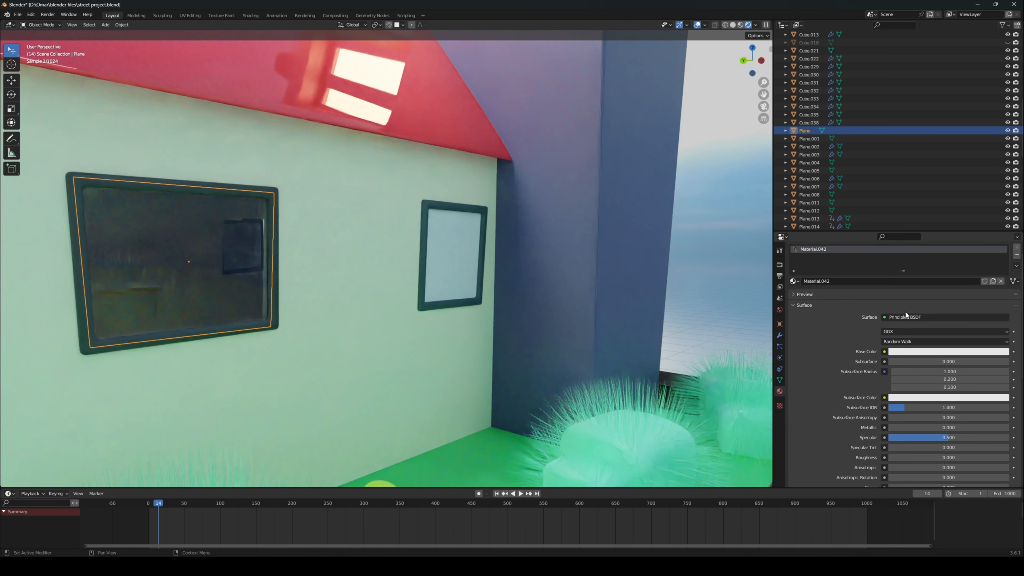
{"action": "left_click", "coordinate": [906, 316]}
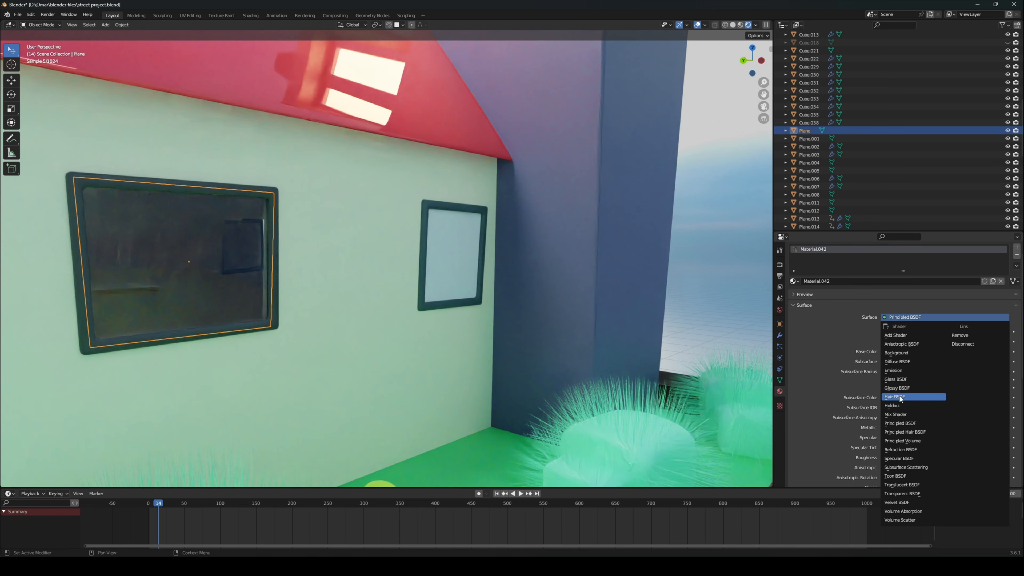
{"action": "left_click", "coordinate": [908, 495]}
{"action": "middle_click_drag", "start_coordinate": [480, 361], "coordinate": [462, 360]}
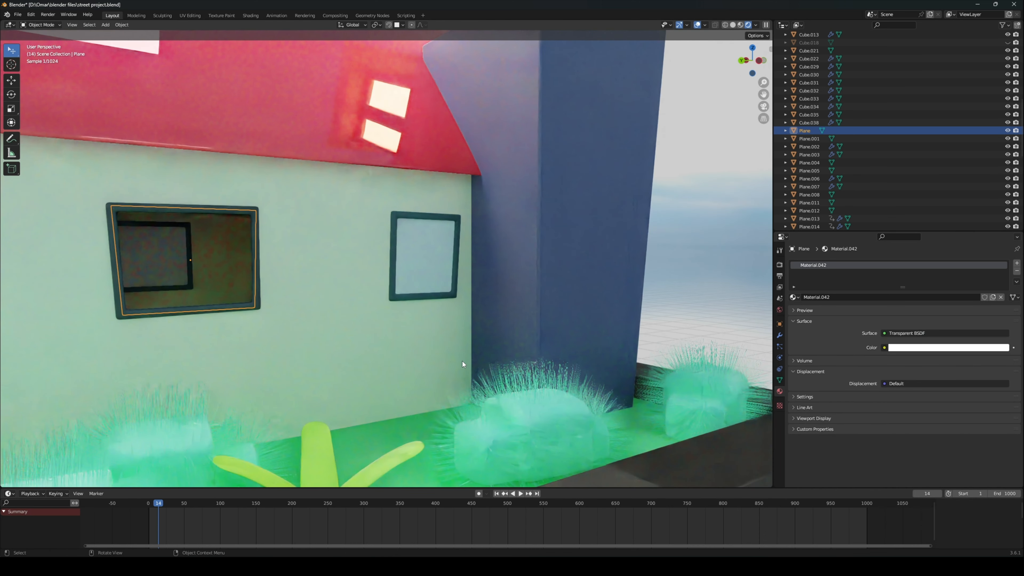
Step: Examine the pane material's color, preview, volume and settings options
{"action": "left_click", "coordinate": [918, 348]}
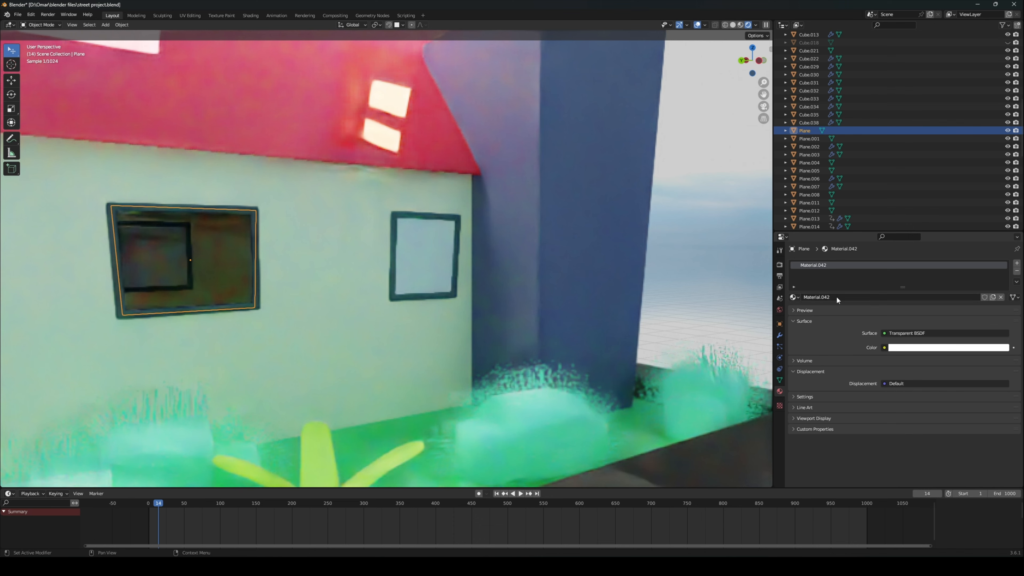
{"action": "left_click", "coordinate": [794, 310]}
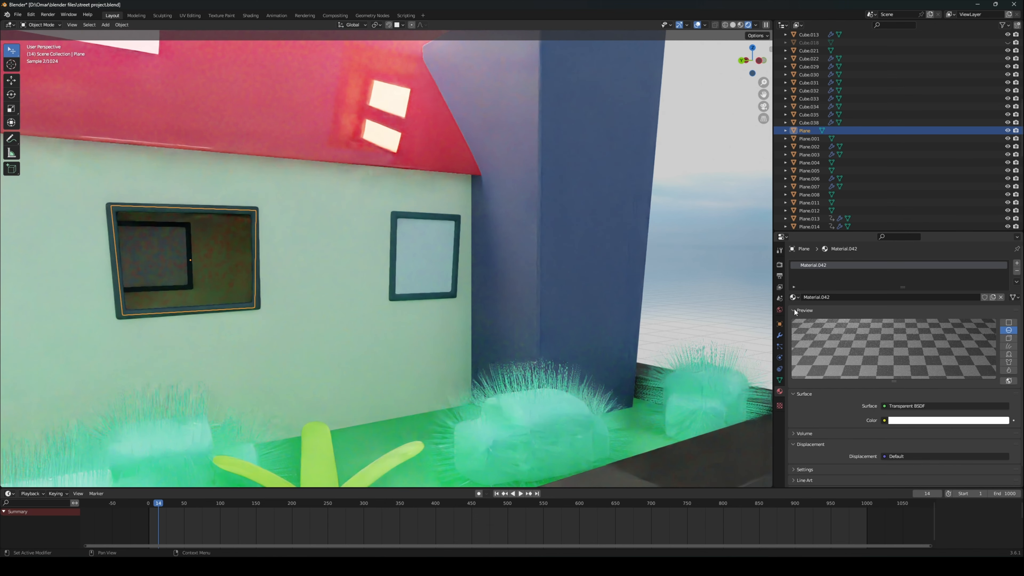
{"action": "left_click", "coordinate": [794, 310]}
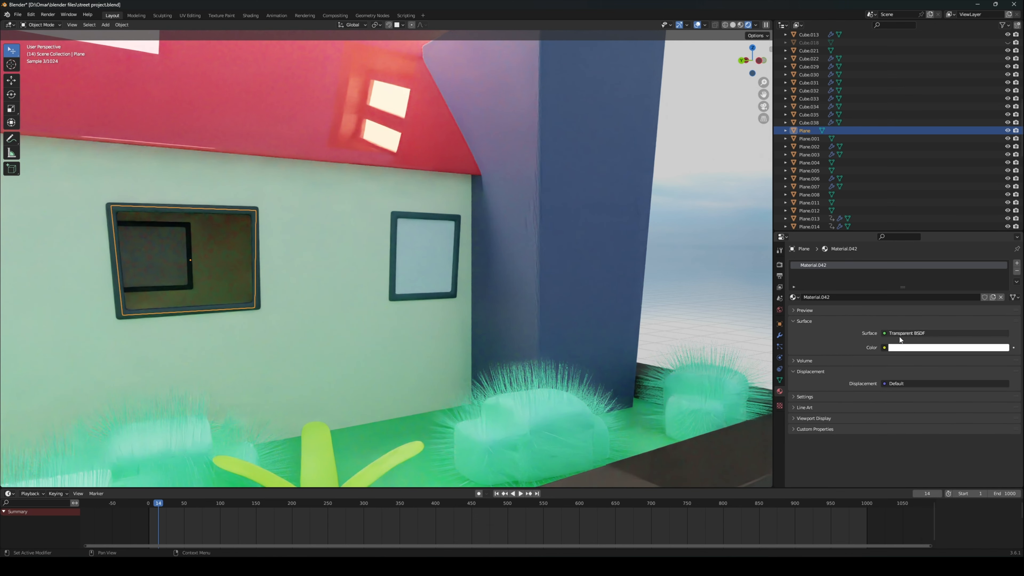
{"action": "left_click", "coordinate": [811, 362]}
{"action": "left_click", "coordinate": [812, 361]}
{"action": "left_click", "coordinate": [817, 399]}
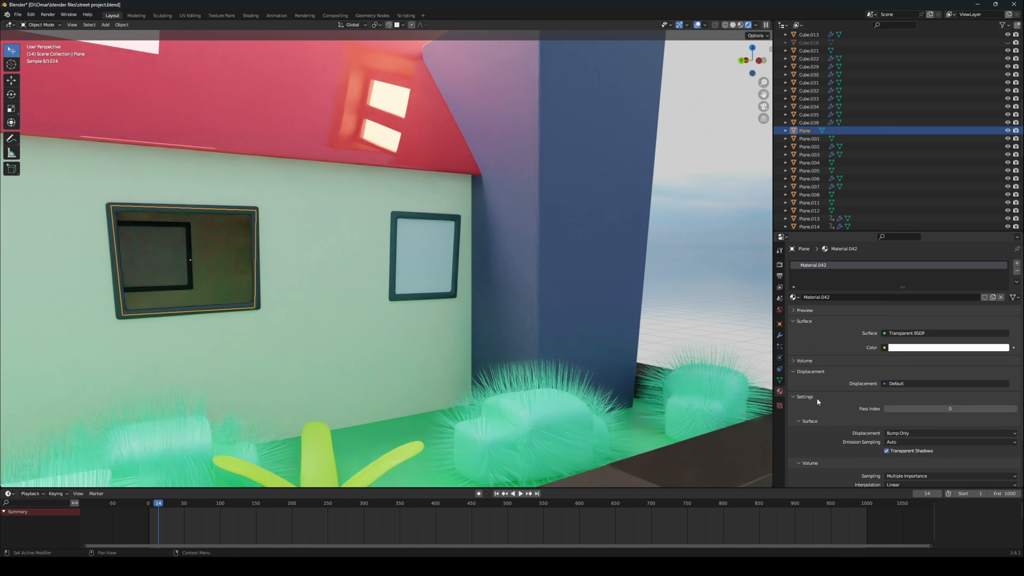
{"action": "scroll", "coordinate": [817, 398], "scroll_direction": "down", "scroll_amount": 2}
{"action": "left_click", "coordinate": [809, 365]}
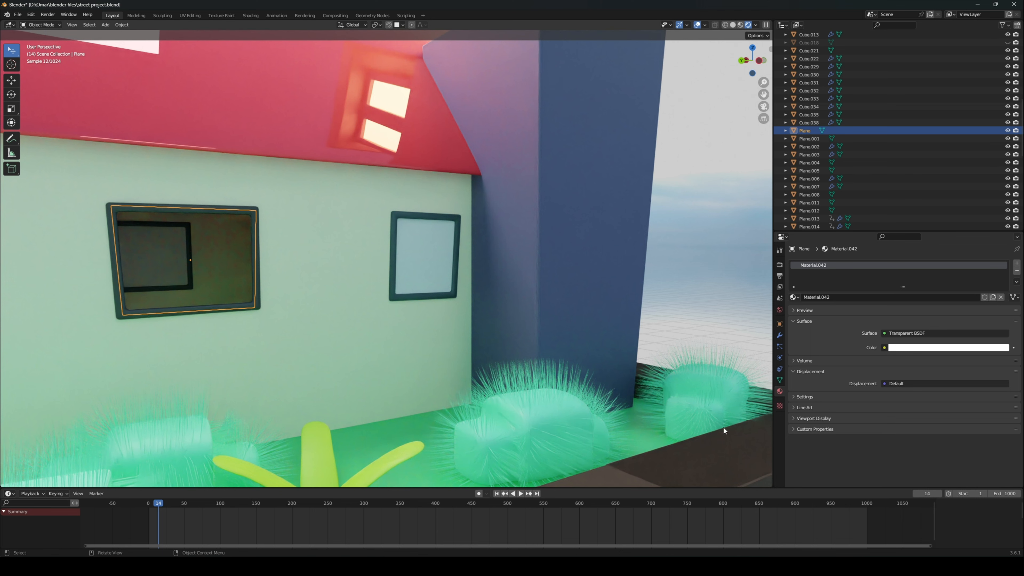
Step: Set the viewport display roughness of the larger pane's material to 0.000
{"action": "left_click", "coordinate": [823, 423]}
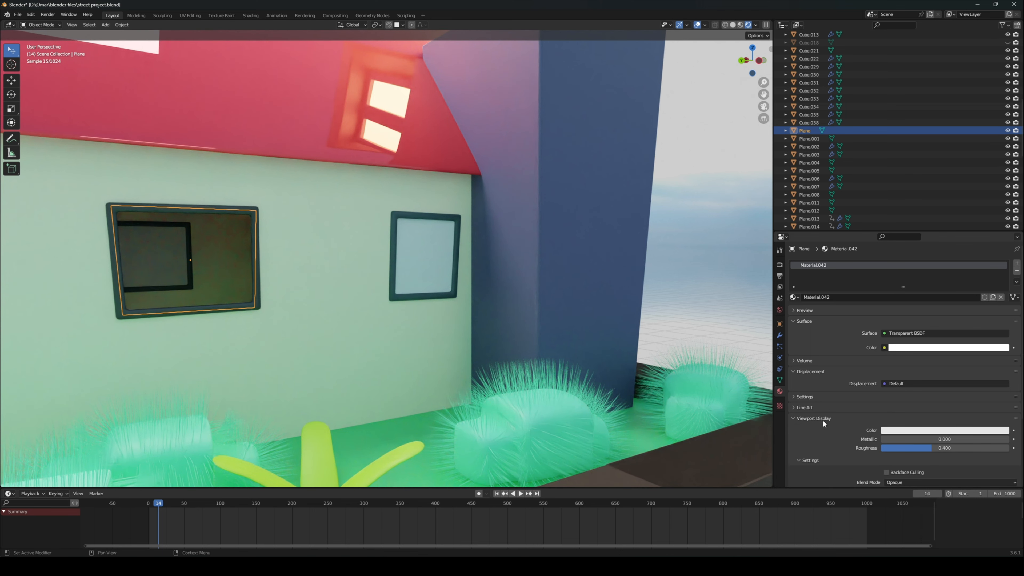
{"action": "left_click_drag", "start_coordinate": [905, 448], "coordinate": [879, 447]}
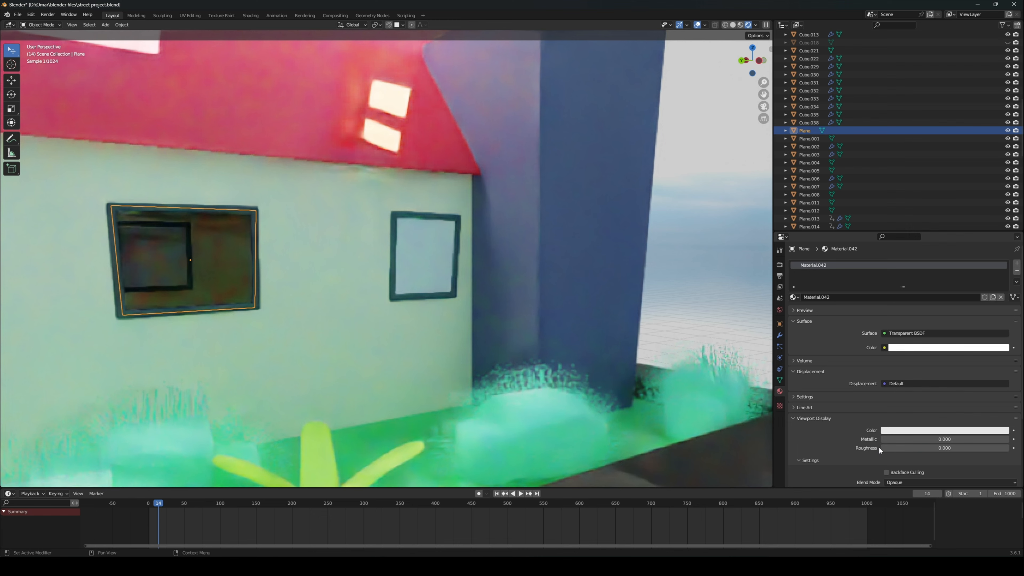
{"action": "scroll", "coordinate": [886, 421], "scroll_direction": "down", "scroll_amount": 2}
{"action": "scroll", "coordinate": [891, 420], "scroll_direction": "down", "scroll_amount": 1}
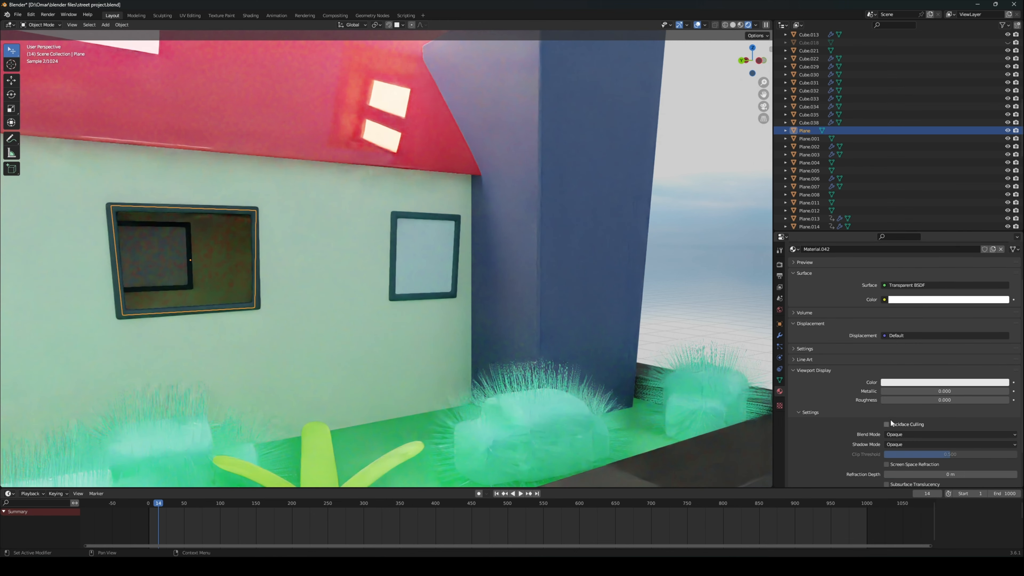
Step: Give the smaller pane beside the tower, Plane.037, a new material with a Transparent BSDF surface
{"action": "middle_click_drag", "start_coordinate": [448, 299], "coordinate": [439, 280]}
{"action": "left_click", "coordinate": [439, 281]}
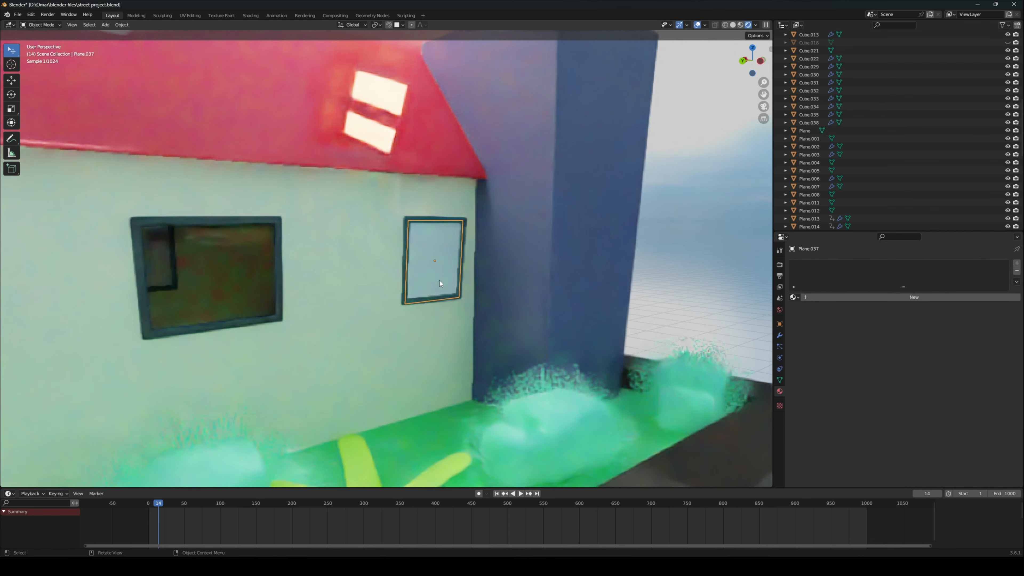
{"action": "scroll", "coordinate": [856, 300], "scroll_direction": "up", "scroll_amount": 5}
{"action": "left_click", "coordinate": [917, 337]}
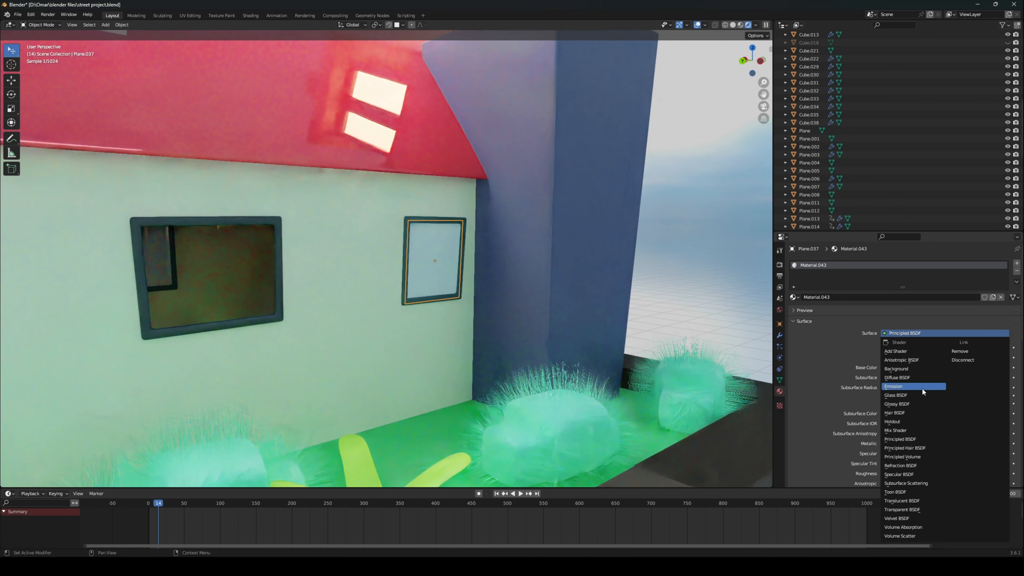
{"action": "left_click", "coordinate": [895, 509]}
Step: Give the larger pane on the church's opposite wall, Plane.039, a new material using the Transparent BSDF shader
{"action": "middle_click_drag", "start_coordinate": [543, 370], "coordinate": [616, 363]}
{"action": "left_click", "coordinate": [645, 346]}
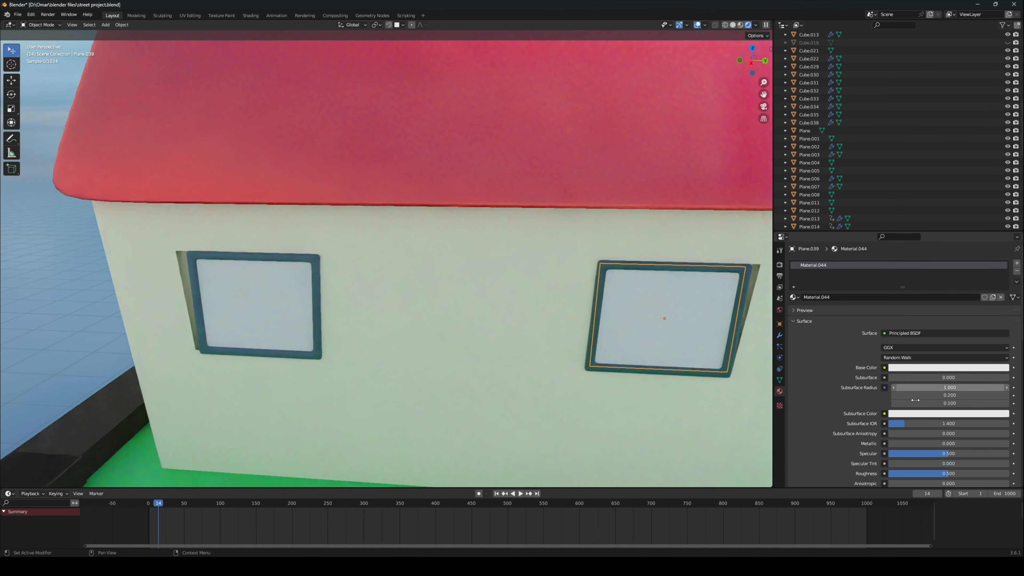
{"action": "left_click", "coordinate": [931, 332]}
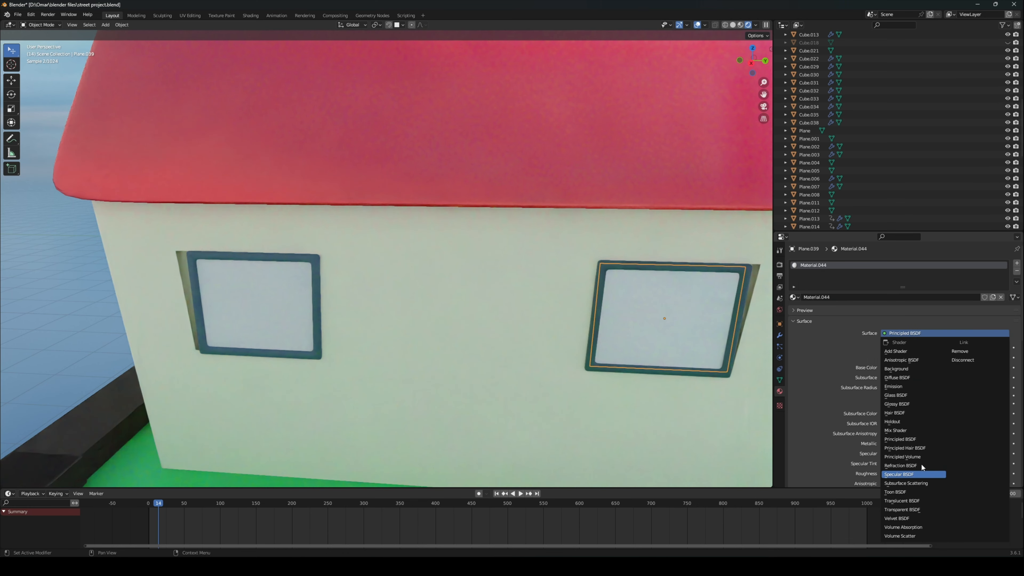
{"action": "left_click", "coordinate": [898, 504]}
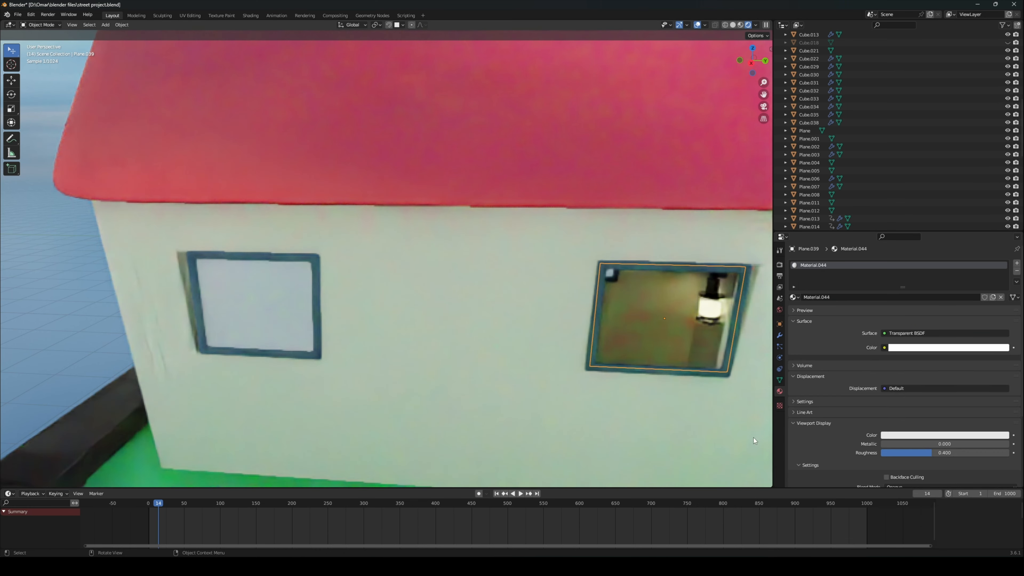
Step: Give the remaining opaque pane, Plane.038, a new material with the Transparent BSDF shader
{"action": "left_click", "coordinate": [262, 292]}
{"action": "left_click", "coordinate": [887, 298]}
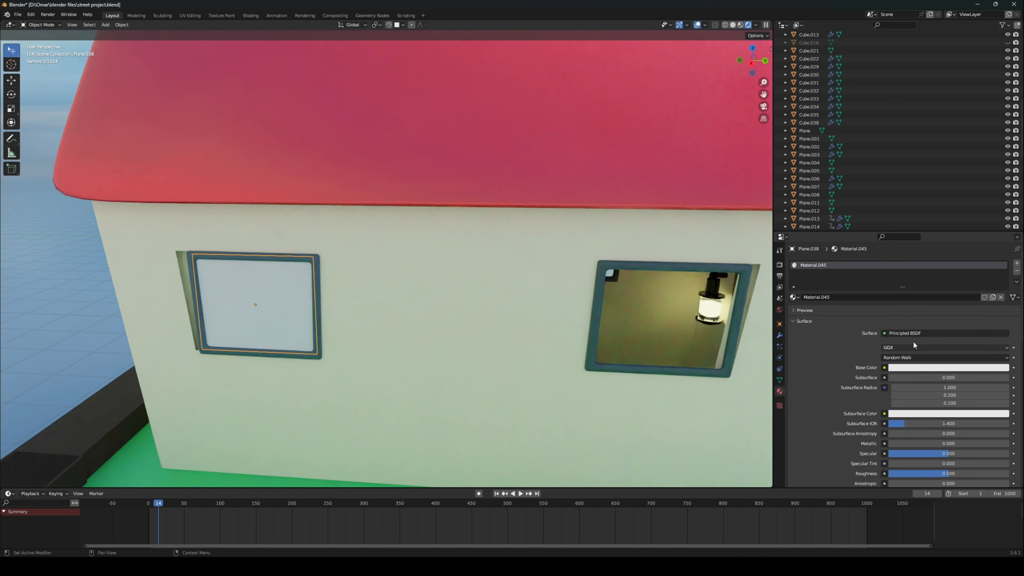
{"action": "left_click", "coordinate": [913, 333]}
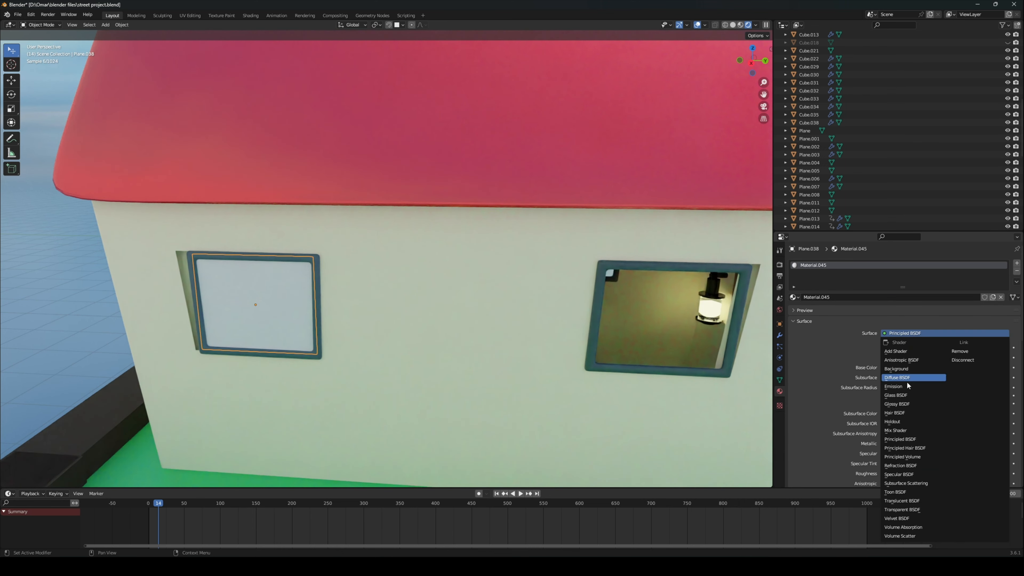
{"action": "left_click", "coordinate": [903, 510]}
Step: Unhide Cube.018 and the hedge object Cube.019 around the church garden
{"action": "middle_click_drag", "start_coordinate": [611, 414], "coordinate": [526, 420]}
{"action": "scroll", "coordinate": [535, 408], "scroll_direction": "down", "scroll_amount": 10}
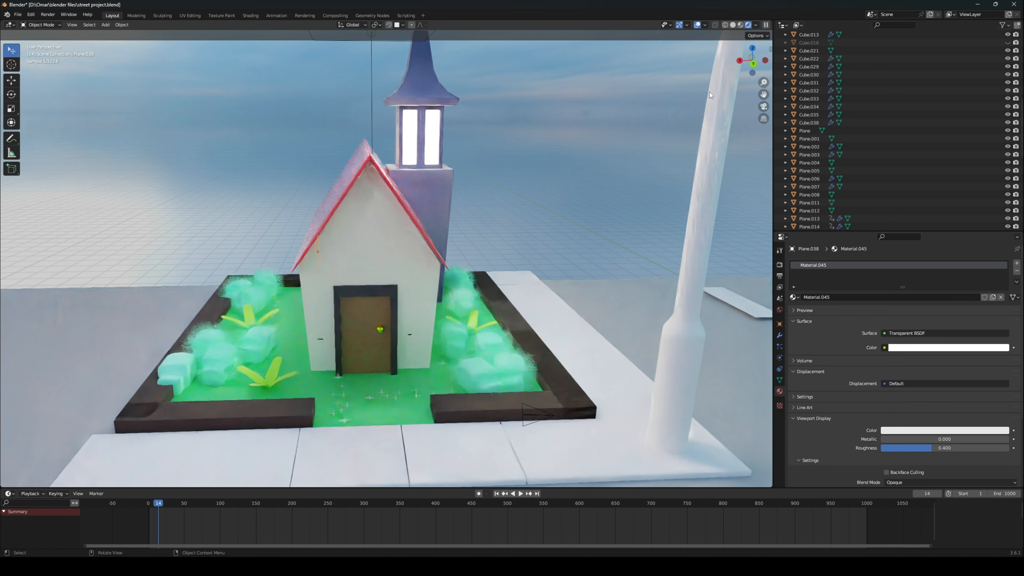
{"action": "scroll", "coordinate": [973, 124], "scroll_direction": "up", "scroll_amount": 5}
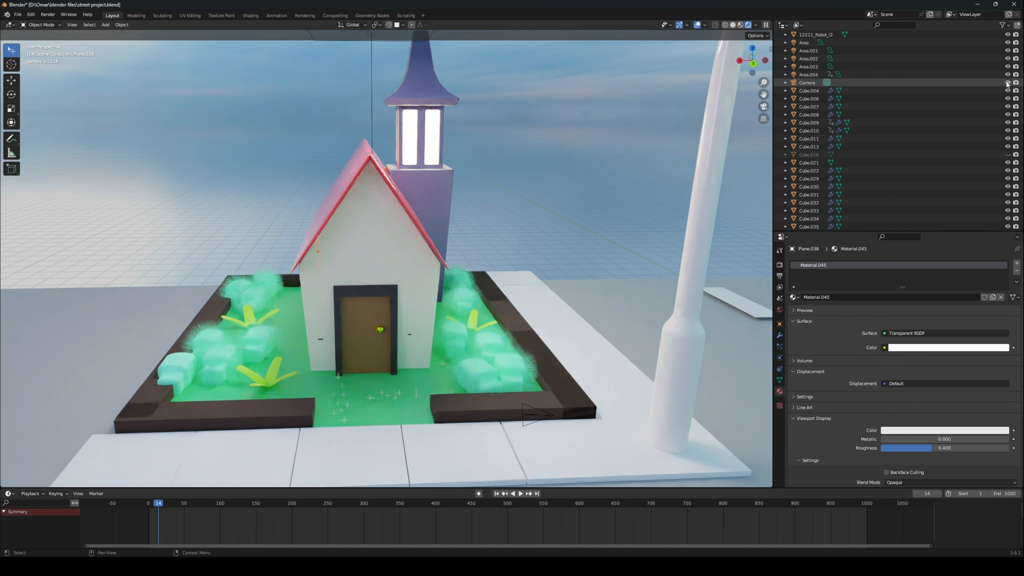
{"action": "left_click", "coordinate": [1008, 155]}
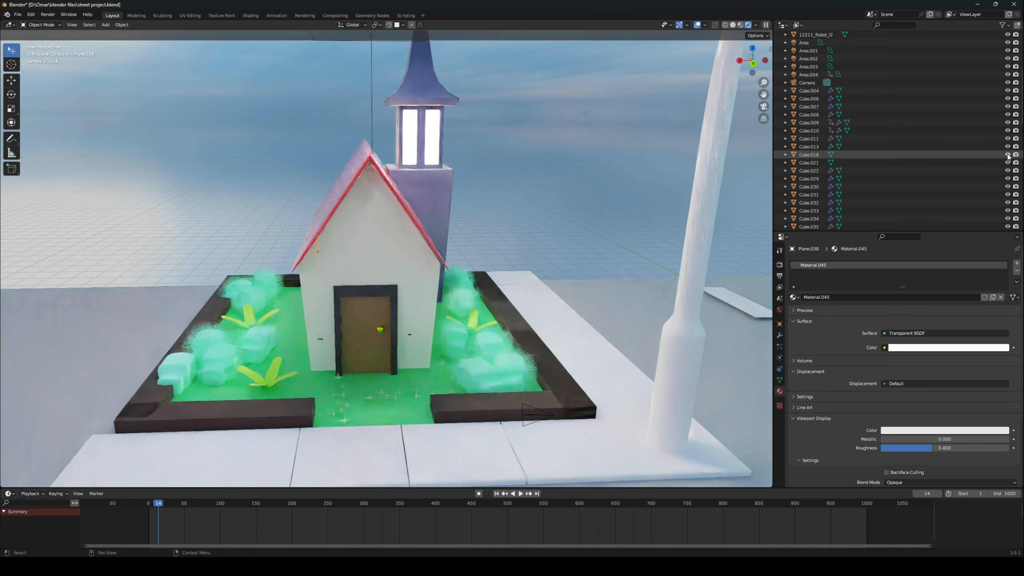
{"action": "scroll", "coordinate": [933, 116], "scroll_direction": "up", "scroll_amount": 6}
{"action": "scroll", "coordinate": [933, 115], "scroll_direction": "up", "scroll_amount": 1}
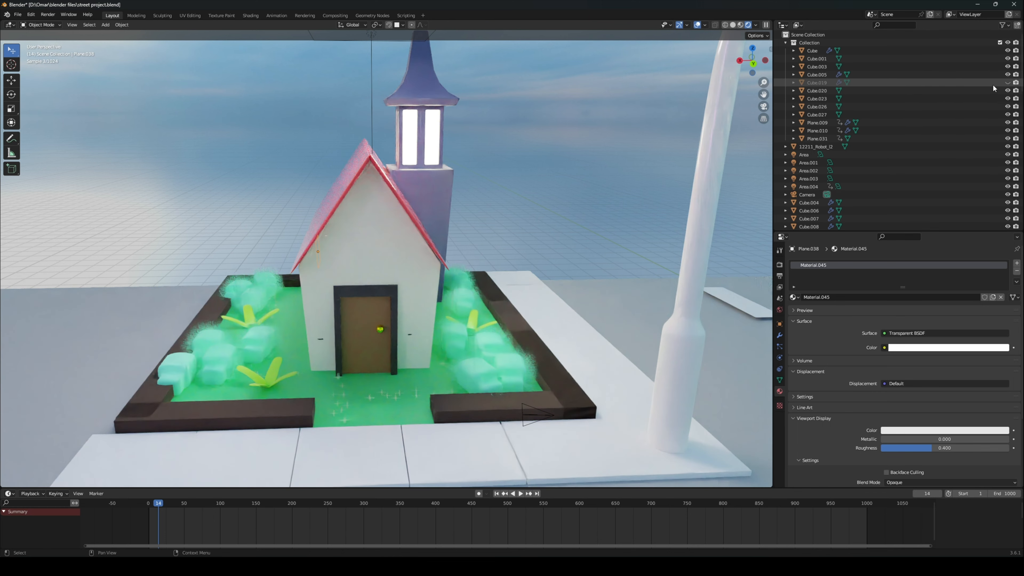
{"action": "left_click", "coordinate": [1008, 82]}
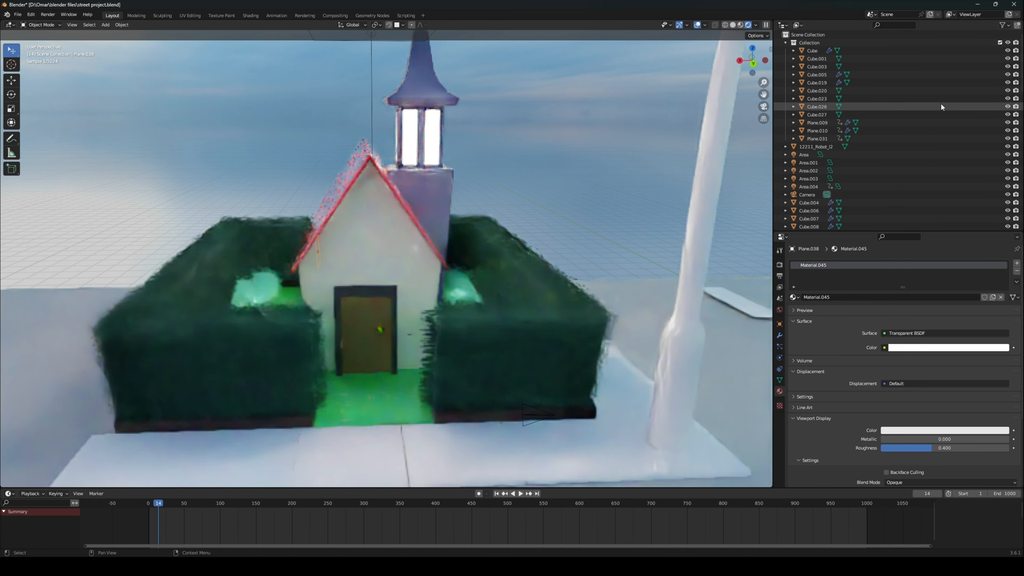
Step: Save the street project file
{"action": "scroll", "coordinate": [592, 212], "scroll_direction": "up", "scroll_amount": 5}
{"action": "scroll", "coordinate": [428, 229], "scroll_direction": "up", "scroll_amount": 10}
{"action": "scroll", "coordinate": [434, 240], "scroll_direction": "up", "scroll_amount": 5}
{"action": "key", "text": "ctrl+s"}
Step: Bring the church interior with the table and candles into view and switch the viewport to solid shading
{"action": "middle_click_drag", "start_coordinate": [433, 236], "coordinate": [590, 261]}
{"action": "scroll", "coordinate": [595, 242], "scroll_direction": "up", "scroll_amount": 3}
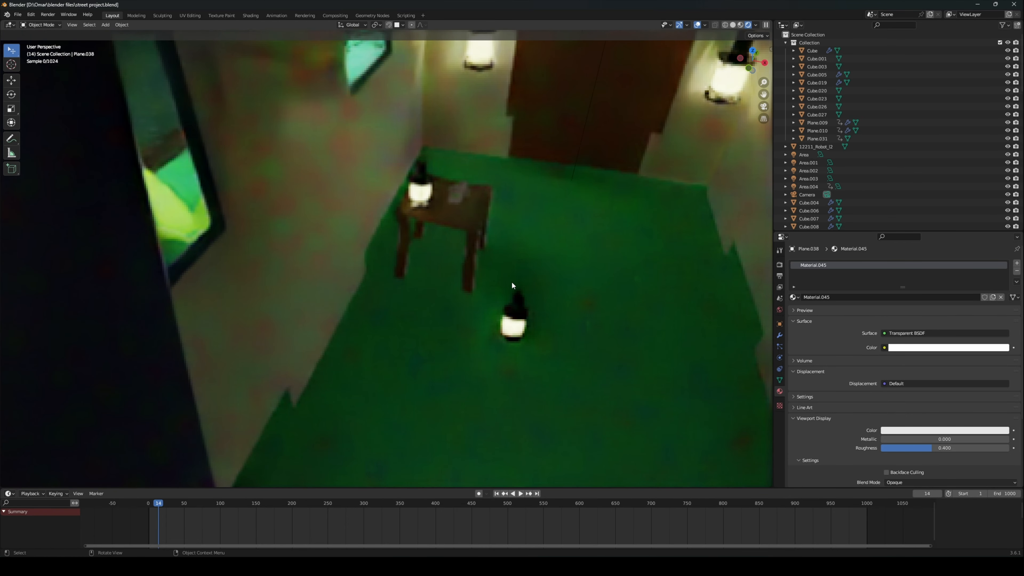
{"action": "scroll", "coordinate": [512, 280], "scroll_direction": "up", "scroll_amount": 3}
{"action": "left_click", "coordinate": [732, 25]}
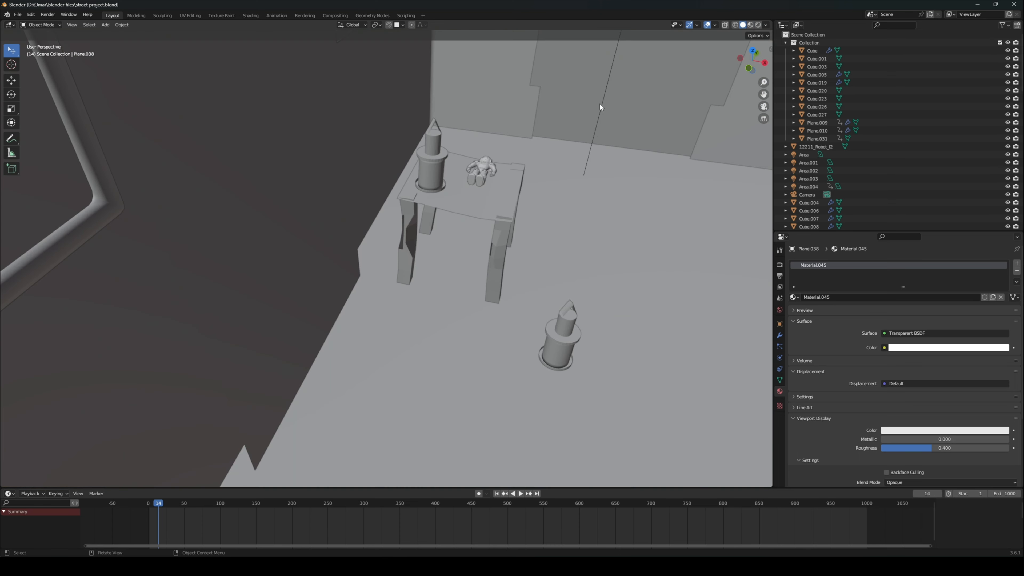
{"action": "left_click_drag", "start_coordinate": [763, 95], "coordinate": [659, 114]}
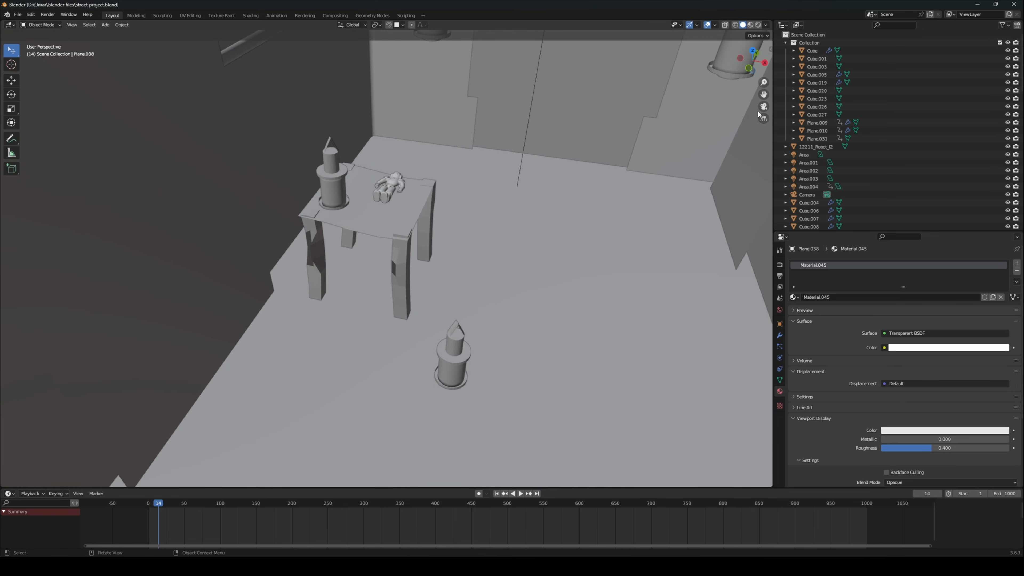
{"action": "left_click", "coordinate": [371, 220]}
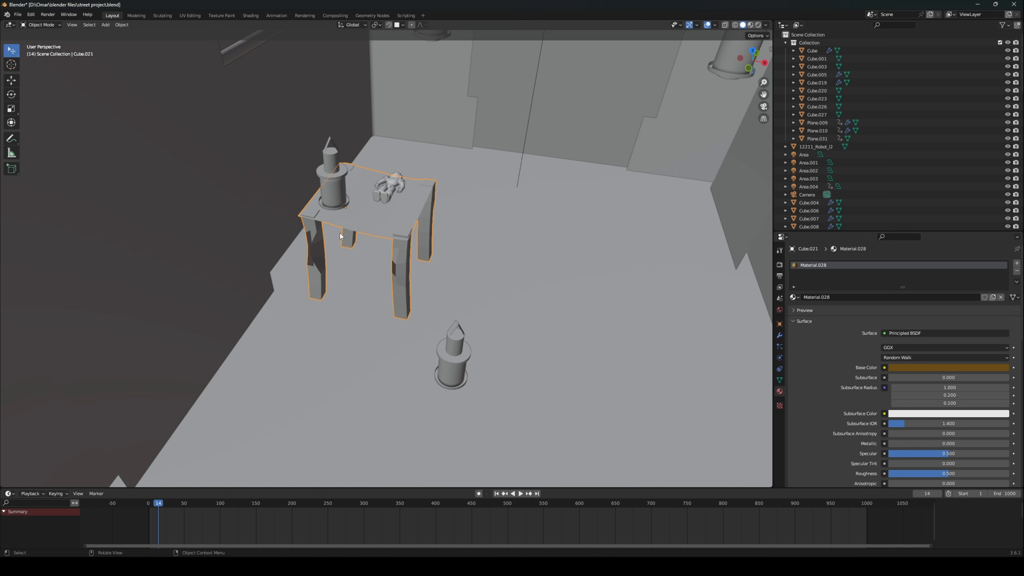
{"action": "key", "text": "x"}
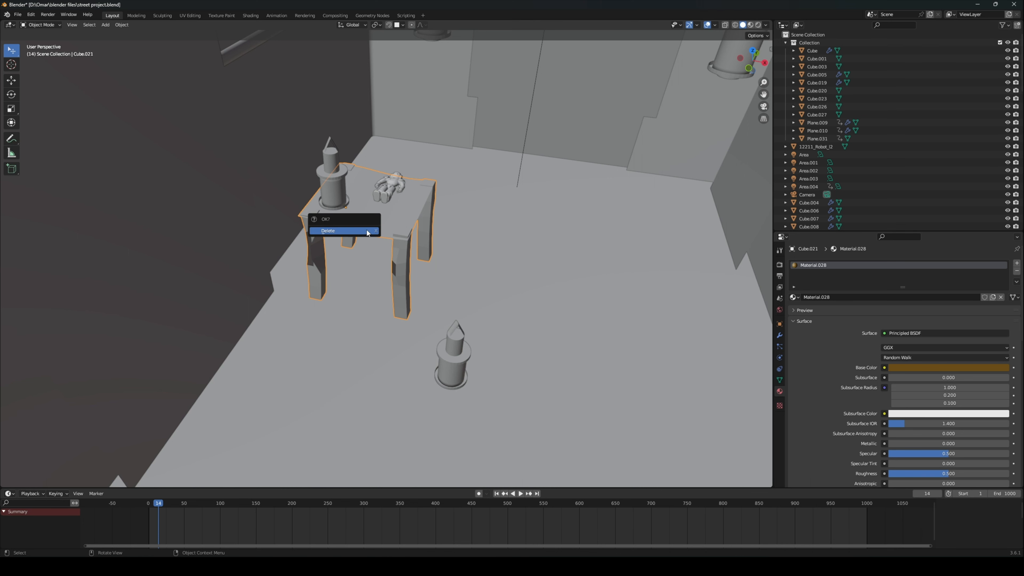
{"action": "left_click", "coordinate": [367, 230]}
{"action": "mouse_move", "coordinate": [374, 222]}
{"action": "middle_mouse_down"}
{"action": "mouse_move", "coordinate": [356, 223]}
{"action": "mouse_move", "coordinate": [366, 223]}
{"action": "middle_mouse_up"}
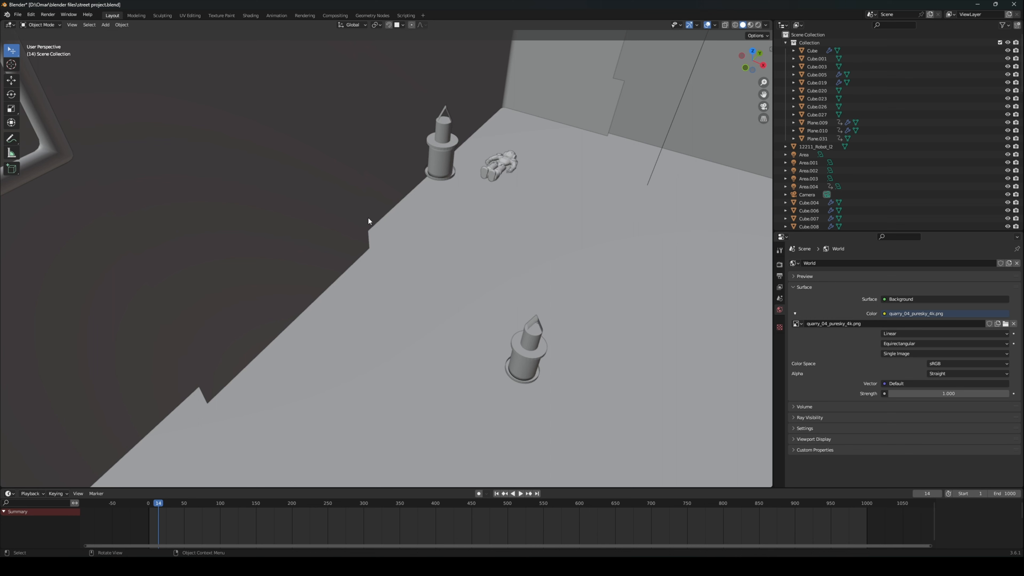
{"action": "key", "text": "ctrl+z"}
{"action": "middle_click_drag", "start_coordinate": [456, 193], "coordinate": [442, 175]}
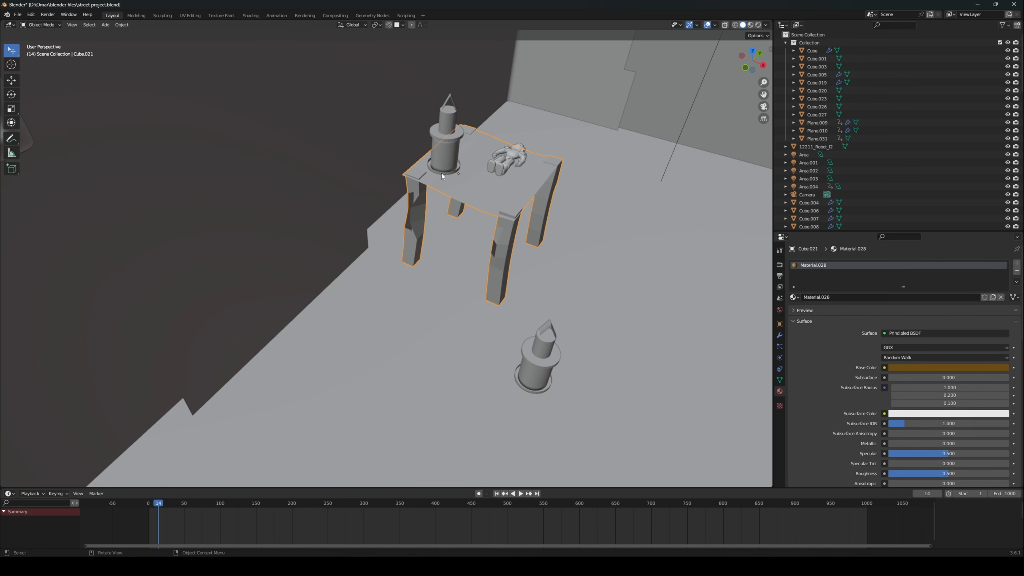
{"action": "left_click", "coordinate": [38, 25]}
{"action": "left_click", "coordinate": [41, 43]}
{"action": "scroll", "coordinate": [373, 91], "scroll_direction": "up", "scroll_amount": 2}
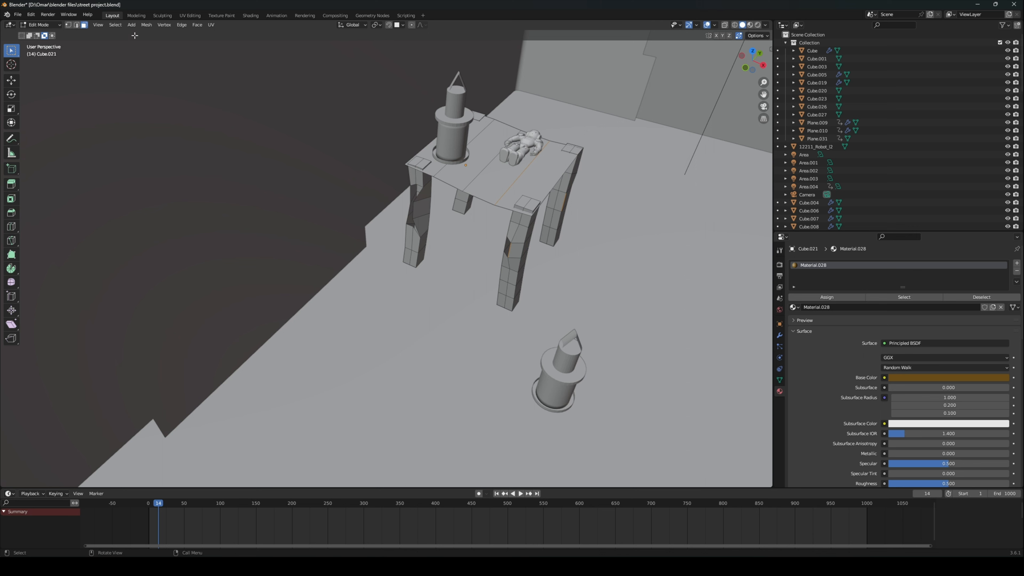
{"action": "left_click", "coordinate": [38, 25]}
{"action": "left_click", "coordinate": [38, 34]}
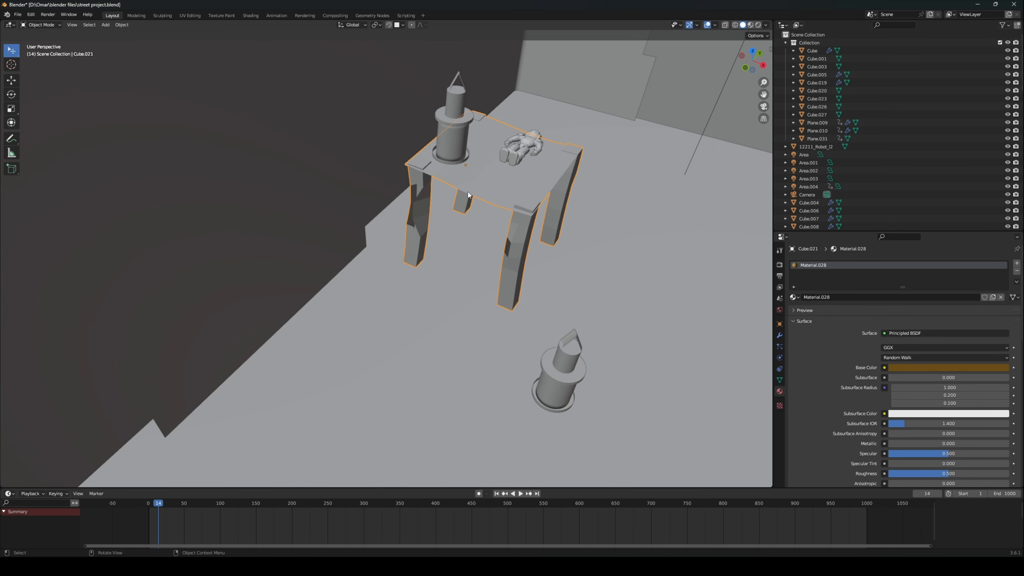
Step: Delete the old table Cube.021 from the church interior
{"action": "key", "text": "x"}
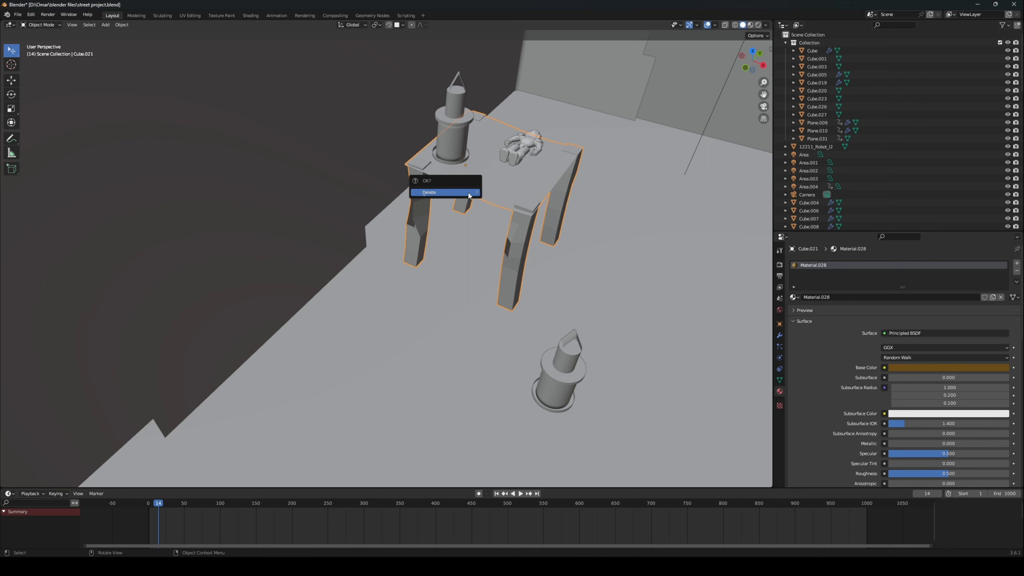
{"action": "left_click", "coordinate": [468, 192]}
Step: Apply smooth shading to the two freestanding candle lanterns, Sphere.001 and Sphere.005
{"action": "left_click", "coordinate": [453, 103]}
{"action": "right_click", "coordinate": [453, 103]}
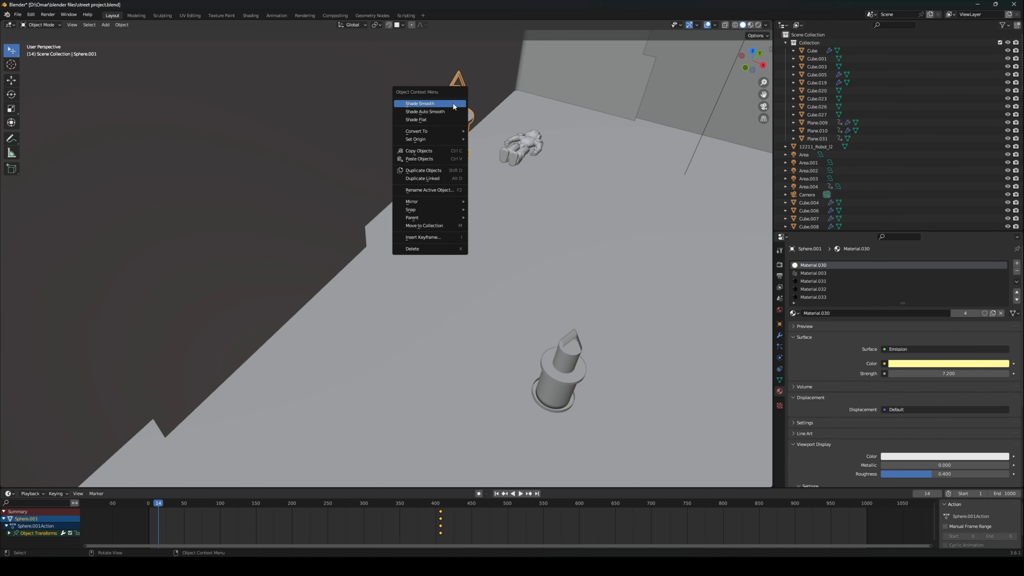
{"action": "left_click", "coordinate": [453, 103]}
{"action": "right_click", "coordinate": [566, 376]}
{"action": "left_click", "coordinate": [566, 374]}
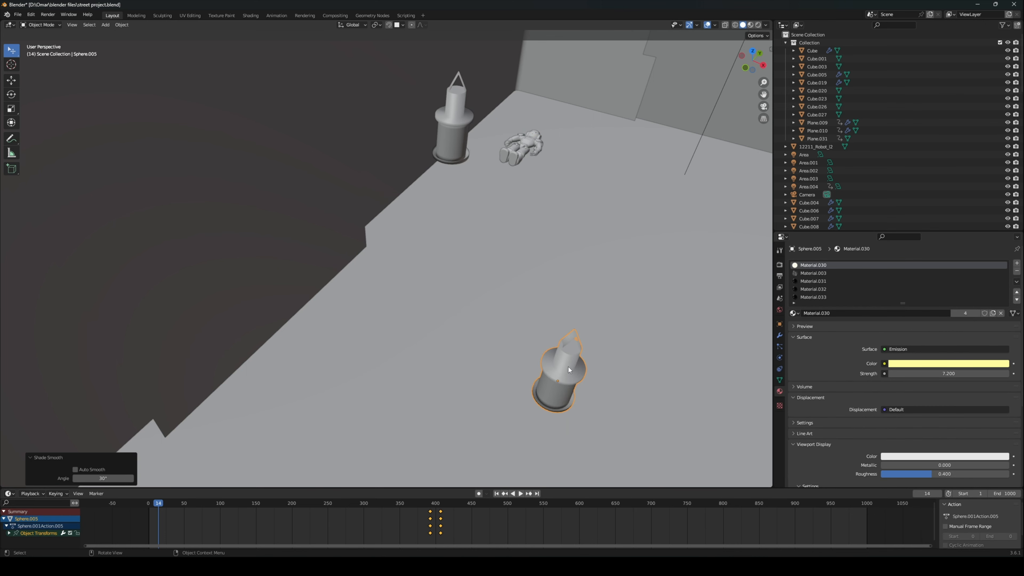
Step: Apply smooth shading to the two wall-mounted lanterns flanking the door and check them briefly in rendered shading
{"action": "middle_click_drag", "start_coordinate": [603, 235], "coordinate": [641, 168]}
{"action": "left_click", "coordinate": [348, 207]}
{"action": "right_click", "coordinate": [348, 208]}
{"action": "left_click", "coordinate": [349, 209]}
{"action": "left_click", "coordinate": [627, 233]}
{"action": "right_click", "coordinate": [627, 233]}
{"action": "left_click", "coordinate": [628, 232]}
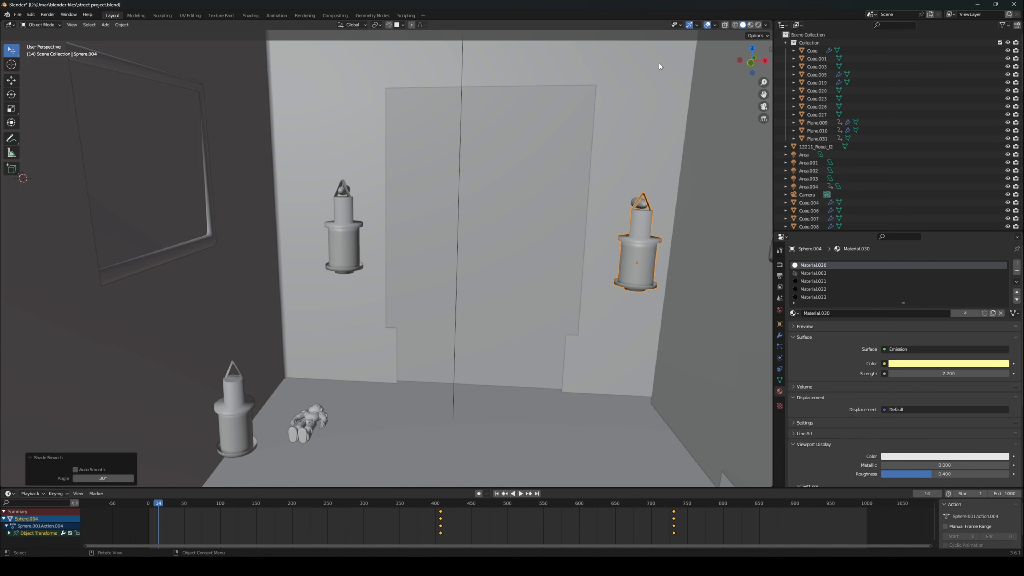
{"action": "left_click", "coordinate": [759, 25]}
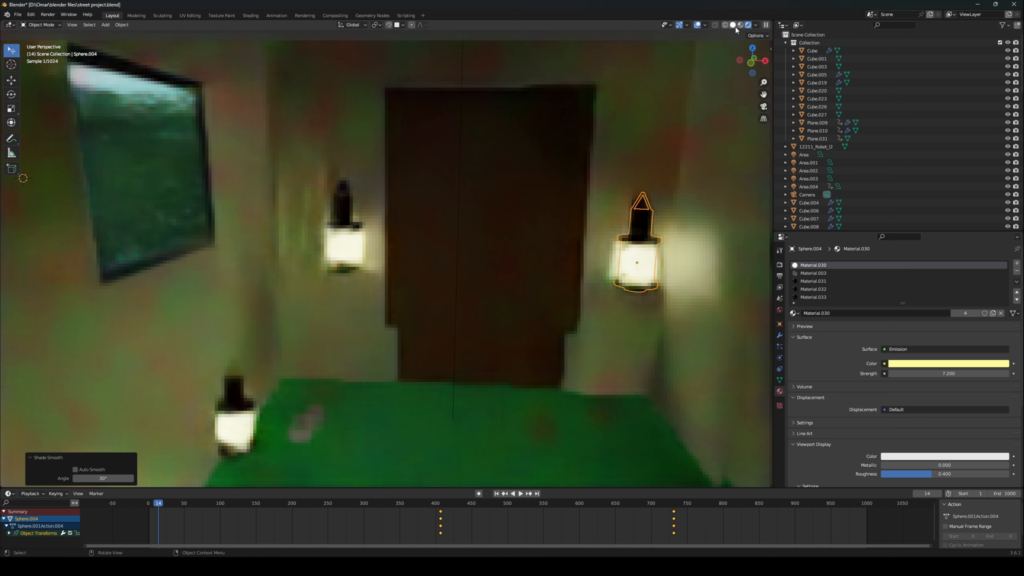
{"action": "left_click", "coordinate": [733, 25]}
Step: Add a 2 m plane to the street scene and move it clear of the road, about 2.5 m higher
{"action": "middle_click_drag", "start_coordinate": [600, 66], "coordinate": [365, 159]}
{"action": "scroll", "coordinate": [367, 158], "scroll_direction": "down", "scroll_amount": 12}
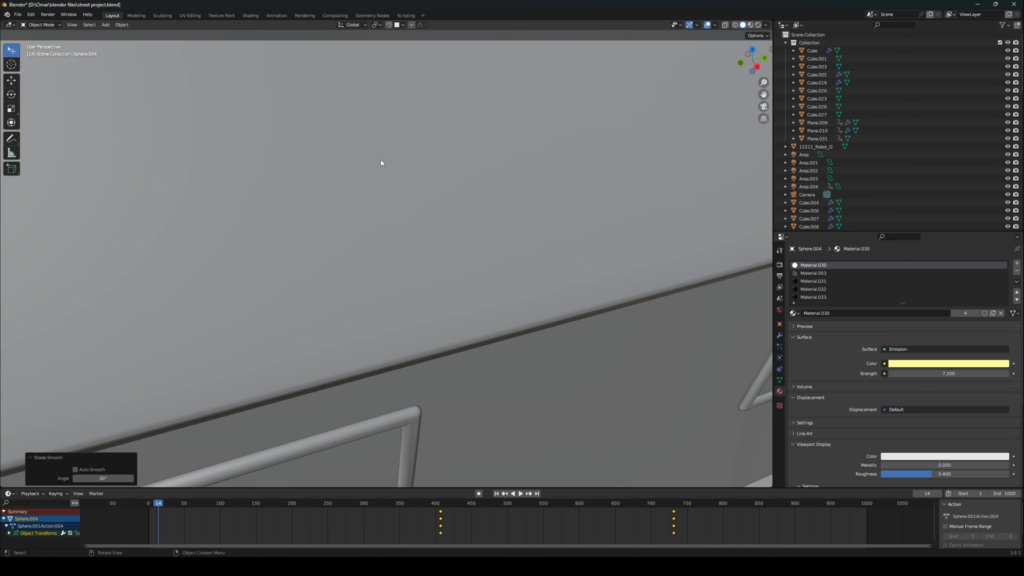
{"action": "scroll", "coordinate": [377, 201], "scroll_direction": "up", "scroll_amount": 10}
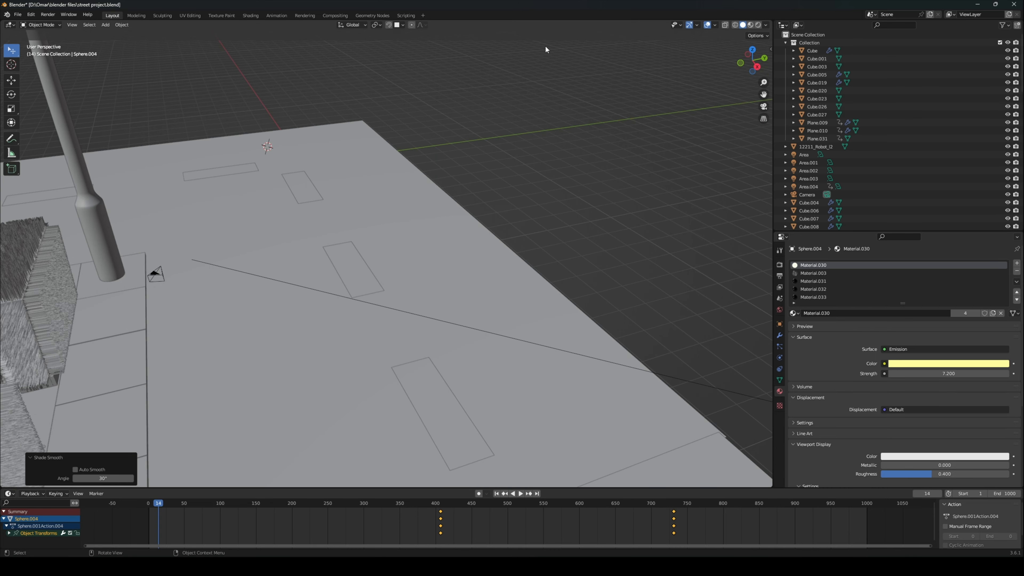
{"action": "left_click", "coordinate": [106, 24]}
{"action": "mouse_move", "coordinate": [114, 32]}
{"action": "left_click", "coordinate": [178, 32]}
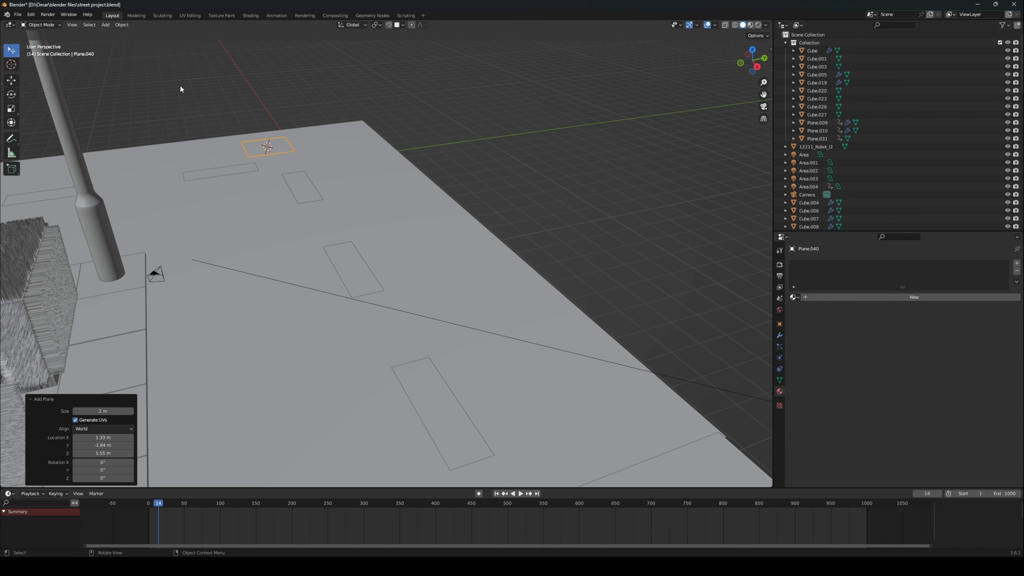
{"action": "middle_click_drag", "start_coordinate": [227, 107], "coordinate": [184, 118], "text": "shift"}
{"action": "key", "text": "g"}
{"action": "left_click", "coordinate": [352, 176]}
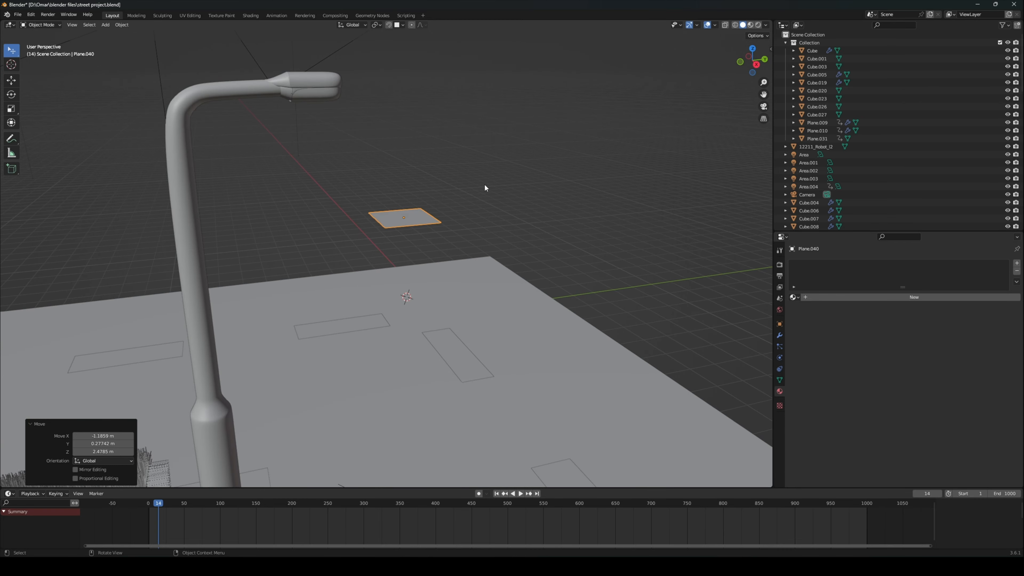
{"action": "scroll", "coordinate": [482, 185], "scroll_direction": "down", "scroll_amount": 5}
{"action": "middle_click_drag", "start_coordinate": [480, 187], "coordinate": [421, 231]}
{"action": "scroll", "coordinate": [551, 208], "scroll_direction": "up", "scroll_amount": 3}
{"action": "left_click", "coordinate": [855, 297]}
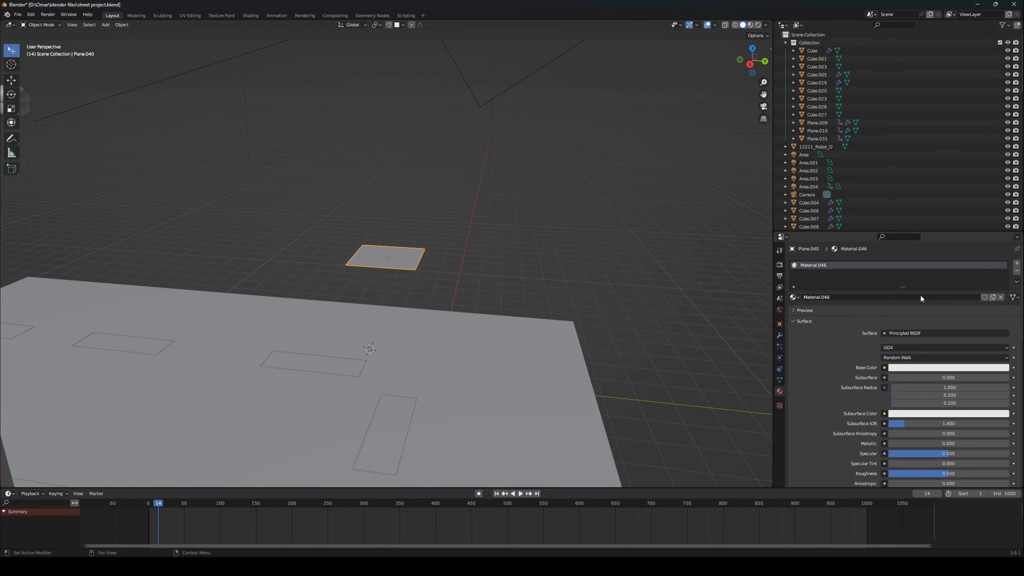
{"action": "left_click", "coordinate": [1017, 271]}
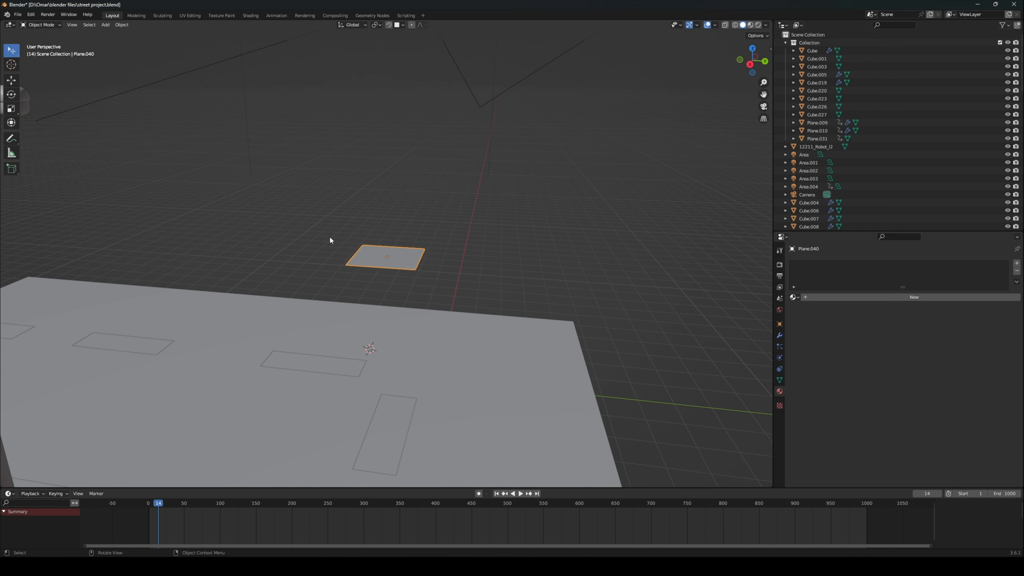
Step: Move the new plane about 10.4 m in X to beside the pavement and lamp post in front of the church
{"action": "mouse_move", "coordinate": [334, 236]}
{"action": "middle_mouse_down"}
{"action": "mouse_move", "coordinate": [333, 222]}
{"action": "mouse_move", "coordinate": [412, 223]}
{"action": "mouse_move", "coordinate": [419, 237]}
{"action": "mouse_move", "coordinate": [331, 238]}
{"action": "middle_mouse_up"}
{"action": "key", "text": "g"}
{"action": "left_click", "coordinate": [378, 288]}
{"action": "scroll", "coordinate": [377, 288], "scroll_direction": "up", "scroll_amount": 2}
{"action": "scroll", "coordinate": [379, 286], "scroll_direction": "up", "scroll_amount": 3}
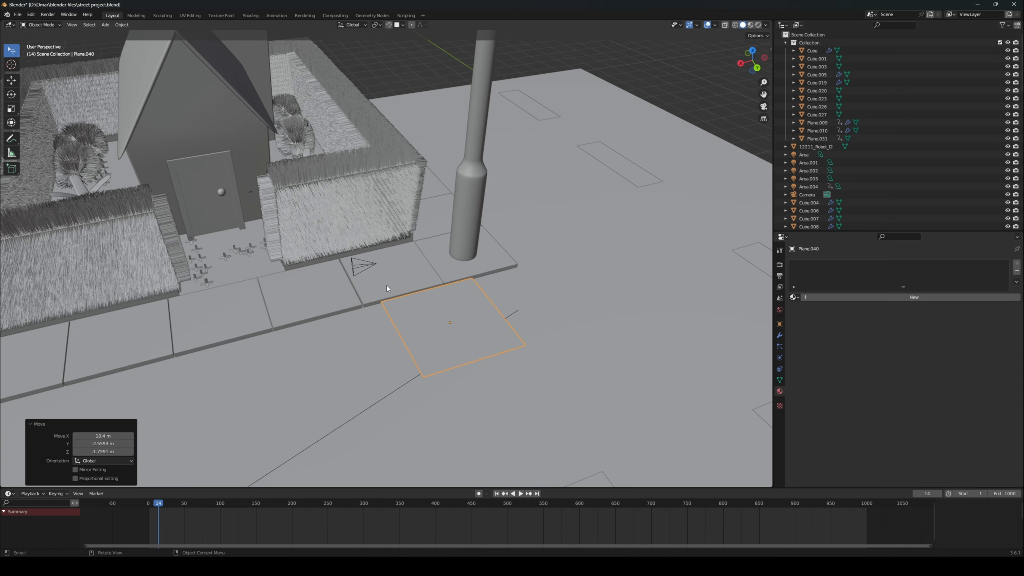
{"action": "left_click_drag", "start_coordinate": [763, 95], "coordinate": [721, 50]}
{"action": "mouse_move", "coordinate": [588, 236]}
{"action": "middle_mouse_down"}
{"action": "mouse_move", "coordinate": [580, 227]}
{"action": "mouse_move", "coordinate": [583, 240]}
{"action": "middle_mouse_up"}
{"action": "left_click_drag", "start_coordinate": [764, 94], "coordinate": [716, 76]}
{"action": "middle_click_drag", "start_coordinate": [408, 251], "coordinate": [407, 226]}
{"action": "scroll", "coordinate": [408, 243], "scroll_direction": "down", "scroll_amount": 2}
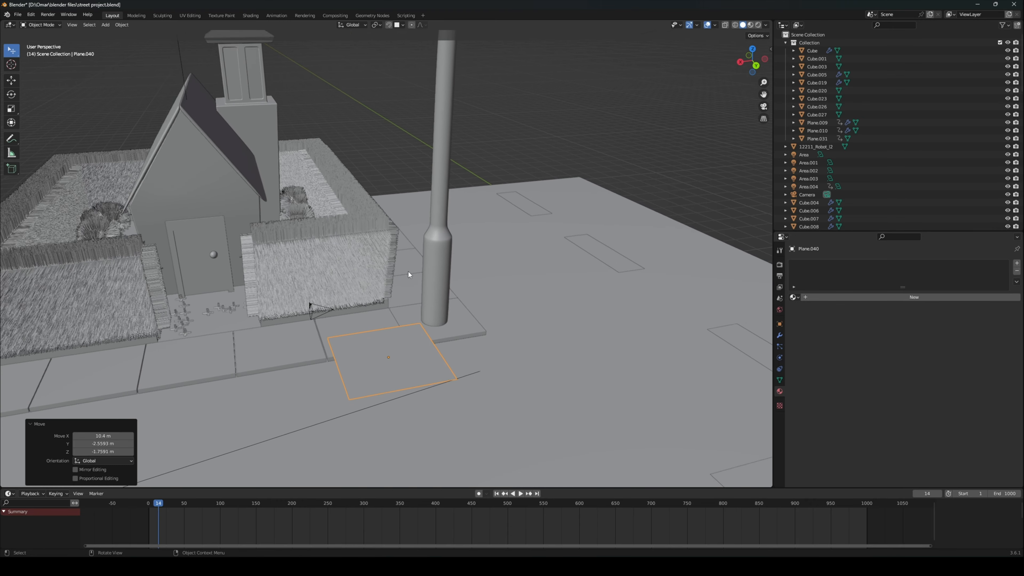
Step: Extrude the plane's face upward twice, about 0.10 m and about 0.04 m, to form a tabletop slab
{"action": "scroll", "coordinate": [408, 274], "scroll_direction": "down", "scroll_amount": 2}
{"action": "middle_click_drag", "start_coordinate": [405, 277], "coordinate": [388, 266]}
{"action": "key", "text": "Tab"}
{"action": "left_click", "coordinate": [388, 266]}
{"action": "key", "text": "e"}
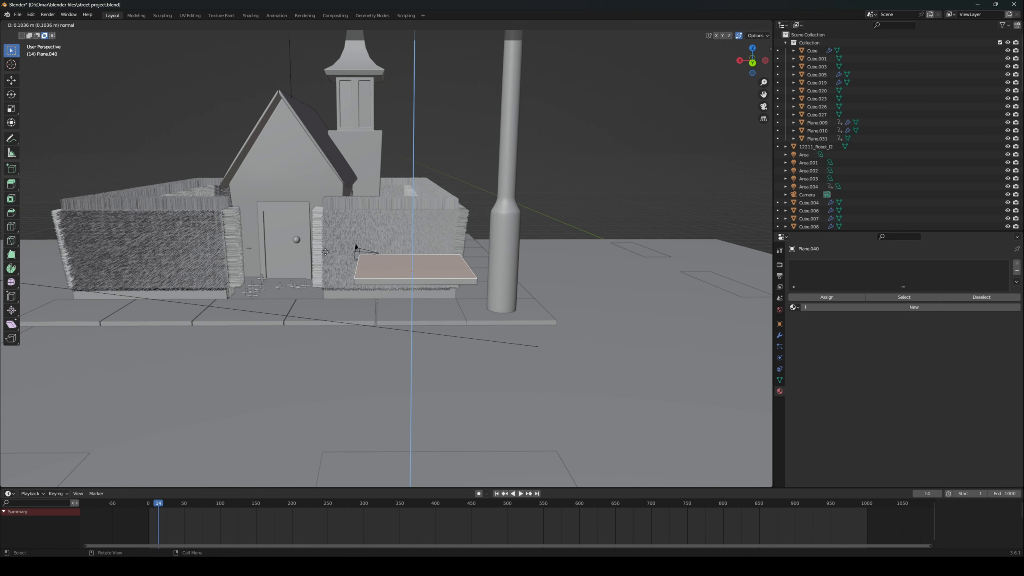
{"action": "left_click", "coordinate": [328, 251]}
{"action": "key", "text": "e"}
{"action": "left_click", "coordinate": [328, 250]}
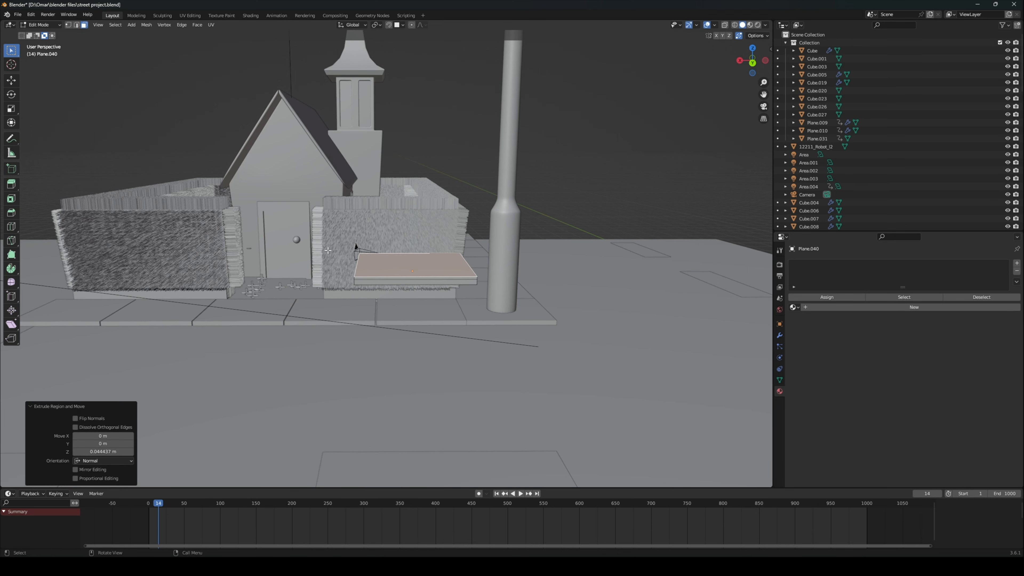
Step: Add two crossing loop cuts through the centre of the tabletop slab
{"action": "middle_click_drag", "start_coordinate": [334, 258], "coordinate": [336, 271]}
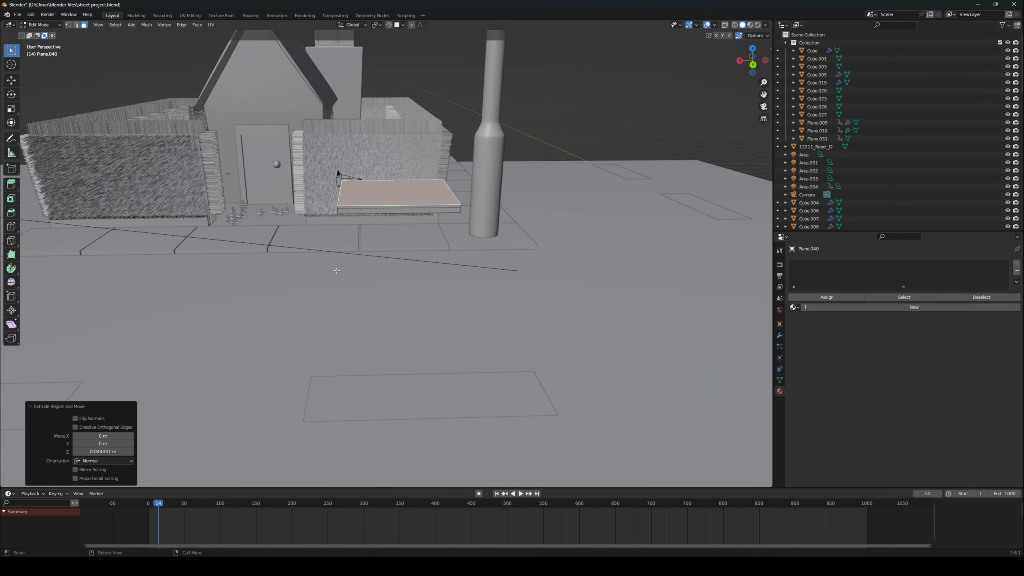
{"action": "key", "text": "ctrl+r"}
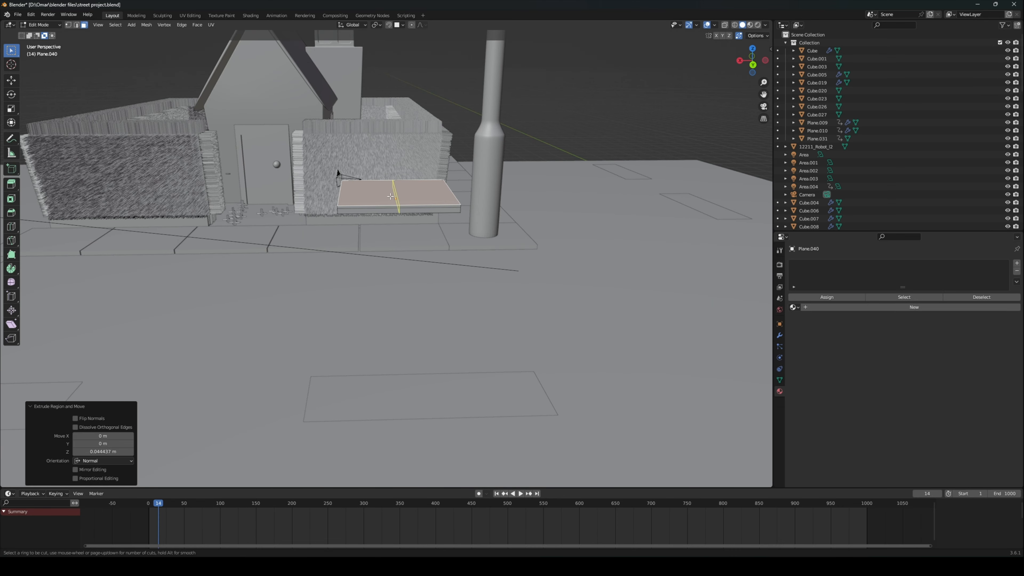
{"action": "left_click", "coordinate": [390, 197]}
{"action": "left_click", "coordinate": [390, 197]}
{"action": "key", "text": "ctrl+r"}
{"action": "left_click", "coordinate": [391, 196]}
{"action": "left_click", "coordinate": [390, 196]}
Step: Add loop cuts slid toward the tabletop's outer edges to outline small corner faces for the legs
{"action": "key", "text": "ctrl+r"}
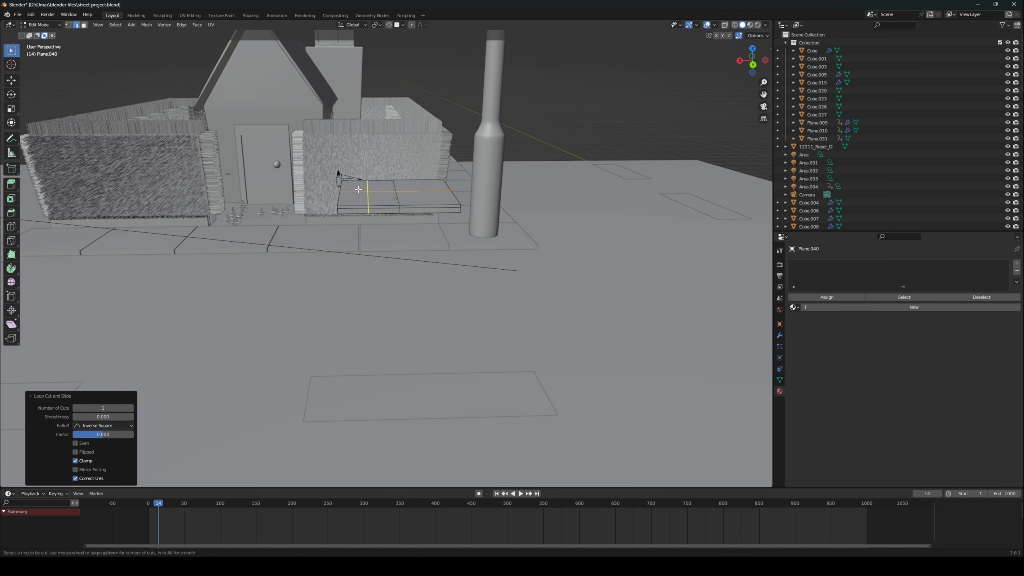
{"action": "left_click", "coordinate": [358, 189]}
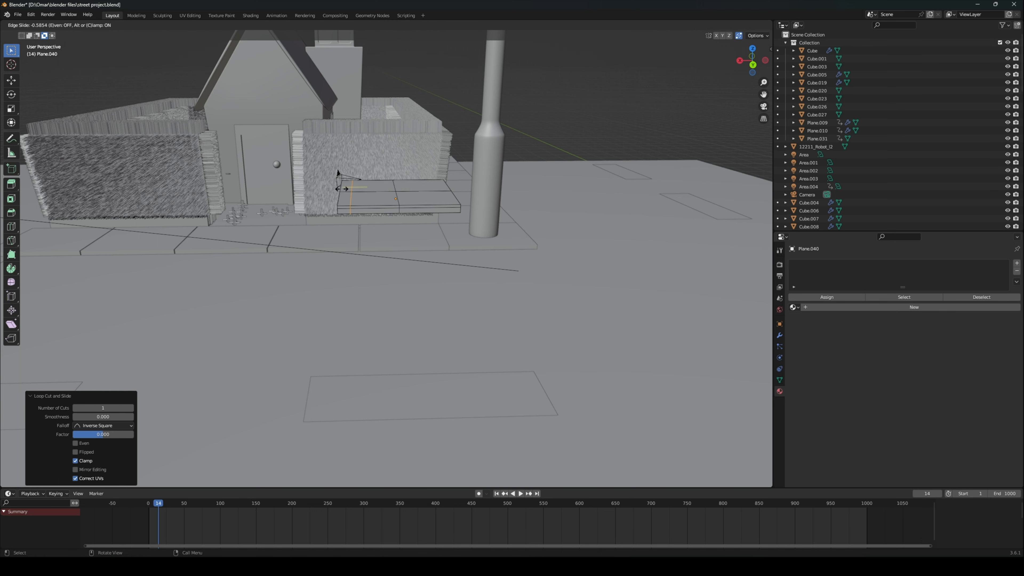
{"action": "left_click", "coordinate": [340, 188]}
{"action": "key", "text": "ctrl+r"}
{"action": "left_click", "coordinate": [440, 188]}
{"action": "left_click", "coordinate": [441, 188]}
{"action": "key", "text": "ctrl+r"}
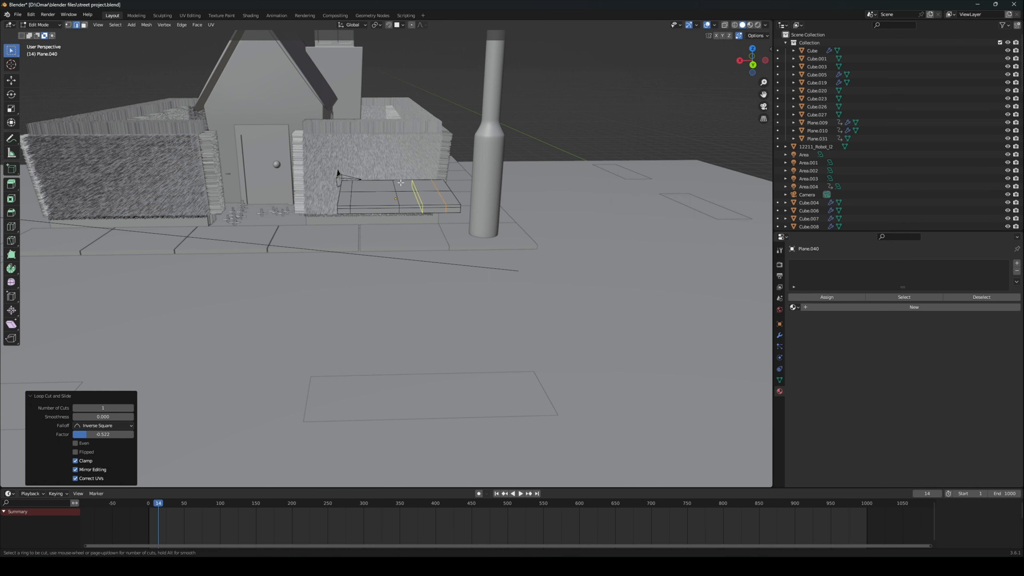
{"action": "left_click", "coordinate": [401, 198]}
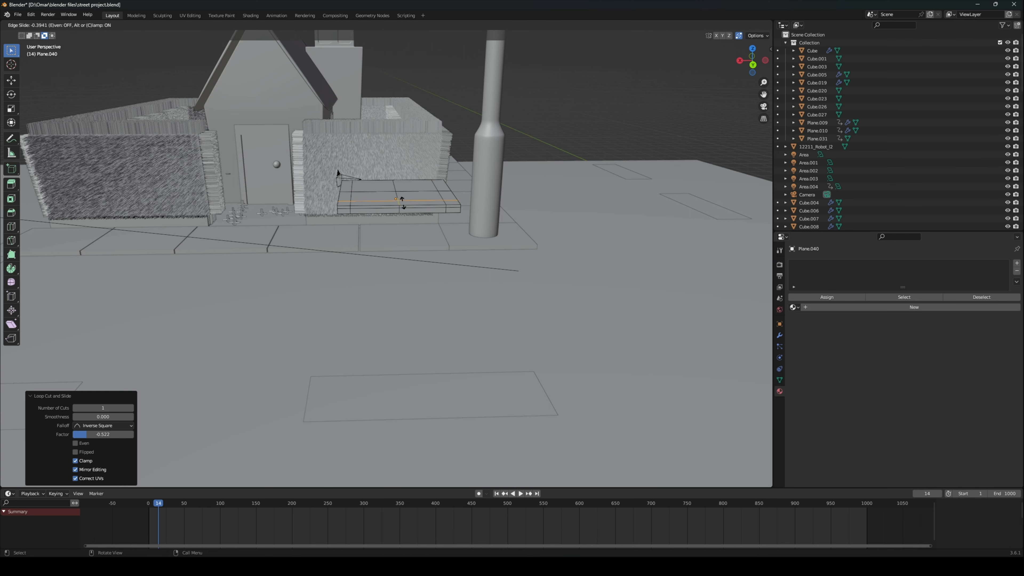
{"action": "left_click", "coordinate": [402, 199]}
{"action": "left_click", "coordinate": [392, 186]}
{"action": "left_click", "coordinate": [391, 185]}
{"action": "middle_click_drag", "start_coordinate": [393, 186], "coordinate": [397, 224], "text": "shift"}
{"action": "right_click", "coordinate": [525, 206]}
Step: Extrude two near corner faces of the tabletop's underside downward into legs about 0.96 m and 0.93 m long
{"action": "scroll", "coordinate": [521, 215], "scroll_direction": "down", "scroll_amount": 3}
{"action": "middle_click_drag", "start_coordinate": [490, 224], "coordinate": [490, 166]}
{"action": "left_click_drag", "start_coordinate": [764, 94], "coordinate": [764, 24]}
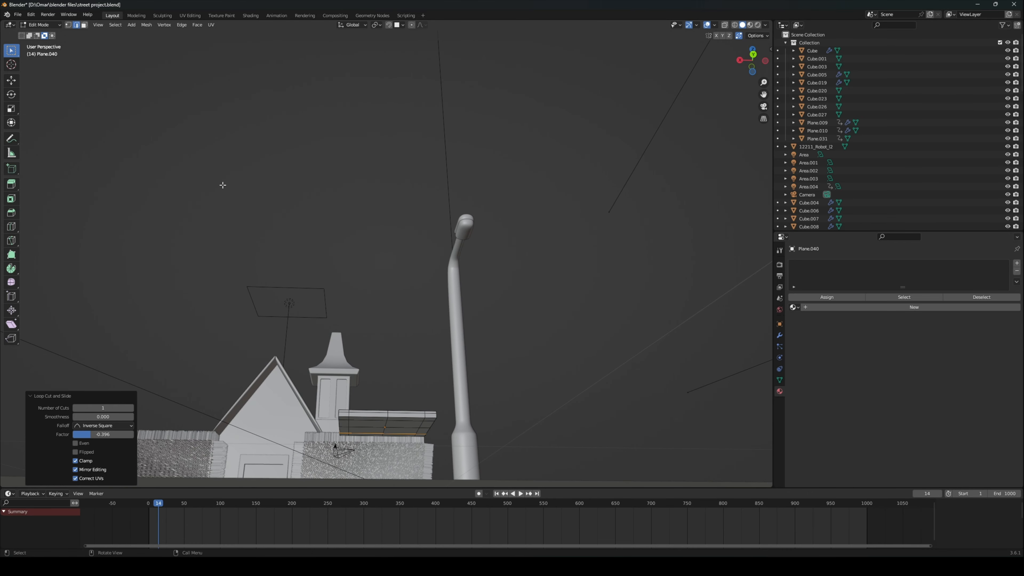
{"action": "left_click", "coordinate": [84, 25]}
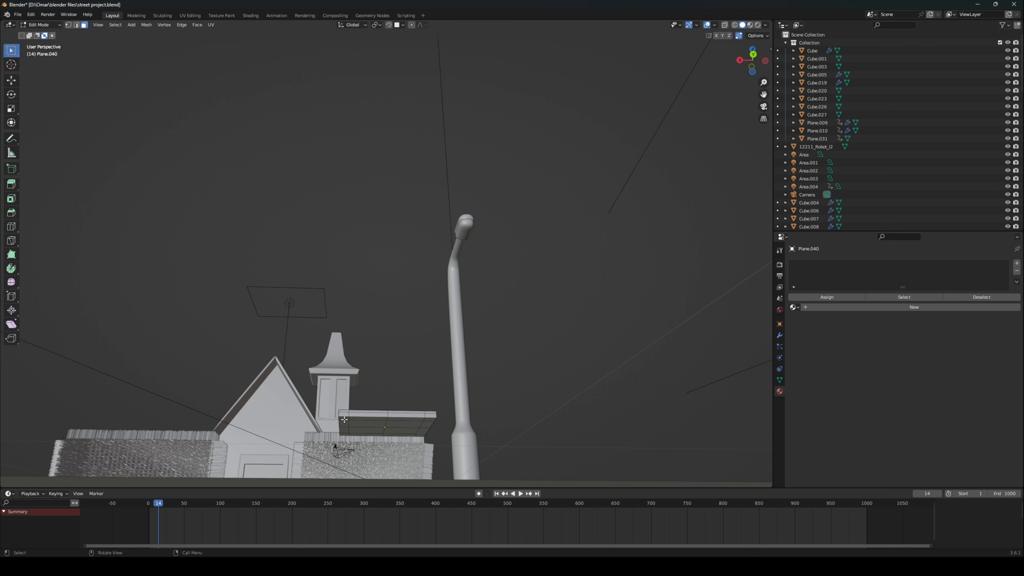
{"action": "key", "text": "e"}
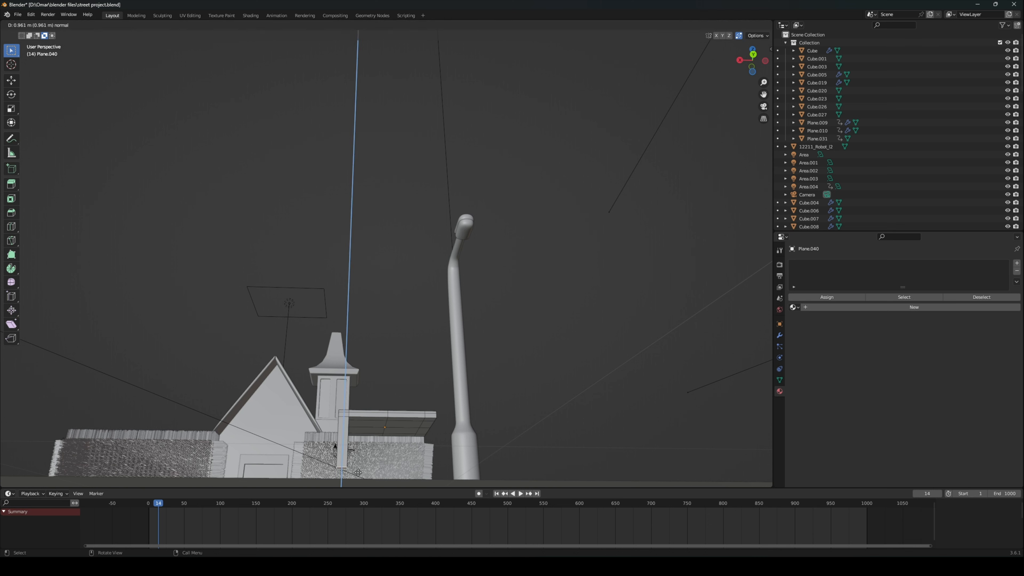
{"action": "left_click", "coordinate": [375, 457]}
{"action": "left_click", "coordinate": [430, 419]}
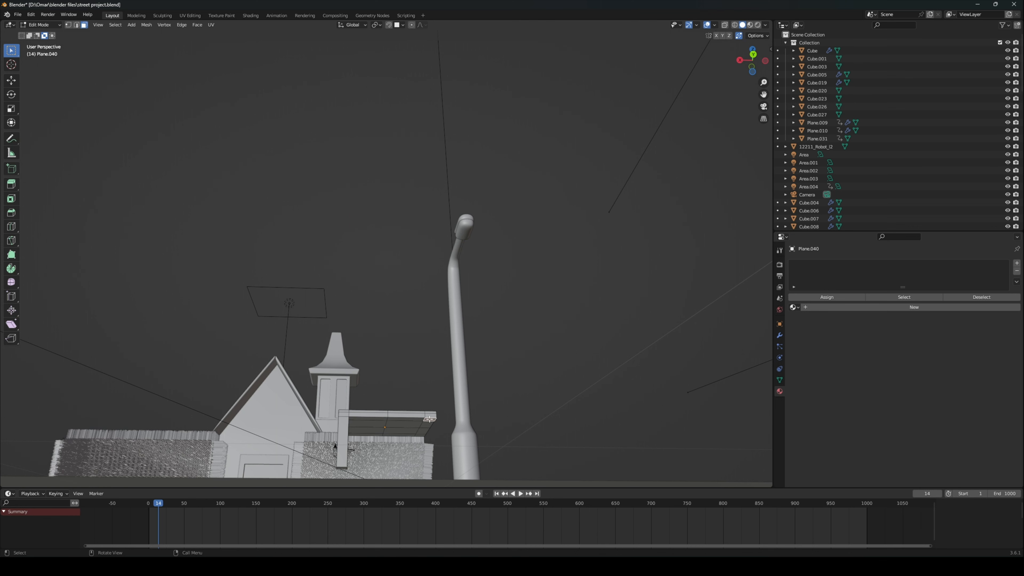
{"action": "key", "text": "e"}
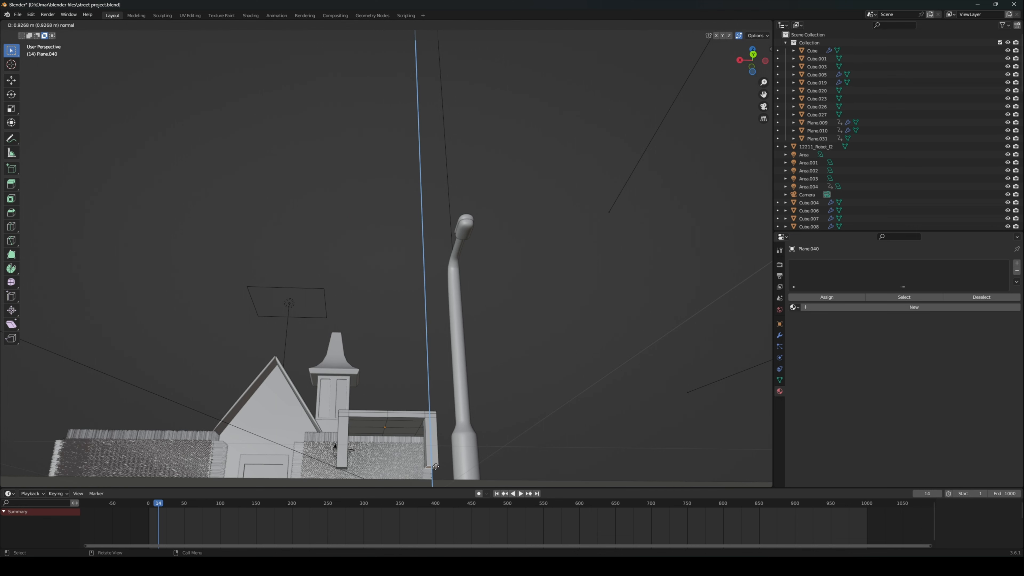
{"action": "left_click", "coordinate": [436, 467]}
Step: Extrude the two remaining corner faces of the tabletop's underside downward about 0.96 m into legs and return to Object Mode
{"action": "middle_click_drag", "start_coordinate": [435, 467], "coordinate": [440, 56]}
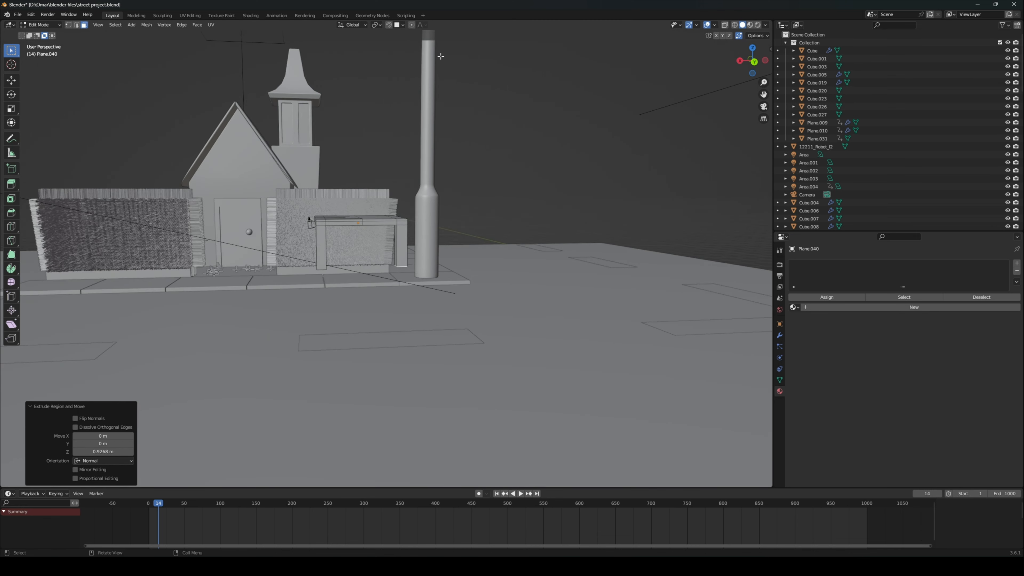
{"action": "left_click", "coordinate": [754, 62]}
{"action": "scroll", "coordinate": [537, 143], "scroll_direction": "up", "scroll_amount": 4}
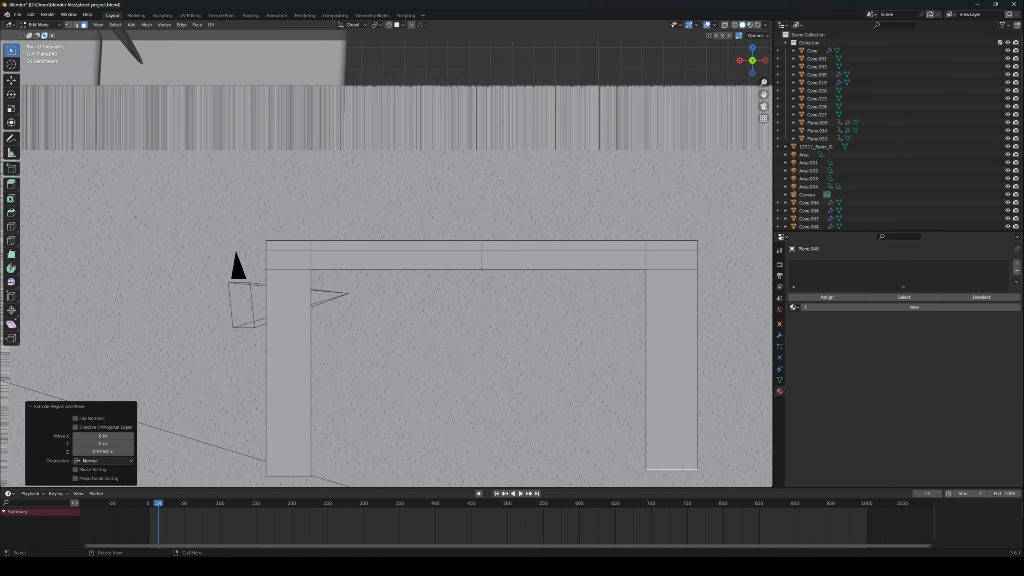
{"action": "scroll", "coordinate": [508, 189], "scroll_direction": "down", "scroll_amount": 2}
{"action": "left_click_drag", "start_coordinate": [764, 94], "coordinate": [724, 105]}
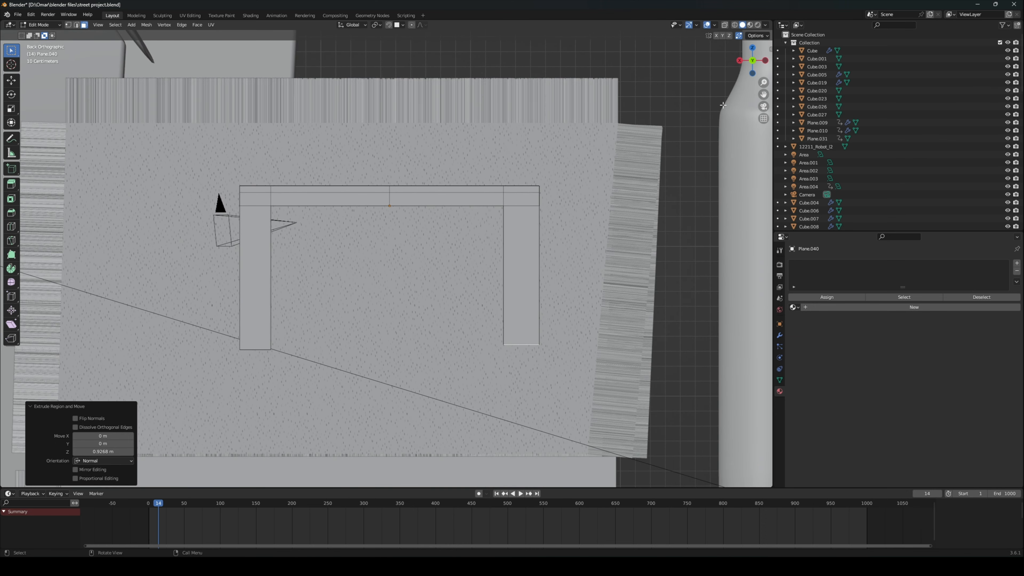
{"action": "middle_click_drag", "start_coordinate": [729, 72], "coordinate": [331, 186]}
{"action": "left_click", "coordinate": [331, 185]}
{"action": "left_click", "coordinate": [341, 203], "text": "shift"}
{"action": "left_click", "coordinate": [752, 60]}
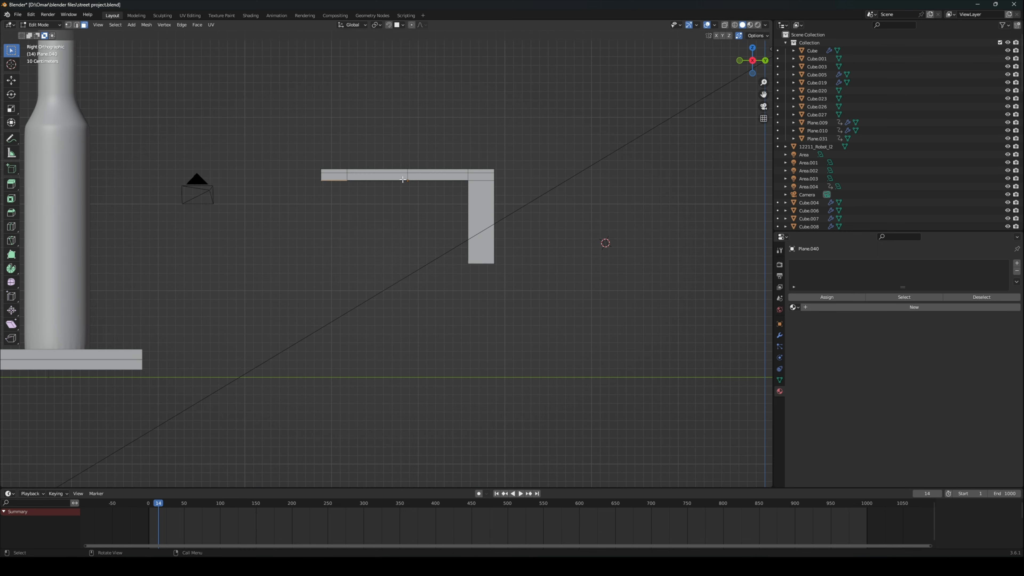
{"action": "key", "text": "e"}
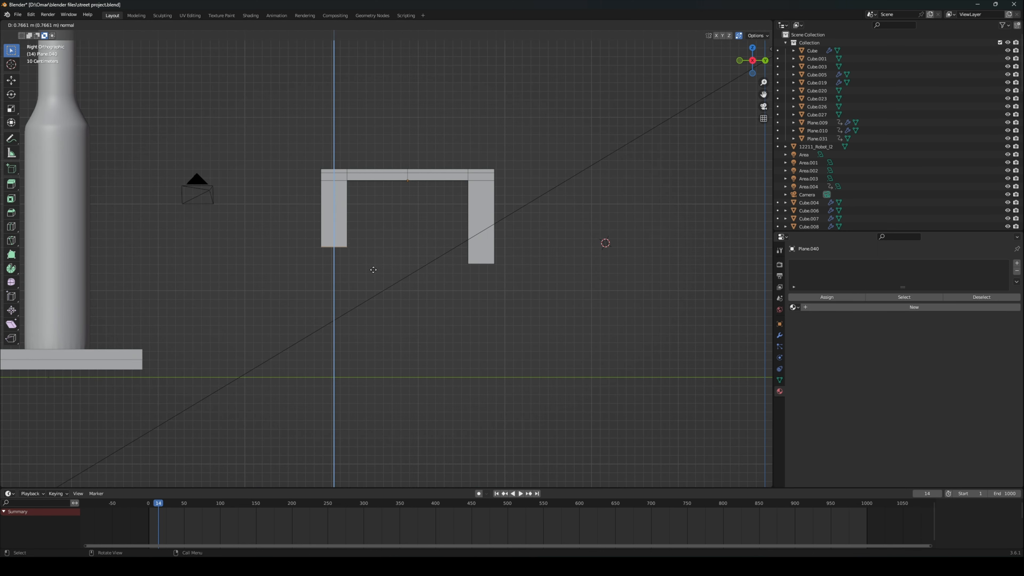
{"action": "left_click", "coordinate": [375, 286]}
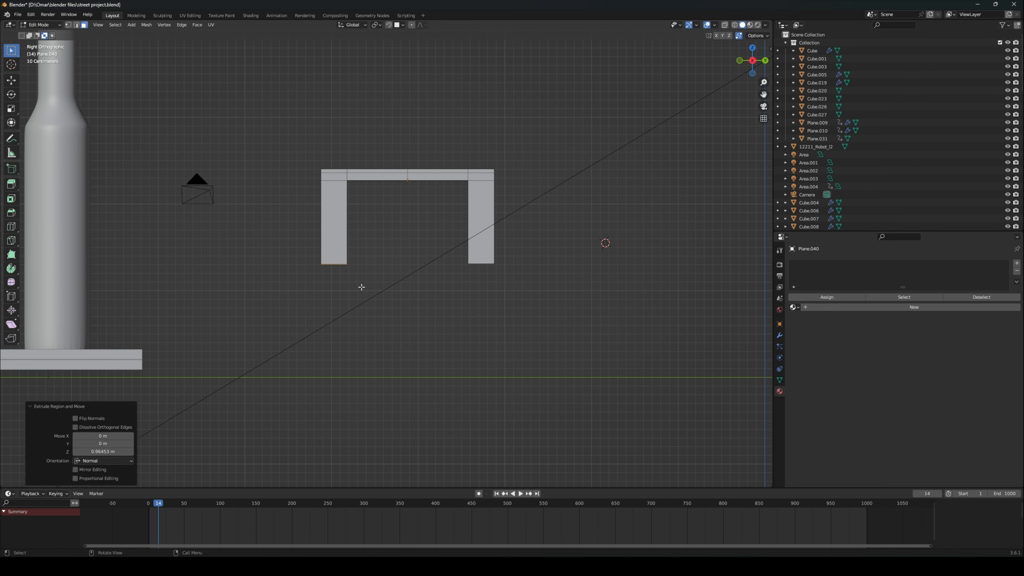
{"action": "middle_click_drag", "start_coordinate": [353, 319], "coordinate": [341, 339]}
{"action": "scroll", "coordinate": [339, 300], "scroll_direction": "down", "scroll_amount": 10}
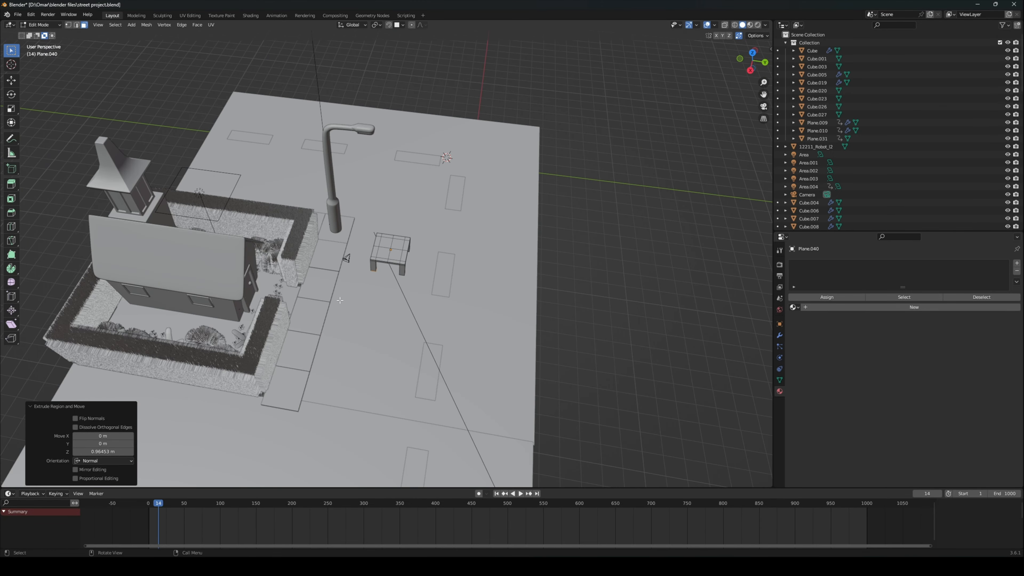
{"action": "left_click", "coordinate": [41, 25]}
{"action": "left_click", "coordinate": [45, 36]}
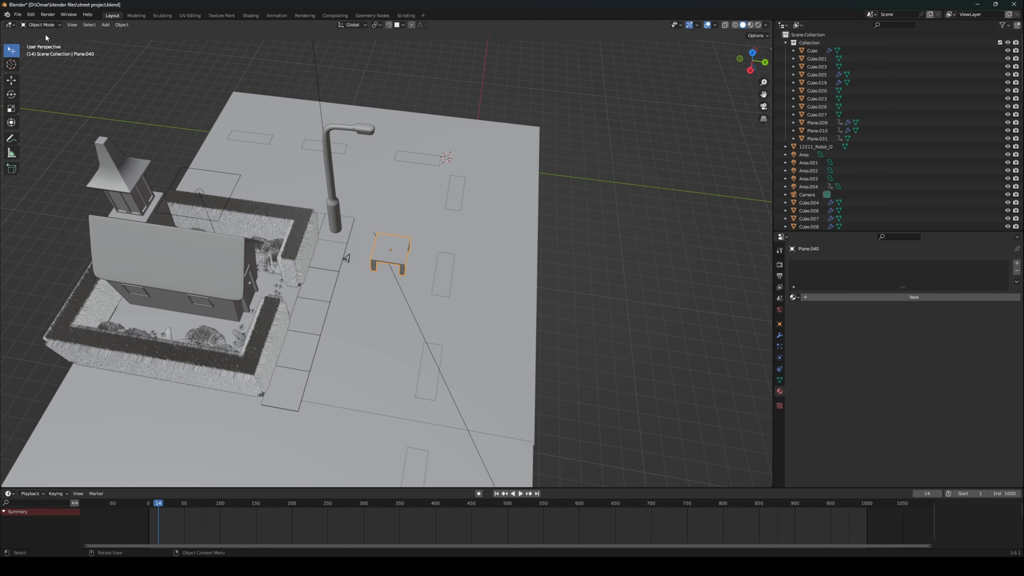
Step: Add a 2 m mesh plane at the 3D cursor and switch to the top view
{"action": "left_click", "coordinate": [106, 25]}
{"action": "mouse_move", "coordinate": [130, 37]}
{"action": "left_click", "coordinate": [186, 36]}
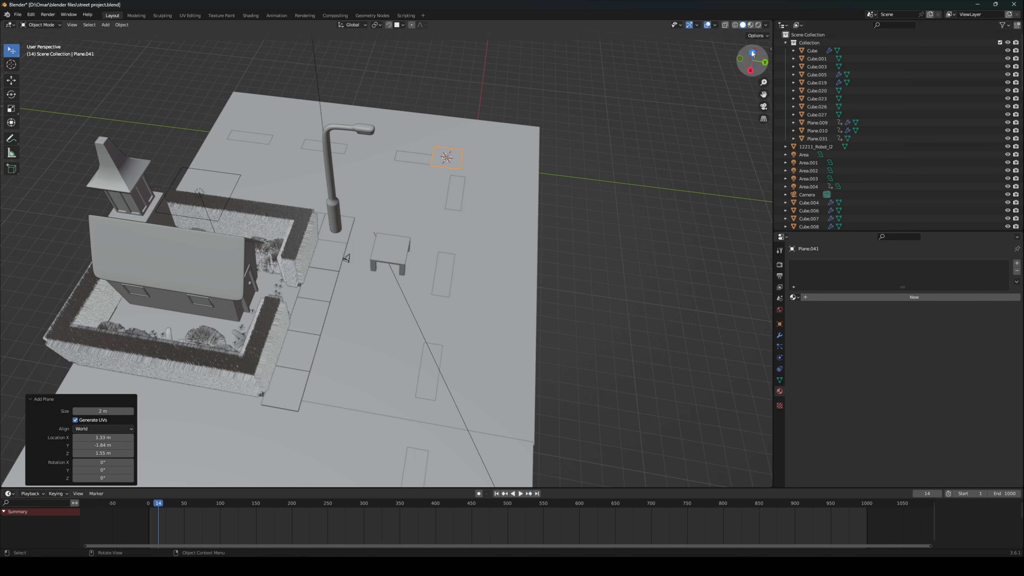
{"action": "key", "text": "KP_7"}
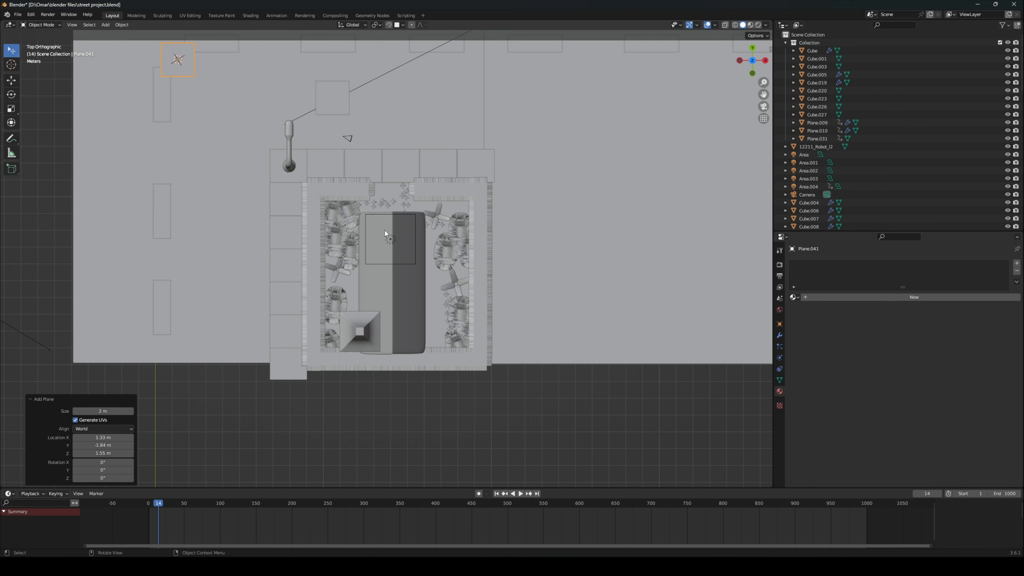
Step: Hide the church roof, Plane.017, in the viewport to expose the interior
{"action": "left_click", "coordinate": [394, 294]}
{"action": "scroll", "coordinate": [906, 193], "scroll_direction": "down", "scroll_amount": 10}
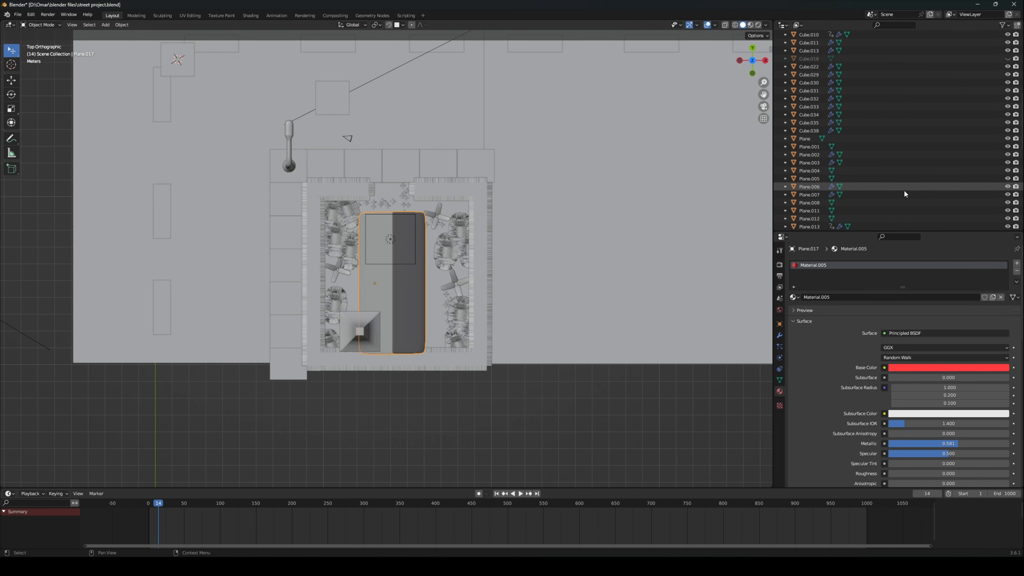
{"action": "scroll", "coordinate": [905, 193], "scroll_direction": "down", "scroll_amount": 6}
{"action": "left_click", "coordinate": [1008, 131]}
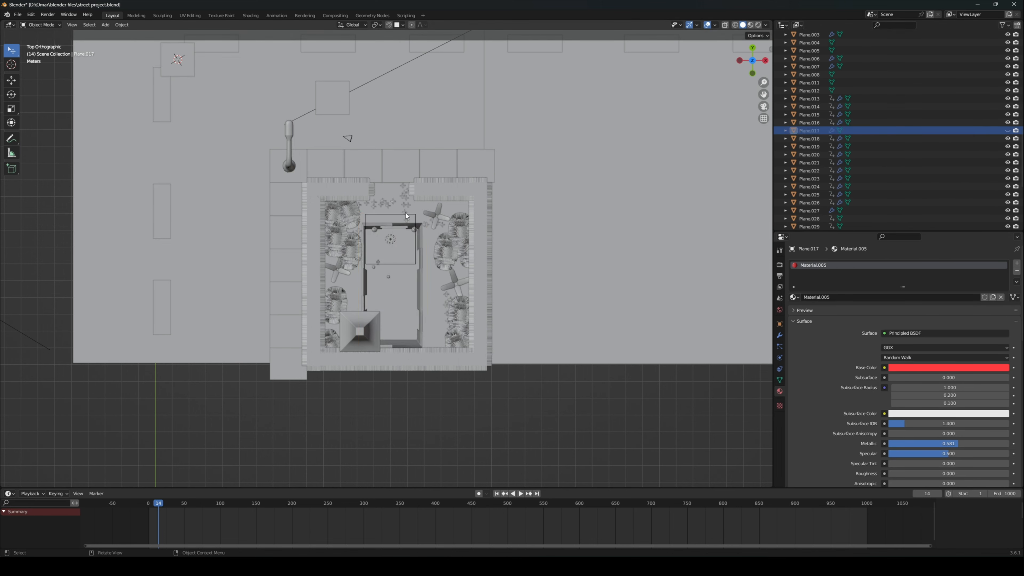
Step: Move the new plane over the church interior and stretch it along Y by a factor of about 2.73
{"action": "left_click", "coordinate": [180, 76]}
{"action": "left_click_drag", "start_coordinate": [185, 80], "coordinate": [389, 261]}
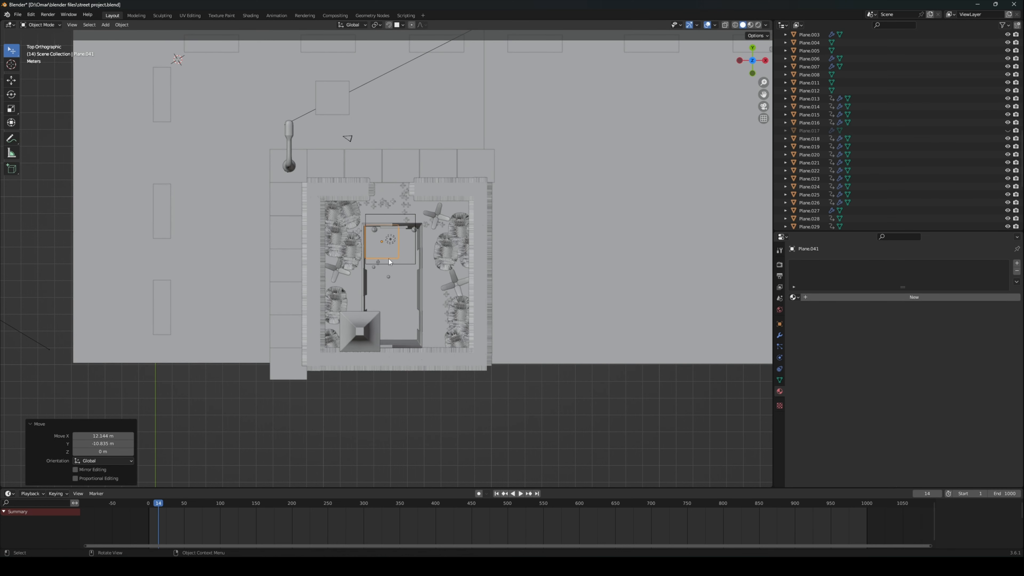
{"action": "key", "text": "s"}
{"action": "key", "text": "y"}
{"action": "left_click", "coordinate": [397, 287]}
Step: Shift the plane along the church's length and stretch it along Y by about 1.26 to span between the end walls
{"action": "key", "text": "g"}
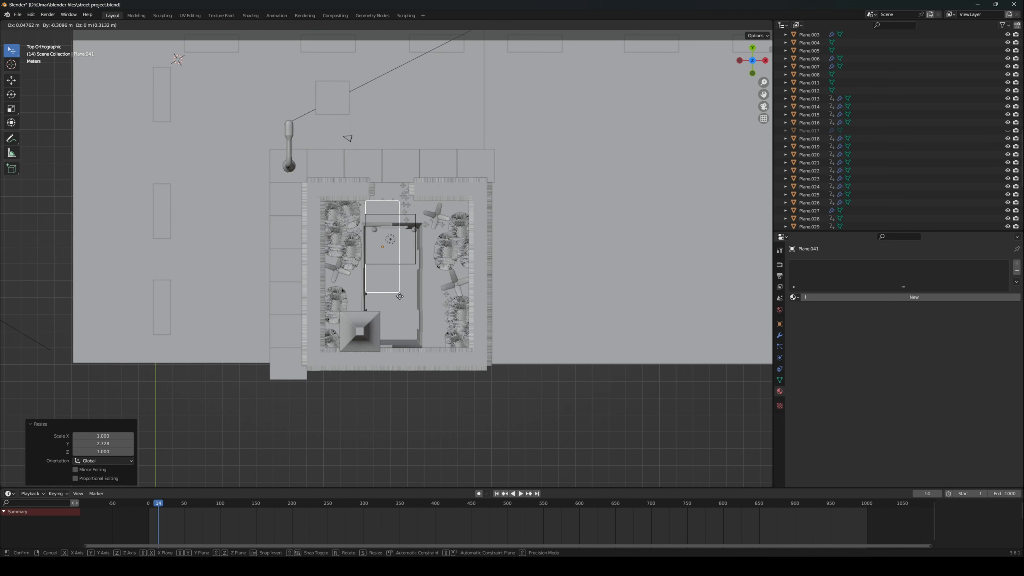
{"action": "left_click", "coordinate": [400, 325]}
{"action": "key", "text": "s"}
{"action": "key", "text": "y"}
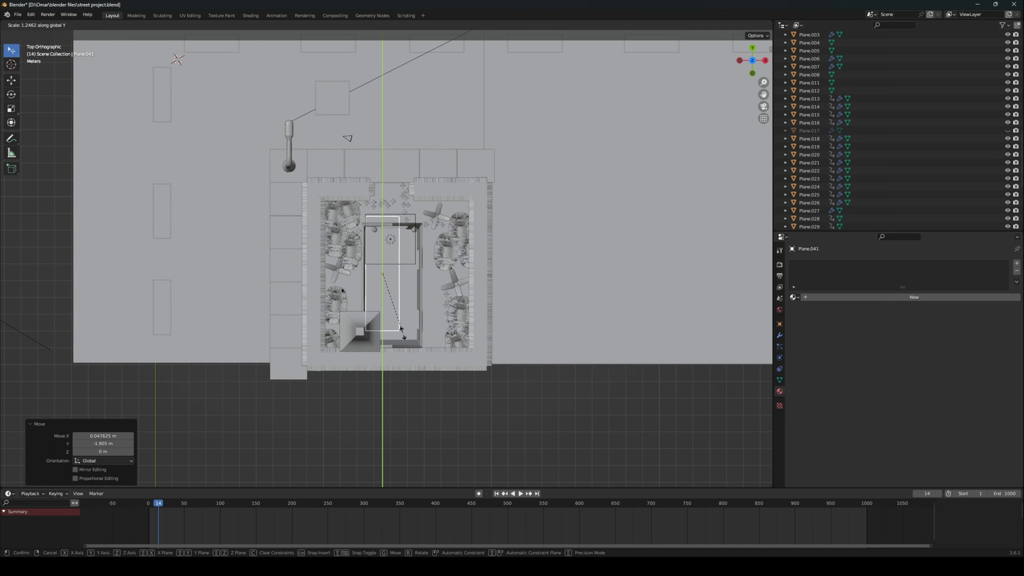
{"action": "left_click", "coordinate": [401, 331]}
{"action": "key", "text": "g"}
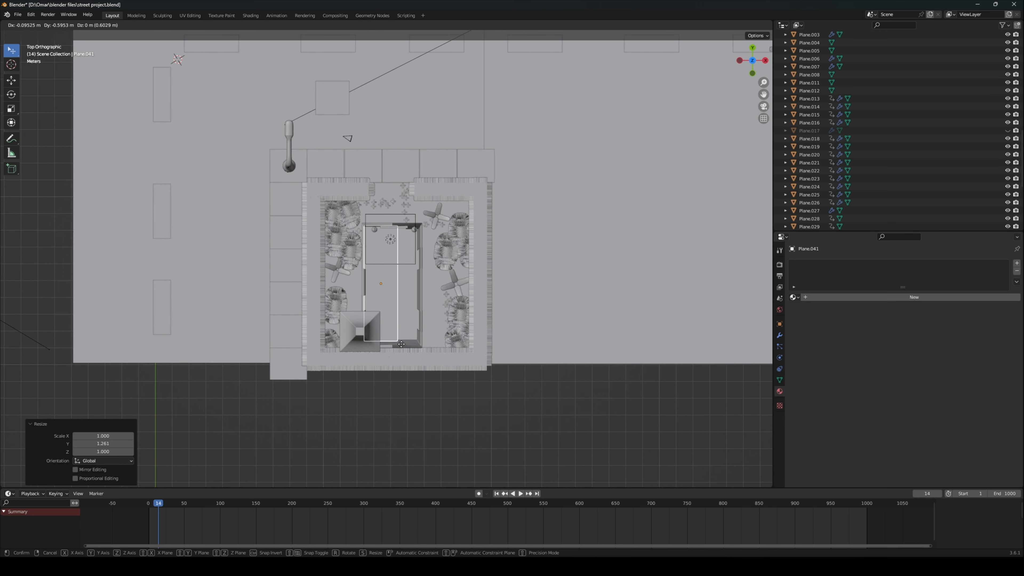
{"action": "left_click", "coordinate": [401, 344]}
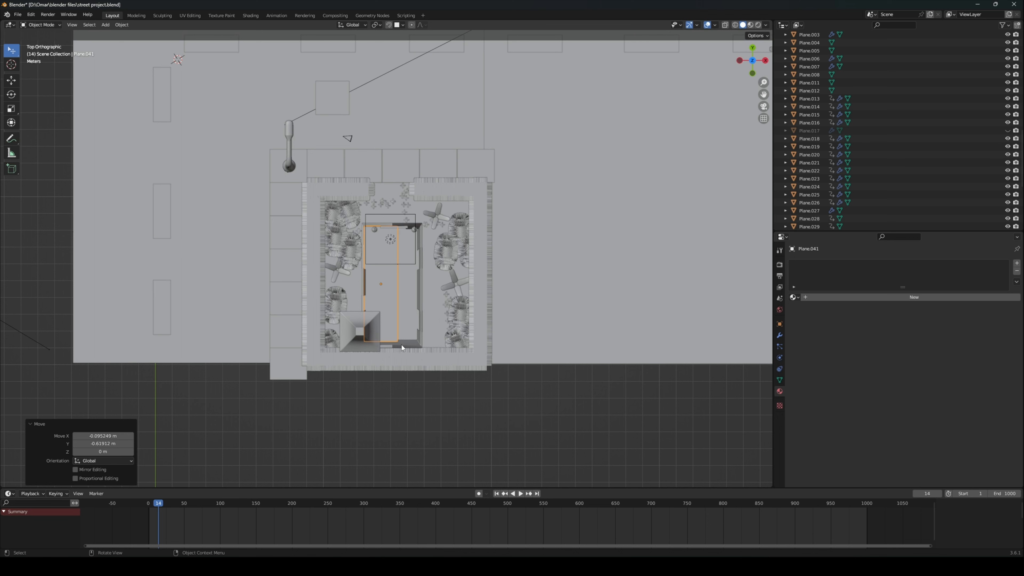
Step: Widen the plane along X by a factor of about 1.48 and shift it about 0.55 m in X between the side walls
{"action": "key", "text": "s"}
{"action": "key", "text": "x"}
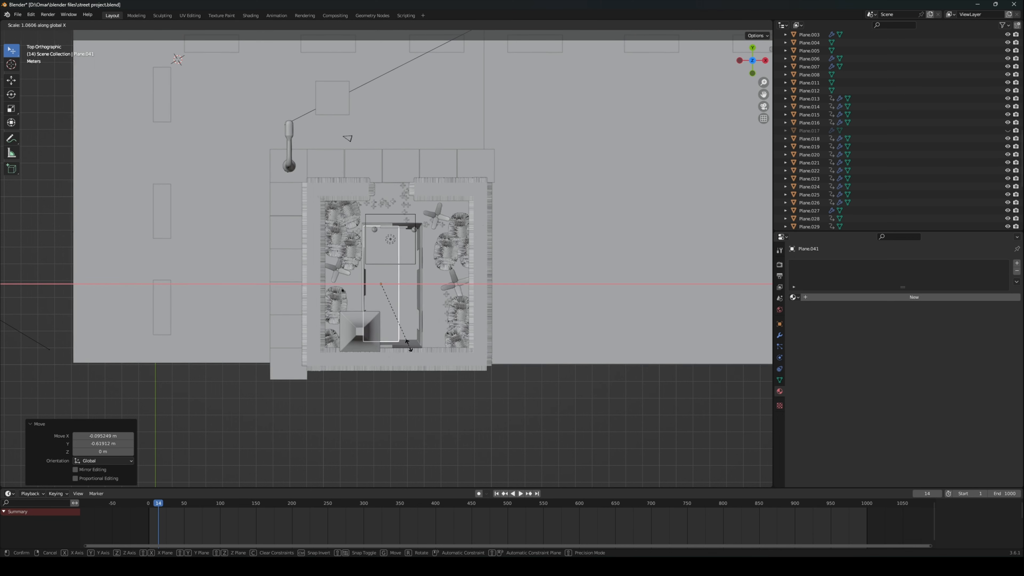
{"action": "left_click", "coordinate": [457, 343]}
{"action": "key", "text": "g"}
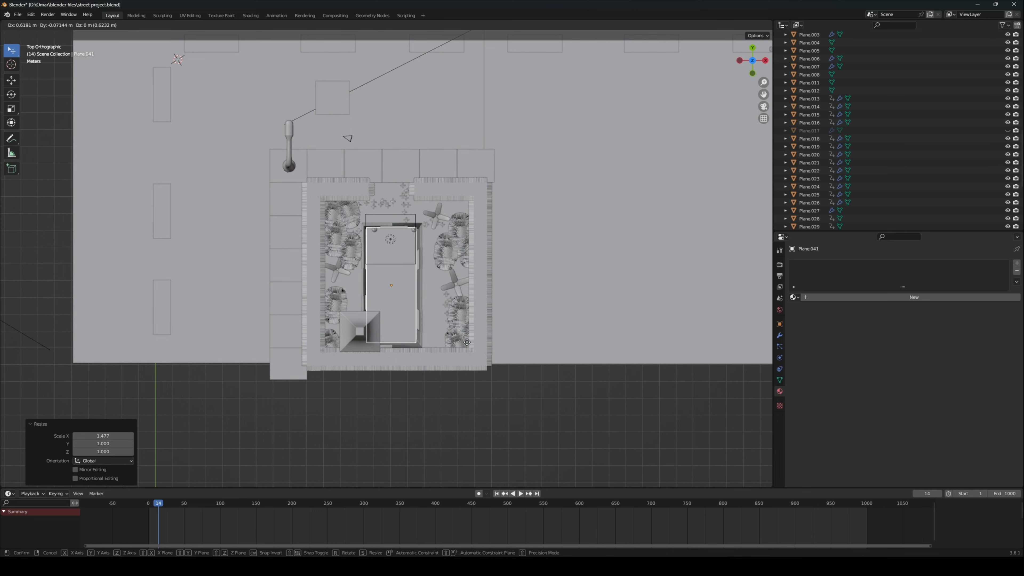
{"action": "left_click", "coordinate": [466, 342]}
Step: Fine-tune the plane's X position and width against the side walls, scaling by about 1.10, 0.94 and 1.03 along X
{"action": "key", "text": "s"}
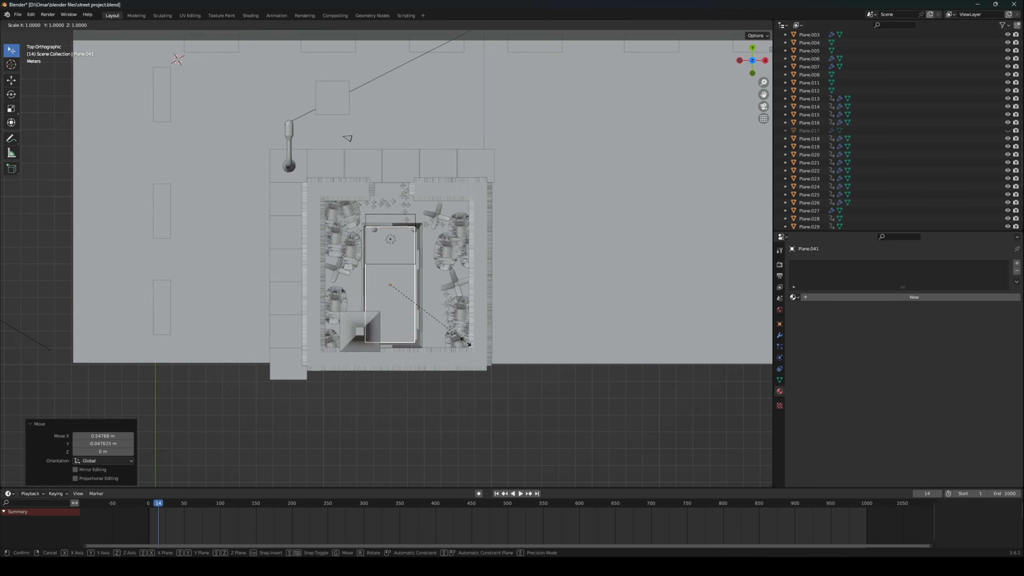
{"action": "key", "text": "x"}
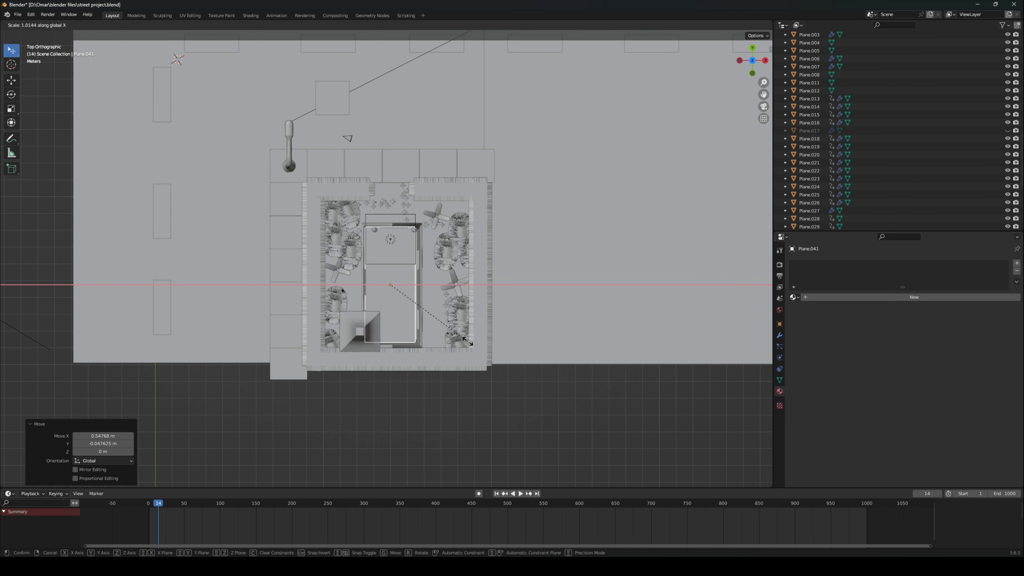
{"action": "left_click", "coordinate": [477, 346]}
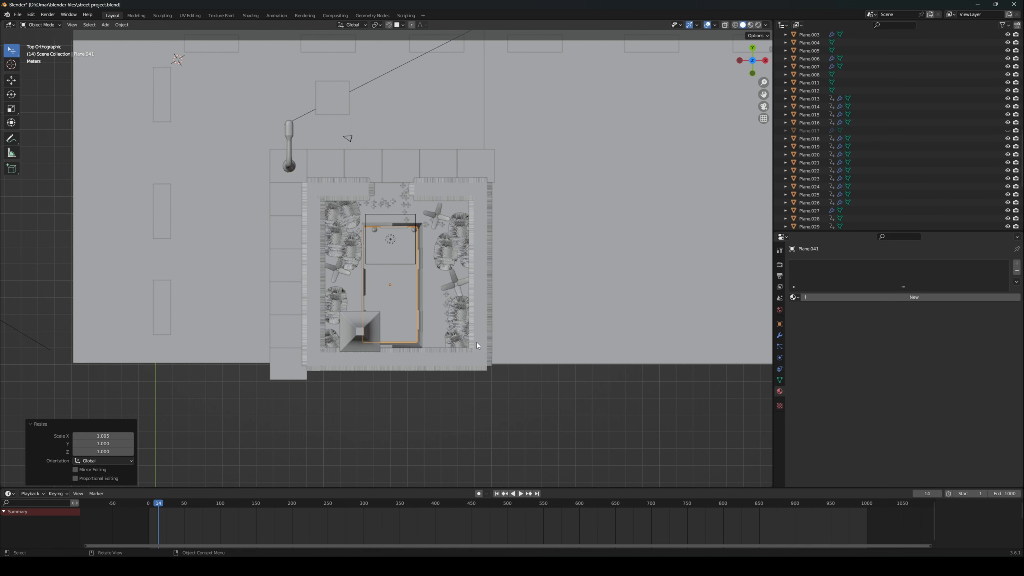
{"action": "key", "text": "g"}
{"action": "left_click", "coordinate": [479, 343]}
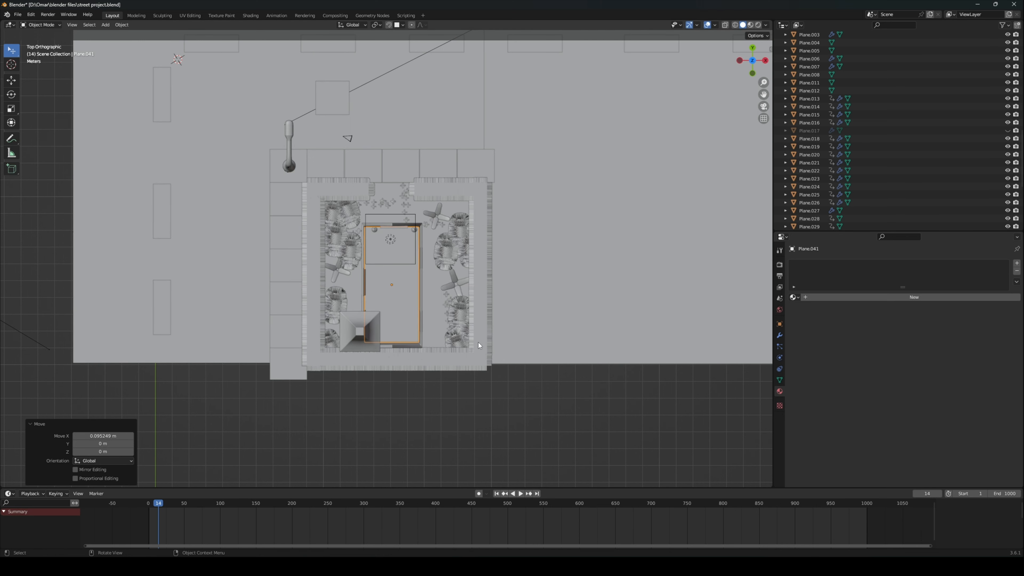
{"action": "key", "text": "s"}
{"action": "key", "text": "x"}
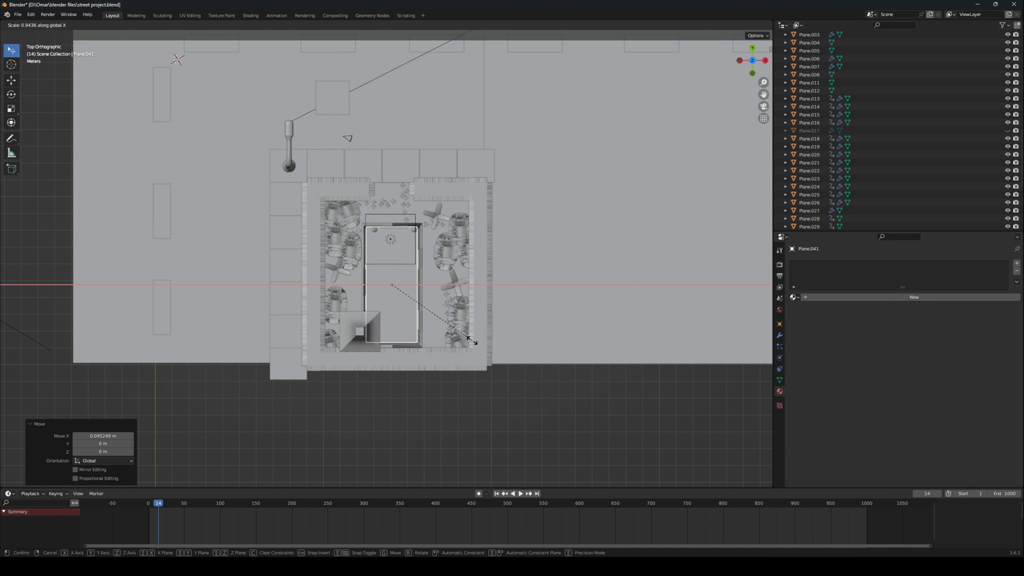
{"action": "left_click", "coordinate": [473, 341]}
{"action": "key", "text": "g"}
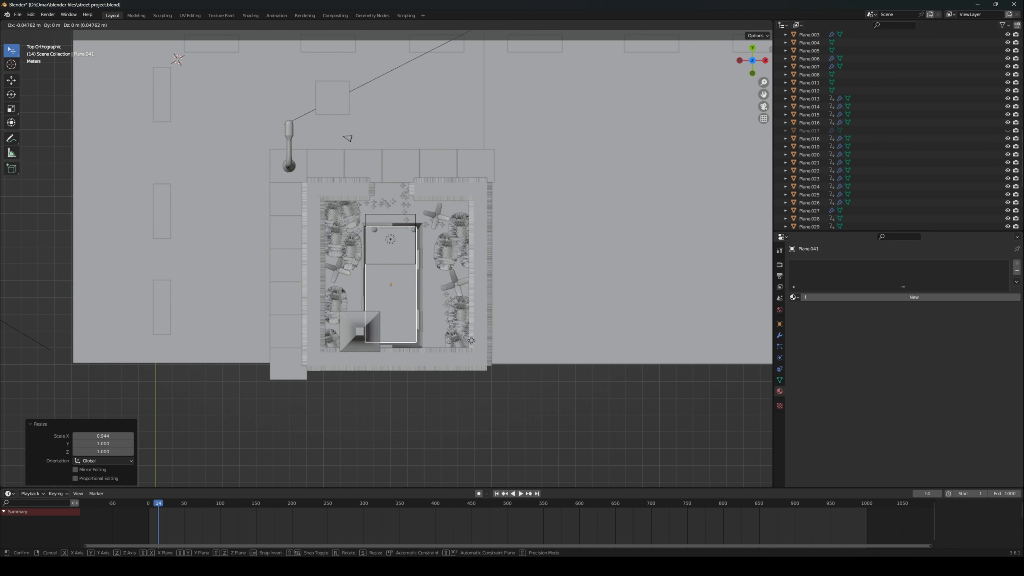
{"action": "left_click", "coordinate": [472, 341]}
{"action": "key", "text": "s"}
{"action": "key", "text": "x"}
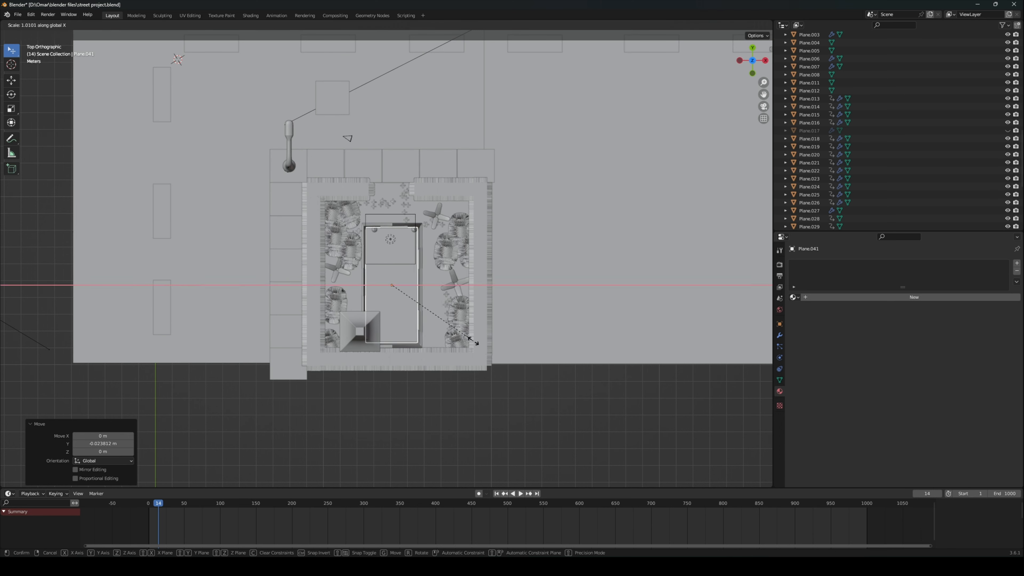
{"action": "left_click", "coordinate": [476, 341]}
Step: Extrude the church plane's face upward about 0.22 m into a floor slab and return to Object Mode
{"action": "mouse_move", "coordinate": [476, 341]}
{"action": "middle_mouse_down"}
{"action": "mouse_move", "coordinate": [446, 289]}
{"action": "mouse_move", "coordinate": [378, 267]}
{"action": "middle_mouse_up"}
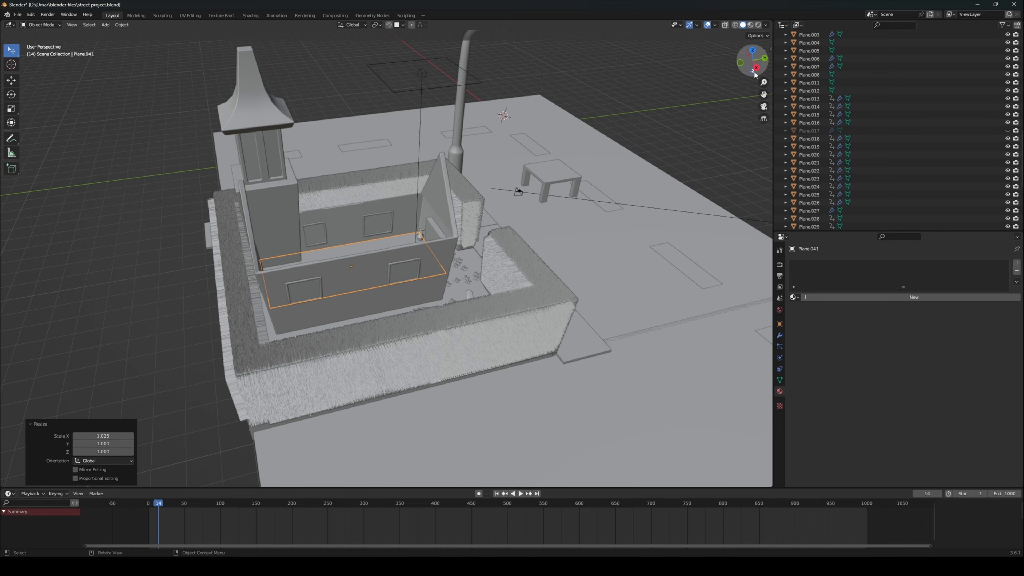
{"action": "scroll", "coordinate": [488, 240], "scroll_direction": "up", "scroll_amount": 6}
{"action": "middle_click_drag", "start_coordinate": [482, 233], "coordinate": [489, 261]}
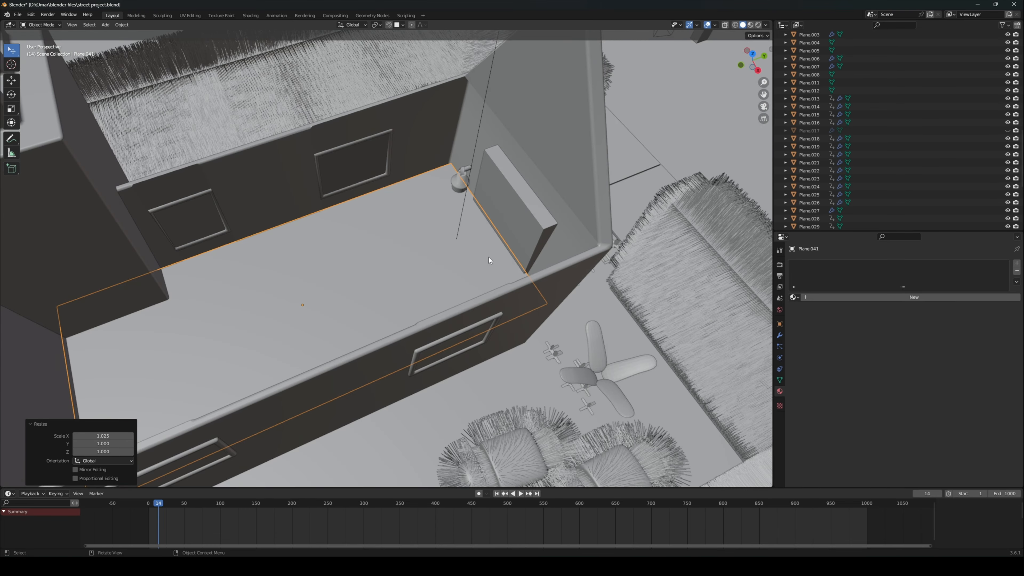
{"action": "left_click", "coordinate": [41, 24]}
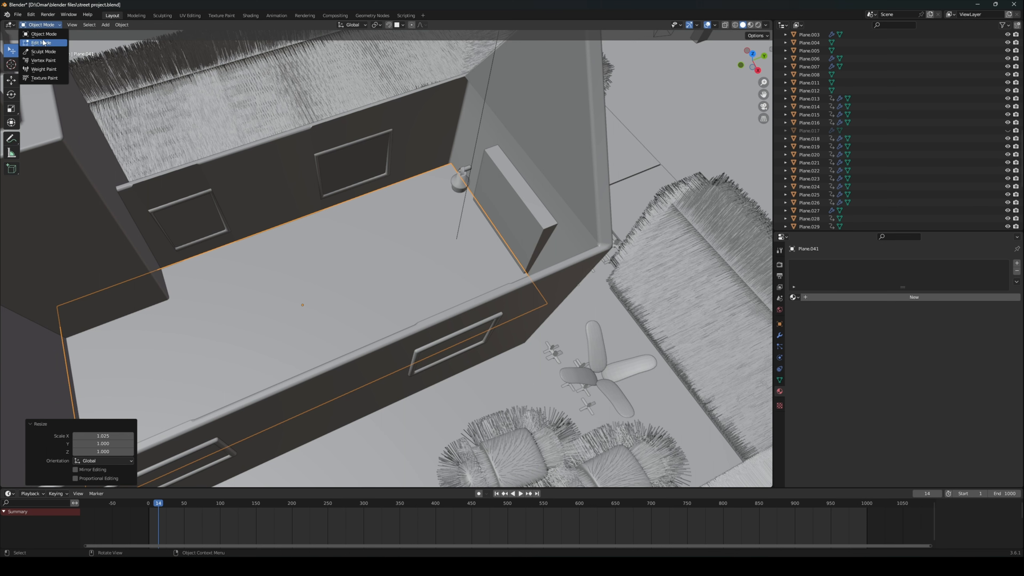
{"action": "left_click", "coordinate": [40, 42]}
{"action": "key", "text": "alt+a"}
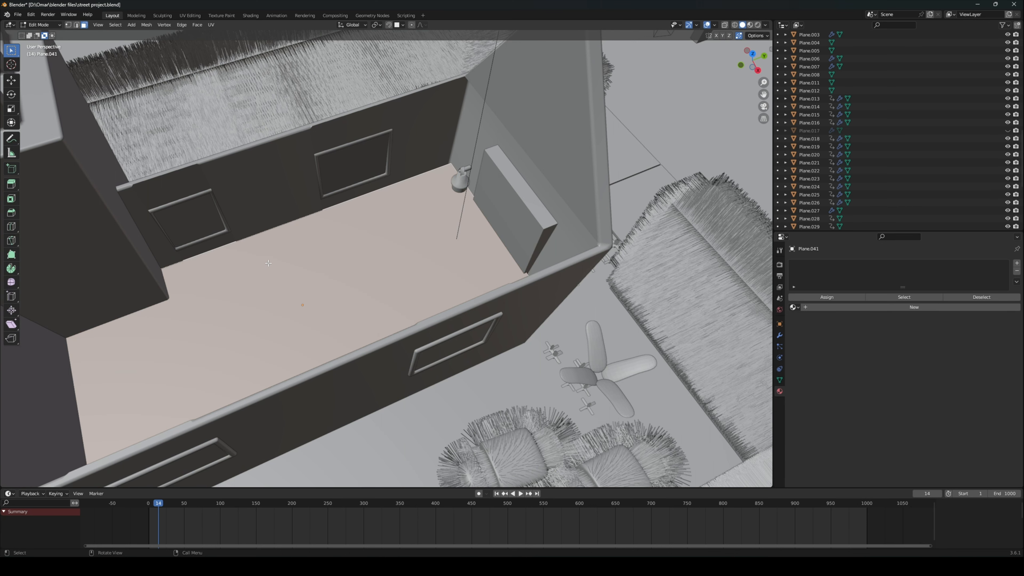
{"action": "key", "text": "e"}
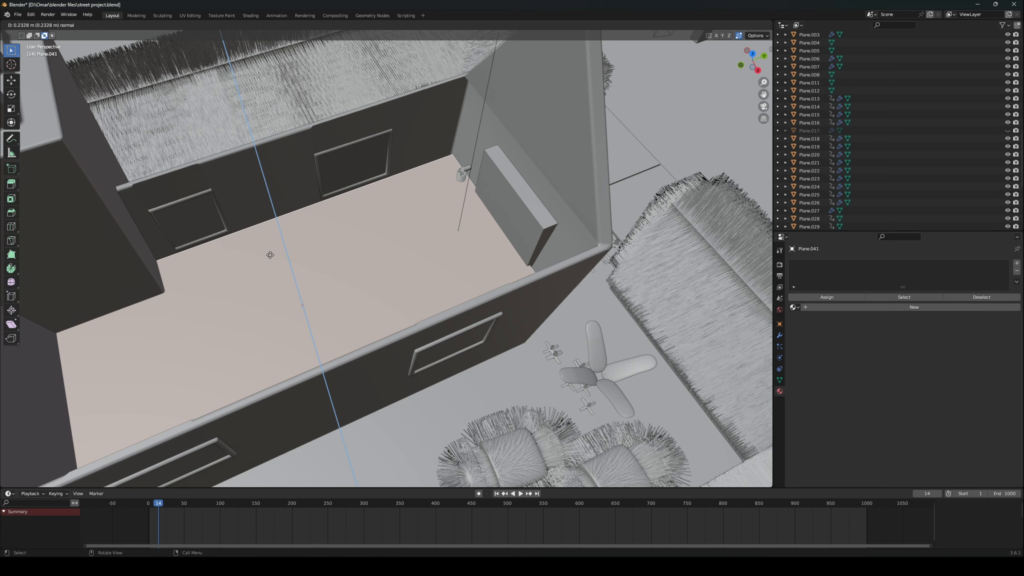
{"action": "left_click", "coordinate": [270, 255]}
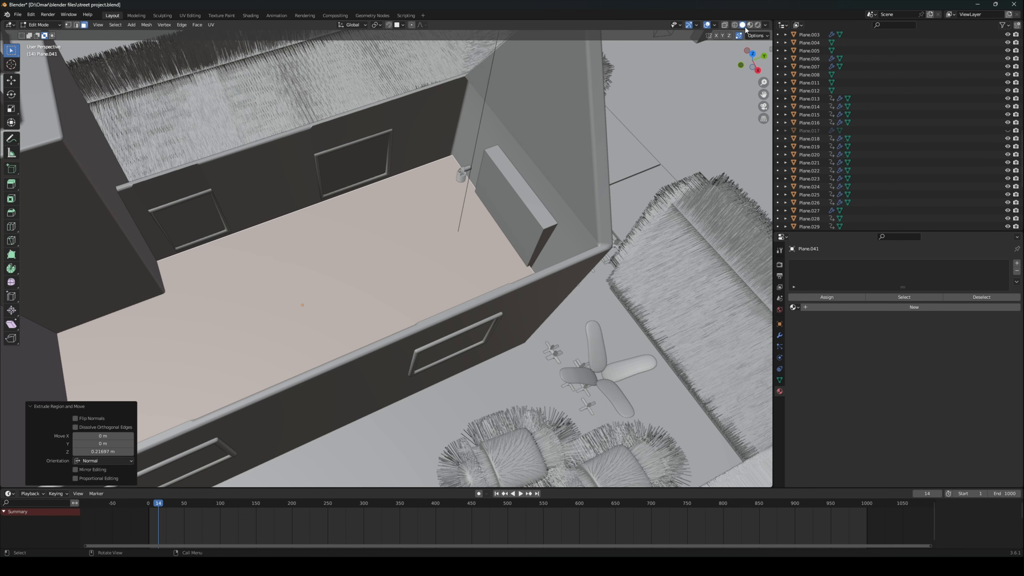
{"action": "left_click", "coordinate": [18, 26]}
{"action": "left_click", "coordinate": [38, 34]}
Step: Lower the floor slab about 1.37 m along Z to the base of the church walls
{"action": "middle_click_drag", "start_coordinate": [233, 152], "coordinate": [246, 121]}
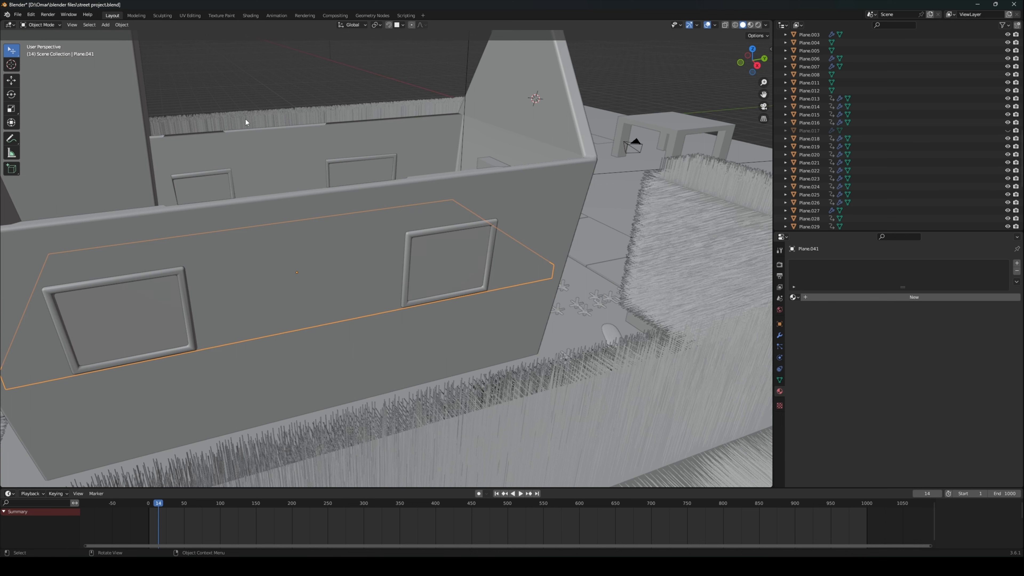
{"action": "key", "text": "g"}
{"action": "key", "text": "z"}
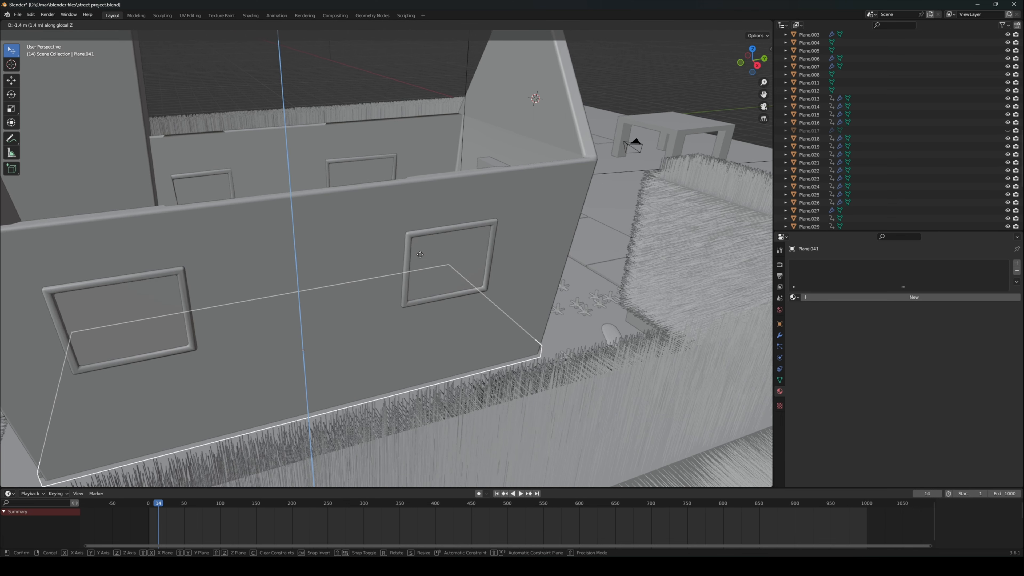
{"action": "left_click", "coordinate": [420, 252]}
{"action": "middle_click_drag", "start_coordinate": [419, 252], "coordinate": [359, 259]}
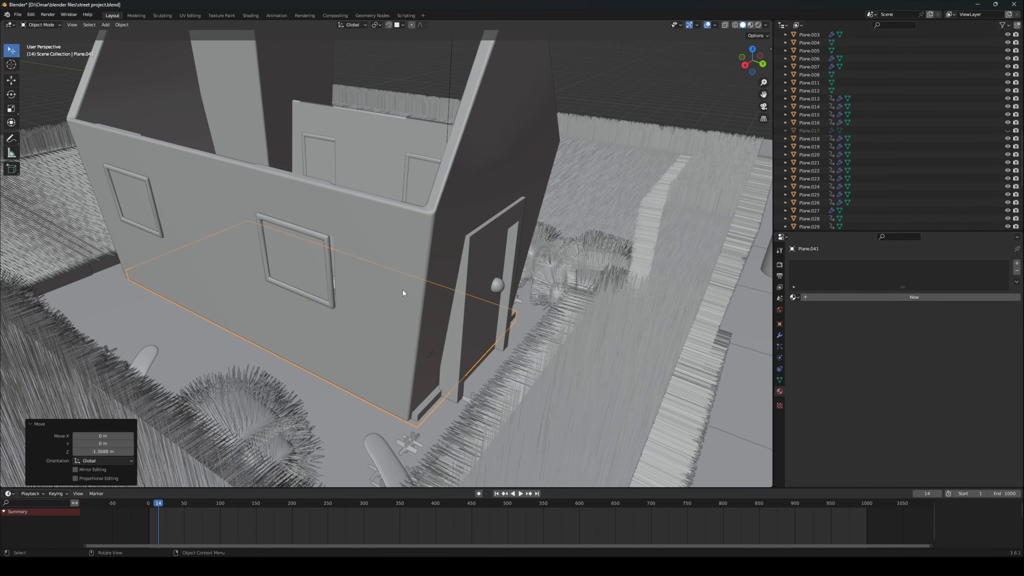
Step: Lengthen the floor slab along Y to fit between the church's end walls, finishing with a scale of about 1.016
{"action": "mouse_move", "coordinate": [405, 293]}
{"action": "middle_mouse_down"}
{"action": "mouse_move", "coordinate": [409, 333]}
{"action": "mouse_move", "coordinate": [402, 305]}
{"action": "middle_mouse_up"}
{"action": "key", "text": "s"}
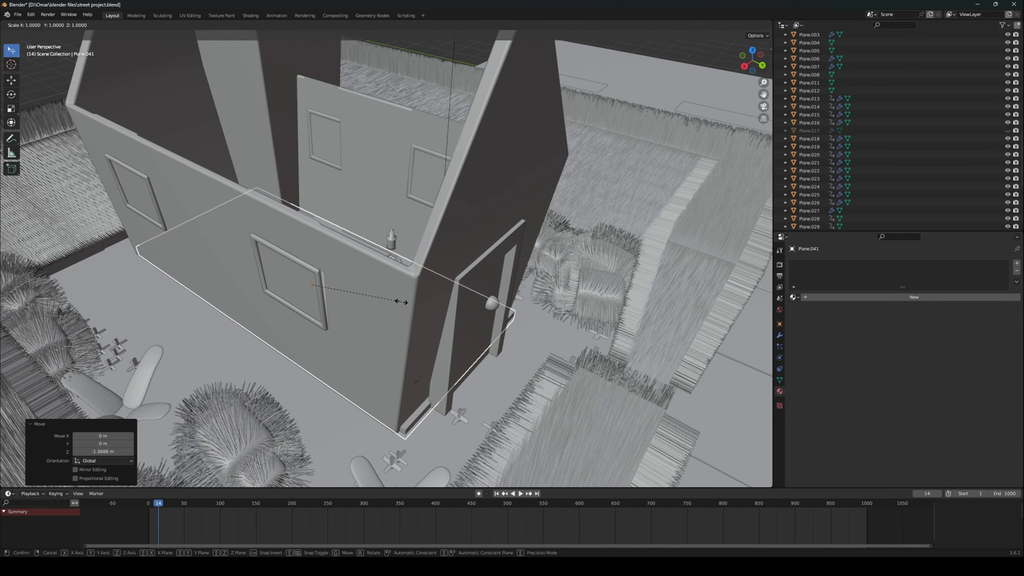
{"action": "key", "text": "y"}
{"action": "left_click", "coordinate": [407, 307]}
{"action": "middle_click_drag", "start_coordinate": [407, 307], "coordinate": [525, 231]}
{"action": "key", "text": "s"}
{"action": "key", "text": "y"}
{"action": "left_click", "coordinate": [453, 336]}
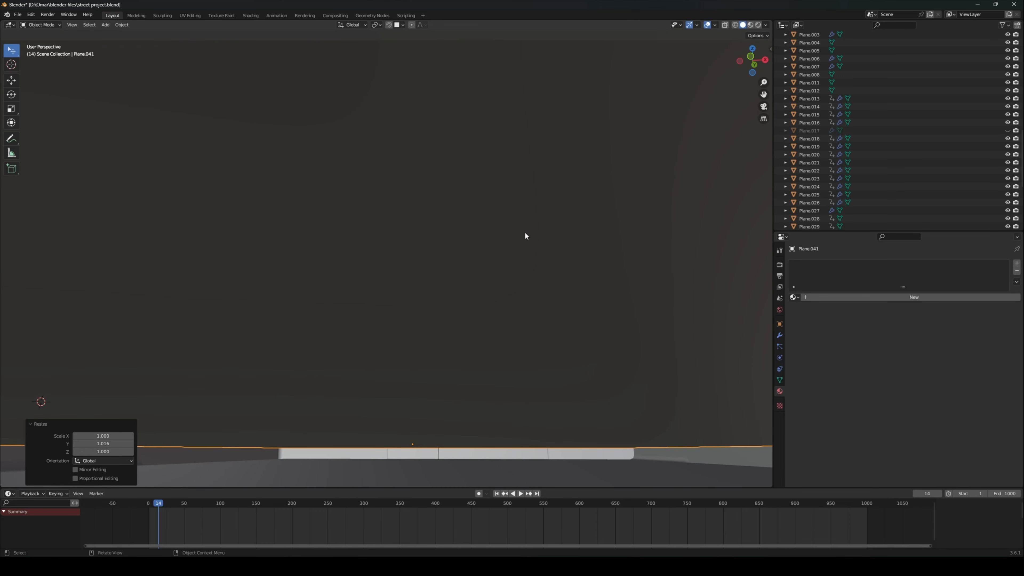
Step: Lower the floor slab slightly along Z at the base of the church walls
{"action": "key", "text": "g"}
{"action": "key", "text": "z"}
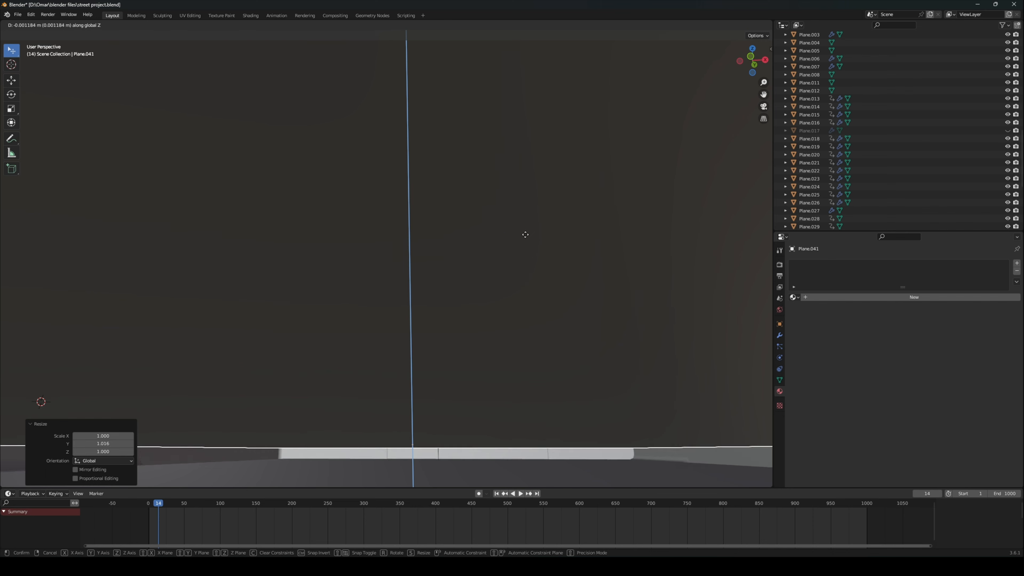
{"action": "left_click", "coordinate": [526, 247]}
{"action": "middle_click_drag", "start_coordinate": [519, 258], "coordinate": [500, 300]}
Step: Raise the small standing lantern inside the church about 0.068 m along Z
{"action": "key", "text": "g"}
{"action": "key", "text": "z"}
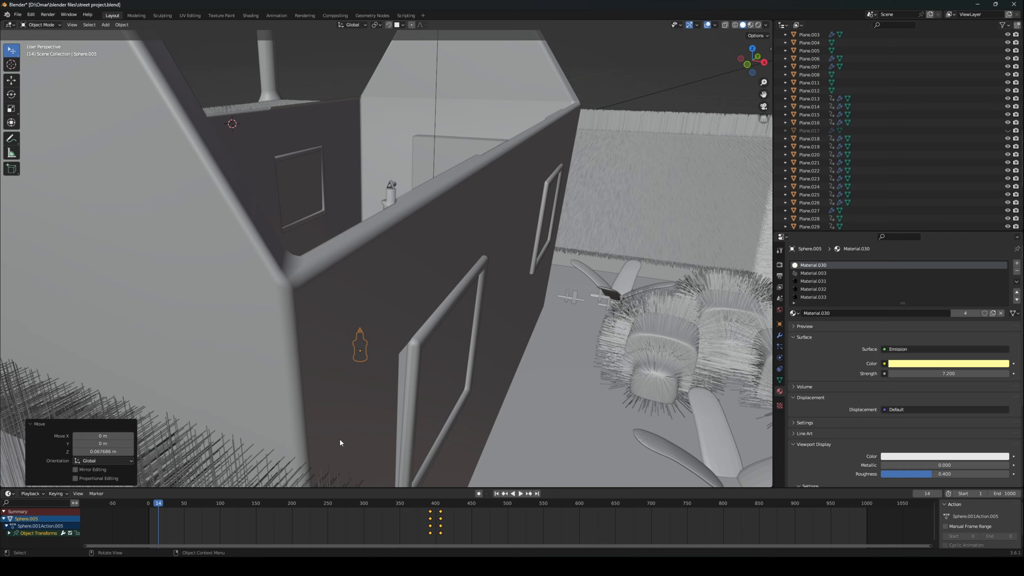
{"action": "middle_click_drag", "start_coordinate": [339, 439], "coordinate": [250, 431]}
{"action": "scroll", "coordinate": [301, 465], "scroll_direction": "down", "scroll_amount": 3}
{"action": "scroll", "coordinate": [252, 431], "scroll_direction": "up", "scroll_amount": 4}
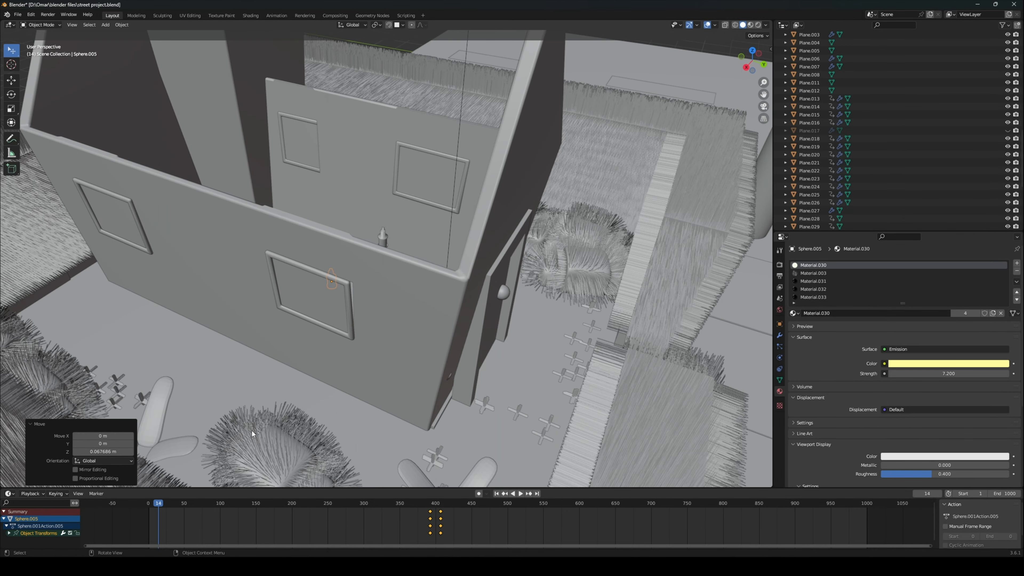
Step: Delete all animation keyframes from the wall lantern on the far side of the church door
{"action": "middle_click_drag", "start_coordinate": [444, 411], "coordinate": [486, 420]}
{"action": "left_click", "coordinate": [495, 254]}
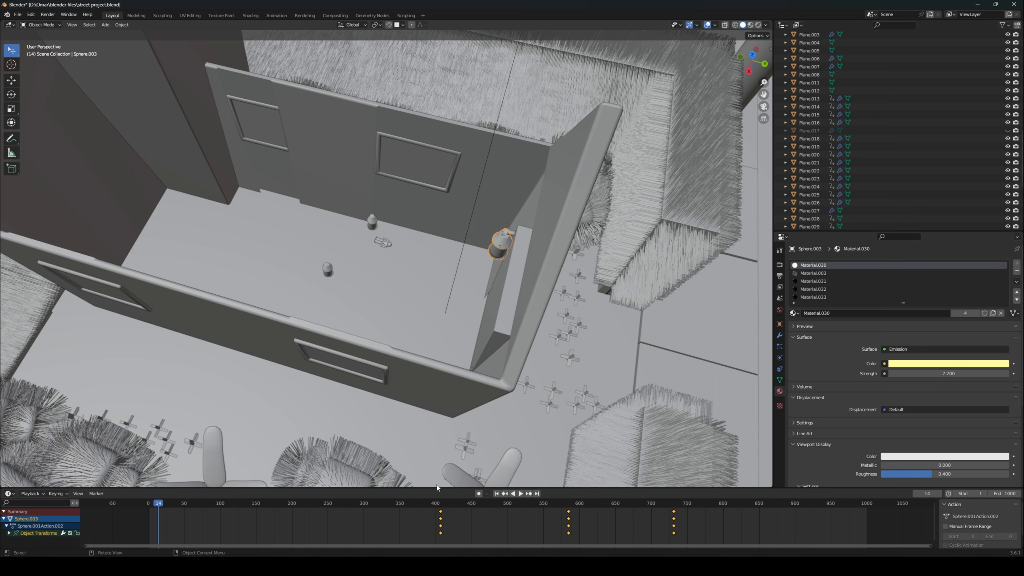
{"action": "left_click", "coordinate": [441, 519]}
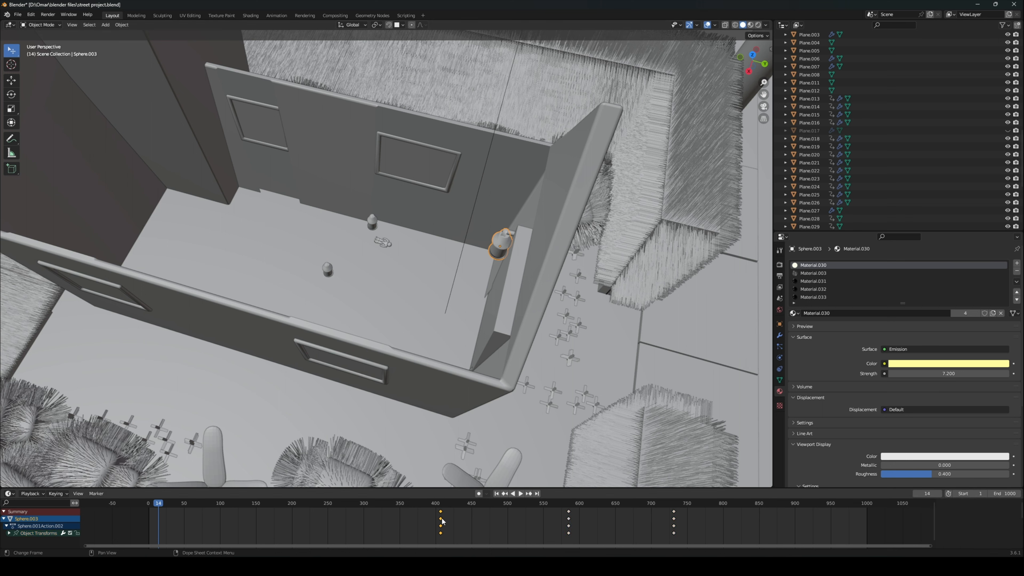
{"action": "key", "text": "x"}
{"action": "left_click", "coordinate": [442, 520]}
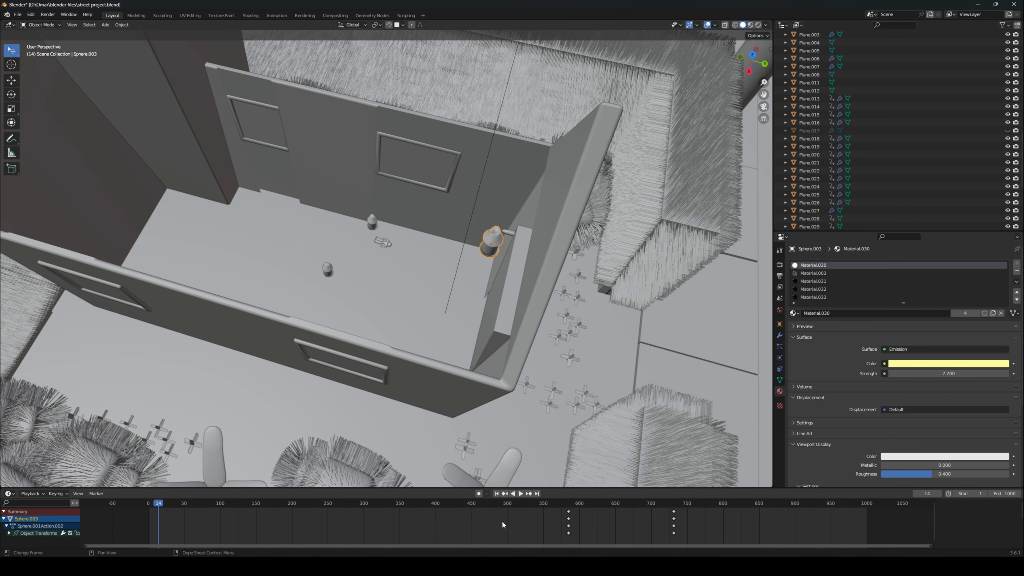
{"action": "key", "text": "x"}
{"action": "left_click", "coordinate": [571, 522]}
{"action": "key", "text": "x"}
{"action": "left_click", "coordinate": [672, 520]}
Step: Delete all animation keyframes from the second wall lantern, on the near side of the church door
{"action": "middle_click_drag", "start_coordinate": [504, 404], "coordinate": [472, 391]}
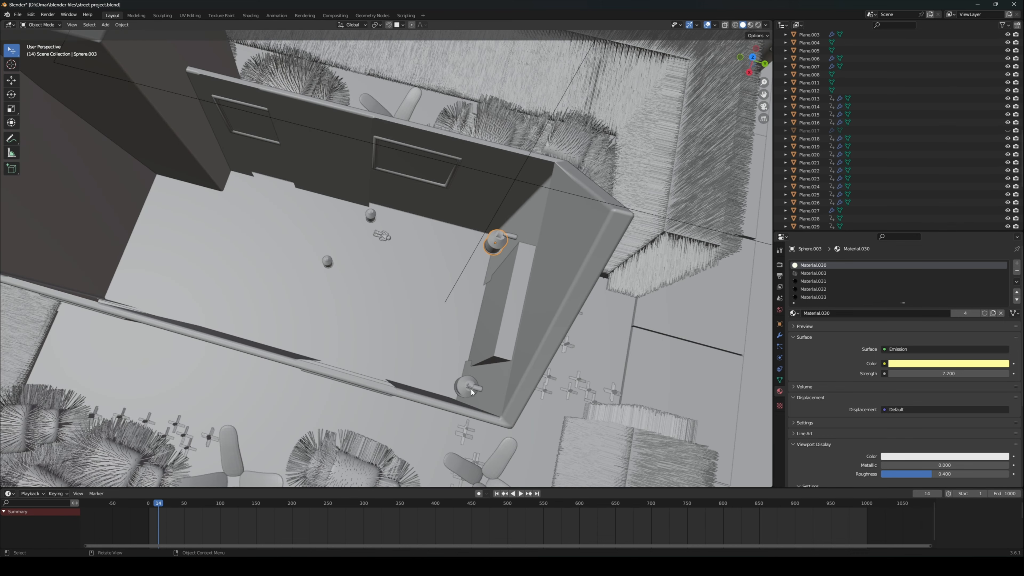
{"action": "left_click", "coordinate": [471, 389]}
{"action": "left_click", "coordinate": [440, 511]}
{"action": "key", "text": "x"}
{"action": "left_click", "coordinate": [443, 516]}
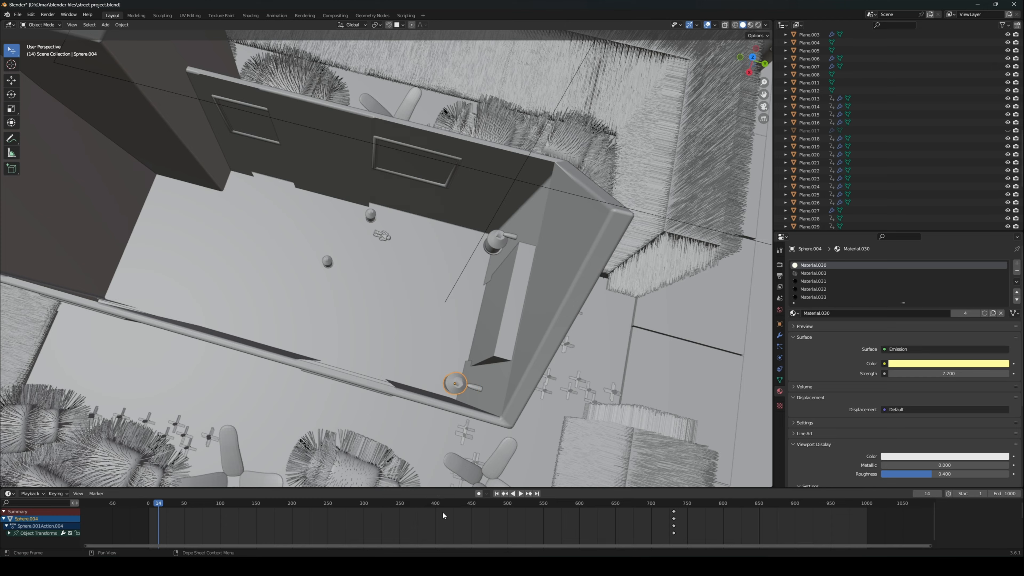
{"action": "key", "text": "x"}
{"action": "left_click", "coordinate": [674, 523]}
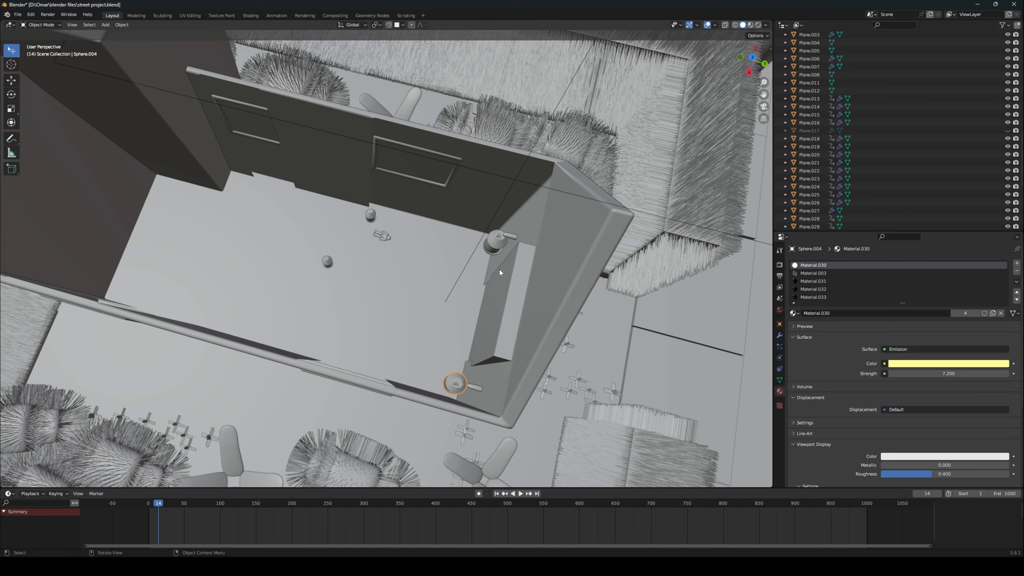
Step: Delete the animation keyframes from the standing lantern beside the small lying figure
{"action": "middle_click_drag", "start_coordinate": [492, 250], "coordinate": [348, 285]}
{"action": "left_click", "coordinate": [433, 288]}
{"action": "mouse_move", "coordinate": [431, 286]}
{"action": "middle_mouse_down"}
{"action": "mouse_move", "coordinate": [384, 248]}
{"action": "mouse_move", "coordinate": [424, 276]}
{"action": "middle_mouse_up"}
{"action": "left_click", "coordinate": [430, 513]}
{"action": "key", "text": "x"}
{"action": "left_click", "coordinate": [431, 514]}
{"action": "key", "text": "x"}
{"action": "left_click", "coordinate": [441, 515]}
Step: Select the floor slab and preview the church interior in rendered viewport shading
{"action": "middle_click_drag", "start_coordinate": [437, 460], "coordinate": [691, 370]}
{"action": "scroll", "coordinate": [383, 422], "scroll_direction": "up", "scroll_amount": 7}
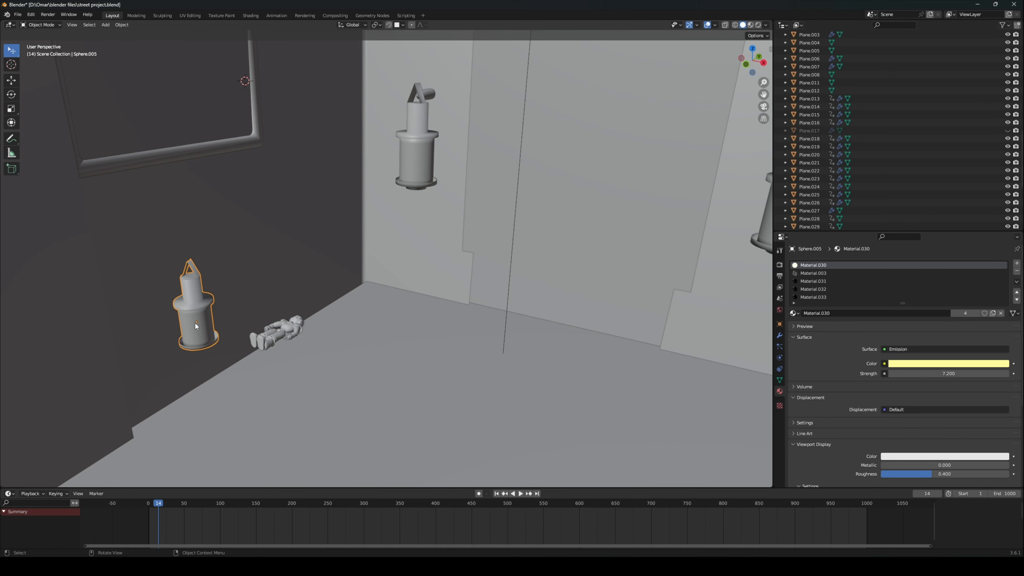
{"action": "middle_click_drag", "start_coordinate": [668, 154], "coordinate": [588, 263]}
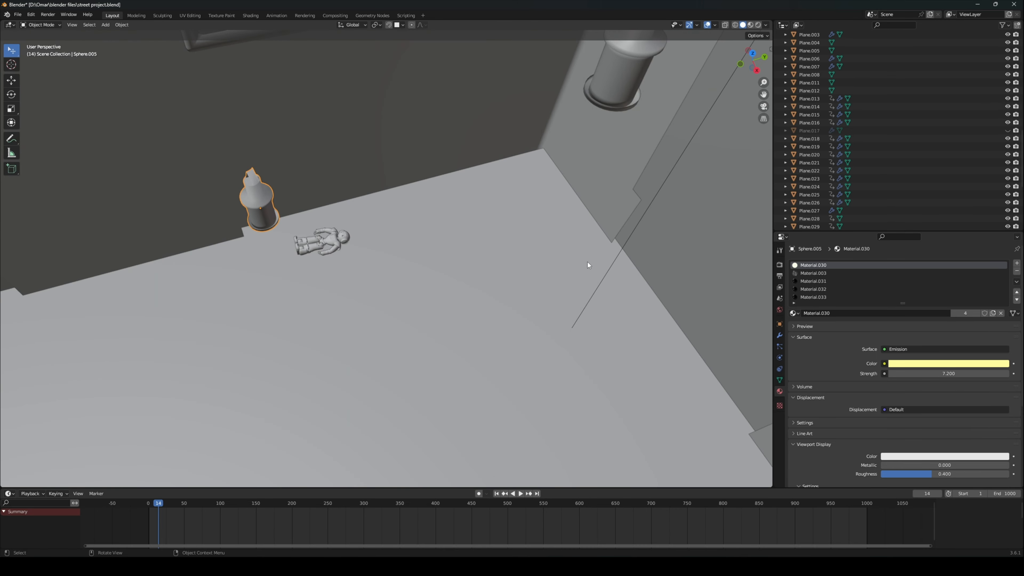
{"action": "left_click", "coordinate": [520, 274]}
{"action": "left_click", "coordinate": [758, 25]}
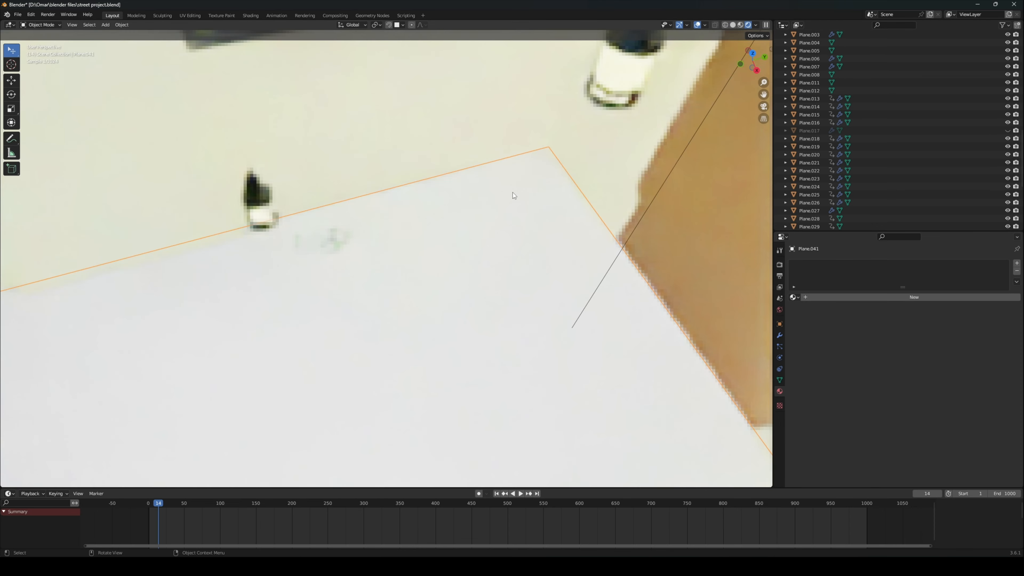
{"action": "middle_click_drag", "start_coordinate": [525, 209], "coordinate": [545, 186]}
{"action": "scroll", "coordinate": [542, 199], "scroll_direction": "down", "scroll_amount": 8}
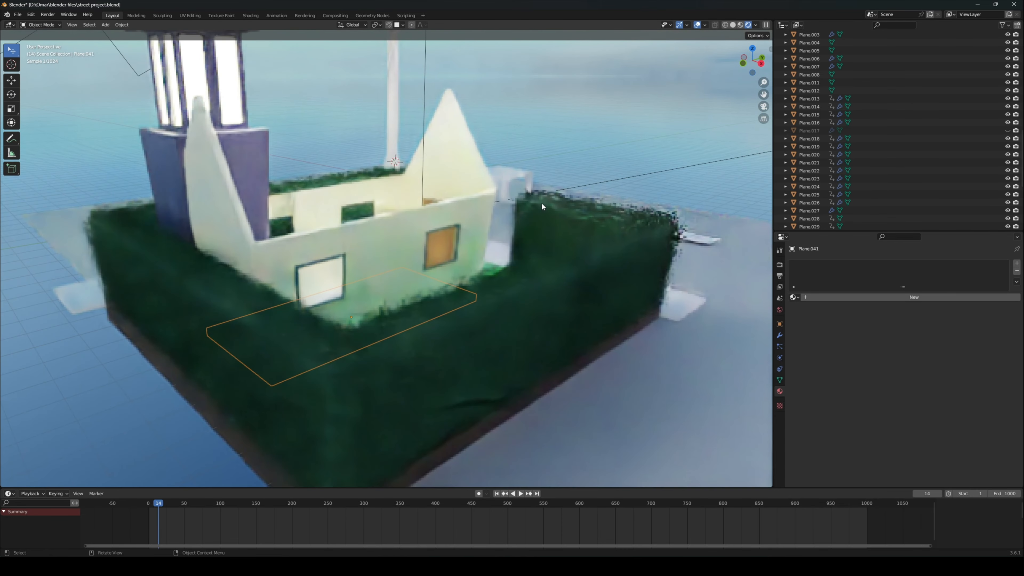
{"action": "scroll", "coordinate": [537, 208], "scroll_direction": "up", "scroll_amount": 10}
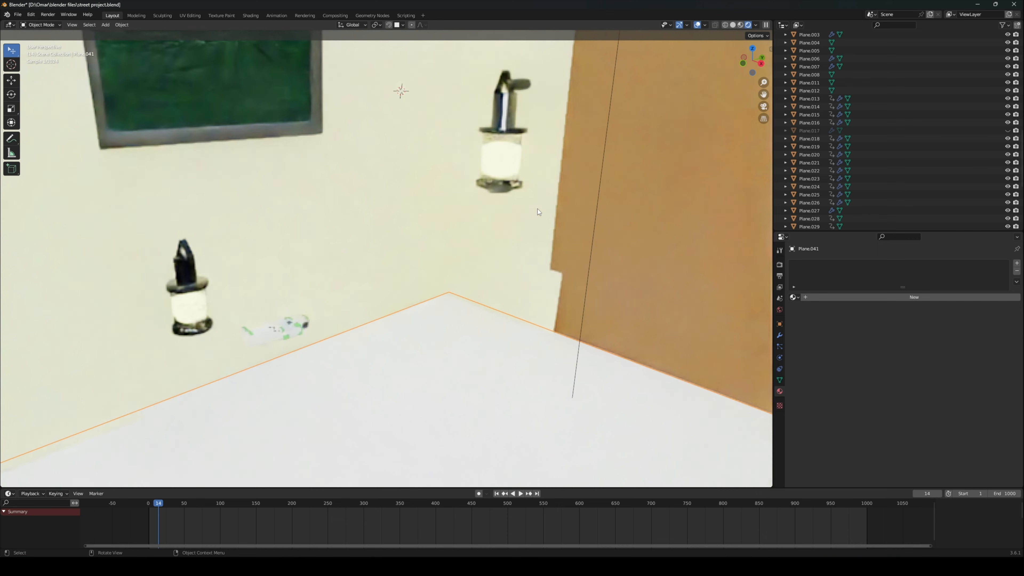
Step: Give the floor slab a new Principled BSDF material with a pale pink base color and roughness 0.000
{"action": "left_click", "coordinate": [831, 297]}
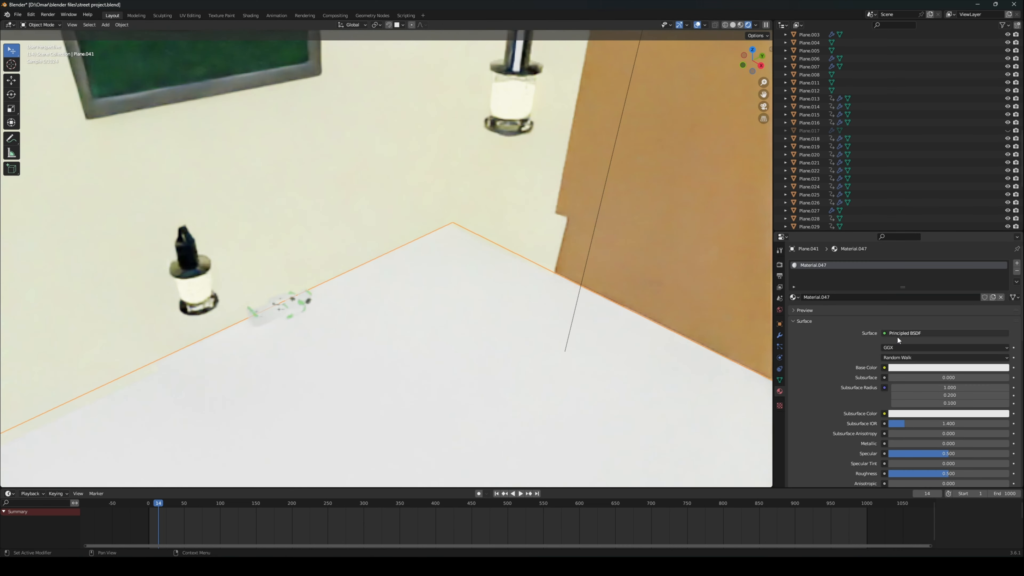
{"action": "left_click", "coordinate": [931, 368]}
{"action": "left_click", "coordinate": [961, 281]}
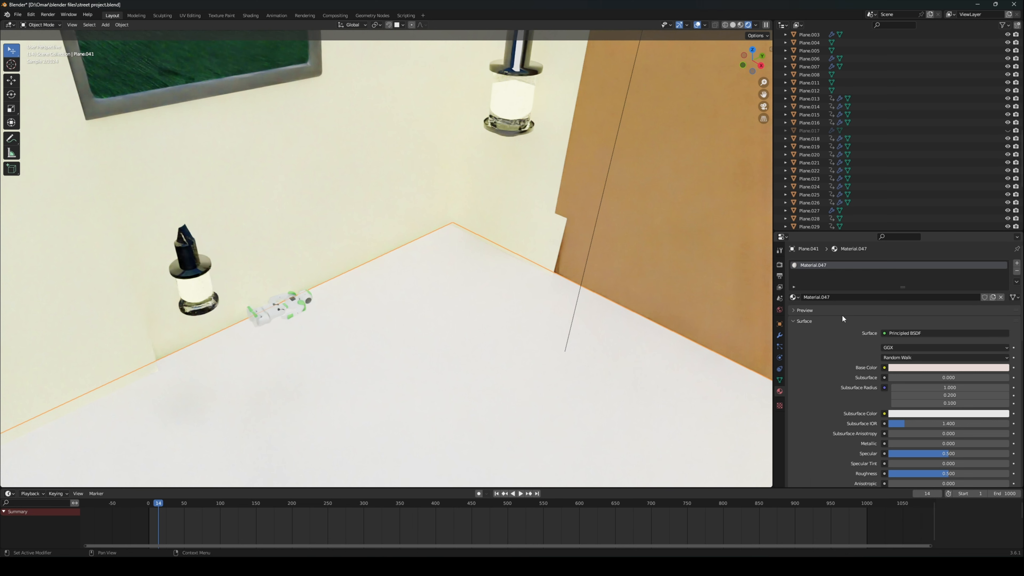
{"action": "left_click", "coordinate": [901, 335]}
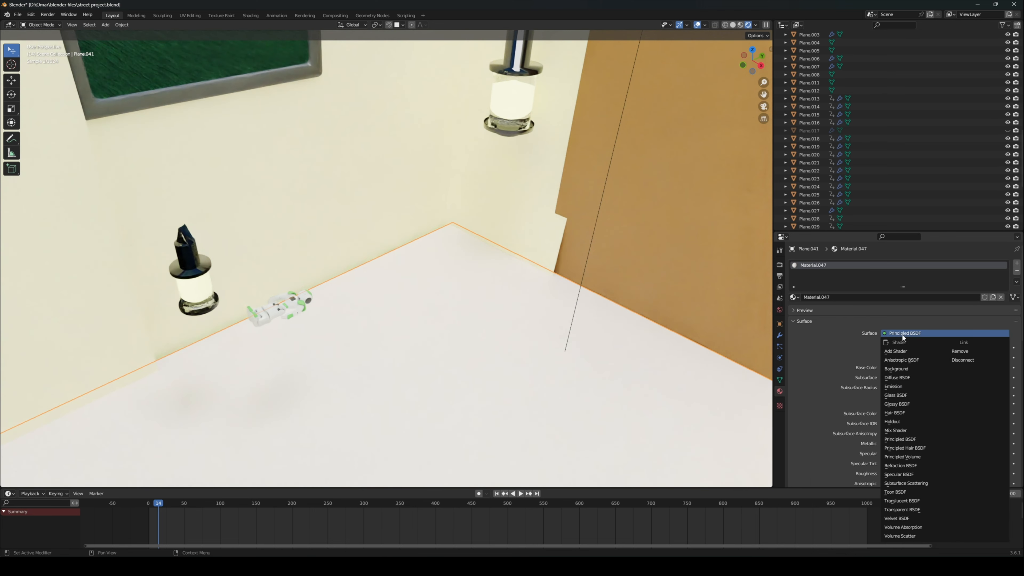
{"action": "key", "text": "Escape"}
{"action": "scroll", "coordinate": [904, 455], "scroll_direction": "down", "scroll_amount": 1}
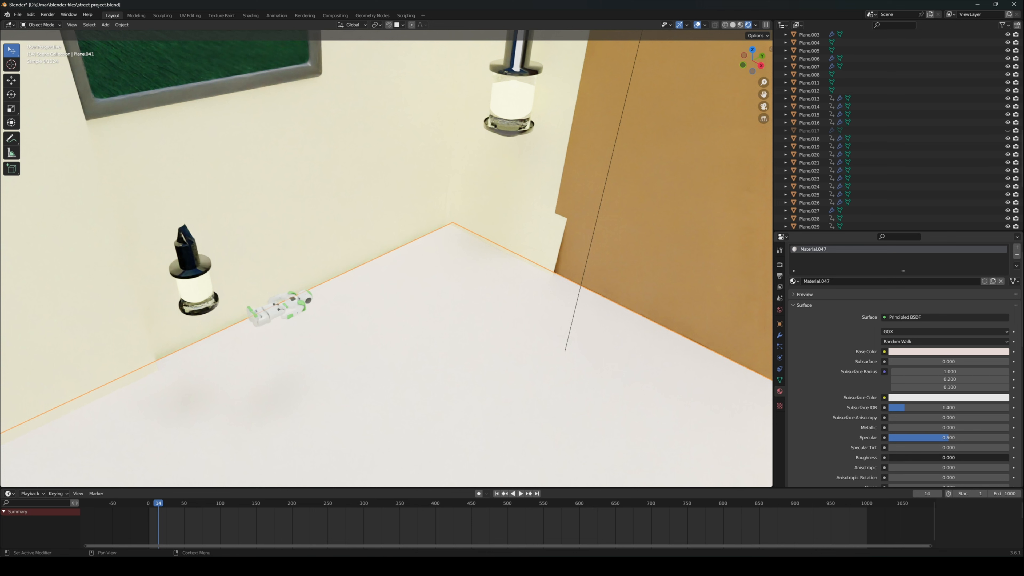
Step: Set the floor material's base color to teal (hue 0.500, saturation 0.597, value 0.267) and its metallic to 0.871
{"action": "left_click", "coordinate": [941, 353]}
{"action": "left_click", "coordinate": [968, 259]}
{"action": "left_click_drag", "start_coordinate": [1003, 242], "coordinate": [1003, 263]}
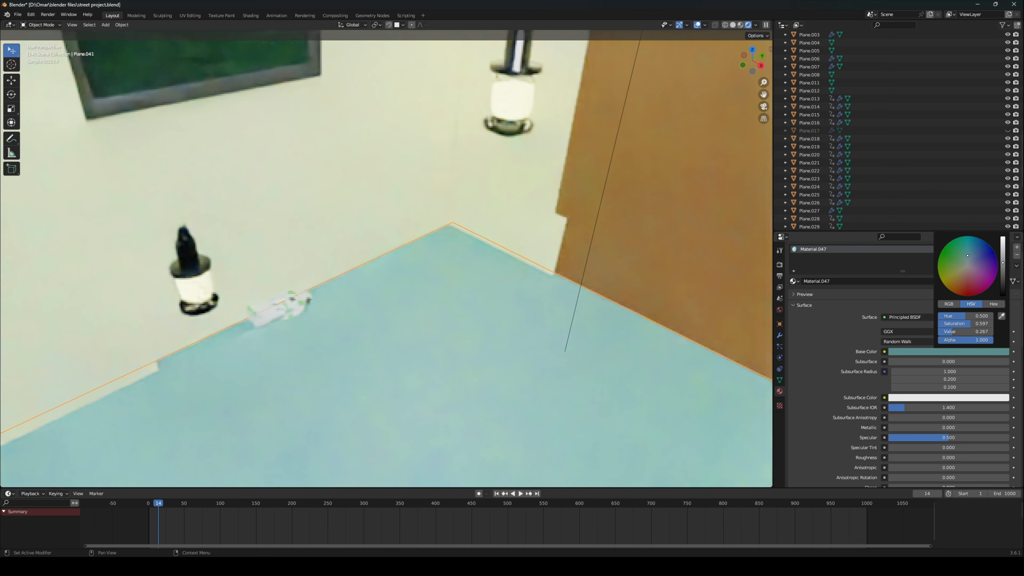
{"action": "left_click_drag", "start_coordinate": [891, 428], "coordinate": [1009, 428]}
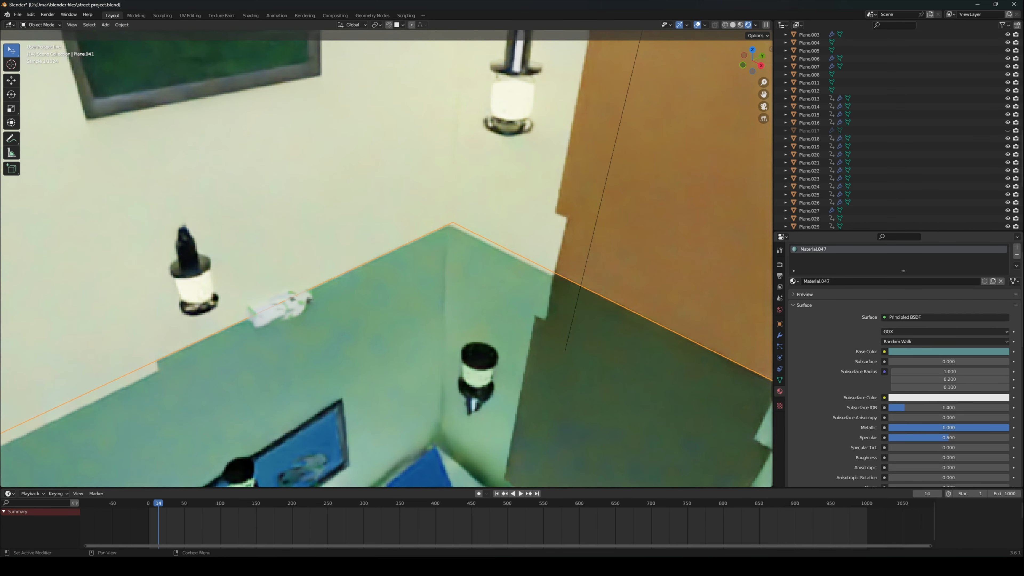
{"action": "left_click_drag", "start_coordinate": [1009, 428], "coordinate": [986, 427]}
Step: Show the church roof temporarily to check the building with its reflective floor from outside, and hide the roof again
{"action": "mouse_move", "coordinate": [603, 418]}
{"action": "middle_mouse_down"}
{"action": "mouse_move", "coordinate": [595, 464]}
{"action": "mouse_move", "coordinate": [598, 420]}
{"action": "middle_mouse_up"}
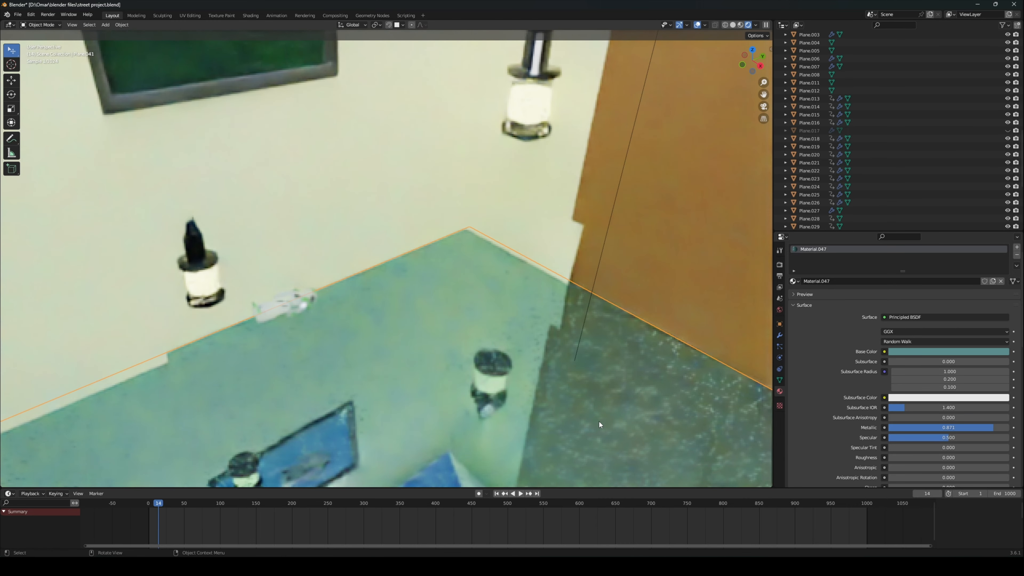
{"action": "scroll", "coordinate": [585, 386], "scroll_direction": "down", "scroll_amount": 2}
{"action": "scroll", "coordinate": [585, 384], "scroll_direction": "up", "scroll_amount": 1}
{"action": "middle_click_drag", "start_coordinate": [585, 384], "coordinate": [572, 361]}
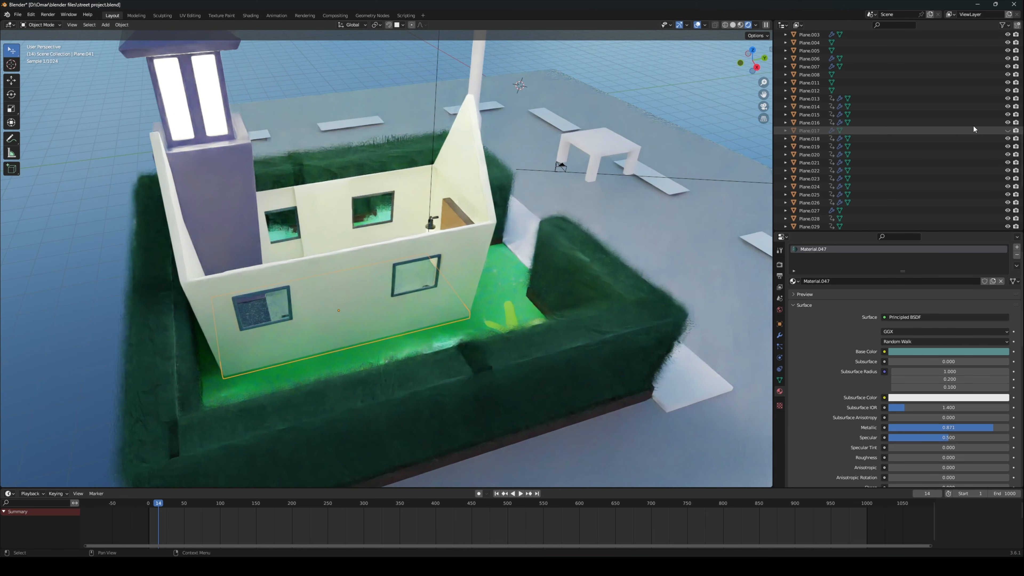
{"action": "left_click", "coordinate": [1008, 131]}
{"action": "mouse_move", "coordinate": [592, 222]}
{"action": "middle_mouse_down"}
{"action": "mouse_move", "coordinate": [540, 217]}
{"action": "mouse_move", "coordinate": [594, 217]}
{"action": "middle_mouse_up"}
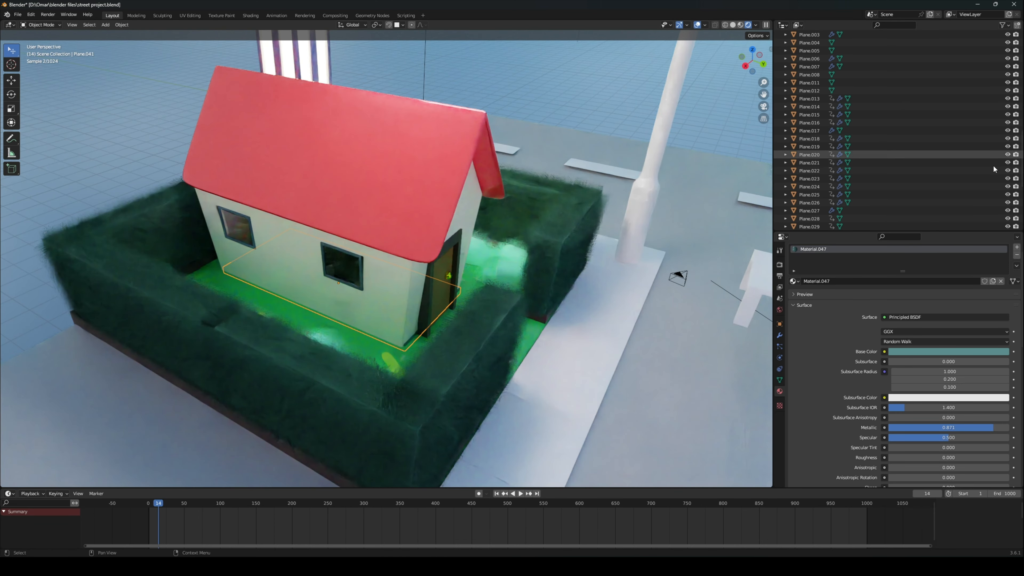
{"action": "left_click", "coordinate": [987, 130]}
{"action": "left_click", "coordinate": [1009, 130]}
Step: Give the new table outside the church a new material with a dark brown base color
{"action": "left_click", "coordinate": [672, 271]}
{"action": "middle_click_drag", "start_coordinate": [672, 272], "coordinate": [719, 321]}
{"action": "left_click", "coordinate": [867, 297]}
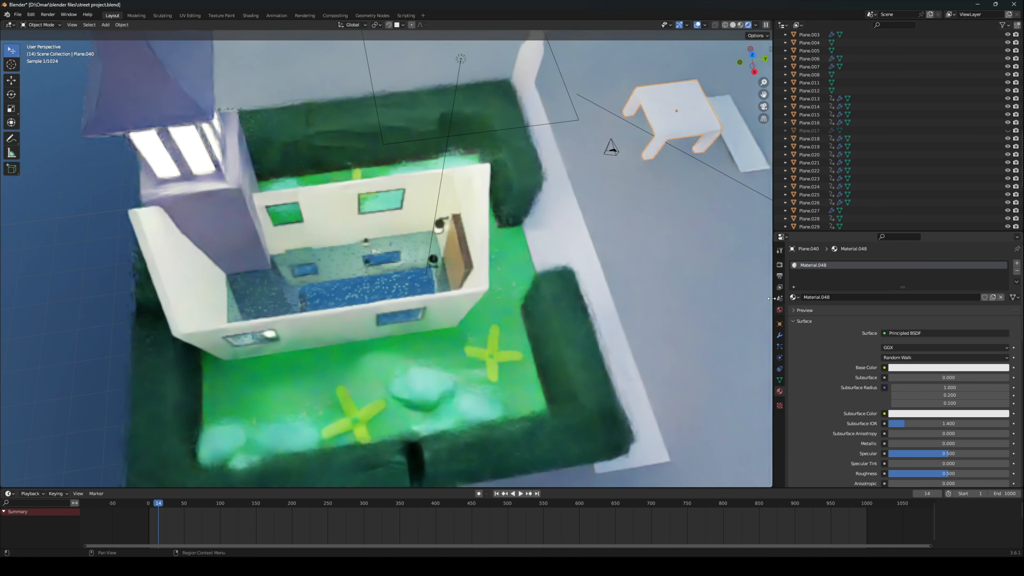
{"action": "left_click", "coordinate": [956, 368]}
{"action": "left_click_drag", "start_coordinate": [967, 289], "coordinate": [960, 294]}
{"action": "left_click_drag", "start_coordinate": [1003, 262], "coordinate": [1002, 296]}
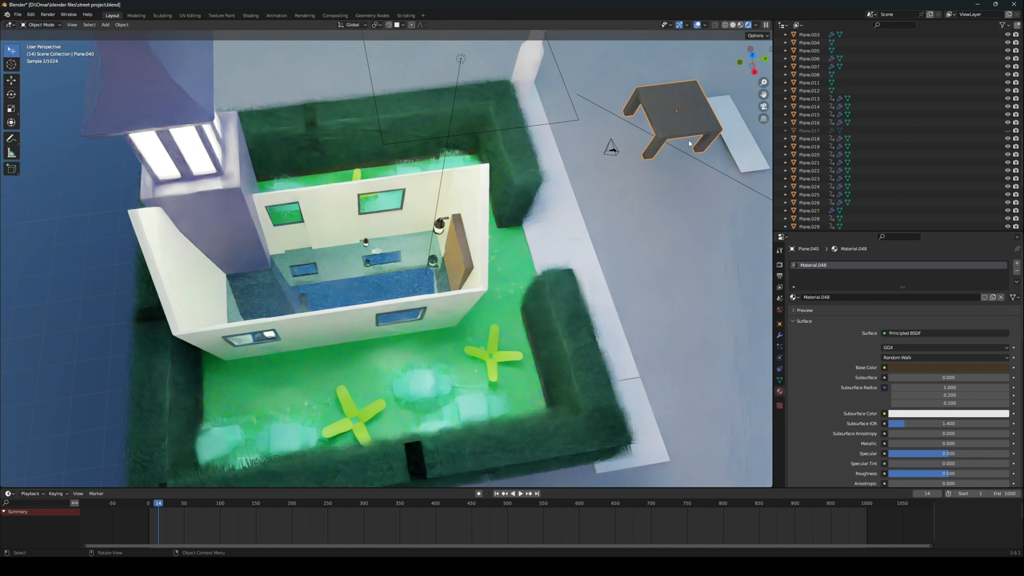
Step: Move the brown table into the church under the lantern and figure, and raise it about 0.50 m along Z in solid shading
{"action": "left_click_drag", "start_coordinate": [689, 143], "coordinate": [399, 300]}
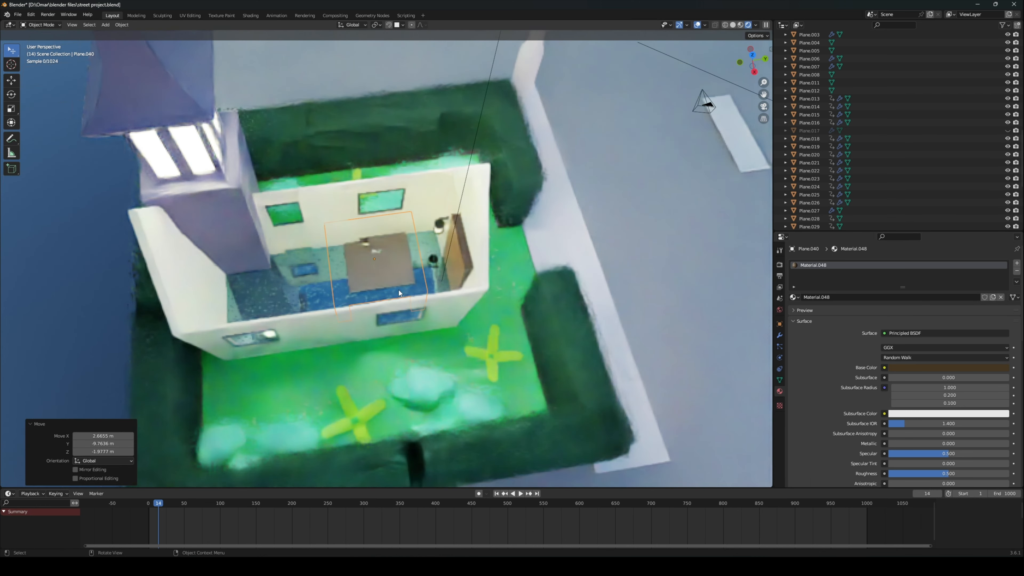
{"action": "scroll", "coordinate": [398, 290], "scroll_direction": "up", "scroll_amount": 8}
{"action": "mouse_move", "coordinate": [411, 291]}
{"action": "middle_mouse_down"}
{"action": "mouse_move", "coordinate": [457, 246]}
{"action": "mouse_move", "coordinate": [415, 245]}
{"action": "mouse_move", "coordinate": [394, 266]}
{"action": "middle_mouse_up"}
{"action": "left_click", "coordinate": [732, 25]}
{"action": "key", "text": "g"}
{"action": "key", "text": "z"}
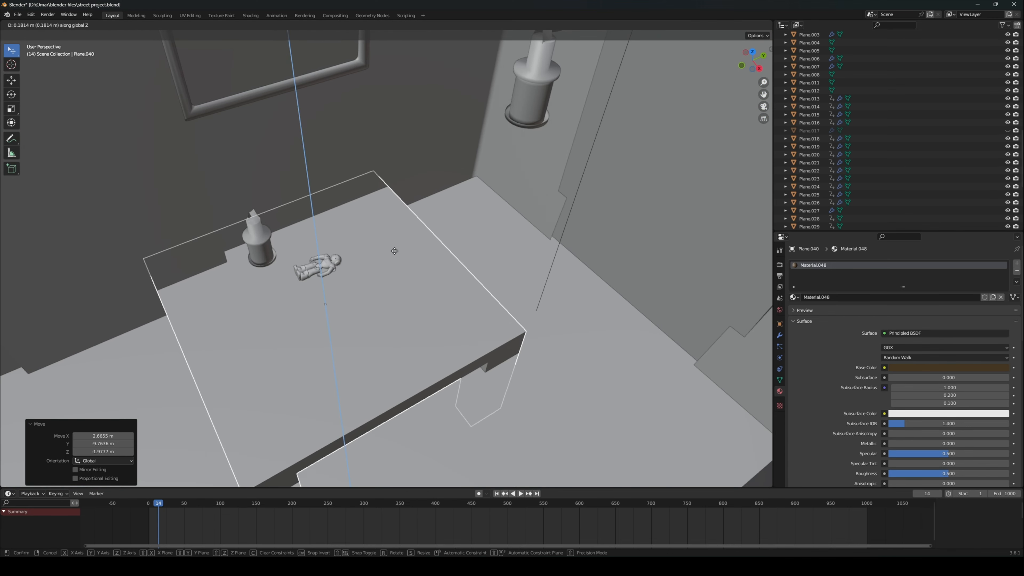
{"action": "left_click", "coordinate": [391, 222]}
Step: Scale the table down to about 0.591 and raise it about 0.048 m along Z beneath the lantern and figure
{"action": "middle_click_drag", "start_coordinate": [391, 222], "coordinate": [464, 283]}
{"action": "key", "text": "s"}
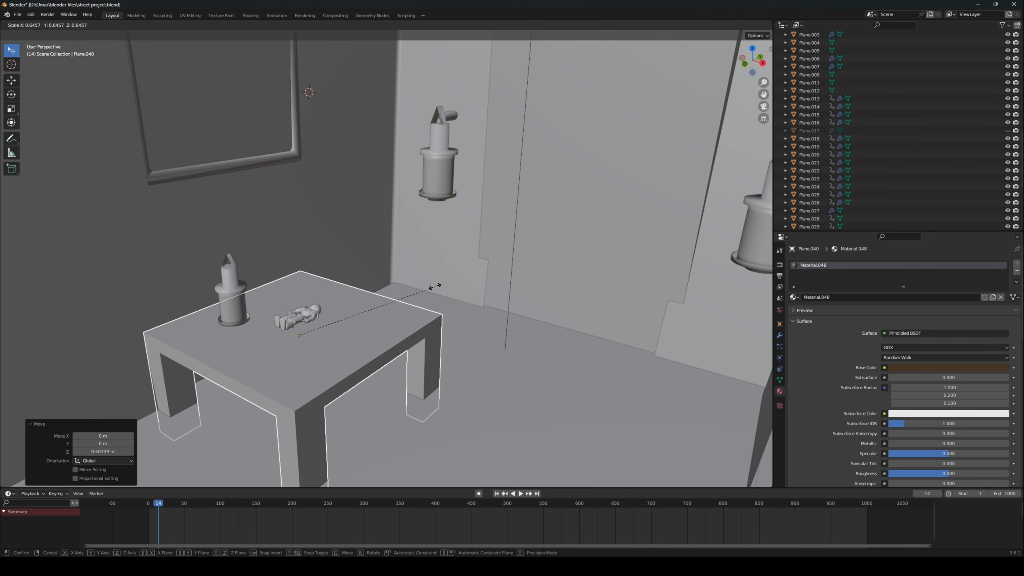
{"action": "left_click", "coordinate": [420, 284]}
{"action": "key", "text": "g"}
{"action": "key", "text": "z"}
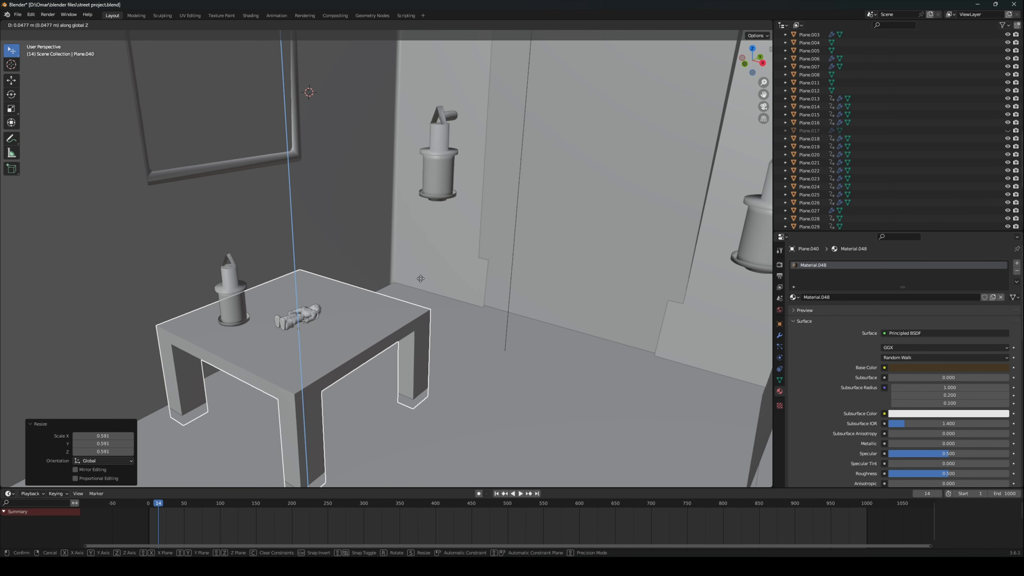
{"action": "left_click", "coordinate": [403, 275]}
Step: Inspect the table's fit under the lantern and figure and its placement in the church from several angles
{"action": "scroll", "coordinate": [402, 275], "scroll_direction": "up", "scroll_amount": 1}
{"action": "scroll", "coordinate": [373, 284], "scroll_direction": "down", "scroll_amount": 2}
{"action": "scroll", "coordinate": [372, 280], "scroll_direction": "up", "scroll_amount": 4}
{"action": "middle_click_drag", "start_coordinate": [372, 280], "coordinate": [251, 313]}
{"action": "scroll", "coordinate": [251, 313], "scroll_direction": "down", "scroll_amount": 8}
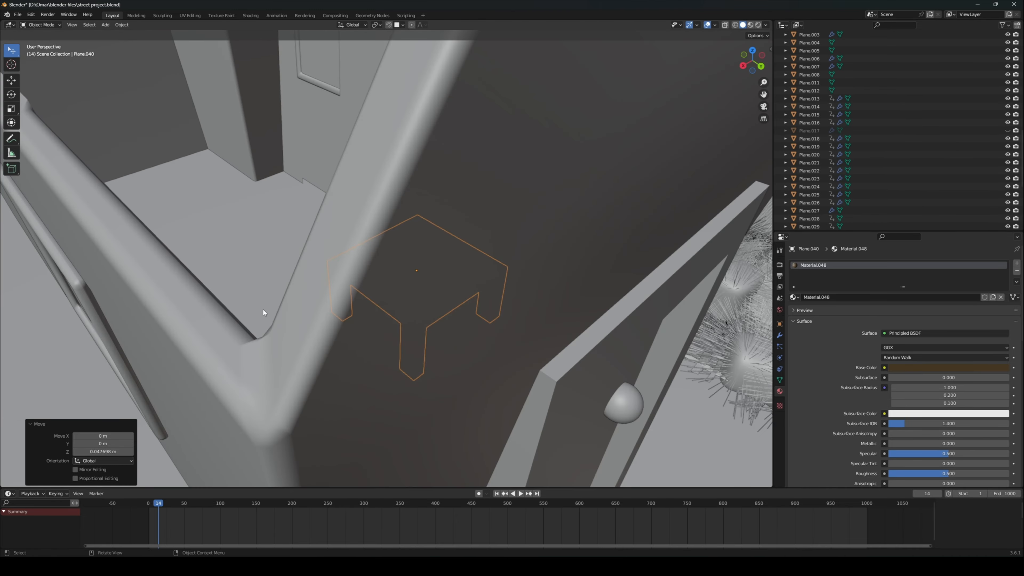
{"action": "scroll", "coordinate": [260, 303], "scroll_direction": "down", "scroll_amount": 4}
{"action": "middle_click_drag", "start_coordinate": [258, 300], "coordinate": [306, 327]}
{"action": "scroll", "coordinate": [420, 223], "scroll_direction": "down", "scroll_amount": 2}
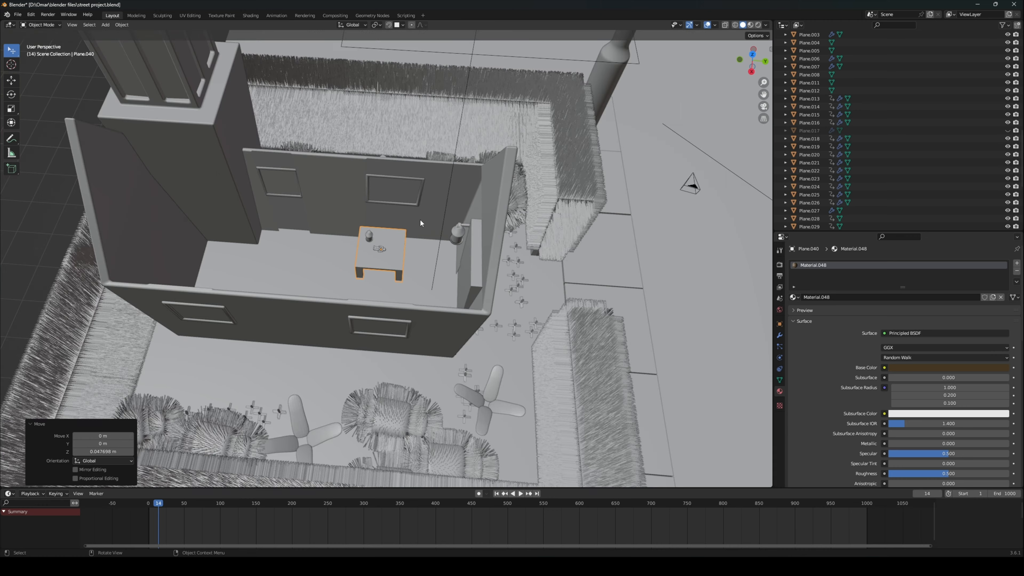
Step: Add an area light to the scene and shift it about 0.26 m along Y
{"action": "middle_click_drag", "start_coordinate": [420, 223], "coordinate": [292, 173]}
{"action": "left_click", "coordinate": [104, 24]}
{"action": "mouse_move", "coordinate": [117, 35]}
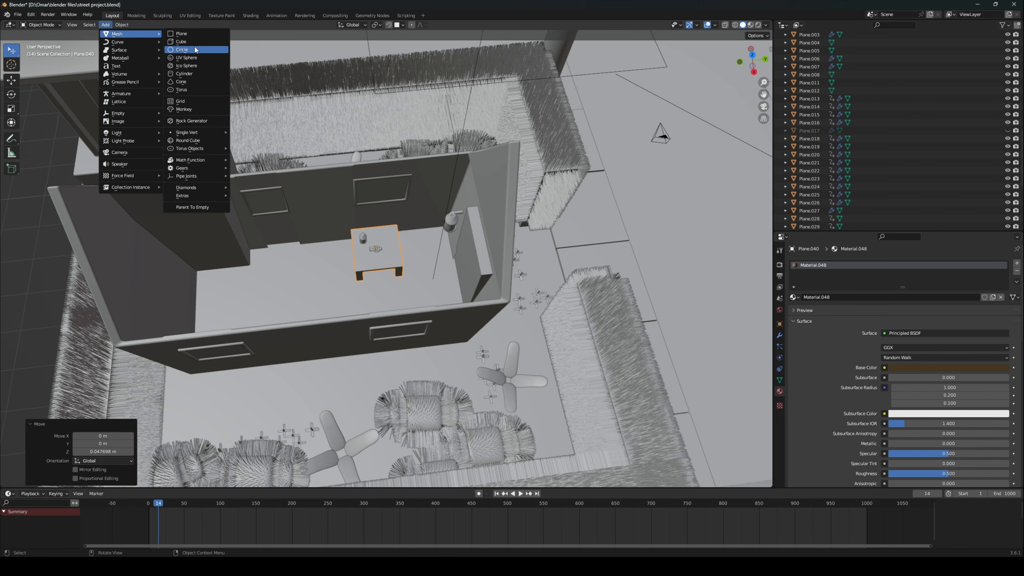
{"action": "mouse_move", "coordinate": [138, 136]}
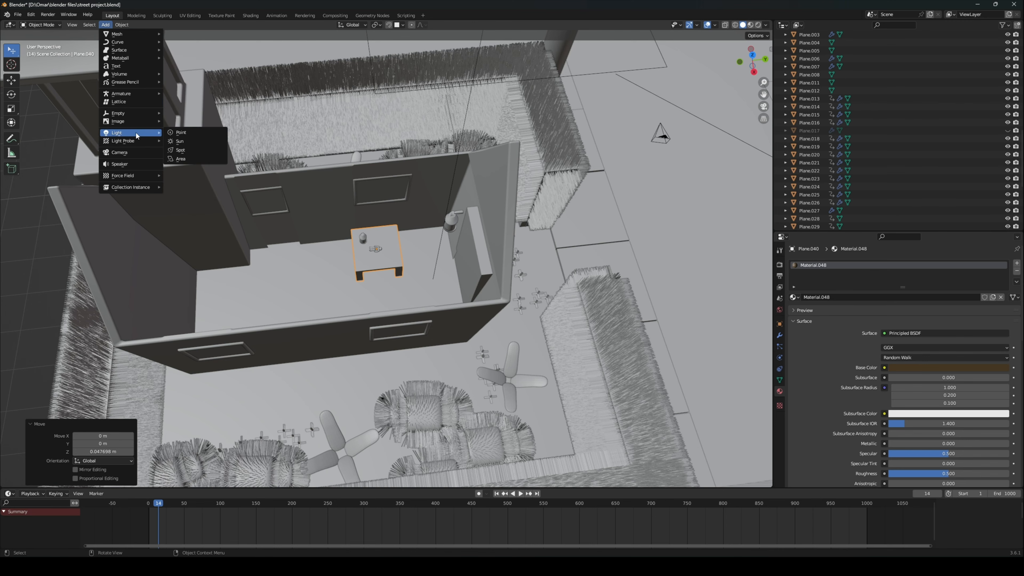
{"action": "left_click", "coordinate": [180, 159]}
{"action": "middle_click_drag", "start_coordinate": [387, 161], "coordinate": [360, 170]}
{"action": "key", "text": "g"}
{"action": "key", "text": "y"}
{"action": "left_click", "coordinate": [430, 133]}
Step: Move the new area light across the scene to the street lamp beside the church
{"action": "middle_click_drag", "start_coordinate": [430, 133], "coordinate": [517, 133]}
{"action": "scroll", "coordinate": [517, 133], "scroll_direction": "up", "scroll_amount": 5}
{"action": "scroll", "coordinate": [670, 117], "scroll_direction": "down", "scroll_amount": 5}
{"action": "middle_click_drag", "start_coordinate": [669, 117], "coordinate": [547, 97]}
{"action": "key", "text": "g"}
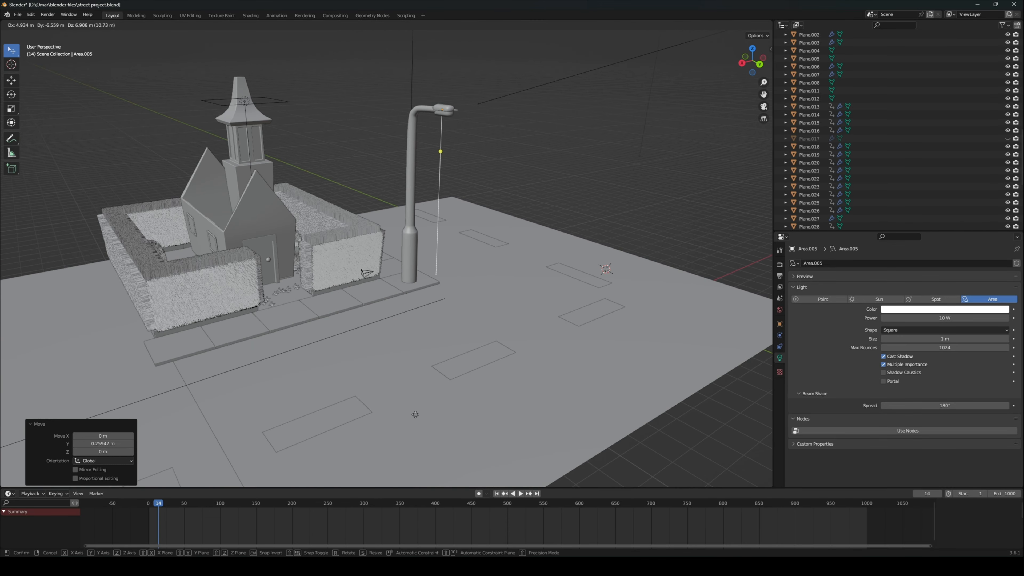
{"action": "left_click", "coordinate": [415, 415]}
{"action": "middle_click_drag", "start_coordinate": [467, 219], "coordinate": [388, 232]}
{"action": "key", "text": "g"}
{"action": "left_click", "coordinate": [302, 225]}
Step: Fine-tune the area light's position so it sits directly beneath the street lamp's head
{"action": "middle_click_drag", "start_coordinate": [302, 225], "coordinate": [401, 197]}
{"action": "key", "text": "g"}
{"action": "left_click", "coordinate": [253, 171]}
{"action": "key", "text": "g"}
{"action": "left_click", "coordinate": [333, 179]}
{"action": "key", "text": "g"}
{"action": "left_click", "coordinate": [173, 226]}
{"action": "key", "text": "g"}
{"action": "left_click", "coordinate": [421, 185]}
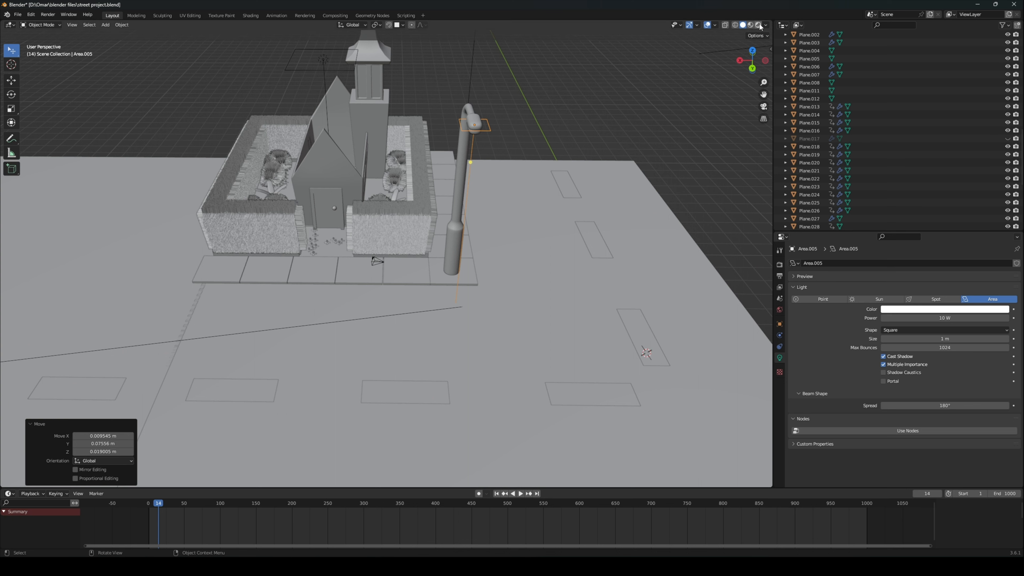
Step: Unlink the quarry_04_puresky_4k.png image from the world's environment texture and display the scene in rendered shading
{"action": "left_click", "coordinate": [780, 310]}
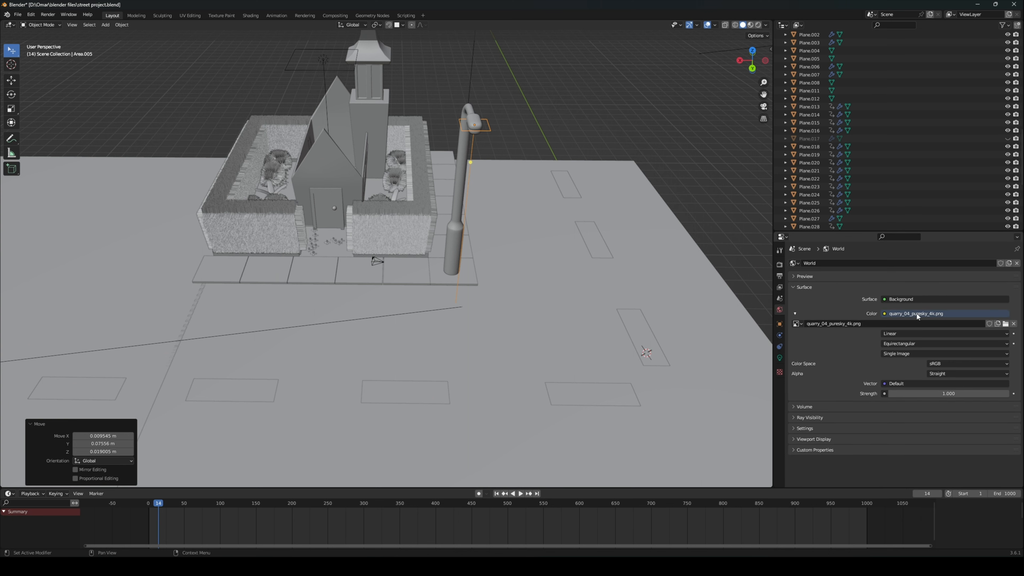
{"action": "left_click", "coordinate": [1015, 324]}
{"action": "left_click", "coordinate": [758, 25]}
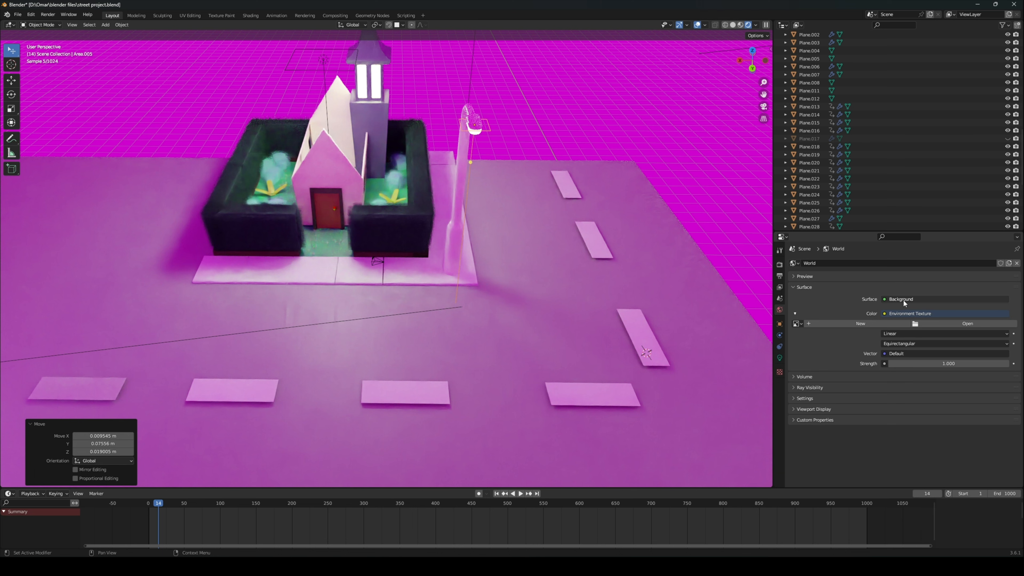
{"action": "left_click", "coordinate": [900, 315]}
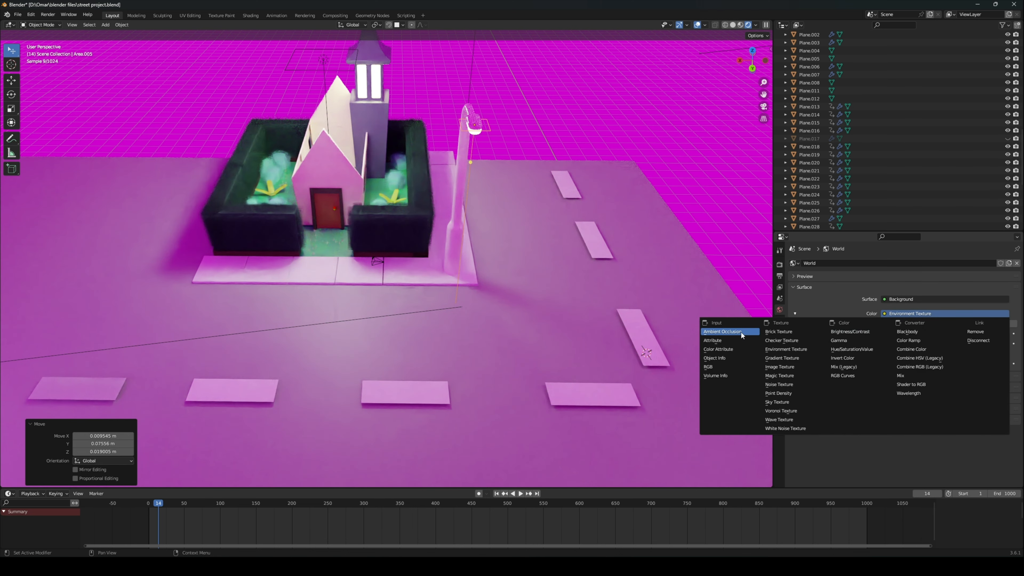
{"action": "left_click", "coordinate": [777, 349]}
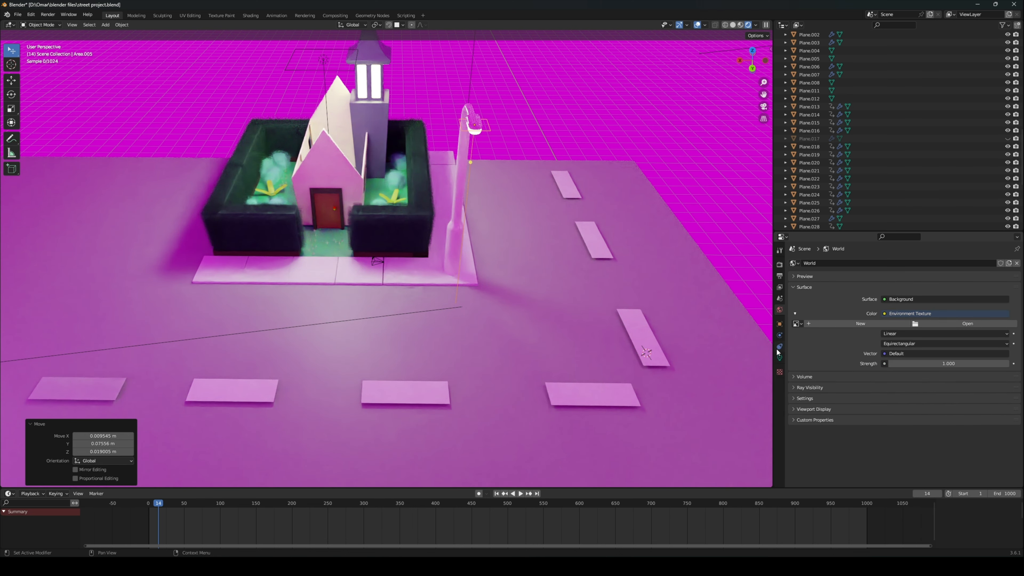
{"action": "left_click", "coordinate": [914, 314]}
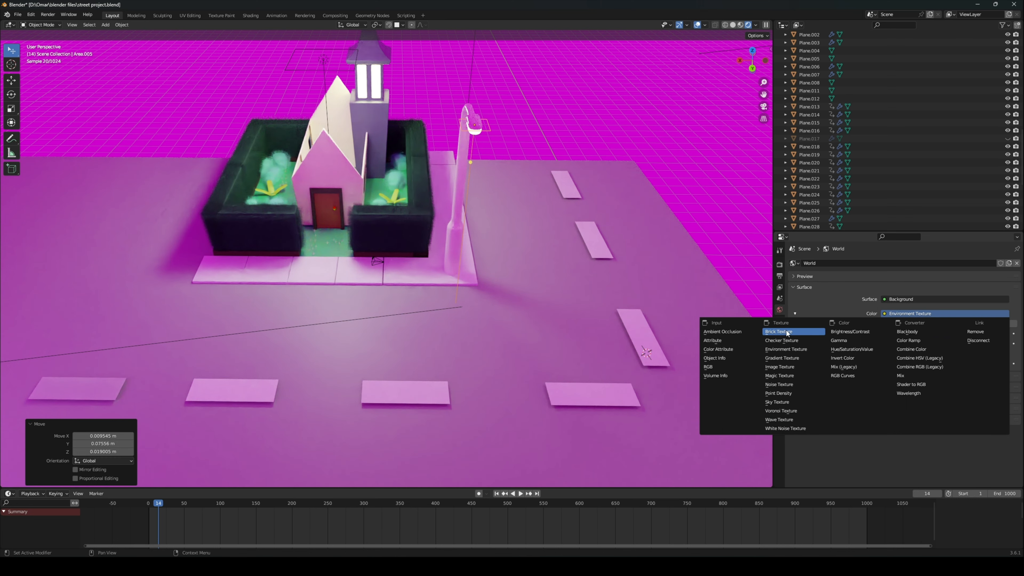
{"action": "left_click", "coordinate": [779, 367]}
Step: Change the world background's color source to RGB and darken it to black
{"action": "left_click", "coordinate": [888, 314]}
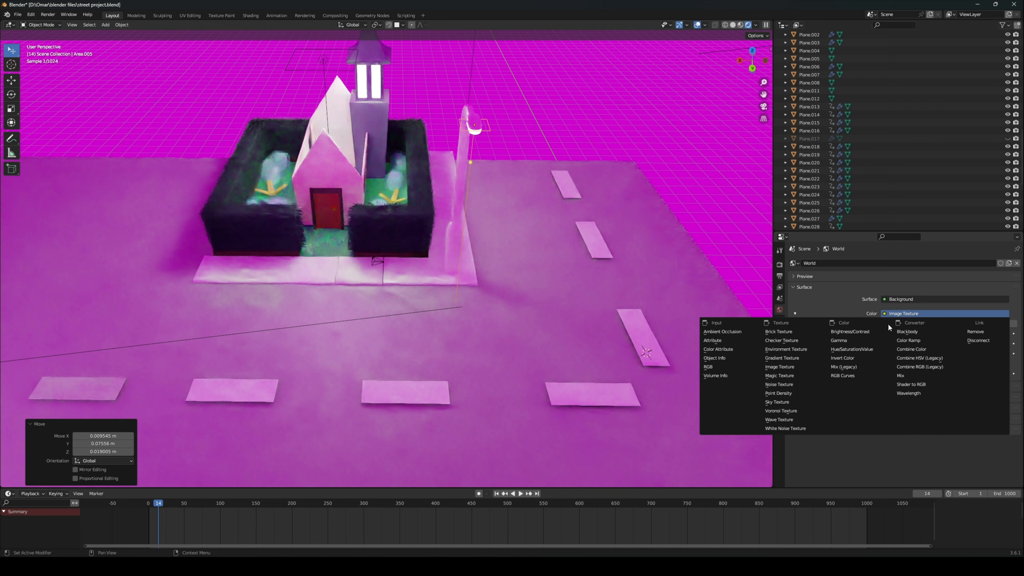
{"action": "left_click", "coordinate": [730, 367]}
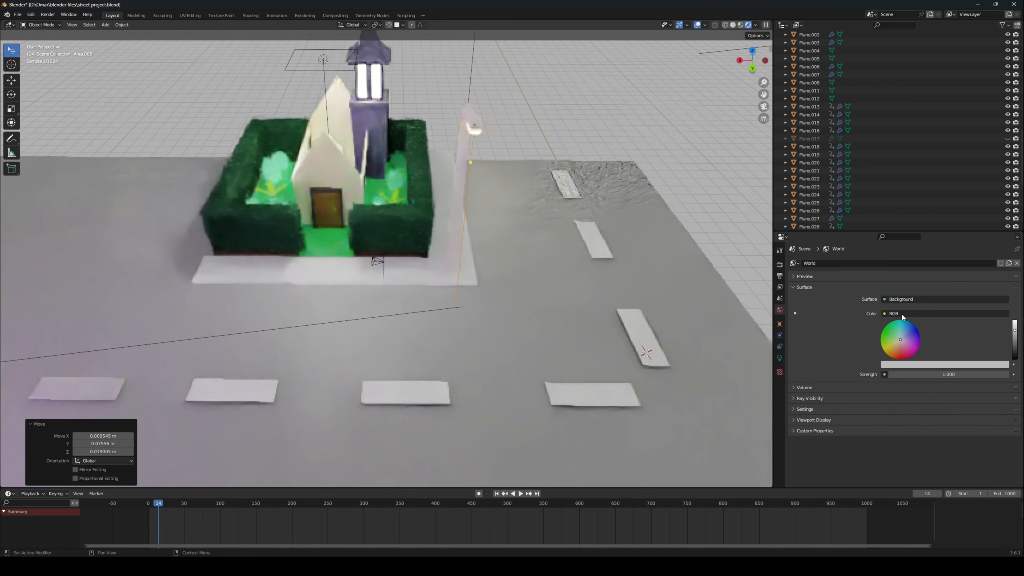
{"action": "left_click", "coordinate": [898, 333]}
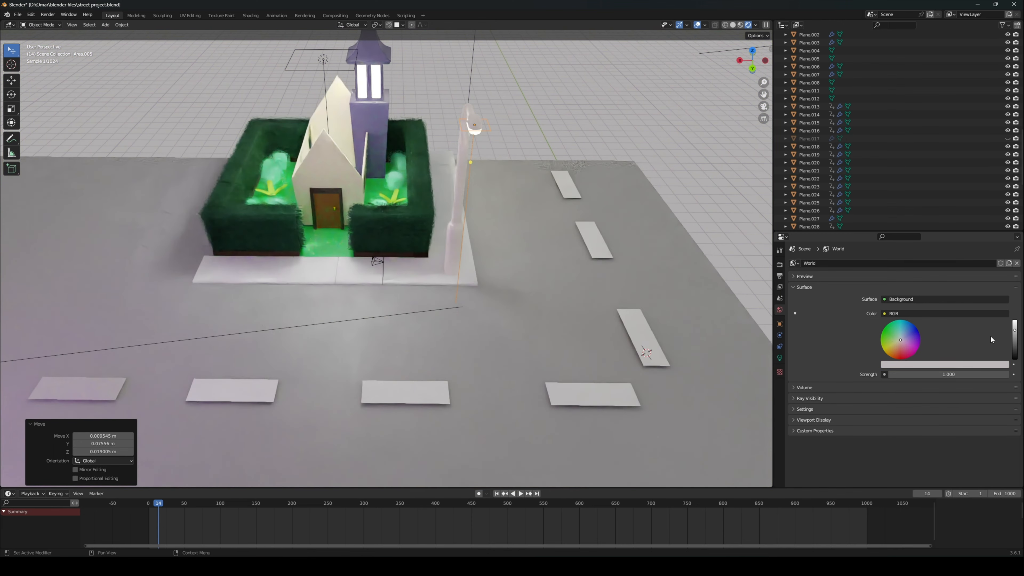
{"action": "left_click_drag", "start_coordinate": [1017, 349], "coordinate": [1015, 358]}
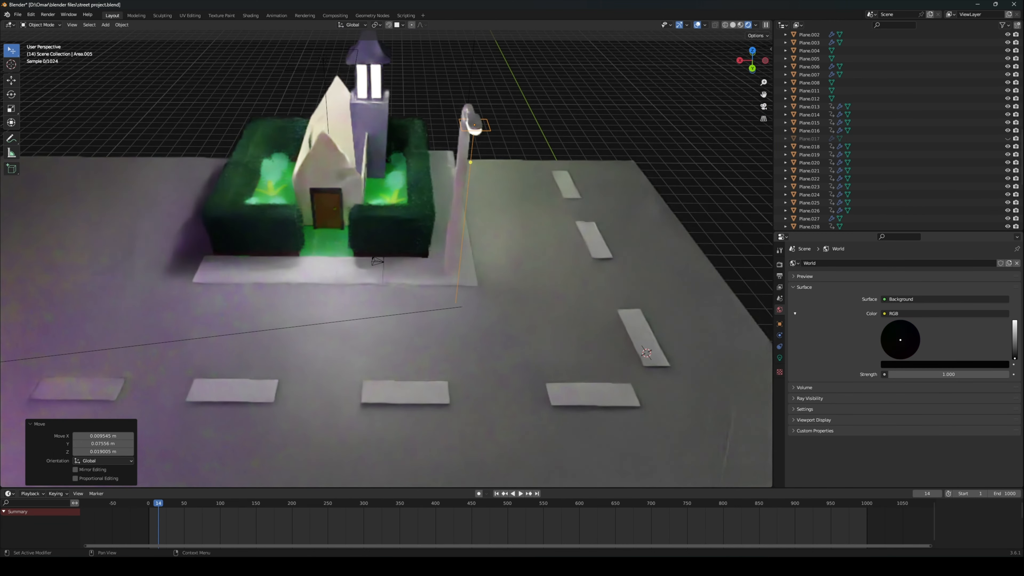
Step: Raise the emission strength of the street lamp bulb's material to about 26.6
{"action": "middle_click_drag", "start_coordinate": [686, 294], "coordinate": [654, 277]}
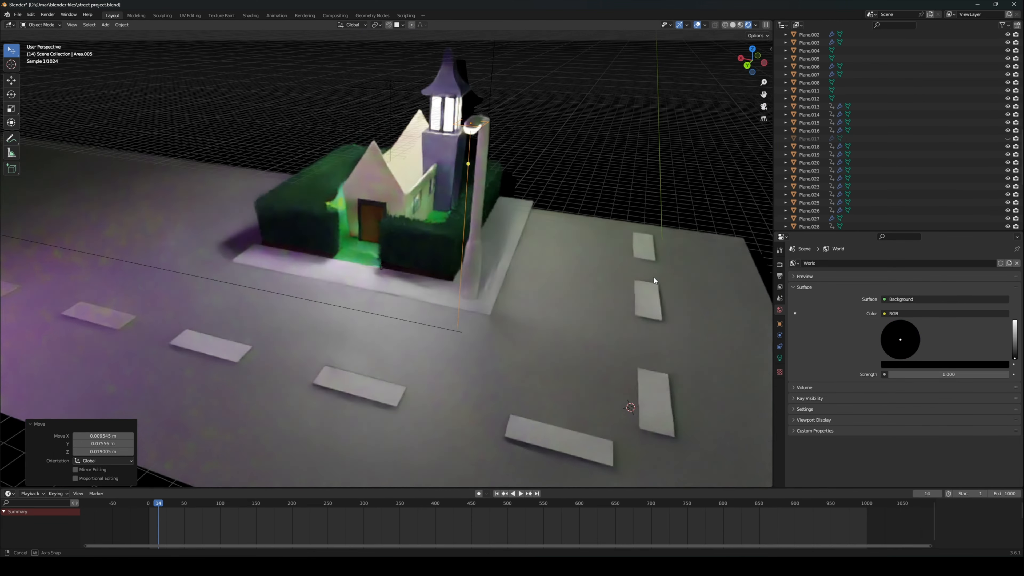
{"action": "scroll", "coordinate": [637, 284], "scroll_direction": "up", "scroll_amount": 2}
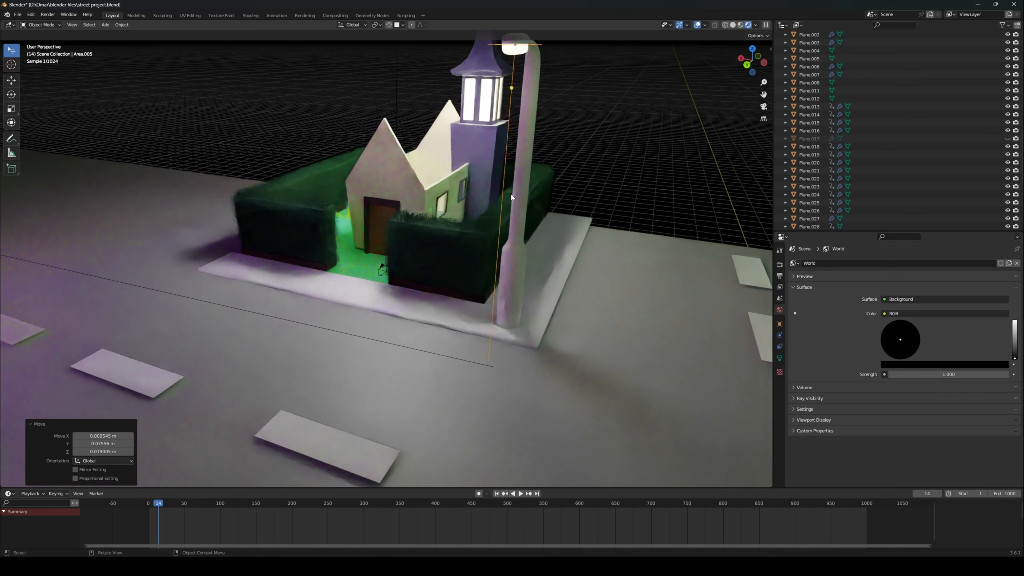
{"action": "middle_click_drag", "start_coordinate": [550, 123], "coordinate": [534, 90]}
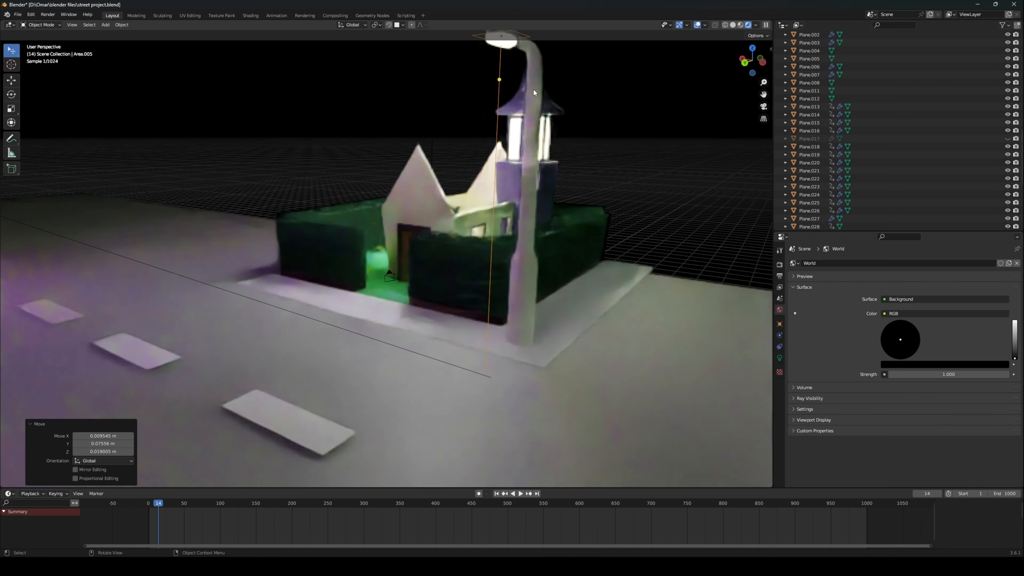
{"action": "left_click", "coordinate": [511, 46]}
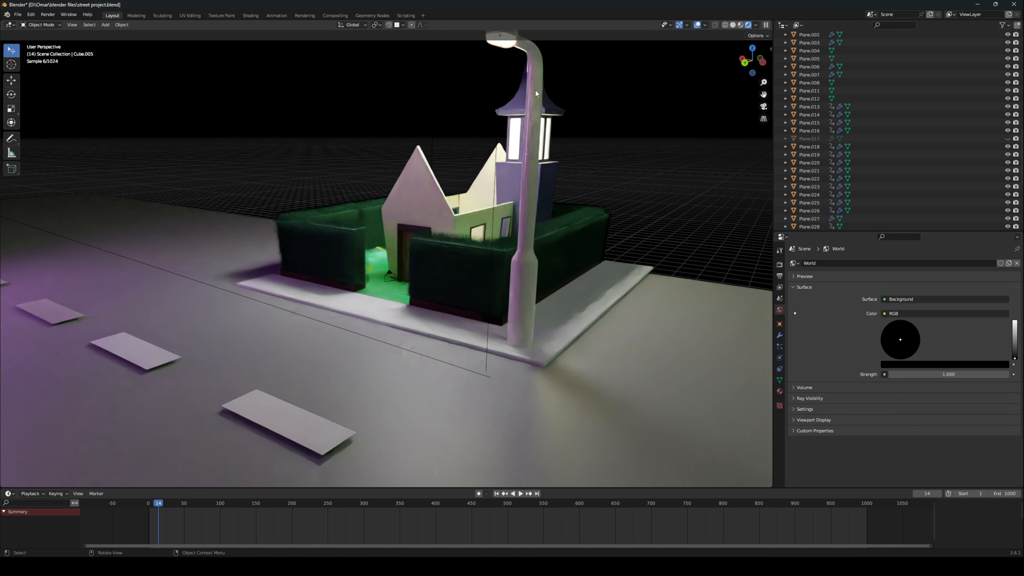
{"action": "left_click", "coordinate": [780, 391]}
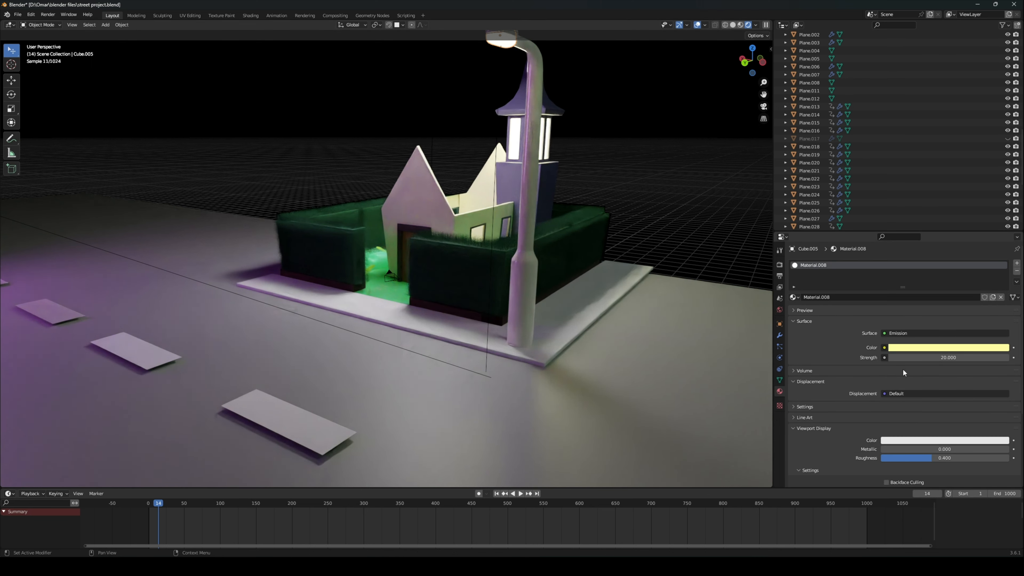
{"action": "left_click_drag", "start_coordinate": [949, 358], "coordinate": [963, 357]}
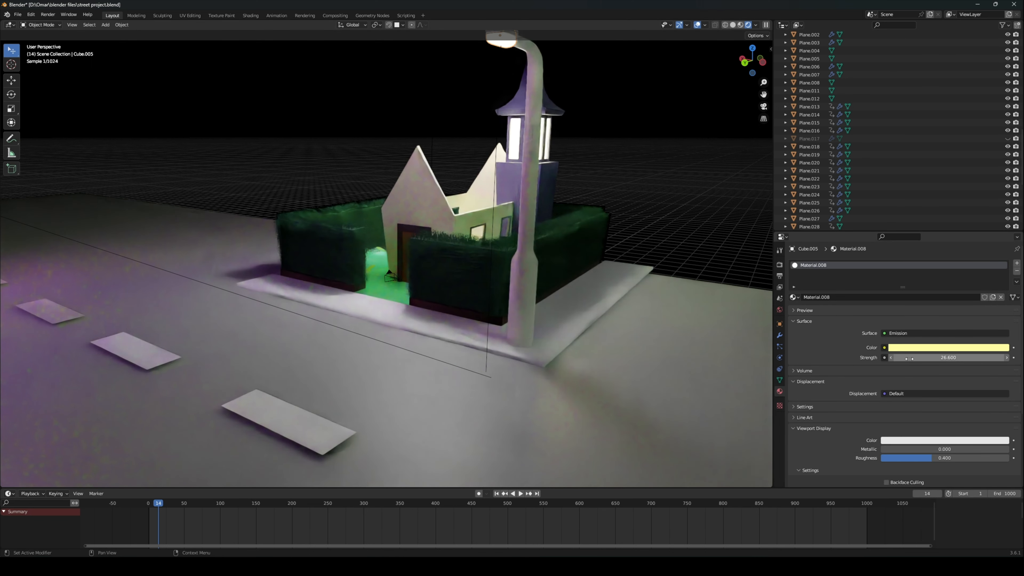
Step: Set the power of the area light under the street lamp to 1500 W
{"action": "left_click", "coordinate": [500, 52]}
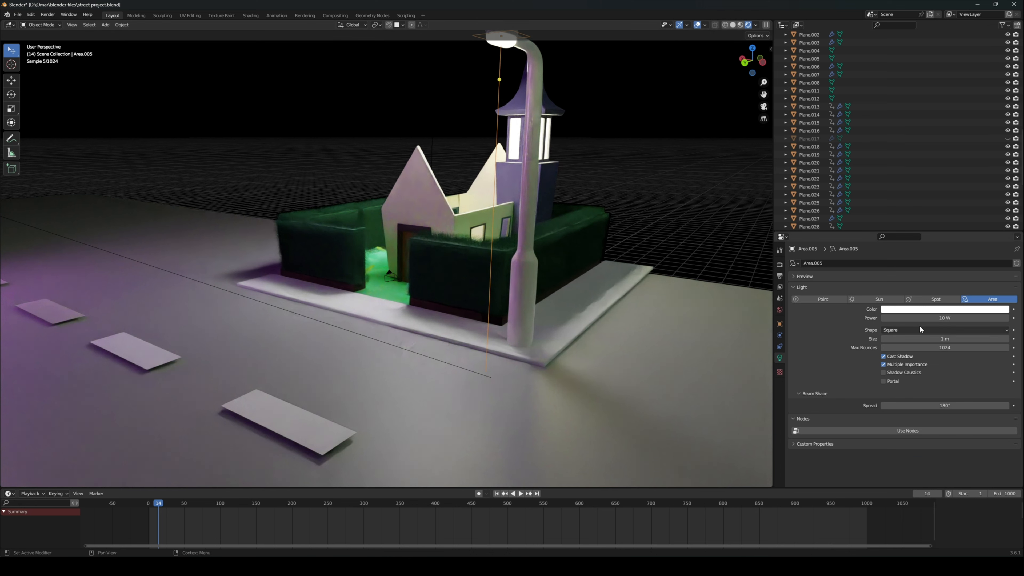
{"action": "left_click_drag", "start_coordinate": [926, 319], "coordinate": [905, 319]}
{"action": "left_click", "coordinate": [902, 319]}
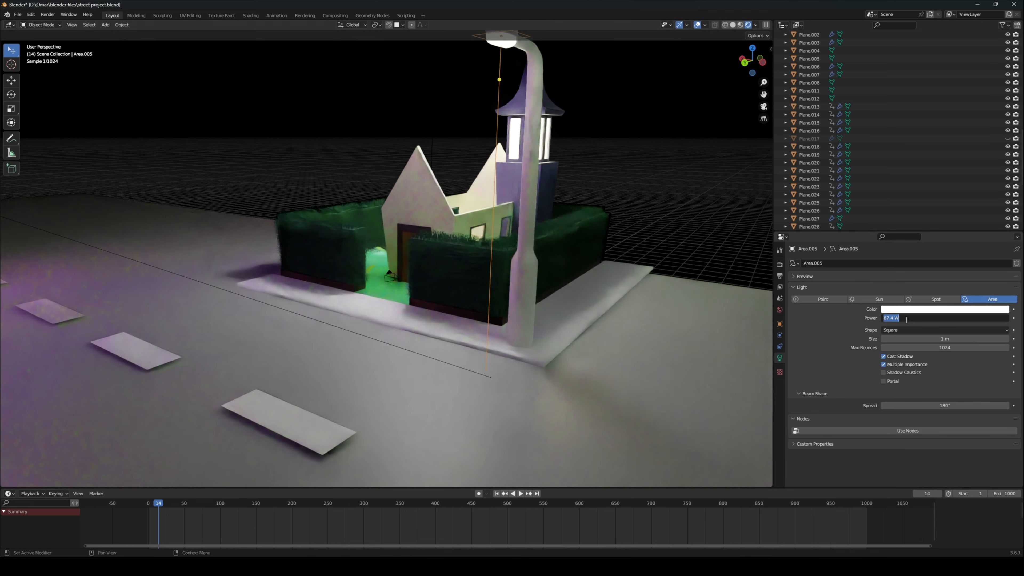
{"action": "type", "text": "1500"}
{"action": "key", "text": "Return"}
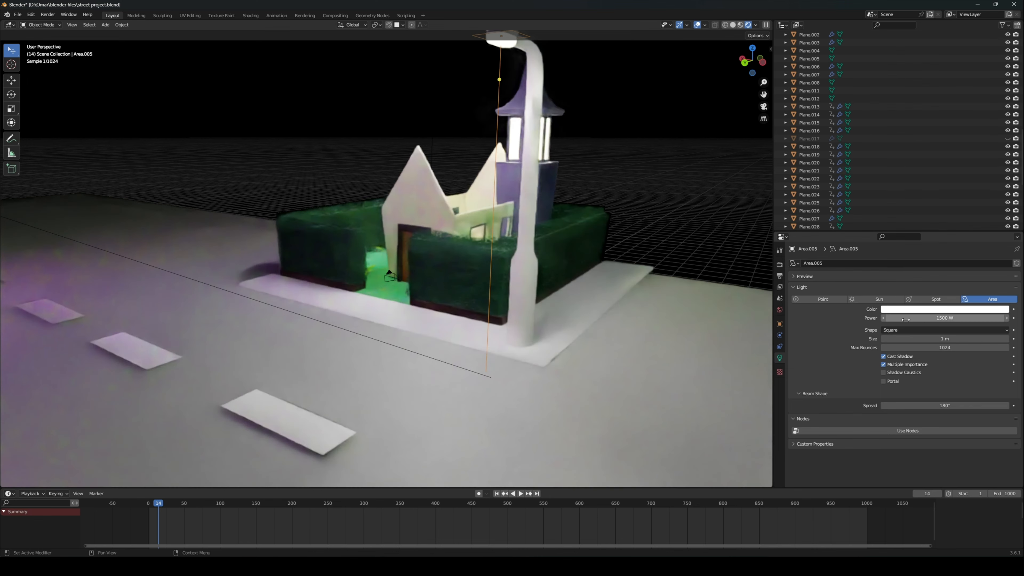
Step: Duplicate the street lamp's area light and place the copy inside the church near the tower, about 11.9 m away along negative Y
{"action": "key", "text": "g"}
{"action": "mouse_move", "coordinate": [628, 281]}
{"action": "middle_mouse_down"}
{"action": "mouse_move", "coordinate": [626, 272]}
{"action": "mouse_move", "coordinate": [643, 288]}
{"action": "mouse_move", "coordinate": [678, 284]}
{"action": "mouse_move", "coordinate": [603, 236]}
{"action": "mouse_move", "coordinate": [650, 258]}
{"action": "mouse_move", "coordinate": [641, 296]}
{"action": "middle_mouse_up"}
{"action": "key", "text": "shift+d"}
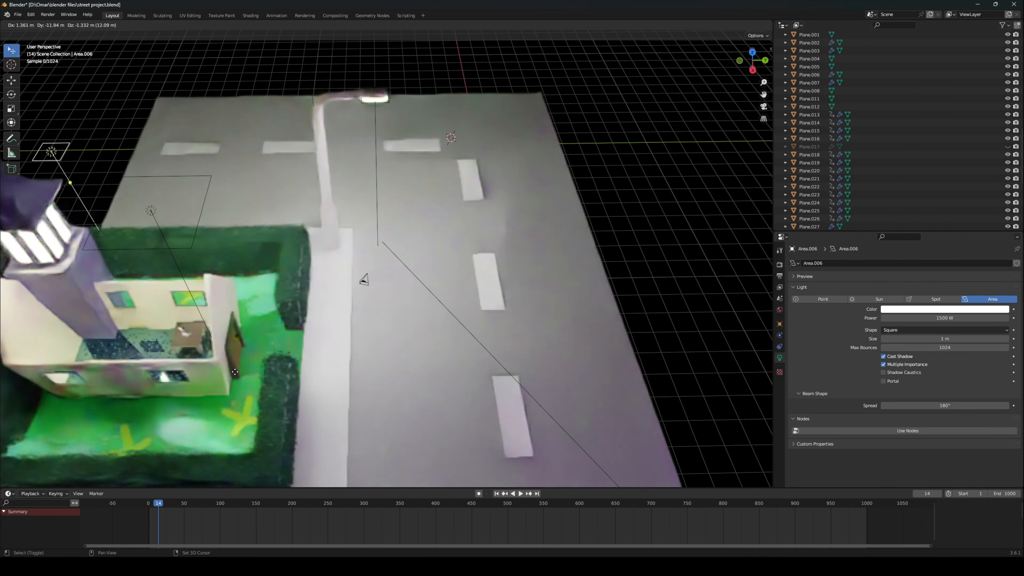
{"action": "left_click", "coordinate": [244, 109]}
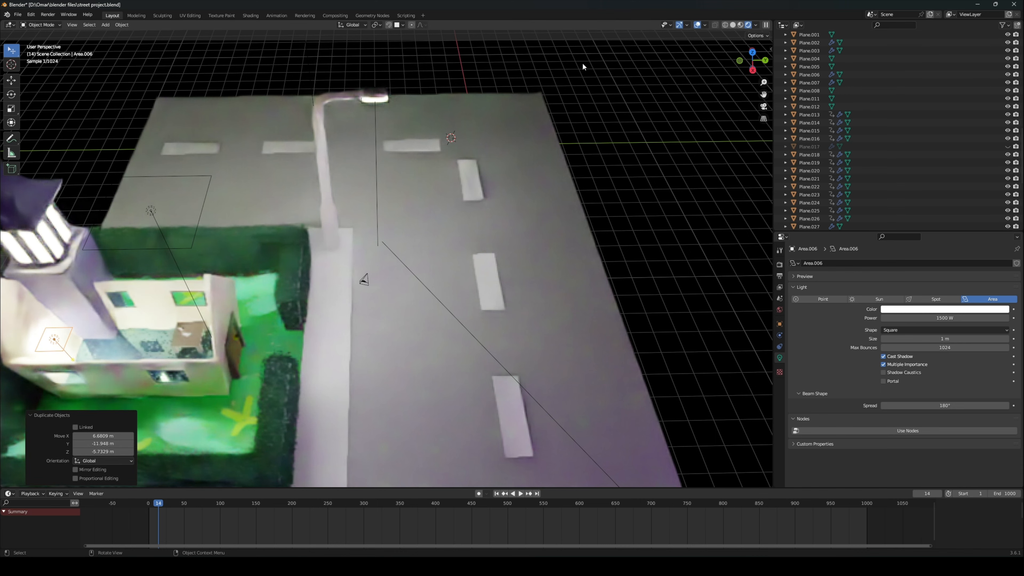
Step: Rotate the duplicated light about 70° around X to face the church interior, and shift it about 0.85 m along negative Y
{"action": "middle_click_drag", "start_coordinate": [584, 67], "coordinate": [555, 196]}
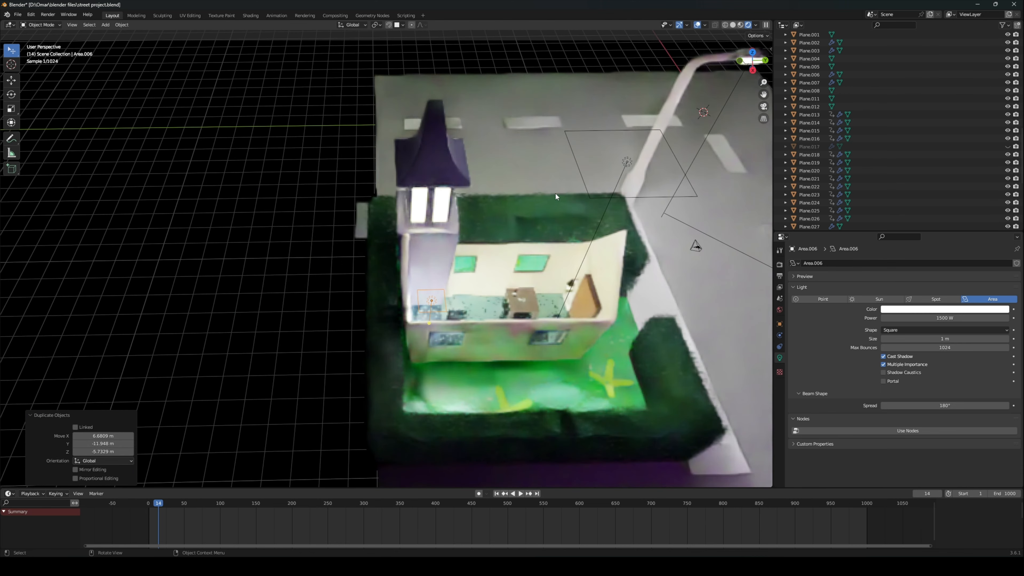
{"action": "scroll", "coordinate": [556, 193], "scroll_direction": "up", "scroll_amount": 6}
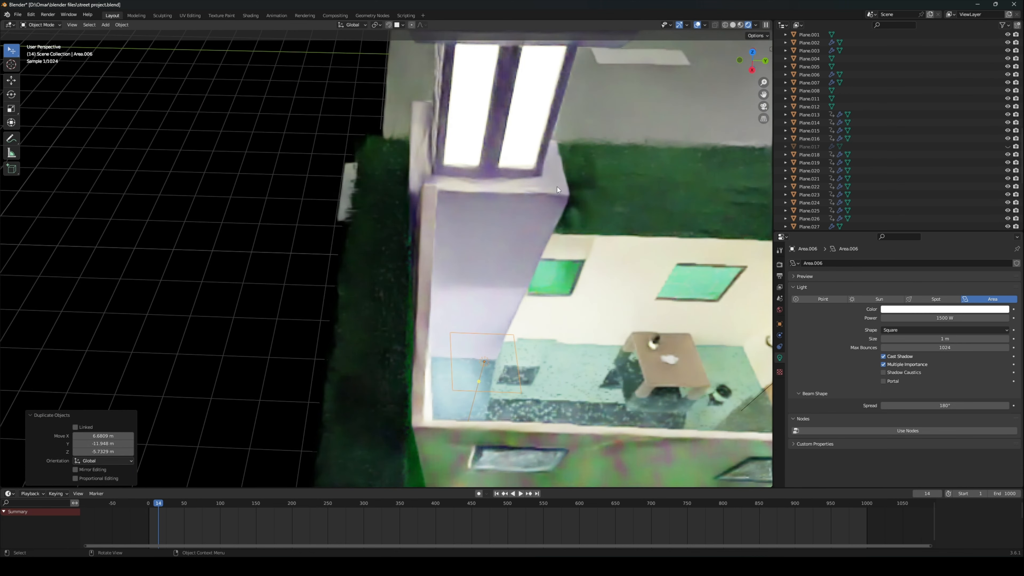
{"action": "key", "text": "r"}
{"action": "key", "text": "x"}
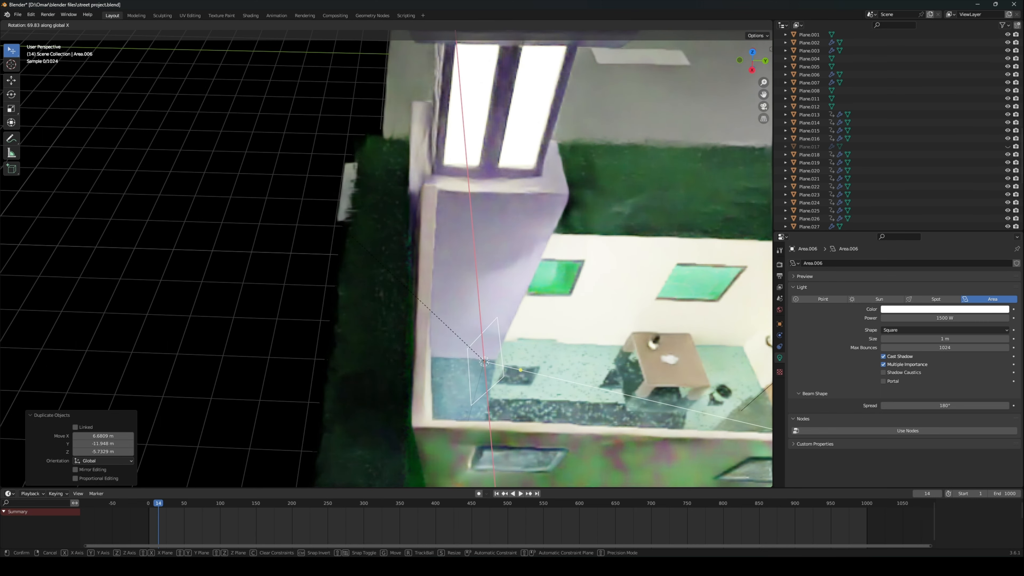
{"action": "key", "text": "Return"}
{"action": "key", "text": "g"}
{"action": "left_click", "coordinate": [262, 203]}
Step: Lower the church's area light about 0.58 m along Z and rotate it about 7.4° around X
{"action": "middle_click_drag", "start_coordinate": [396, 206], "coordinate": [325, 189]}
{"action": "key", "text": "g"}
{"action": "key", "text": "z"}
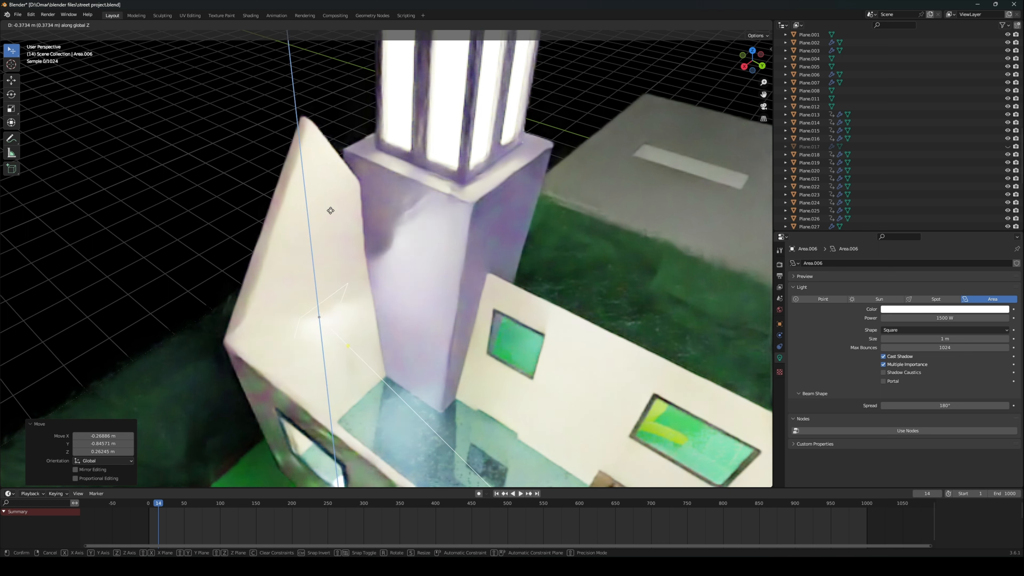
{"action": "left_click", "coordinate": [331, 219]}
{"action": "key", "text": "r"}
{"action": "key", "text": "x"}
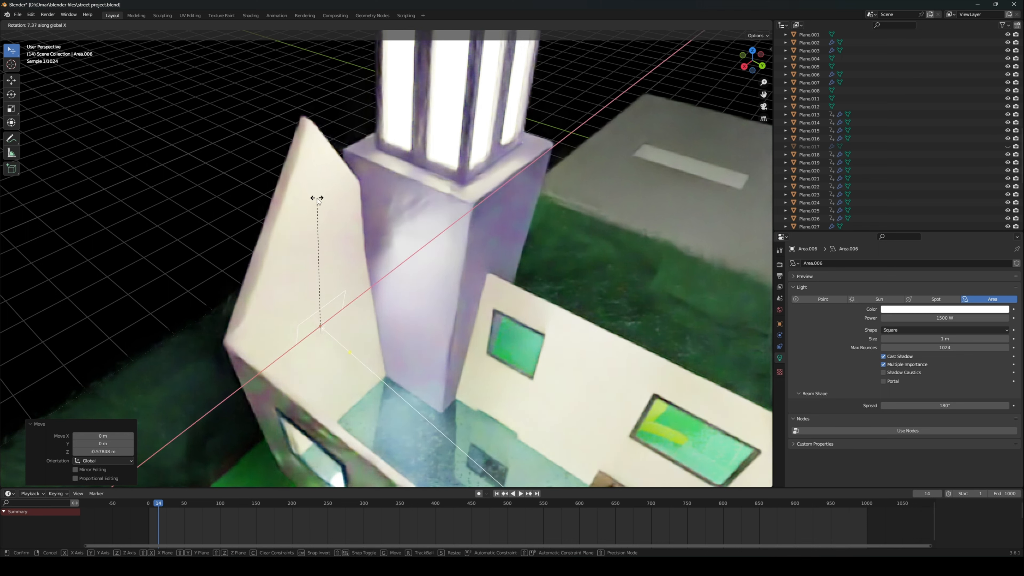
{"action": "left_click", "coordinate": [316, 198]}
Step: Change the color of the church's interior area light to light green
{"action": "middle_click_drag", "start_coordinate": [429, 219], "coordinate": [396, 214]}
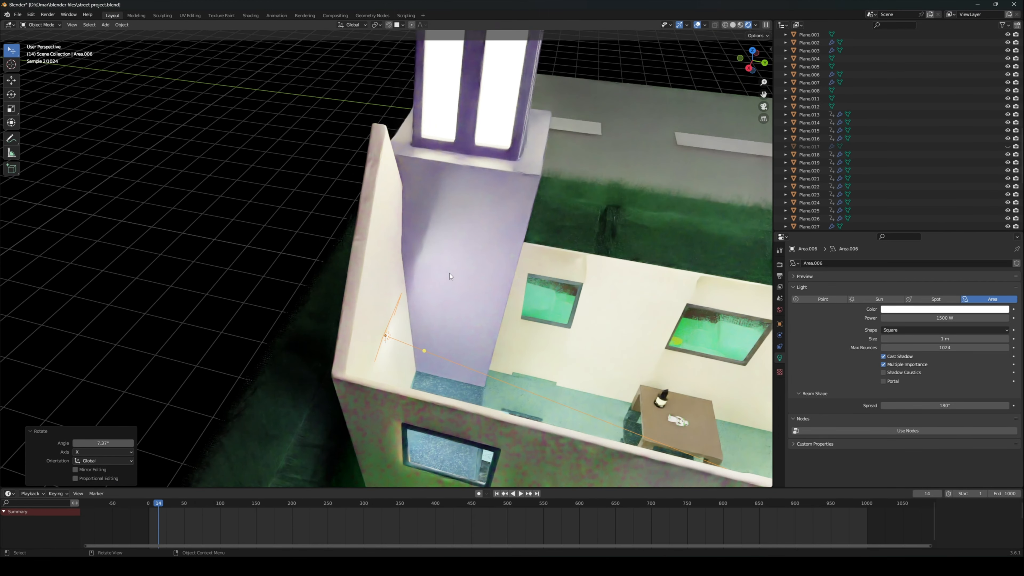
{"action": "left_click", "coordinate": [946, 310]}
{"action": "left_click", "coordinate": [967, 229]}
{"action": "mouse_move", "coordinate": [967, 229]}
{"action": "left_mouse_down"}
{"action": "mouse_move", "coordinate": [964, 239]}
{"action": "mouse_move", "coordinate": [980, 251]}
{"action": "mouse_move", "coordinate": [952, 229]}
{"action": "left_mouse_up"}
Step: Enlarge the green area light inside the church to a size of 2.6 m
{"action": "middle_click_drag", "start_coordinate": [622, 303], "coordinate": [585, 302]}
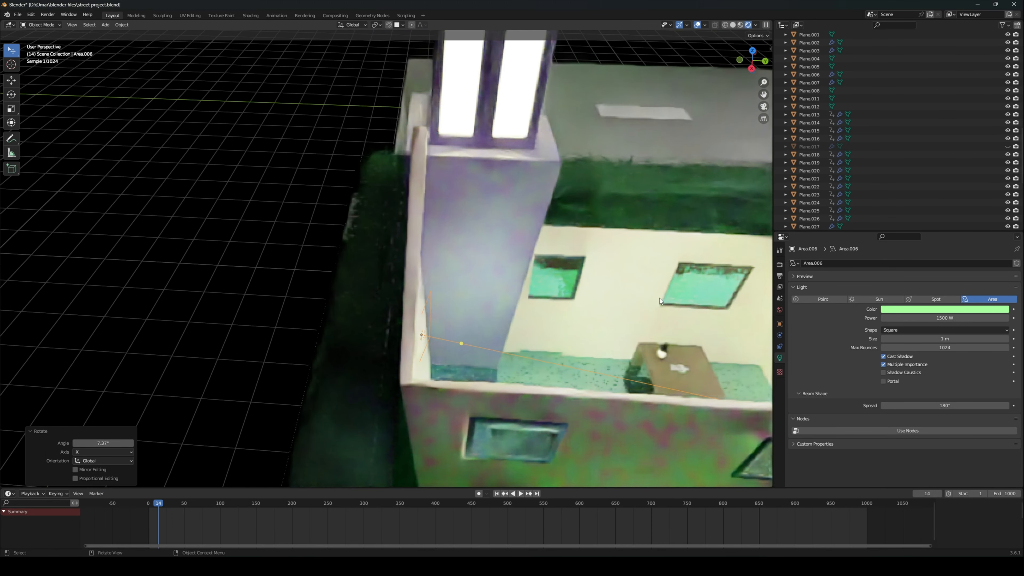
{"action": "left_click_drag", "start_coordinate": [945, 338], "coordinate": [980, 338]}
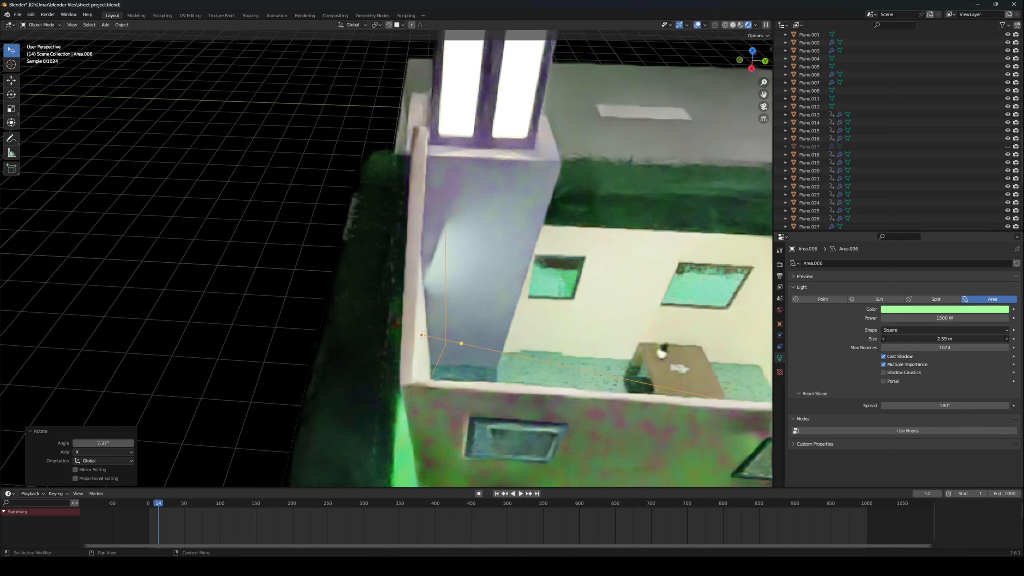
{"action": "middle_click_drag", "start_coordinate": [580, 346], "coordinate": [539, 343]}
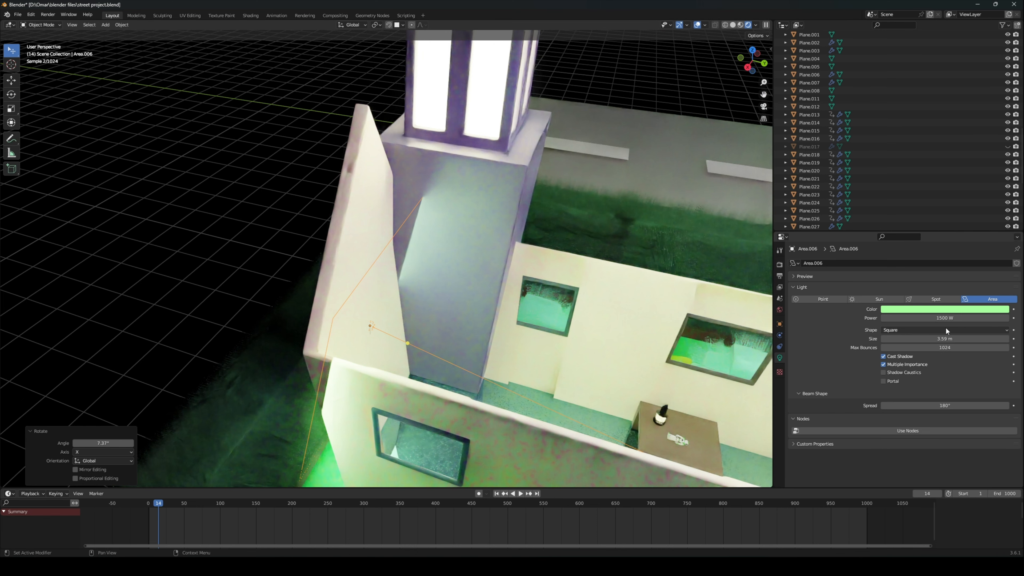
{"action": "left_click_drag", "start_coordinate": [953, 339], "coordinate": [935, 338]}
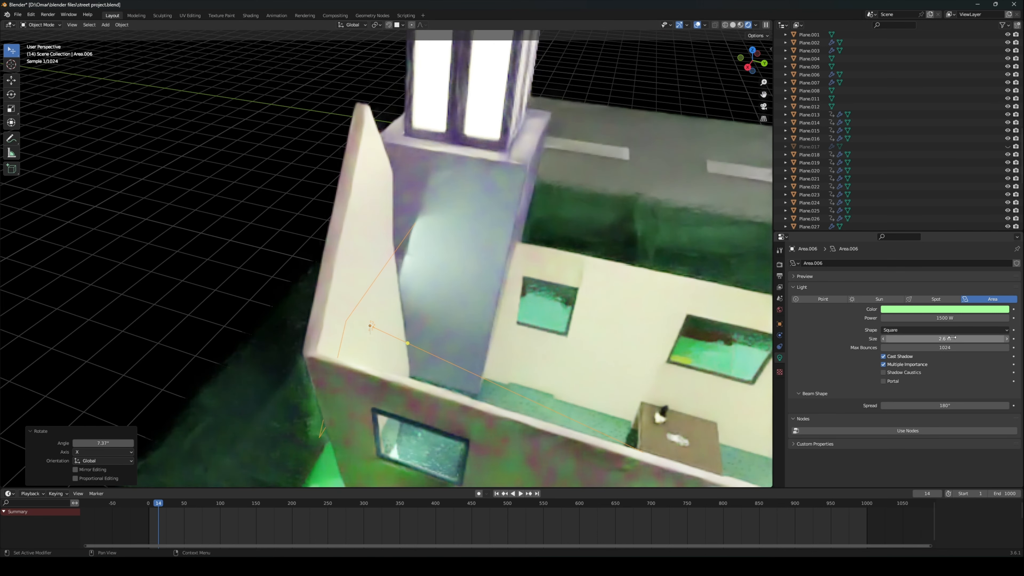
Step: Move the green area light about 0.52 m along Y and 0.11 m along negative X, away from the church's end wall
{"action": "middle_click_drag", "start_coordinate": [541, 351], "coordinate": [571, 366]}
{"action": "key", "text": "g"}
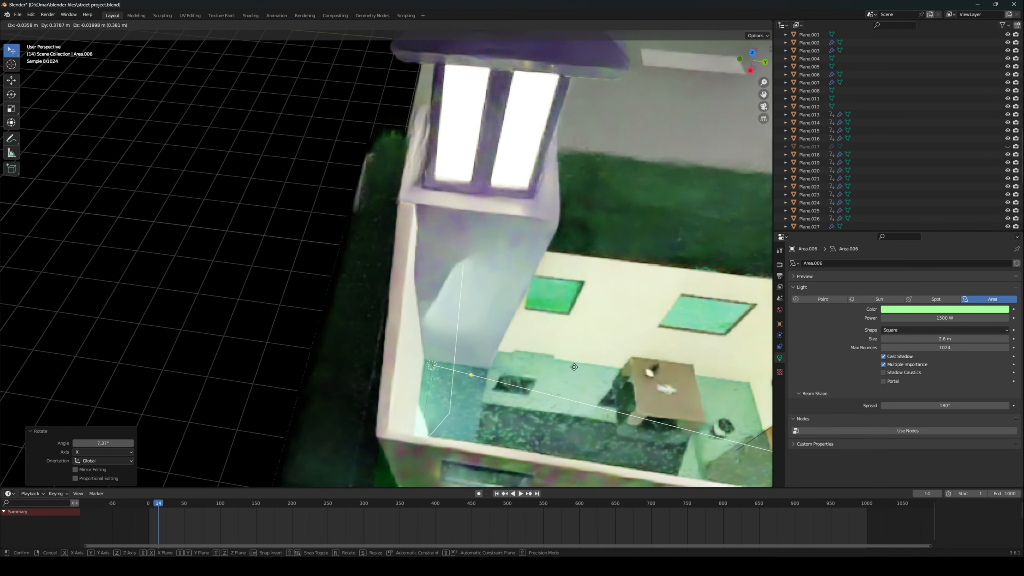
{"action": "left_click", "coordinate": [582, 364]}
{"action": "middle_click_drag", "start_coordinate": [583, 363], "coordinate": [499, 356]}
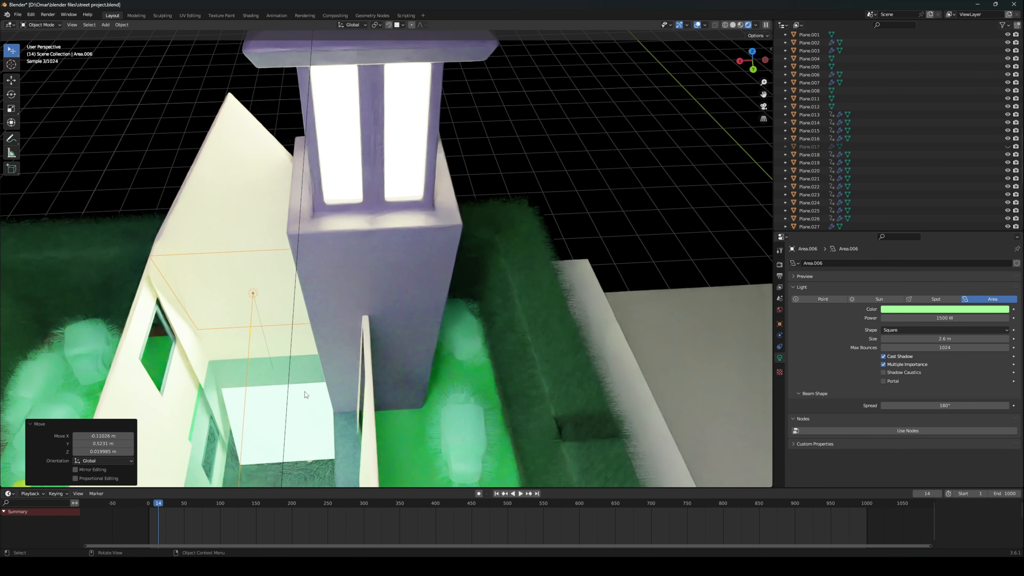
Step: Unhide the church's red roof and check the night lighting of the church and street lamp from outside
{"action": "middle_click_drag", "start_coordinate": [386, 358], "coordinate": [683, 61]}
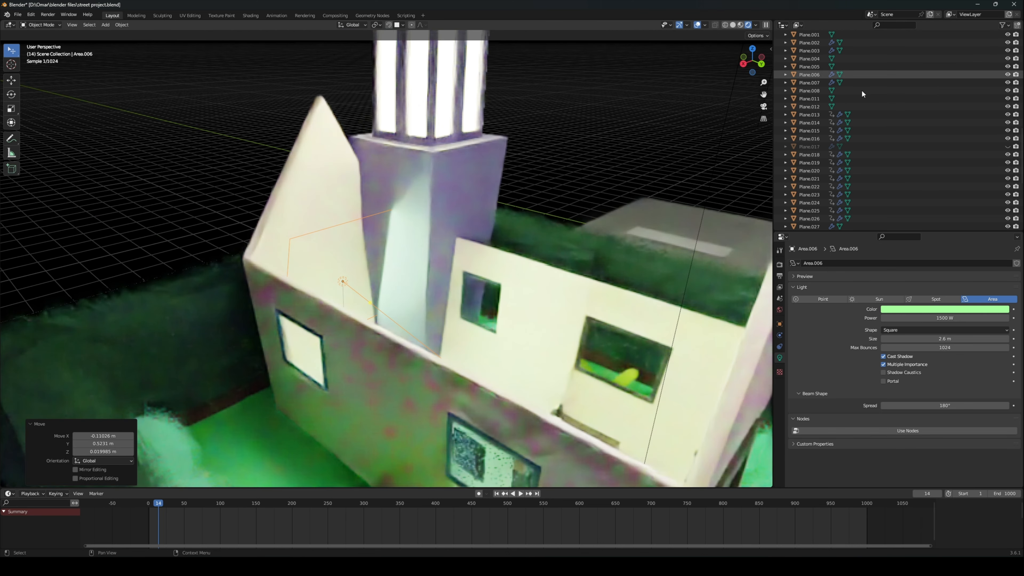
{"action": "left_click", "coordinate": [1008, 146]}
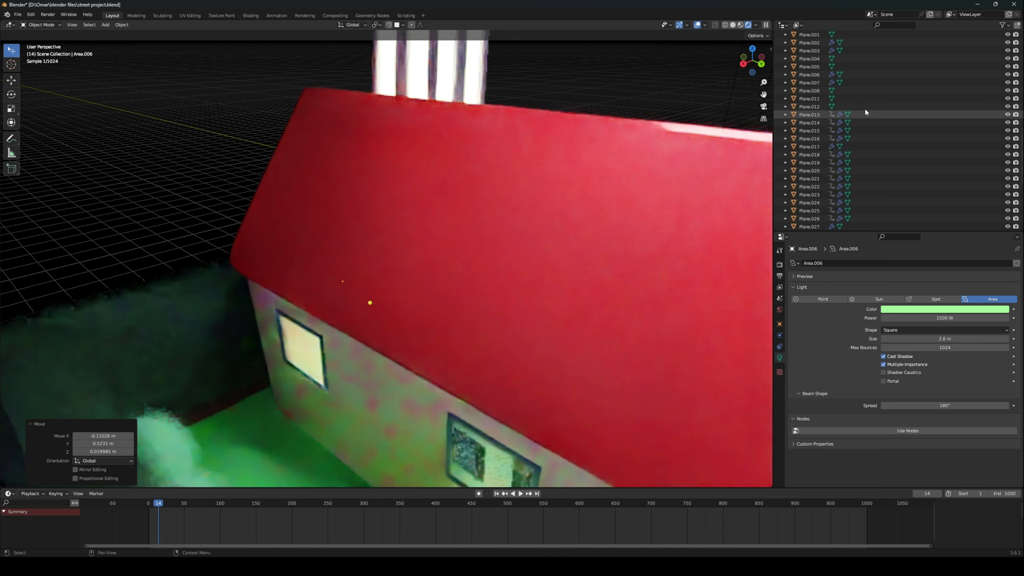
{"action": "scroll", "coordinate": [604, 172], "scroll_direction": "down", "scroll_amount": 8}
{"action": "middle_click_drag", "start_coordinate": [601, 176], "coordinate": [526, 189]}
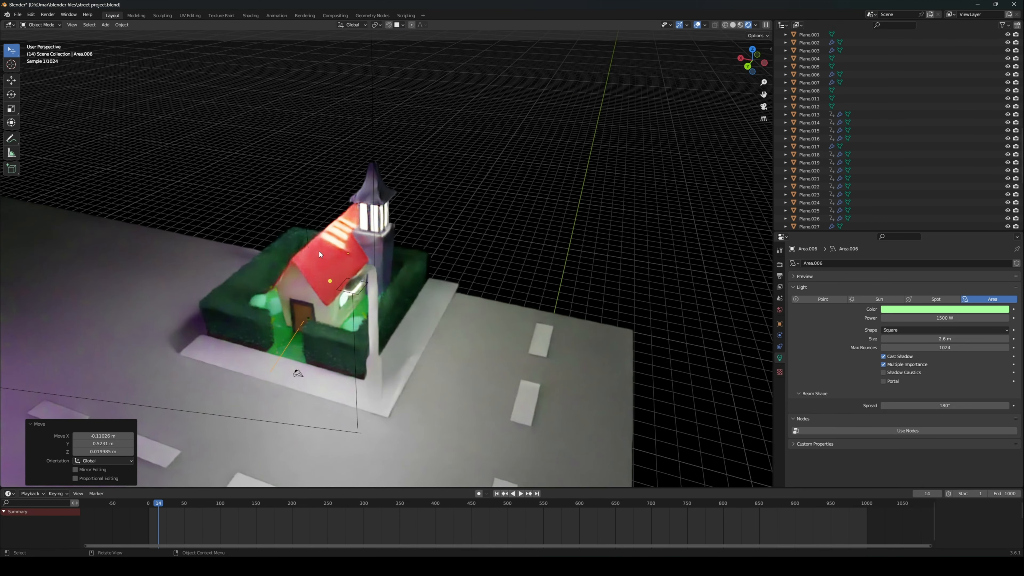
{"action": "middle_click_drag", "start_coordinate": [308, 281], "coordinate": [386, 259]}
{"action": "scroll", "coordinate": [426, 254], "scroll_direction": "up", "scroll_amount": 2}
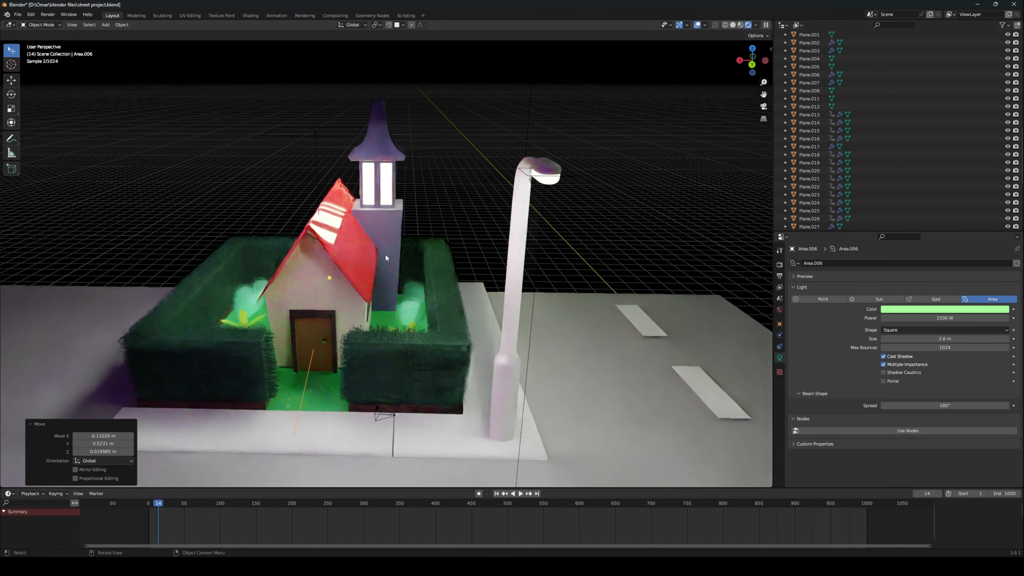